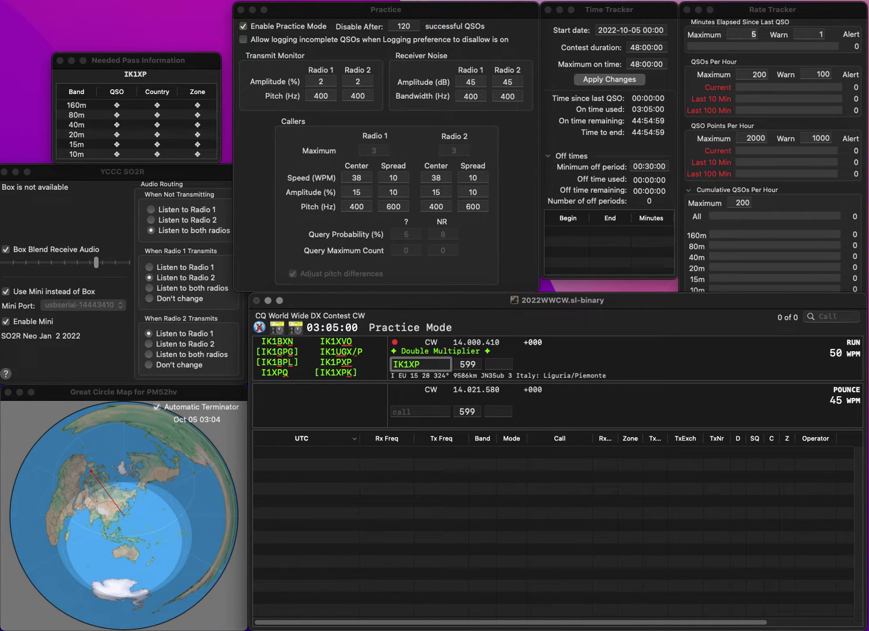
{"action": "key", "text": "Return"}
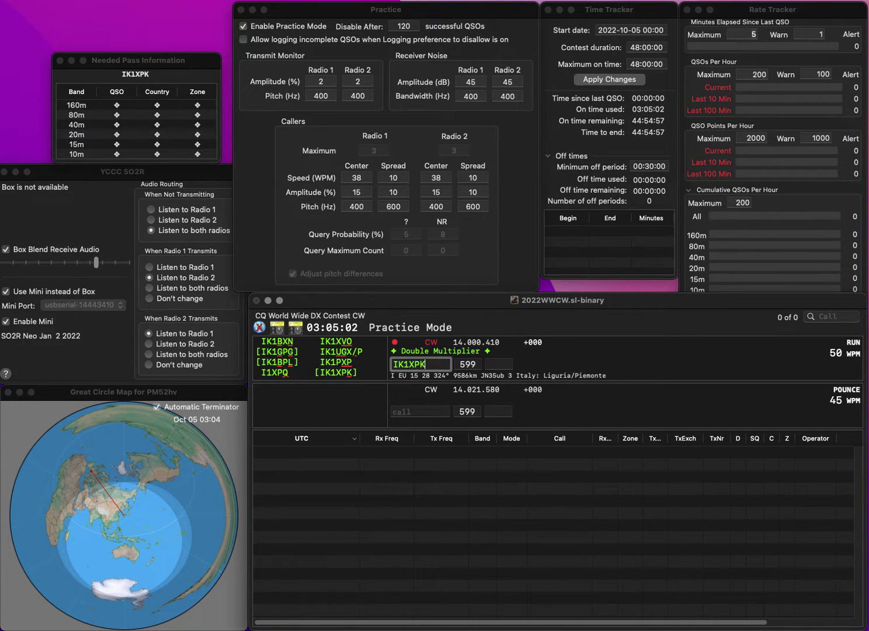
{"action": "type", "text": "K"}
{"action": "key", "text": "space"}
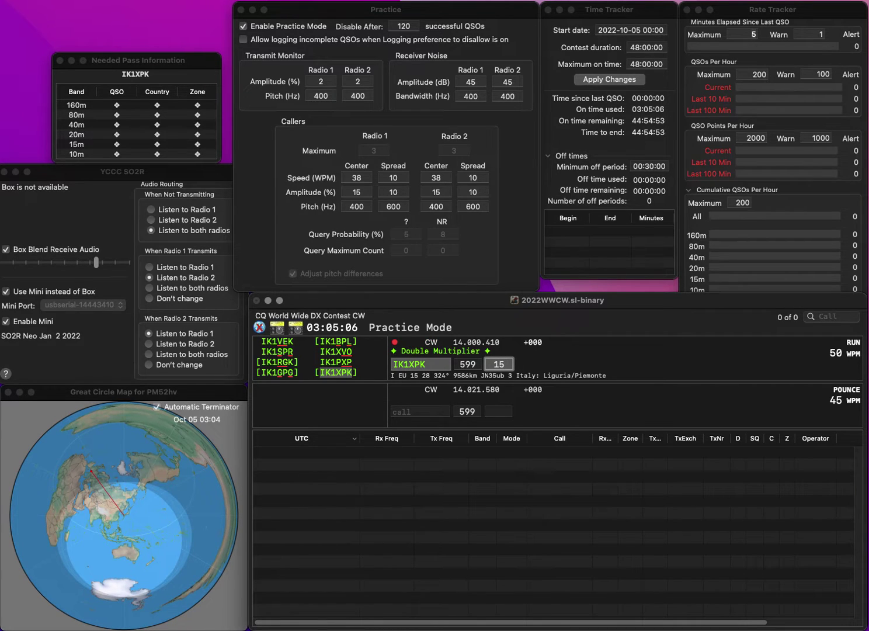
{"action": "key", "text": "Return"}
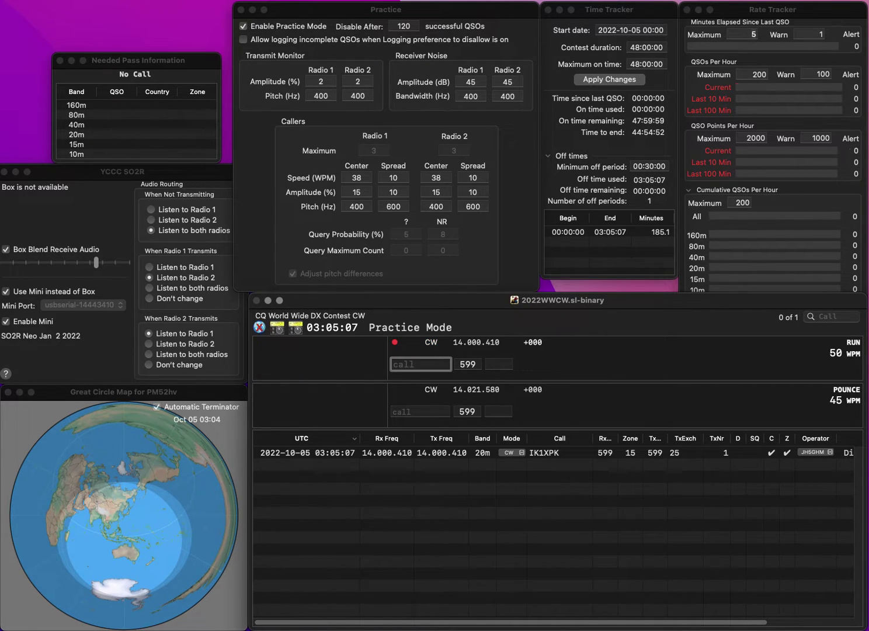
{"action": "type", "text": "WA"}
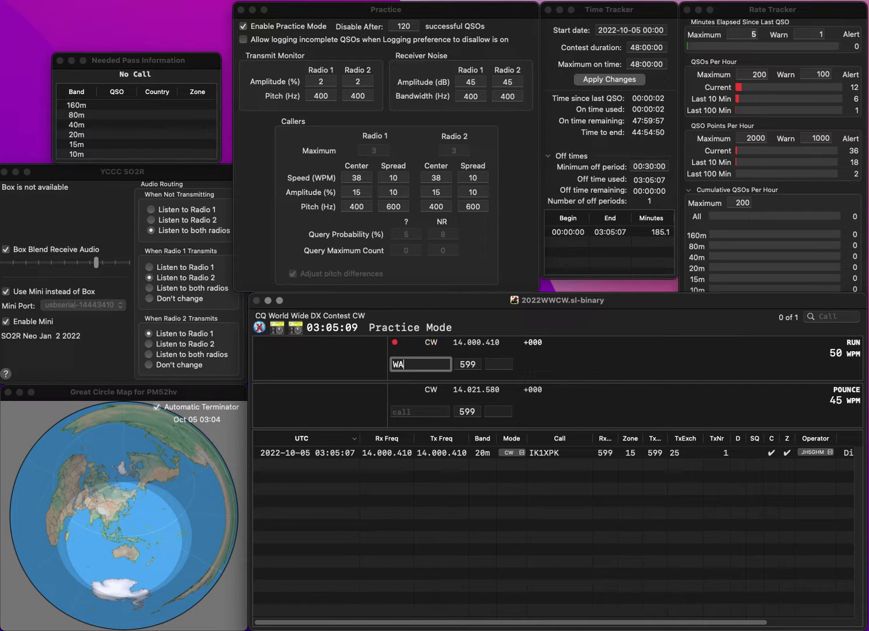
{"action": "type", "text": "0ROI"}
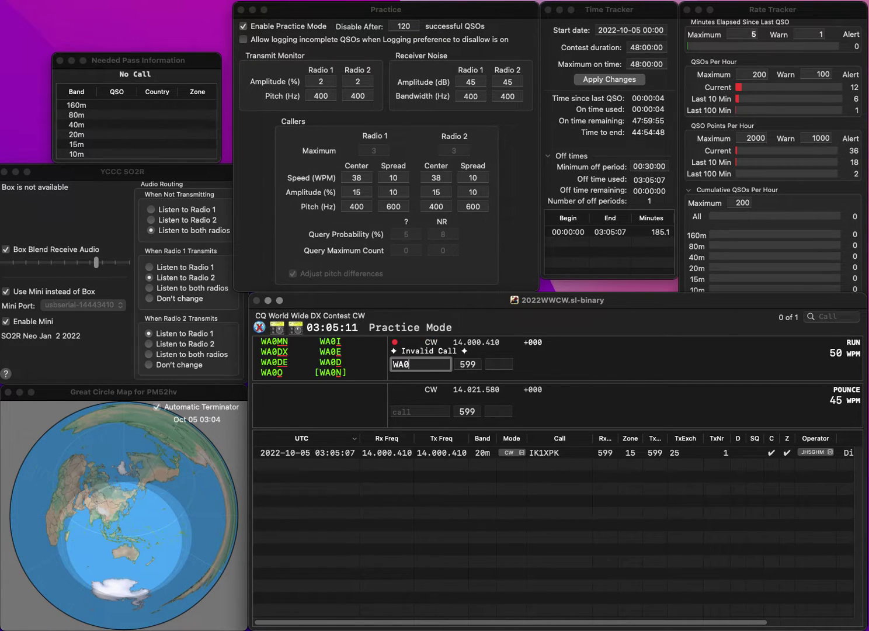
{"action": "key", "text": "space"}
{"action": "type", "text": "4"}
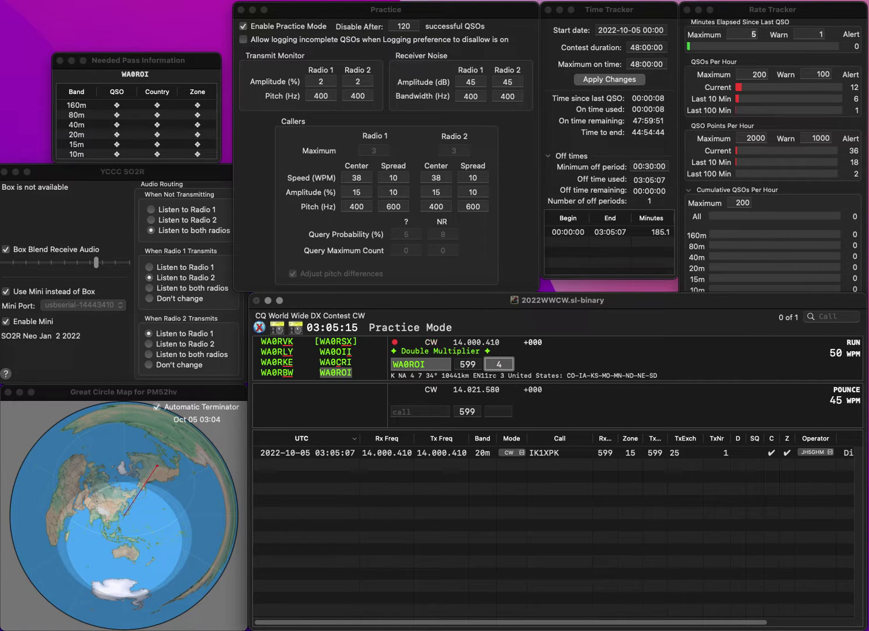
{"action": "key", "text": "Return"}
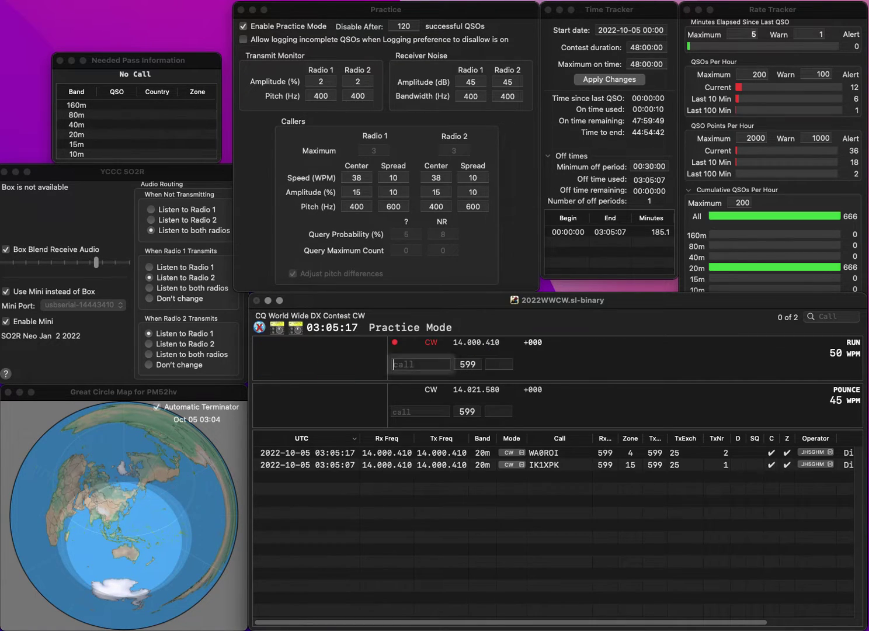
{"action": "type", "text": "F6"}
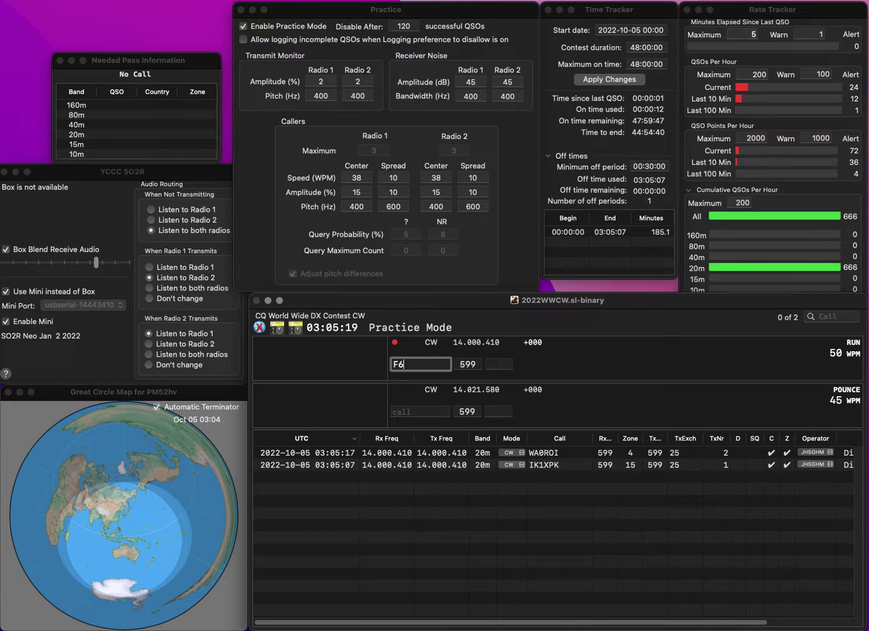
{"action": "type", "text": "GCP"}
{"action": "key", "text": "space"}
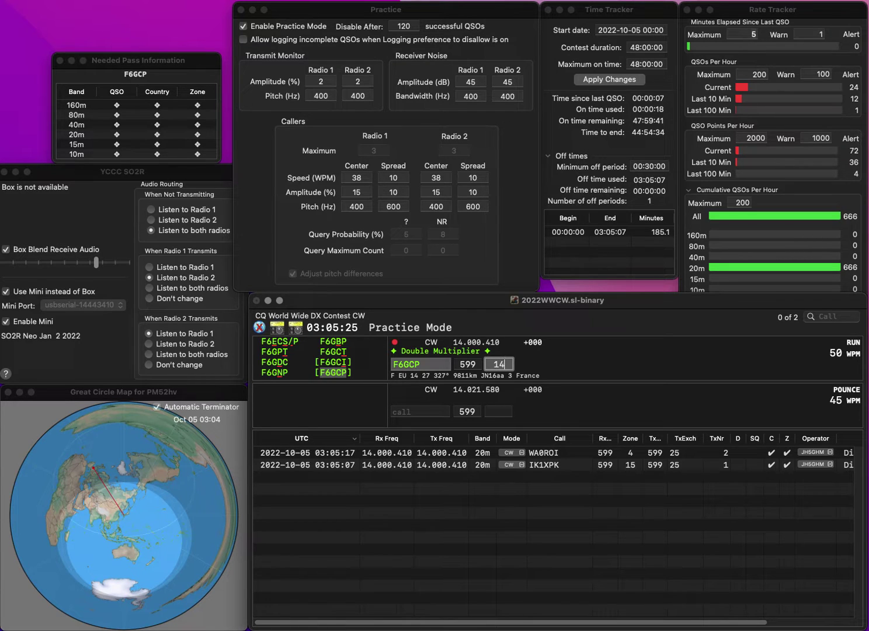
{"action": "key", "text": "Return"}
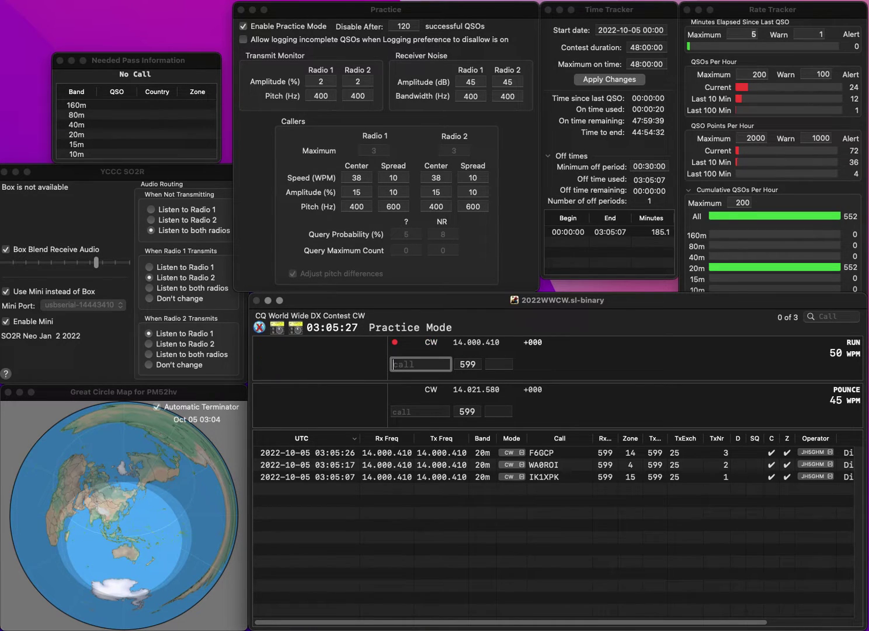
{"action": "type", "text": "MTO"}
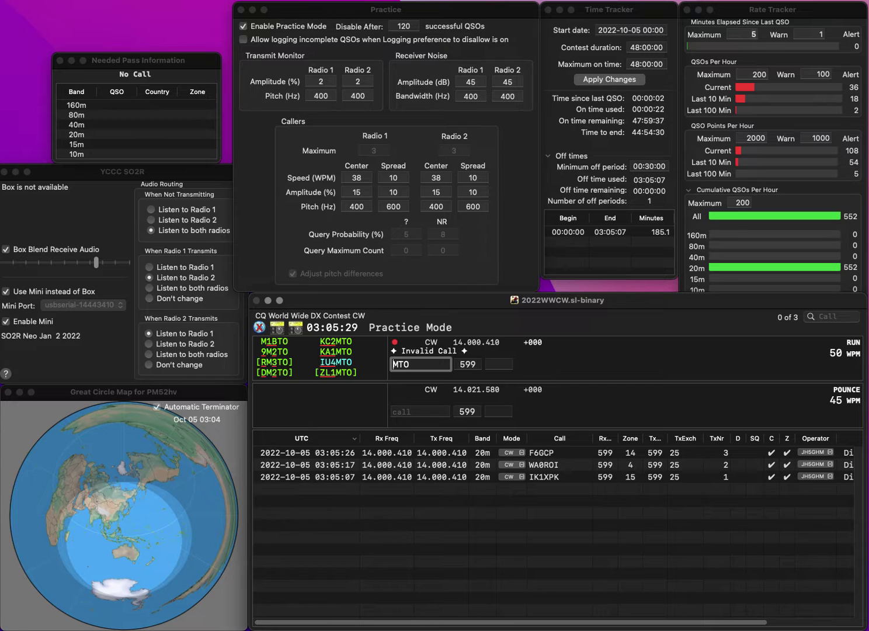
{"action": "key", "text": "Escape"}
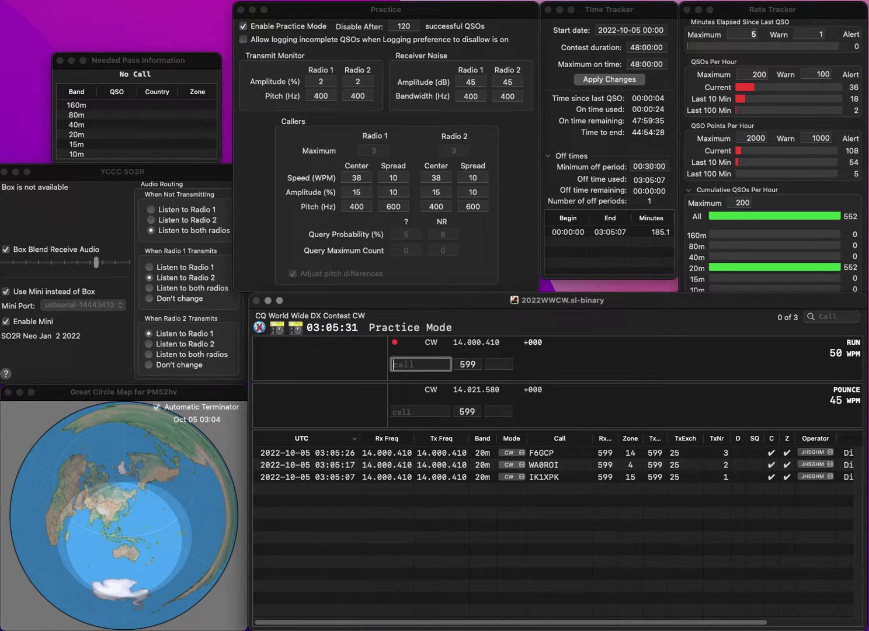
{"action": "type", "text": "OE6TO"}
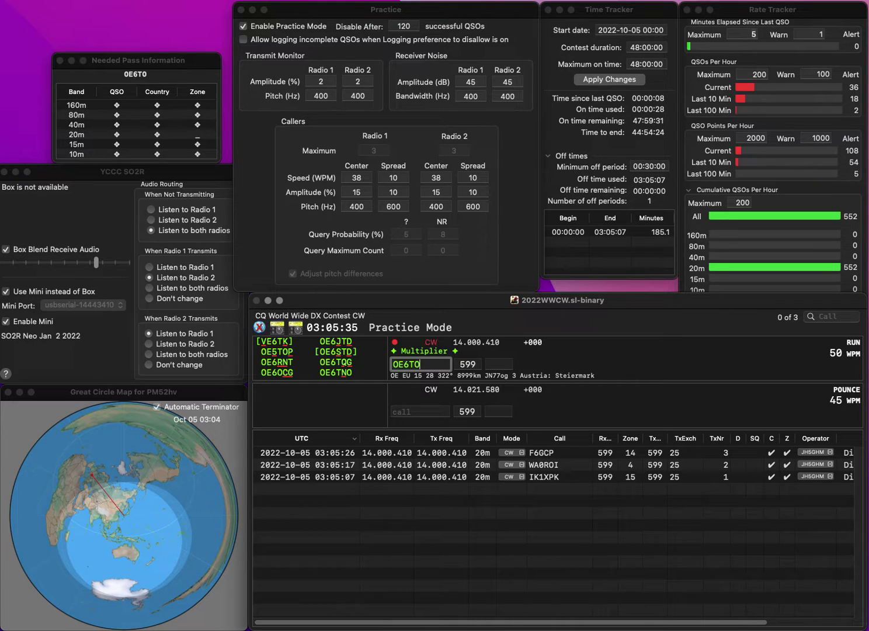
{"action": "key", "text": "Left"}
{"action": "type", "text": "N"}
{"action": "key", "text": "Tab"}
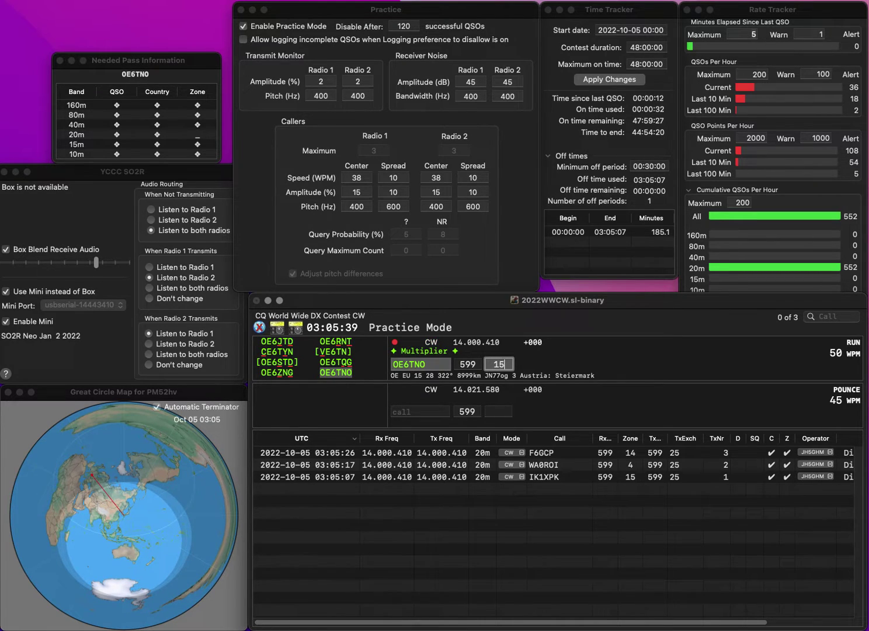
{"action": "key", "text": "Return"}
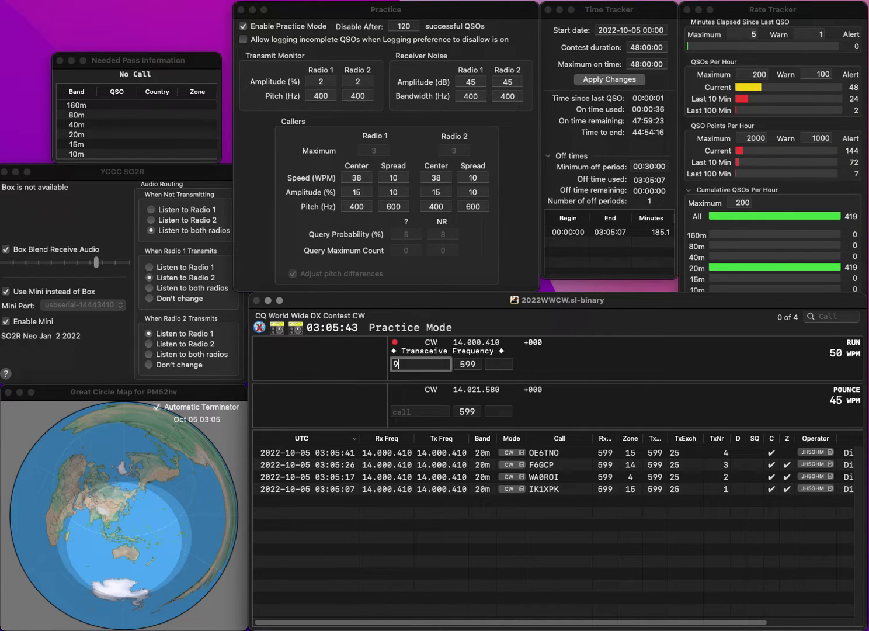
Log a run contact with K9DZD on 20 m CW, received report 599 and zone 4.
{"action": "type", "text": "9DZD"}
{"action": "key", "text": "Home"}
{"action": "type", "text": "K"}
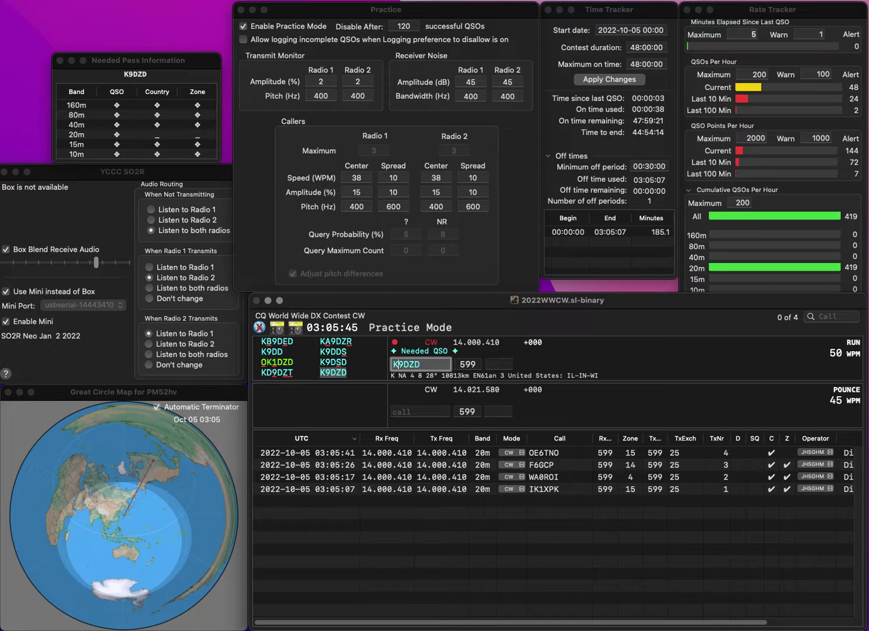
{"action": "key", "text": "Tab"}
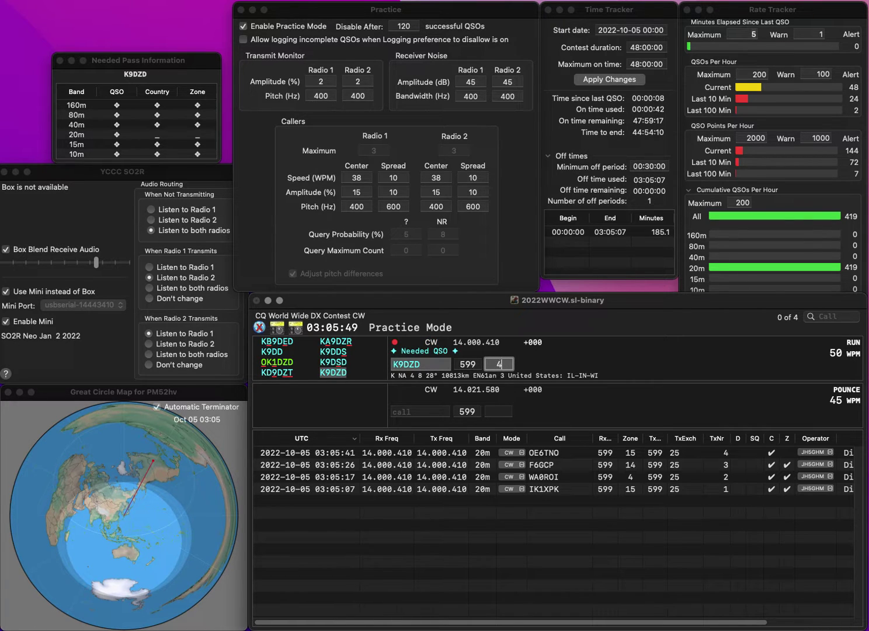
{"action": "key", "text": "Return"}
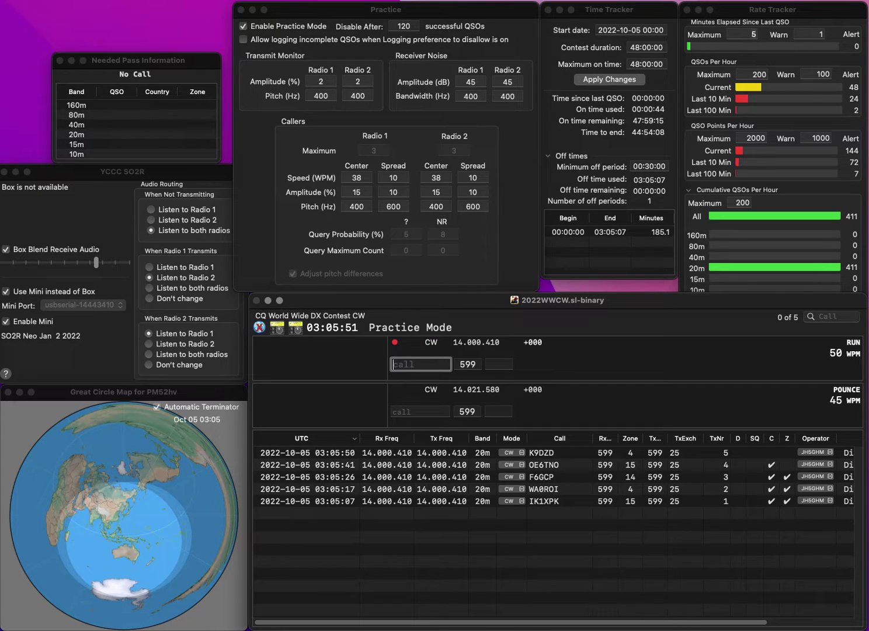
Log a run contact with RO9T on 20 m CW, received report 599 and zone 16.
{"action": "type", "text": "R09T"}
{"action": "key", "text": "Return"}
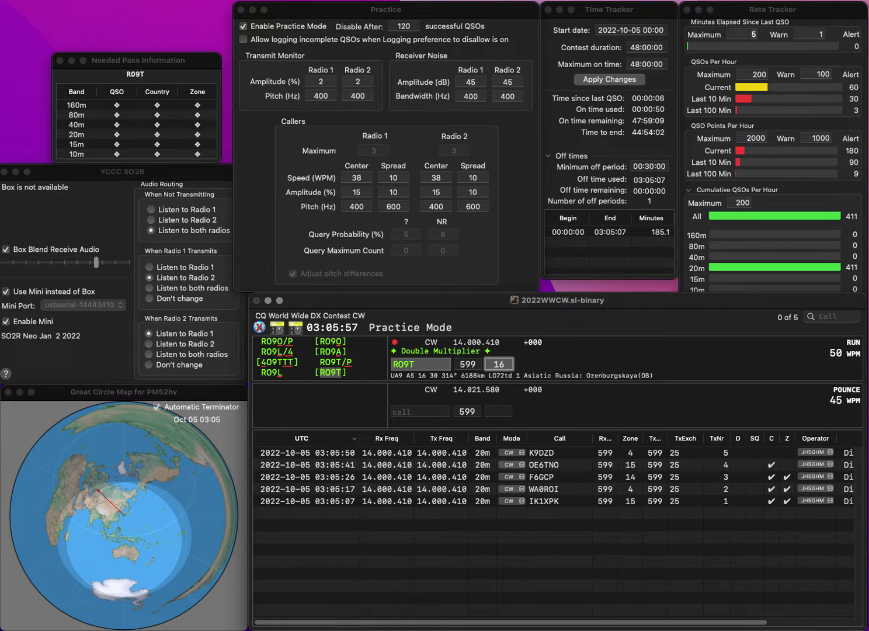
{"action": "key", "text": "Return"}
{"action": "type", "text": "VE"}
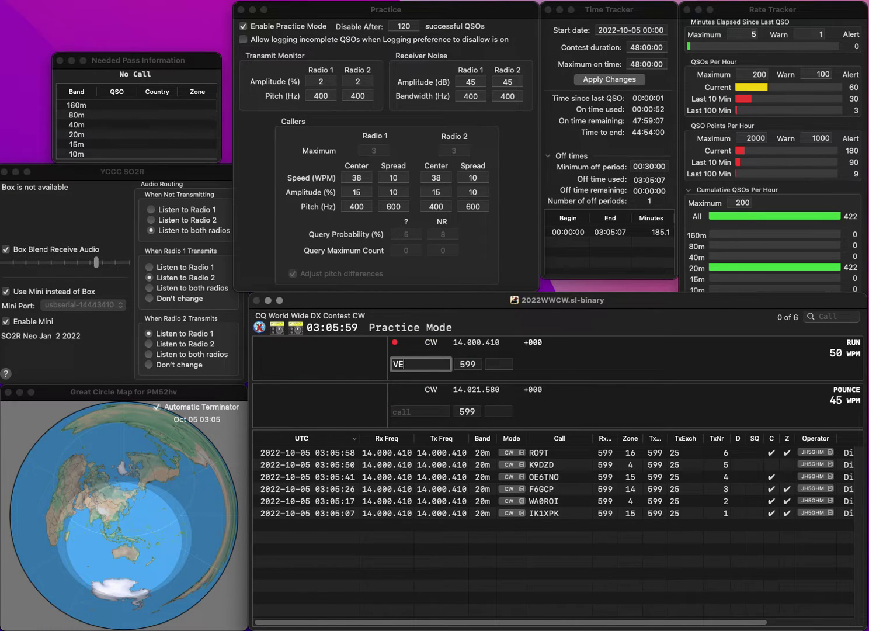
{"action": "type", "text": "2RRE"}
{"action": "key", "text": "Return"}
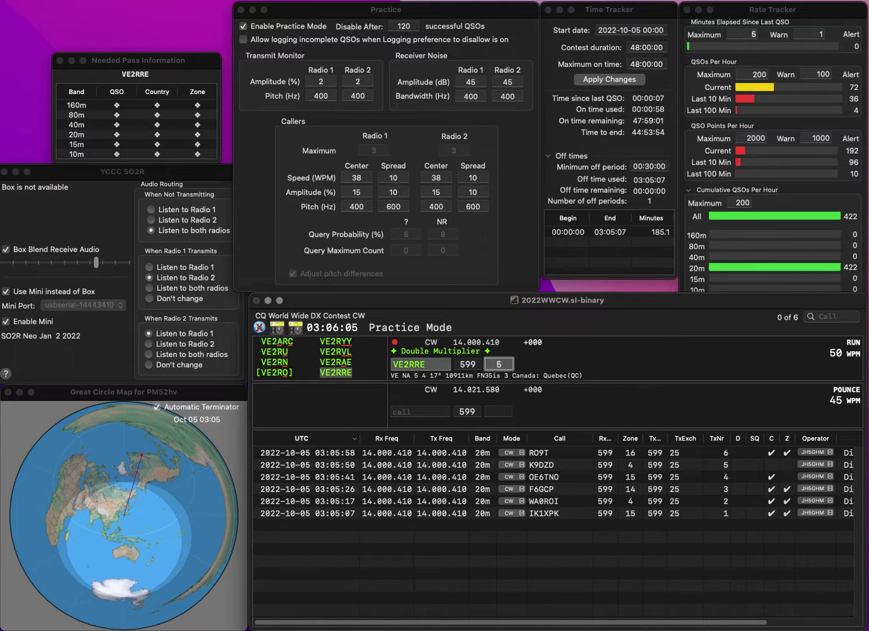
{"action": "key", "text": "Return"}
{"action": "type", "text": "AK"}
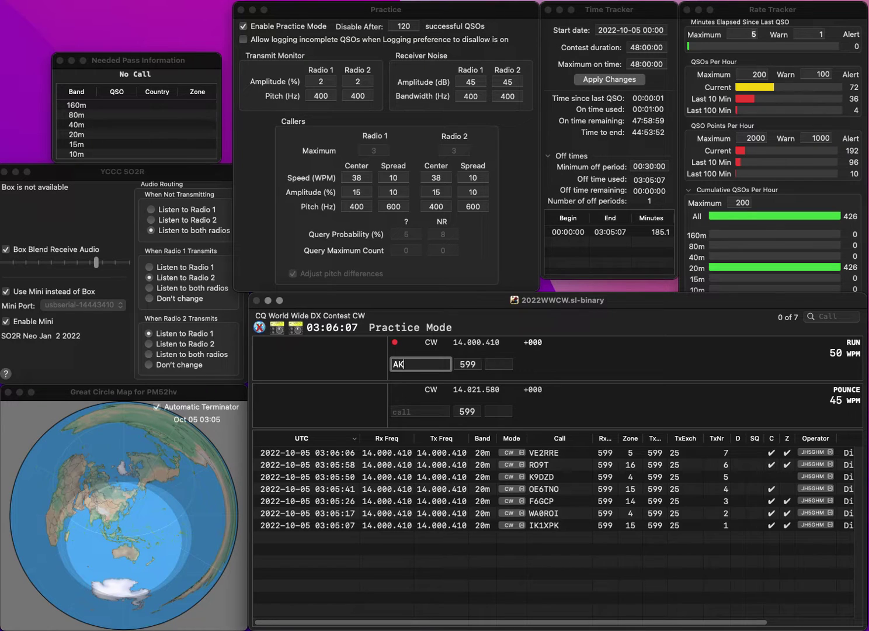
{"action": "type", "text": "0BC"}
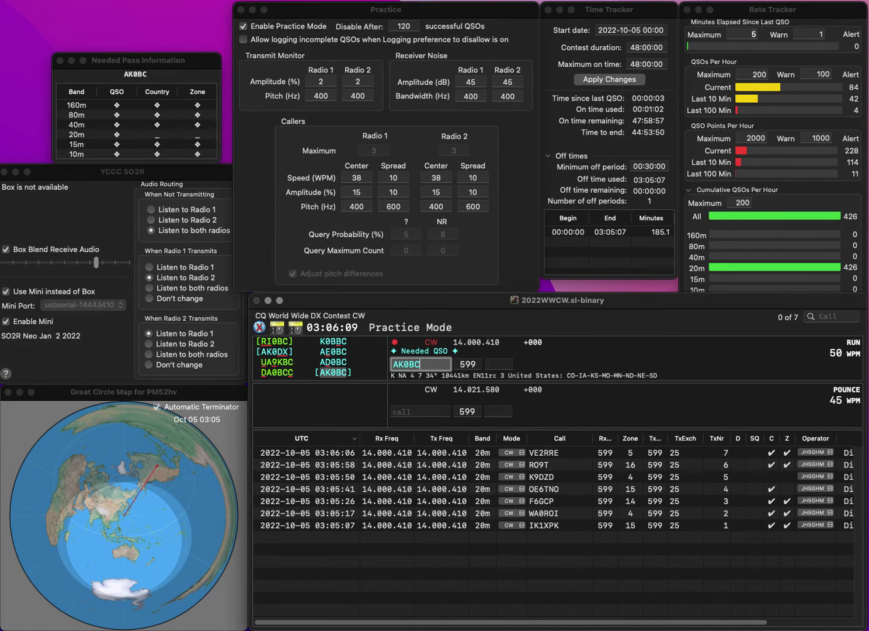
{"action": "key", "text": "space"}
{"action": "type", "text": "4"}
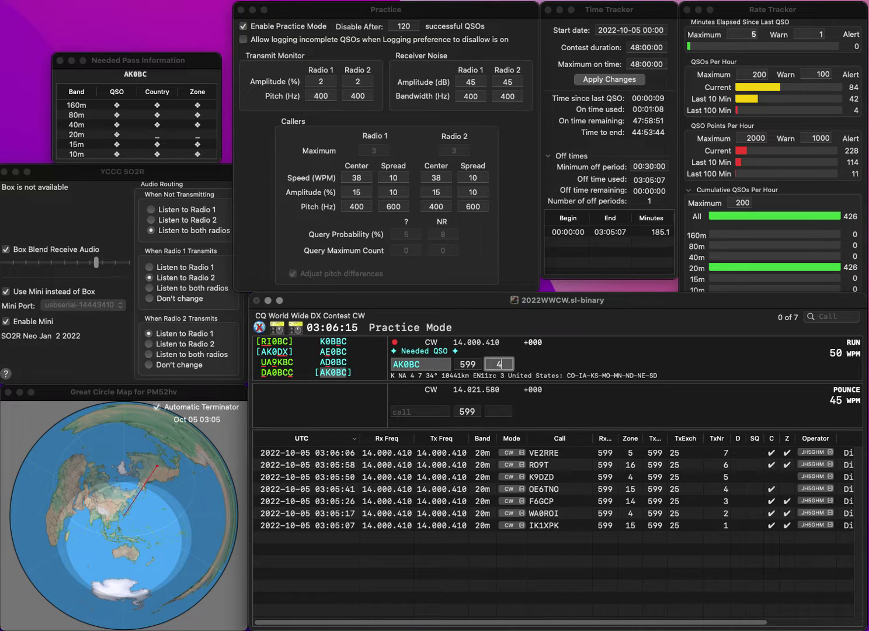
{"action": "key", "text": "Return"}
Log a run contact with K4EWR on 20 m CW, received report 599 and zone 5.
{"action": "type", "text": "K4"}
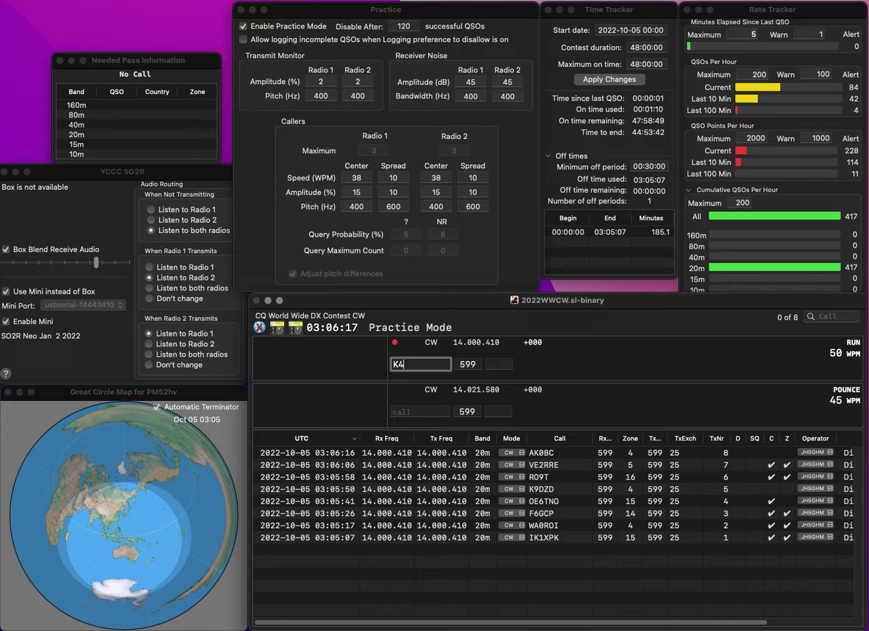
{"action": "type", "text": "EWR"}
{"action": "key", "text": "Tab"}
{"action": "type", "text": "5"}
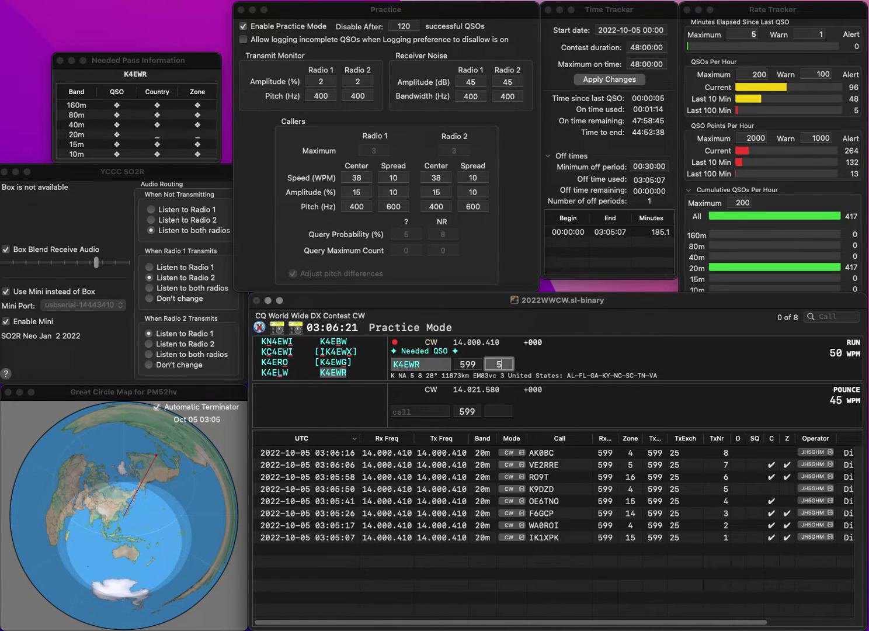
{"action": "key", "text": "Return"}
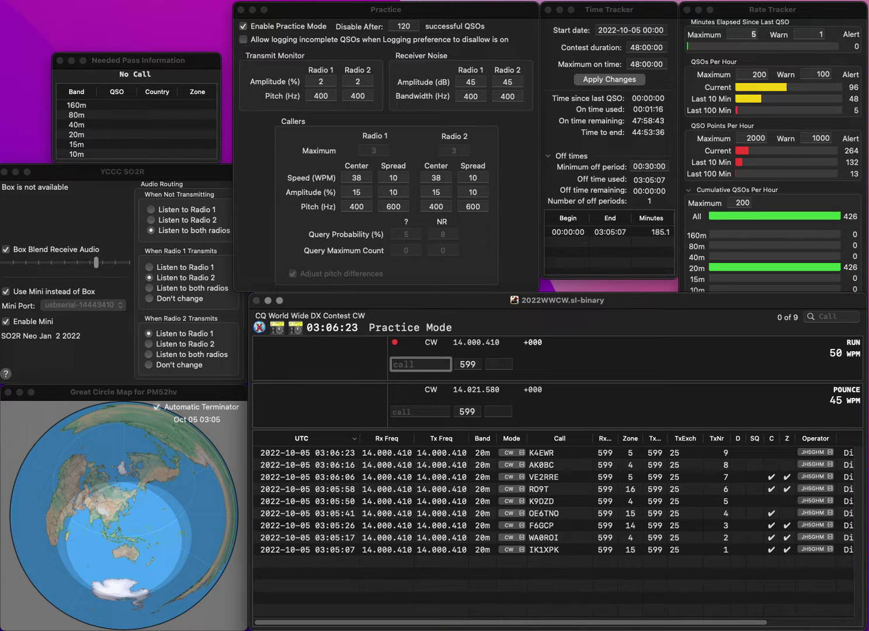
{"action": "type", "text": "SM5"}
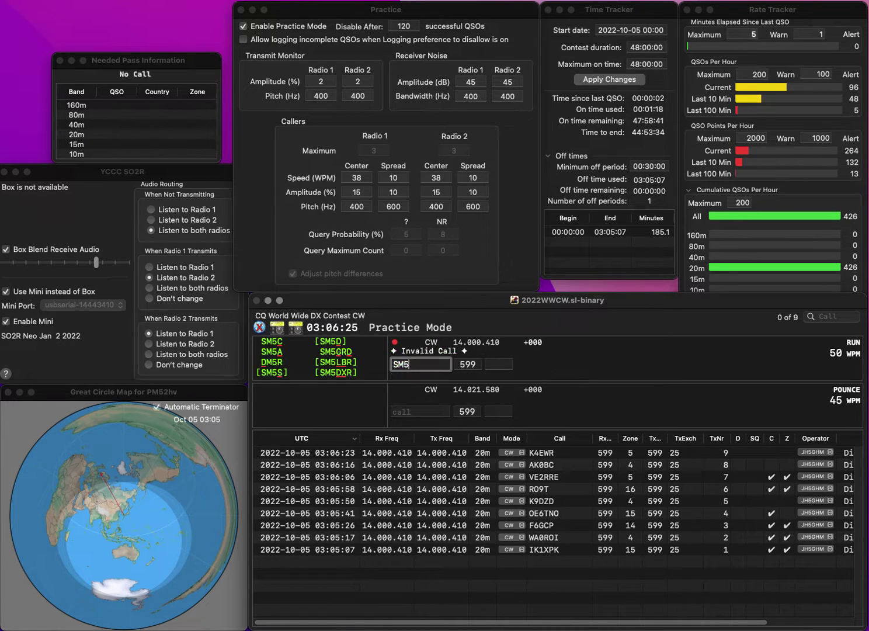
{"action": "type", "text": "LW"}
{"action": "key", "text": "Return"}
{"action": "type", "text": "14"}
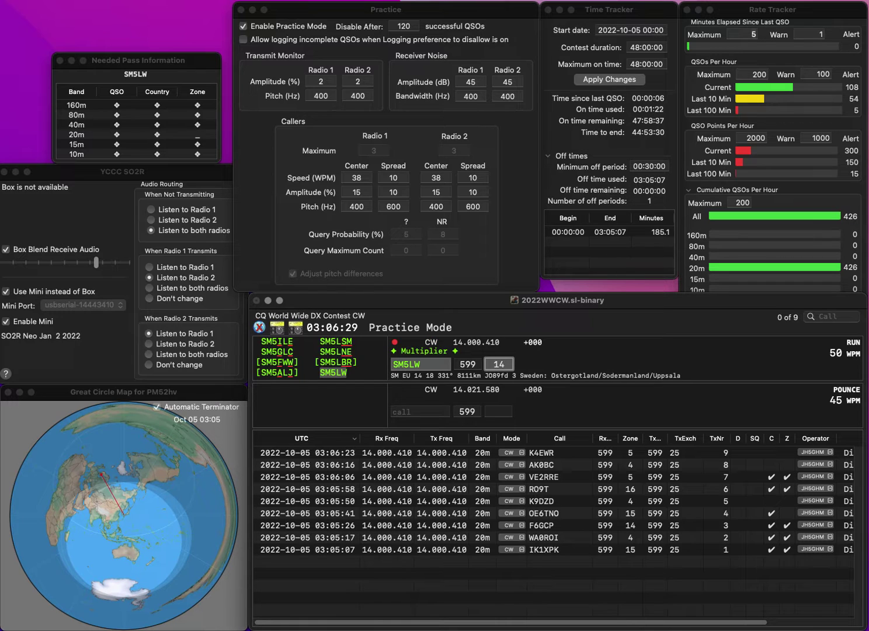
{"action": "key", "text": "Return"}
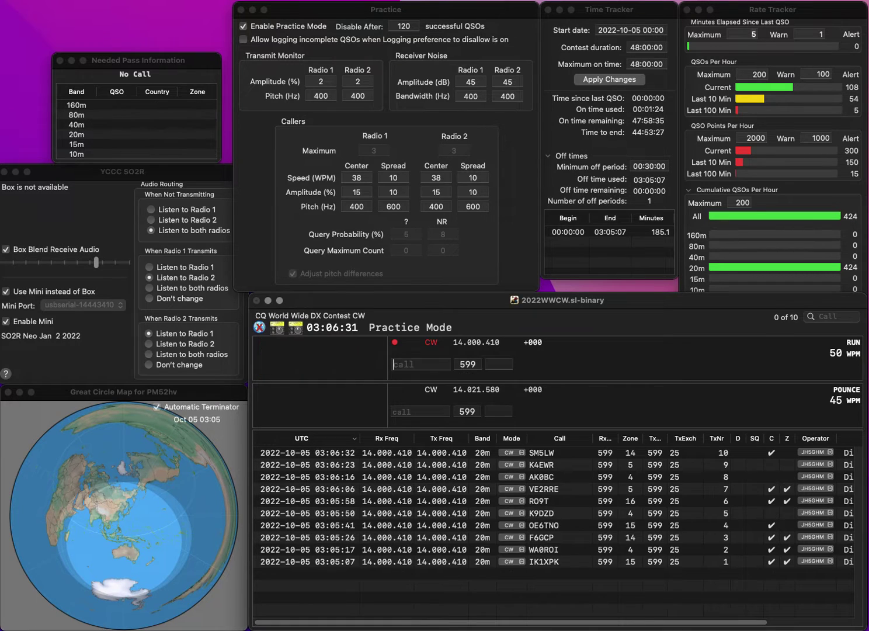
{"action": "type", "text": "KO"}
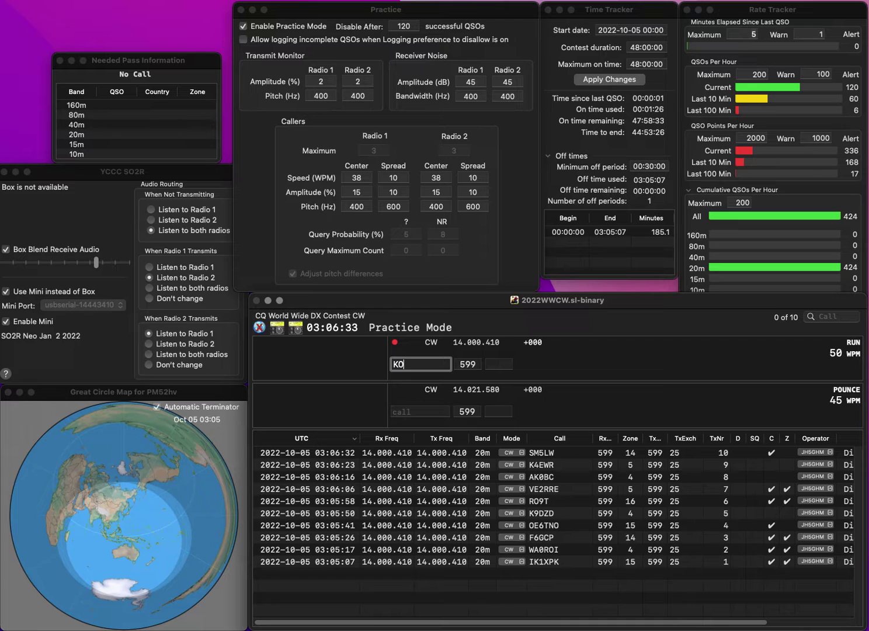
{"action": "type", "text": "4RUL"}
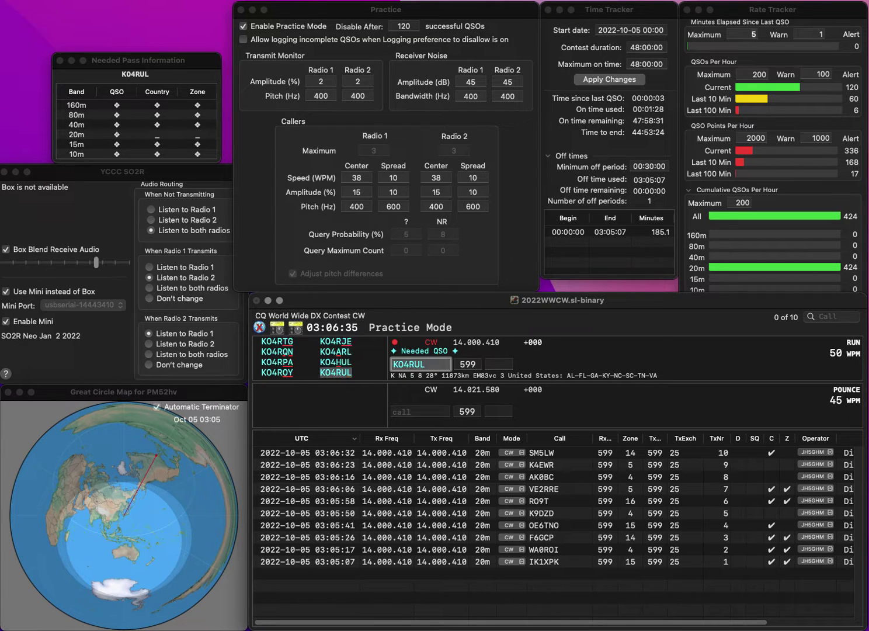
{"action": "key", "text": "Tab"}
{"action": "type", "text": "5"}
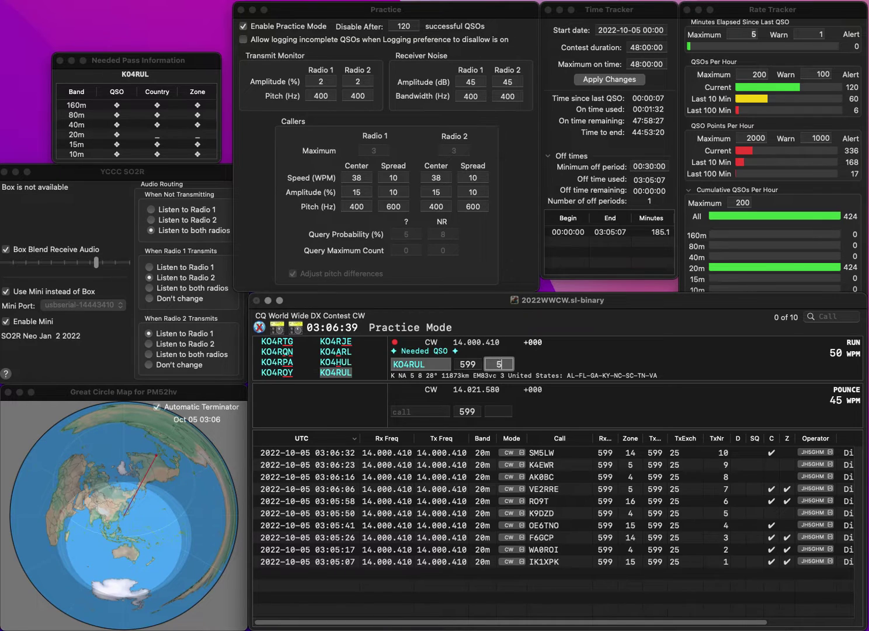
{"action": "key", "text": "Return"}
{"action": "type", "text": "IW2"}
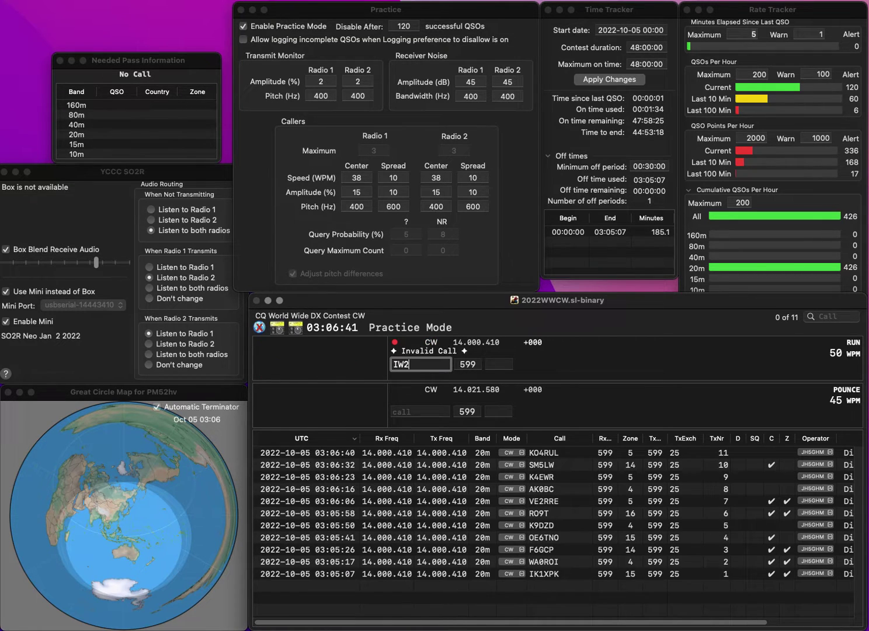
{"action": "type", "text": "ENA"}
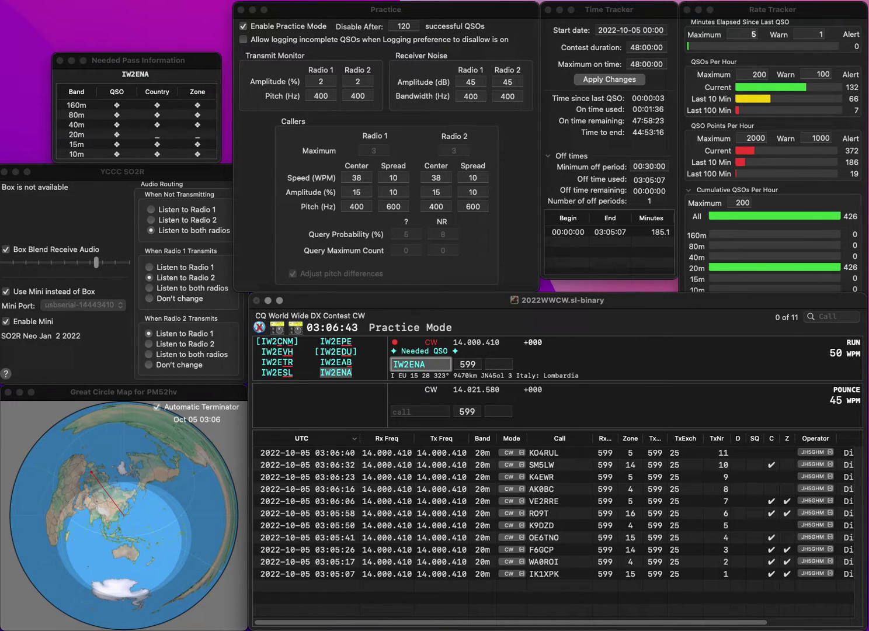
{"action": "key", "text": "space"}
{"action": "type", "text": "15"}
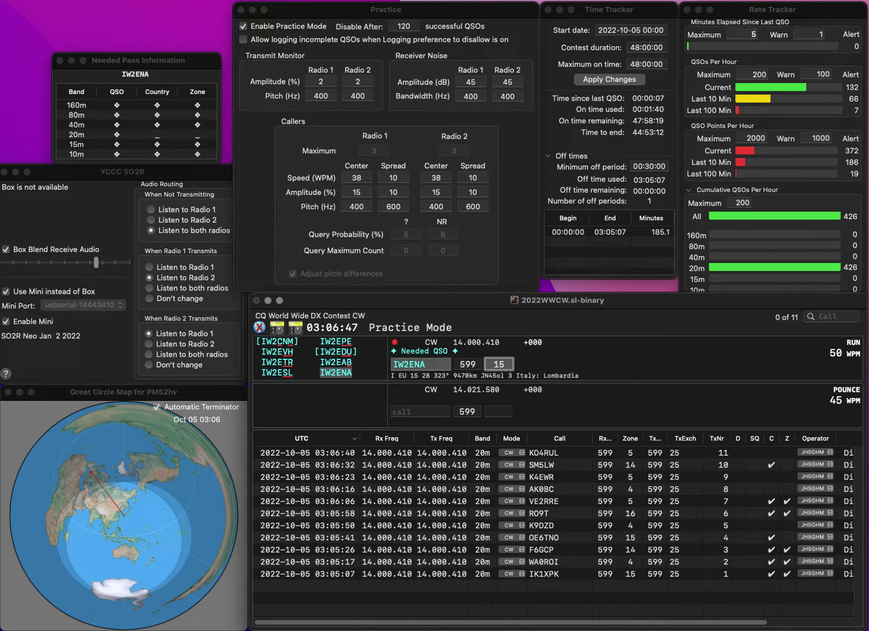
{"action": "key", "text": "Return"}
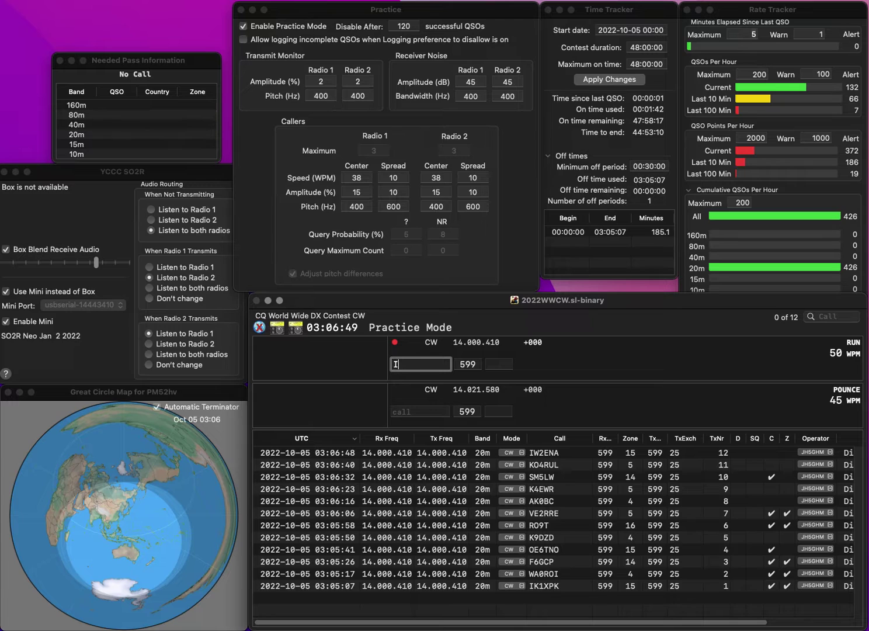
{"action": "type", "text": "IT9JCB"}
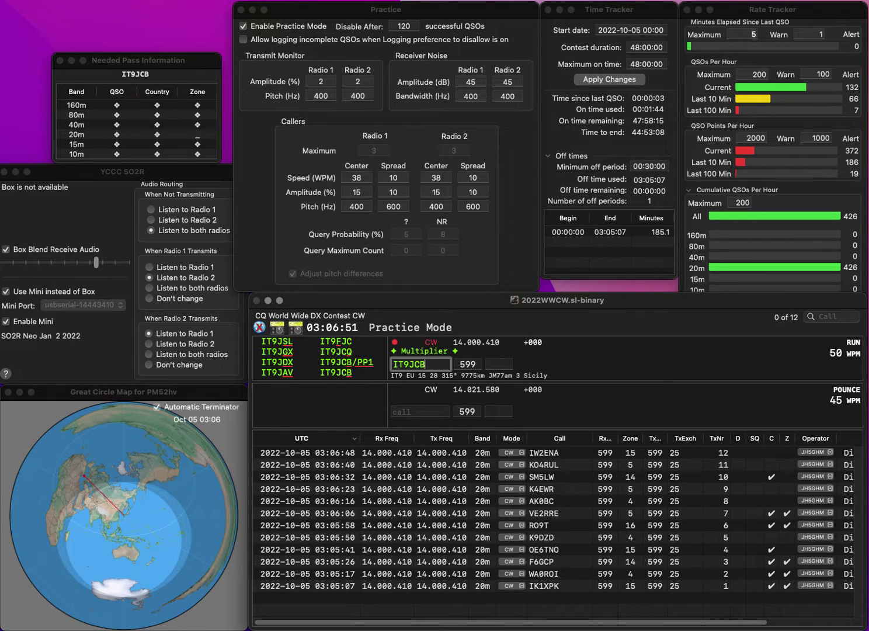
{"action": "key", "text": "Return"}
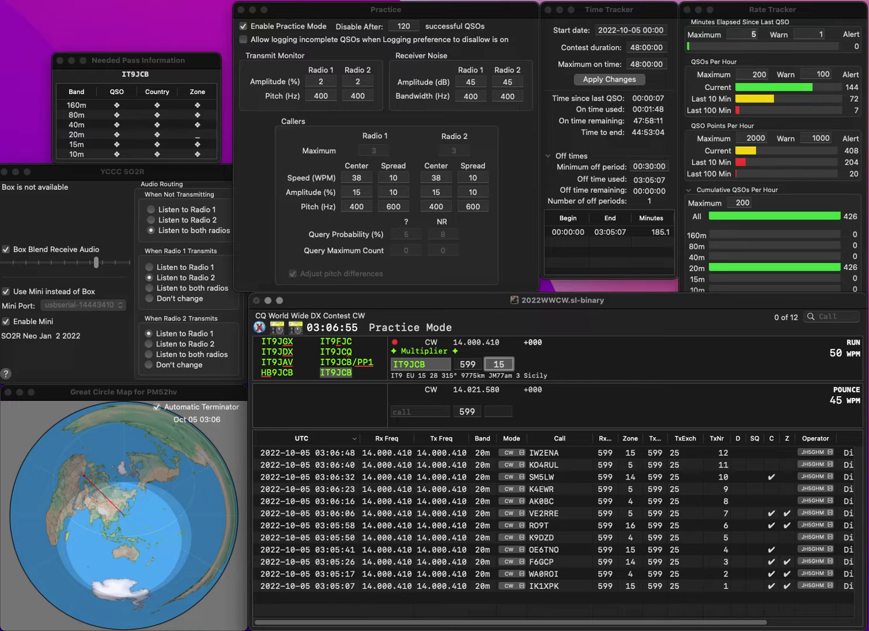
{"action": "key", "text": "Return"}
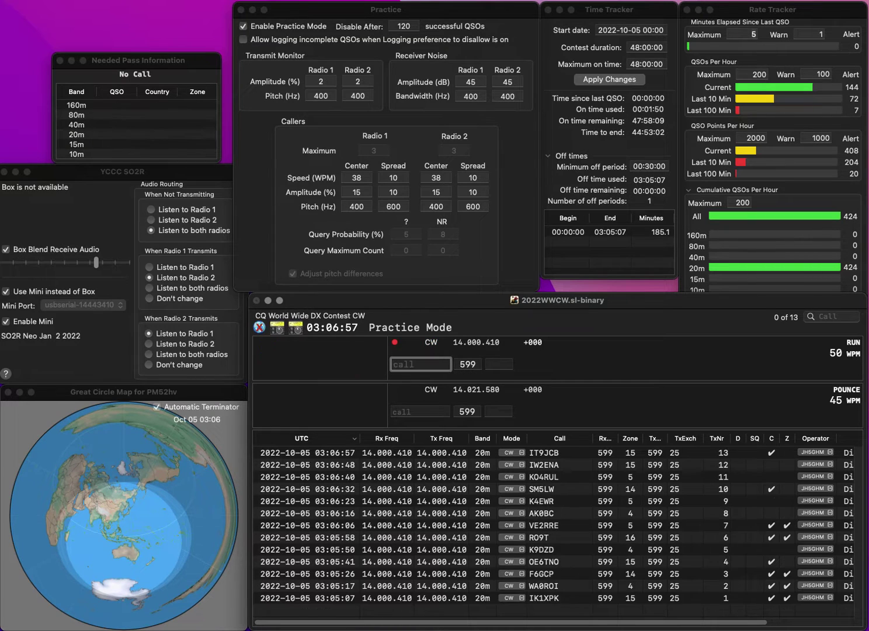
Log a run contact with JJ3QJI on 20 m CW, received report 599 and zone 25.
{"action": "type", "text": "JJ"}
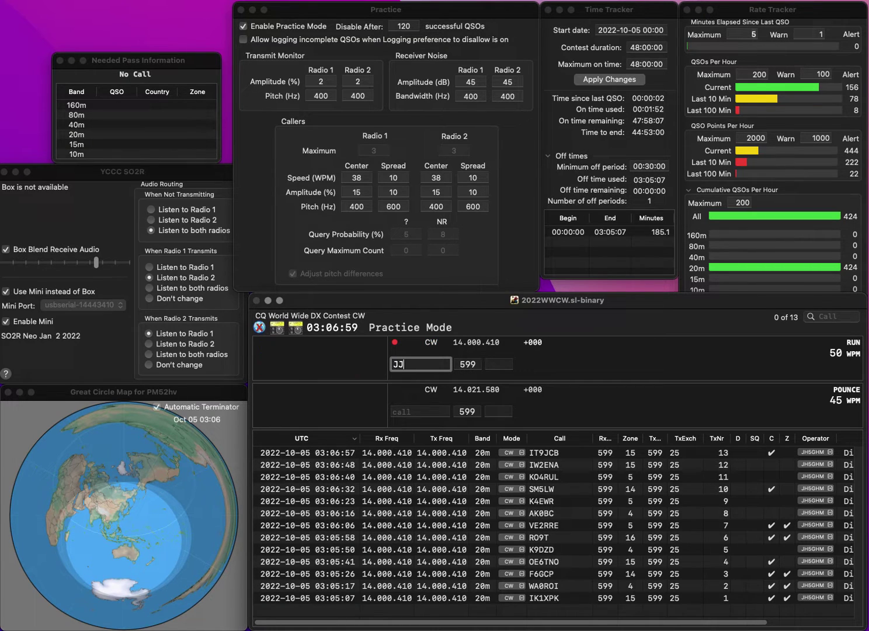
{"action": "type", "text": "3QJI"}
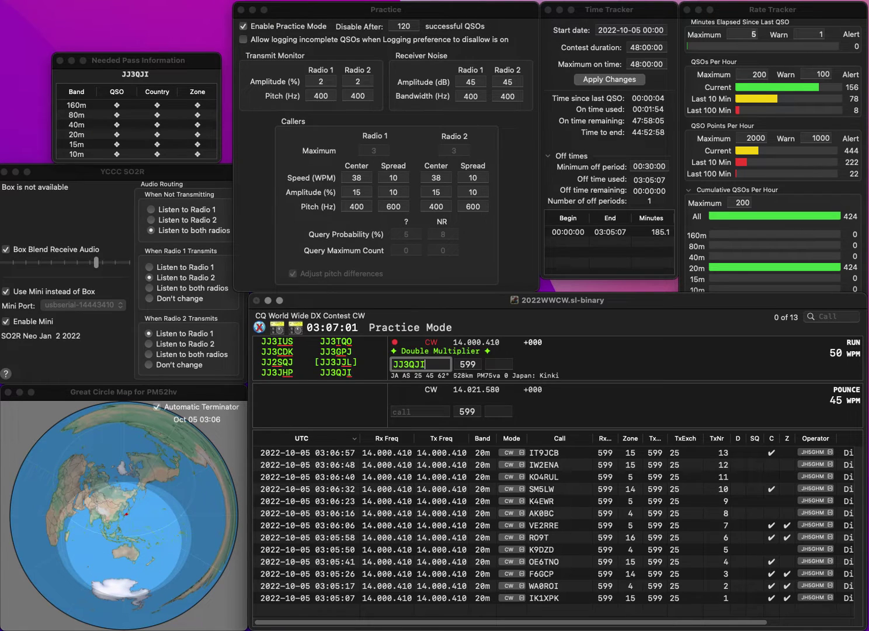
{"action": "key", "text": "space"}
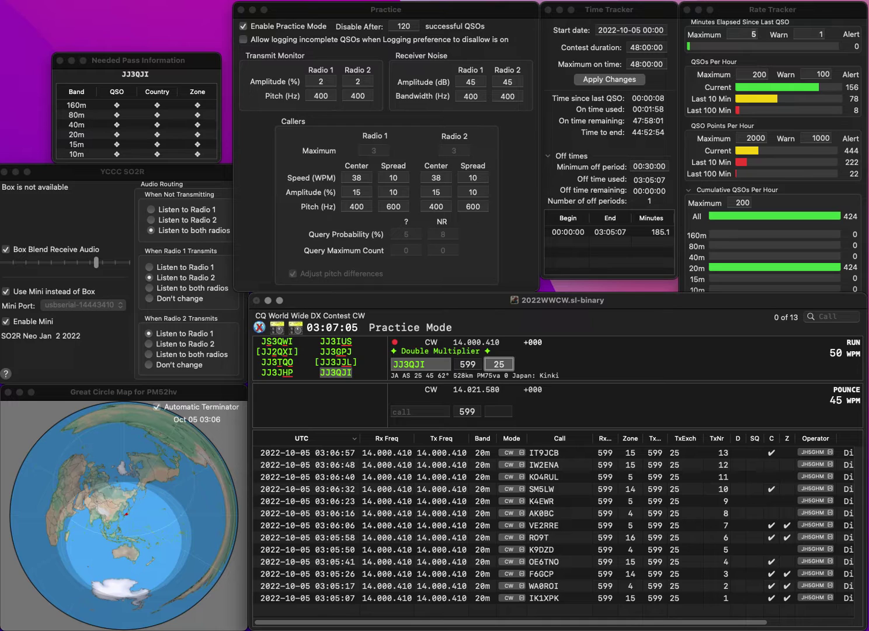
{"action": "key", "text": "Return"}
{"action": "type", "text": "W"}
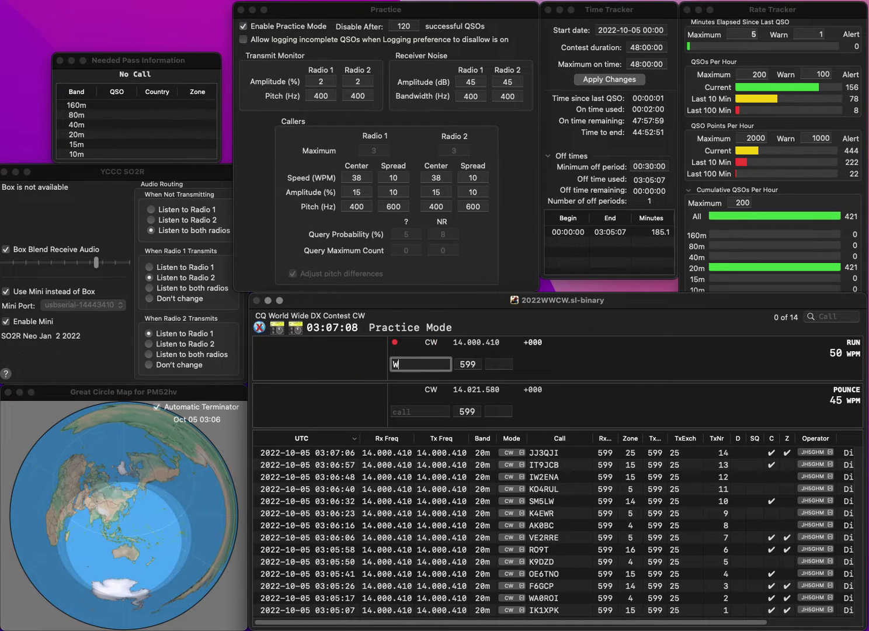
{"action": "type", "text": "9ICK"}
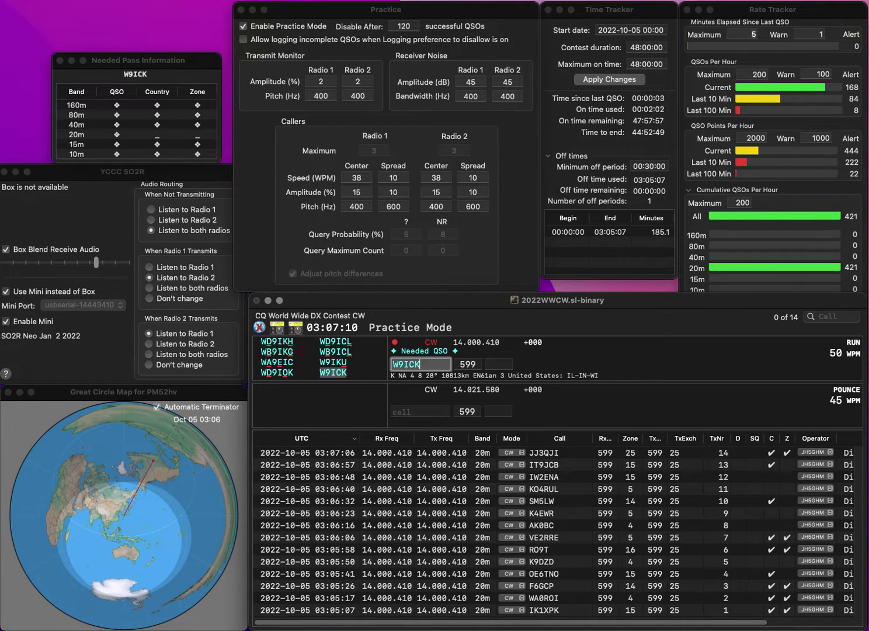
{"action": "key", "text": "space"}
{"action": "type", "text": "4"}
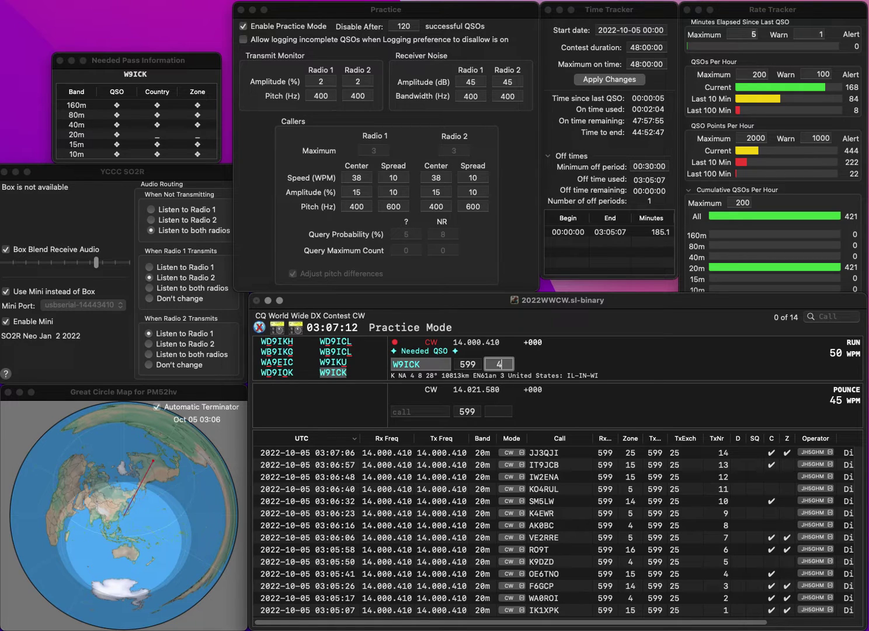
{"action": "key", "text": "Return"}
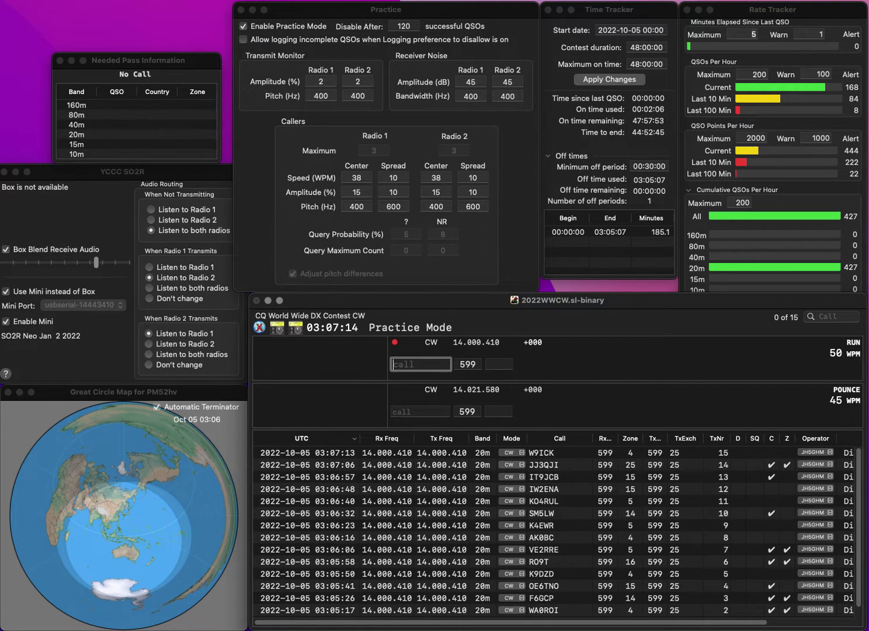
Enter the partial call 1UBK, complete it to JH1UBK, and log the 20 m CW run contact with report 599 and zone 25.
{"action": "type", "text": "1"}
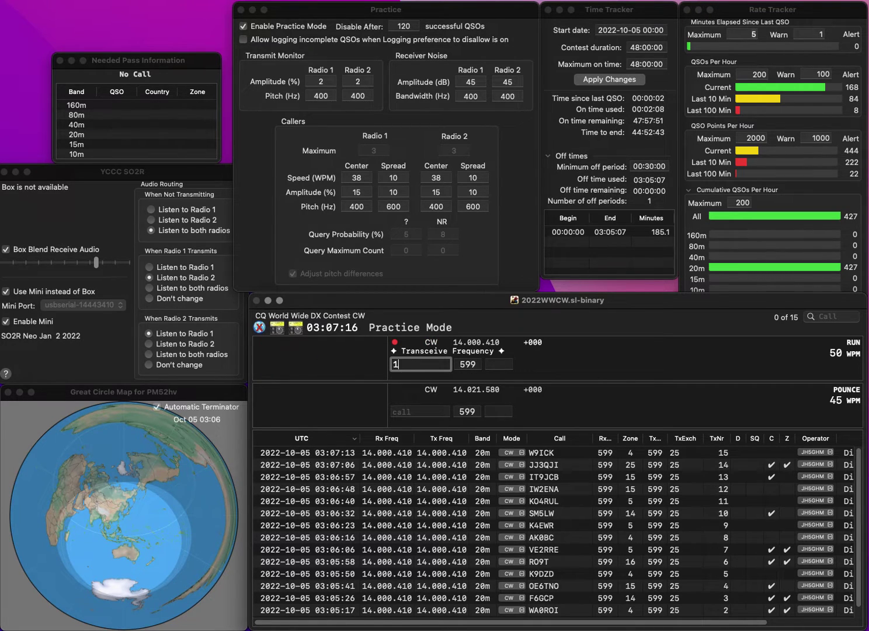
{"action": "type", "text": "UBK"}
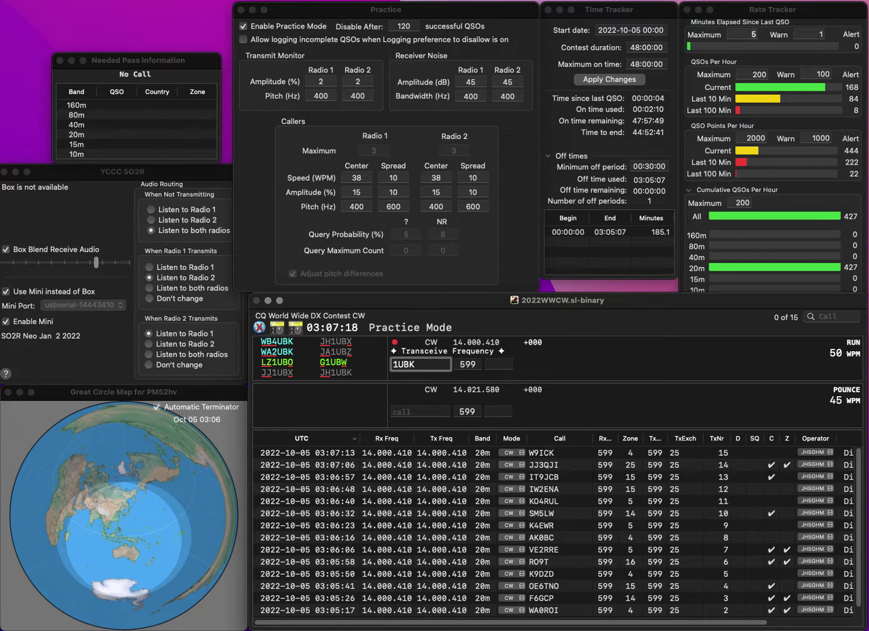
{"action": "key", "text": "Up"}
{"action": "type", "text": "JH"}
{"action": "key", "text": "Return"}
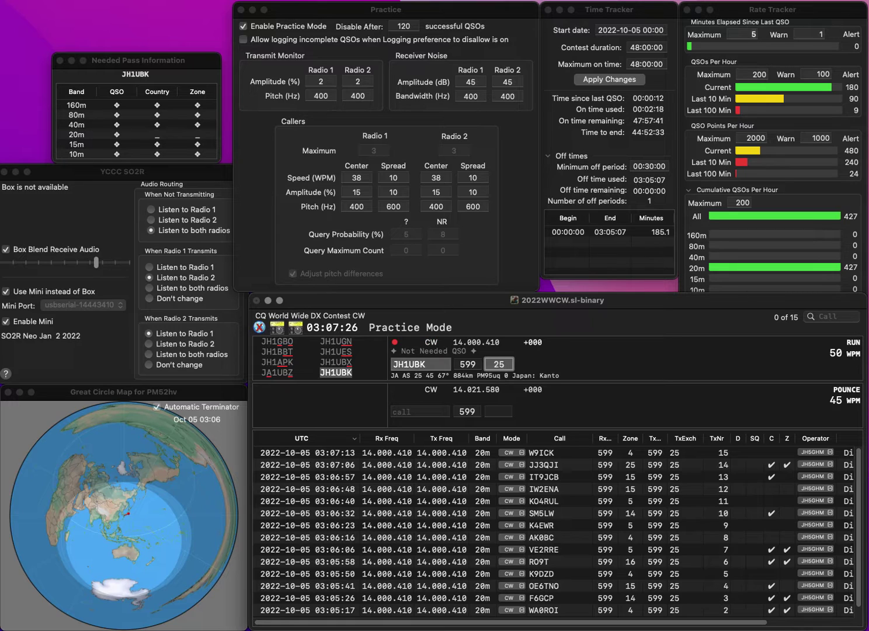
{"action": "key", "text": "Return"}
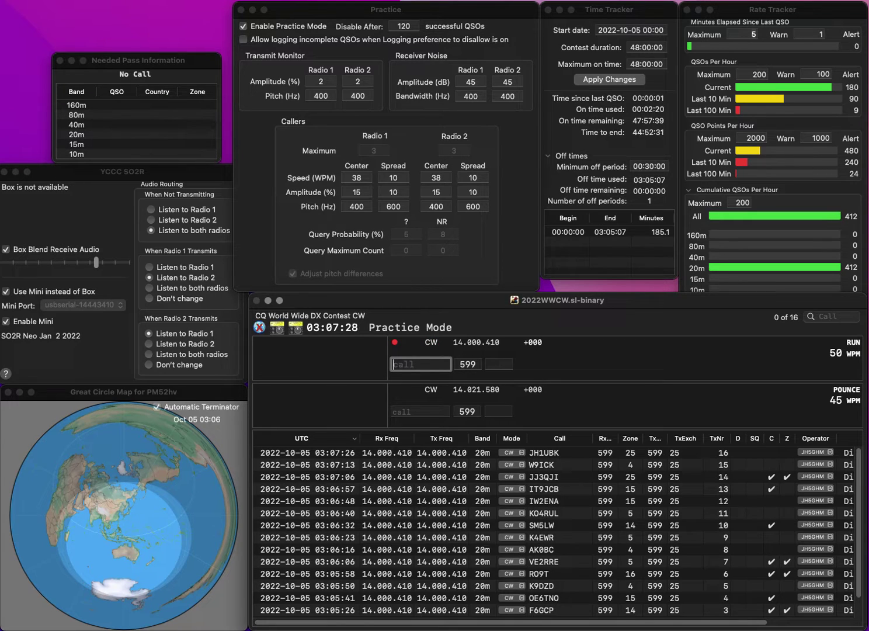
{"action": "type", "text": "NU3A"}
{"action": "key", "text": "space"}
{"action": "type", "text": "5"}
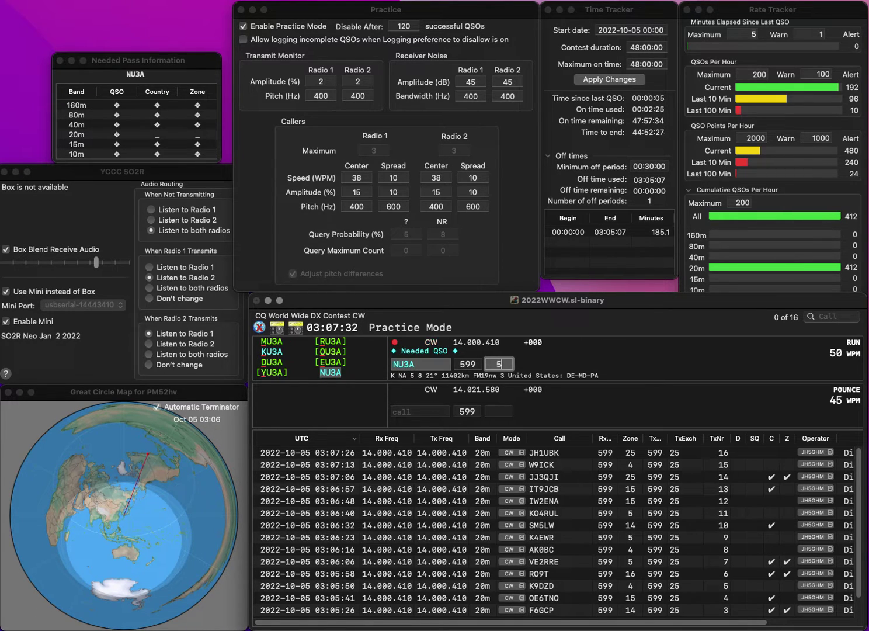
{"action": "key", "text": "Return"}
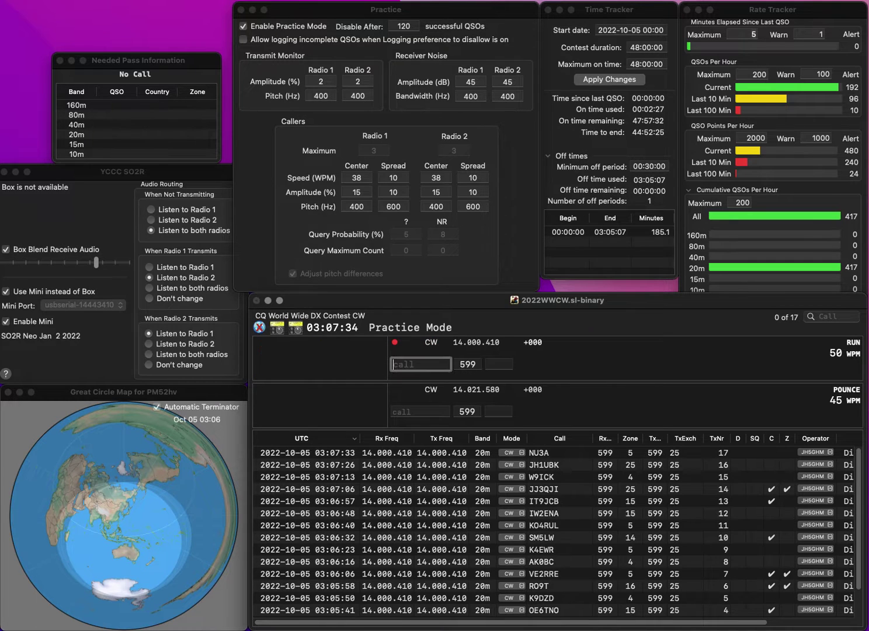
{"action": "type", "text": "VE9AV"}
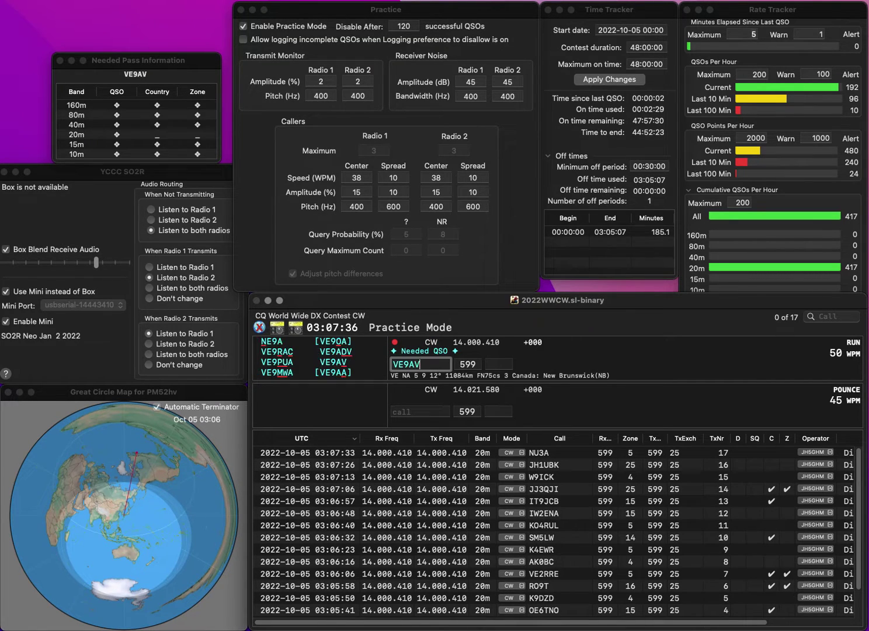
{"action": "key", "text": "Return"}
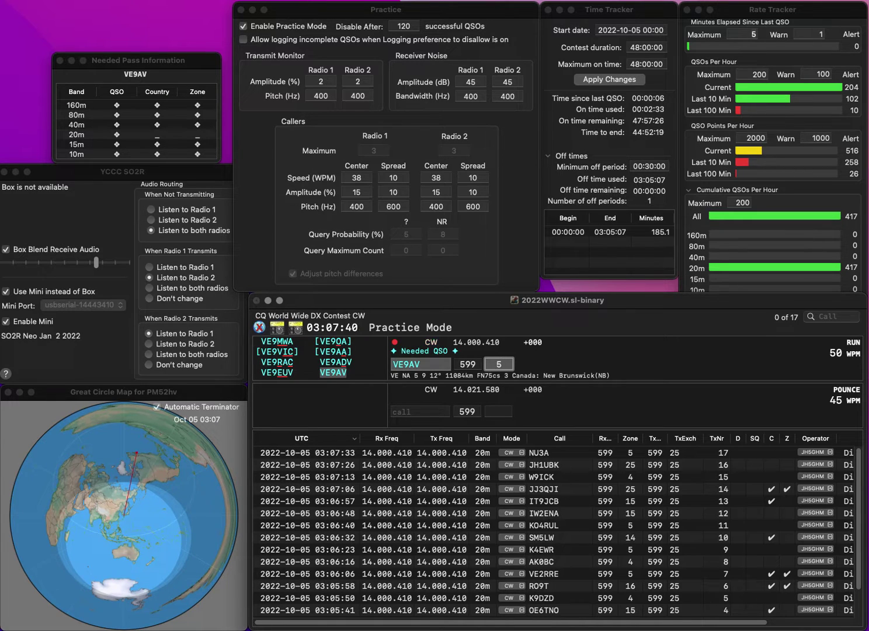
{"action": "key", "text": "Return"}
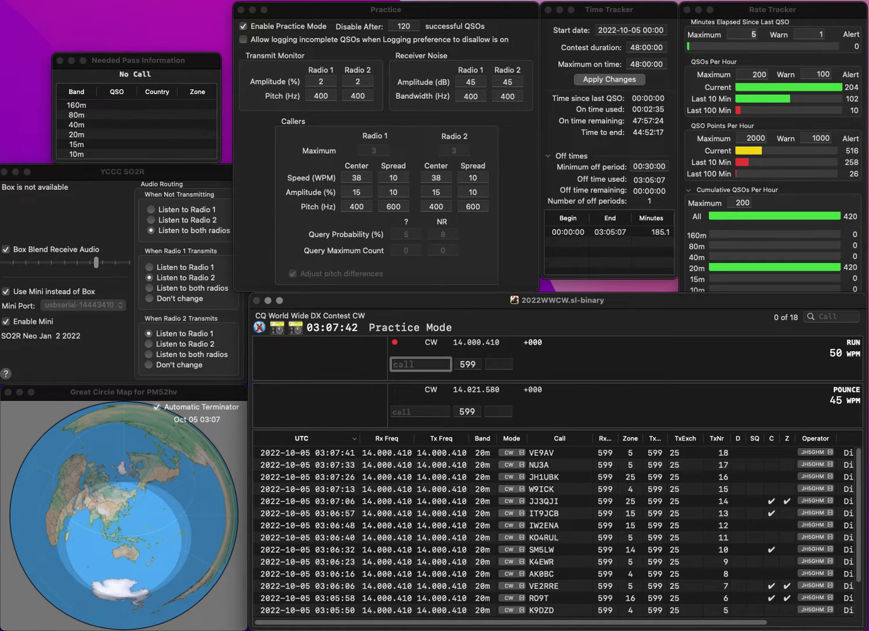
{"action": "type", "text": "WG4"}
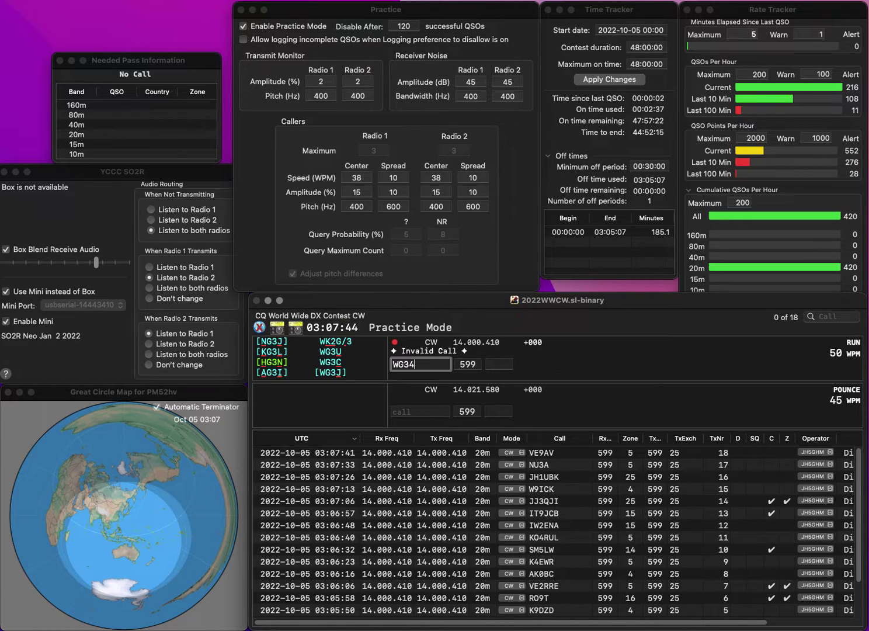
{"action": "type", "text": "F"}
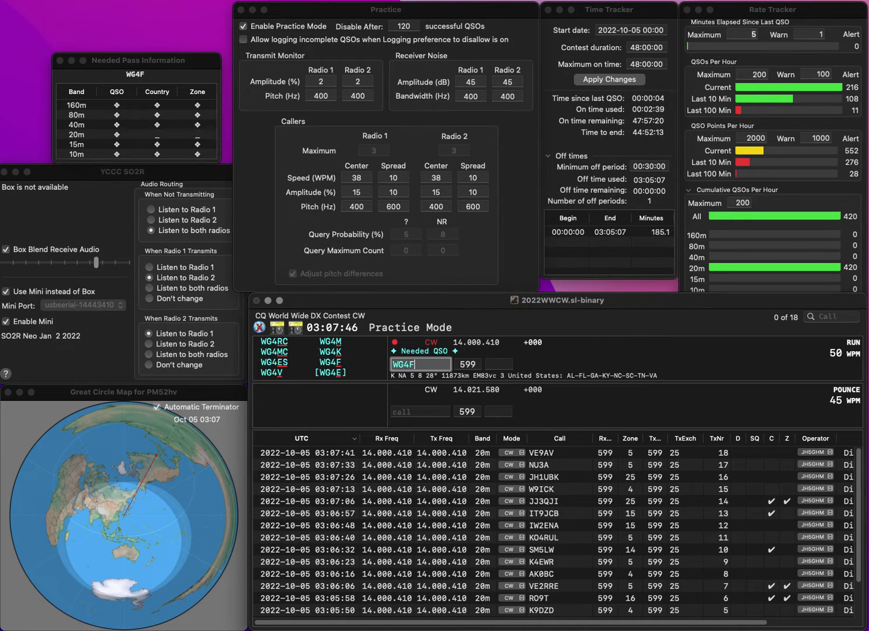
{"action": "key", "text": "Tab"}
{"action": "type", "text": "5"}
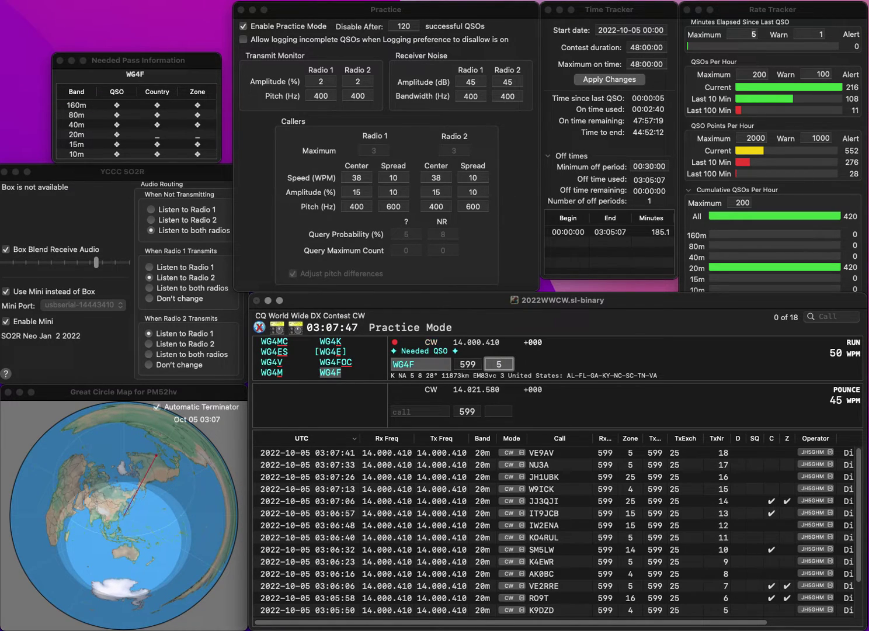
{"action": "key", "text": "Return"}
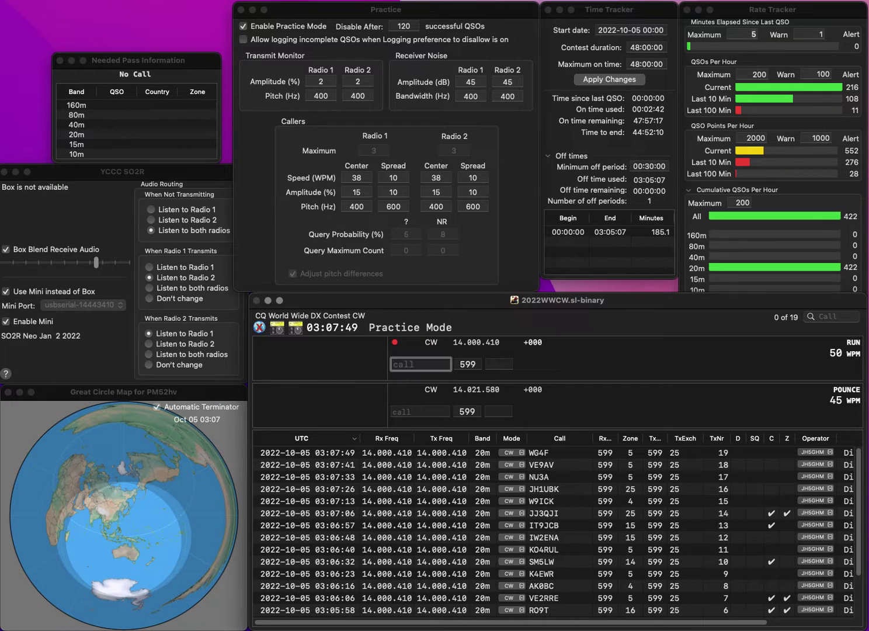
{"action": "type", "text": "F5VGK"}
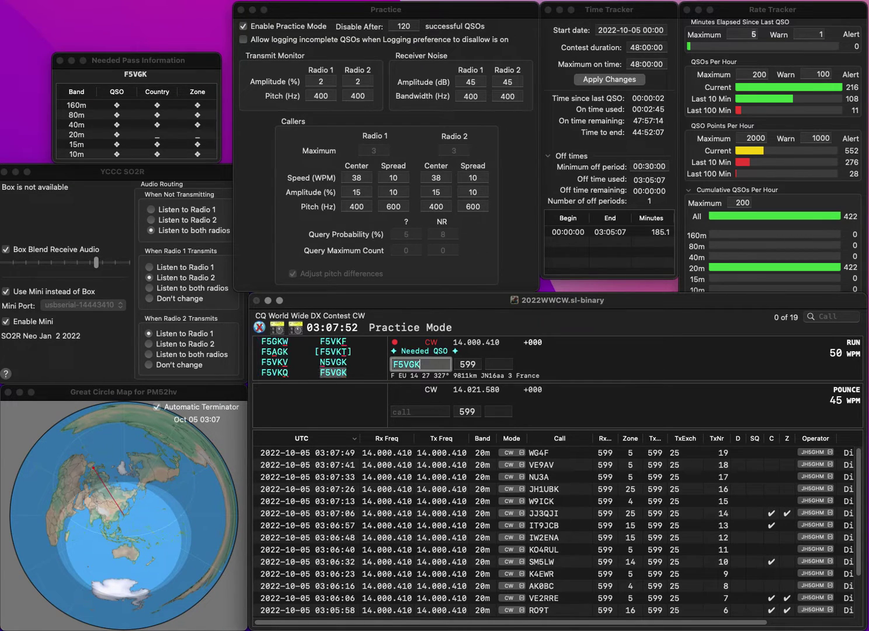
{"action": "key", "text": "Tab"}
{"action": "type", "text": "14"}
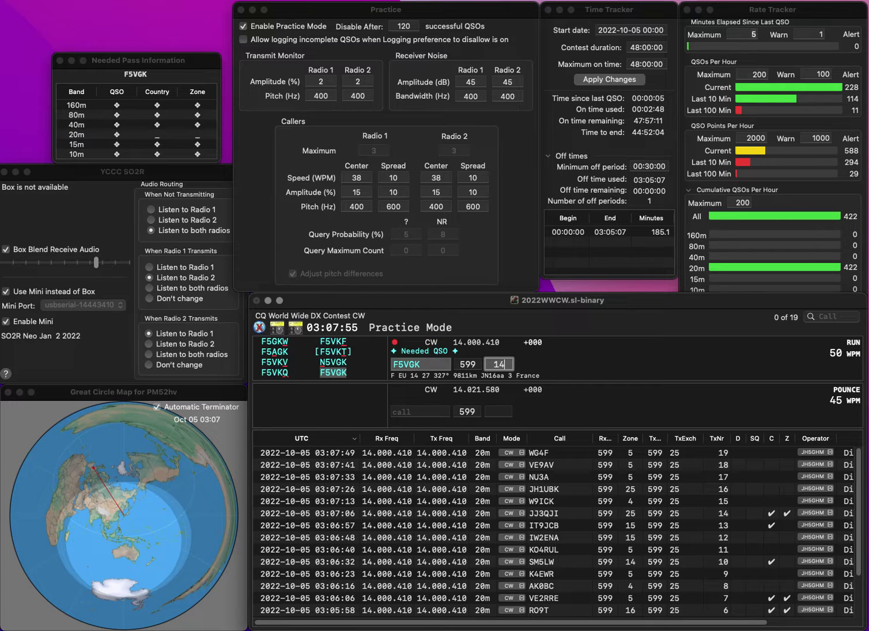
{"action": "key", "text": "Return"}
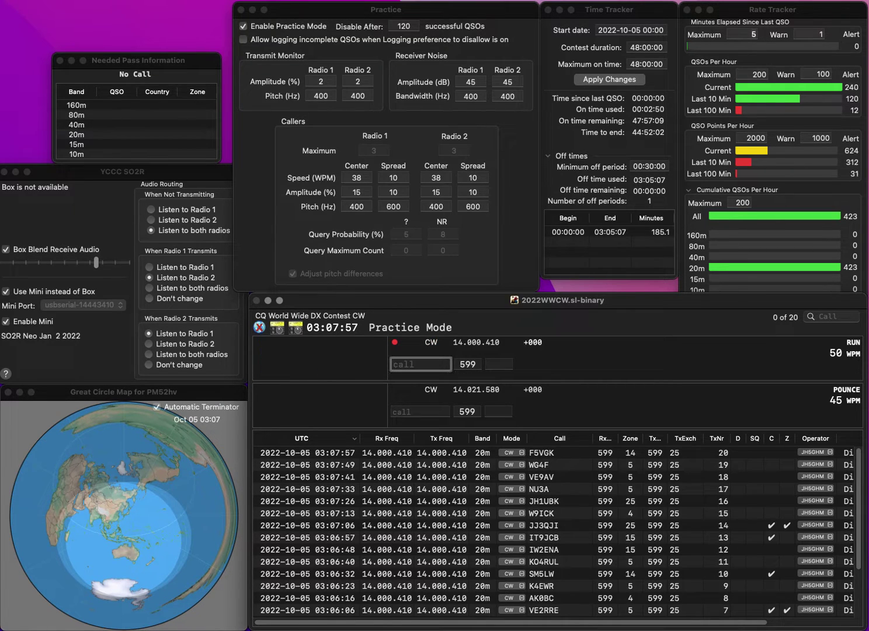
{"action": "type", "text": "IK4DXC"}
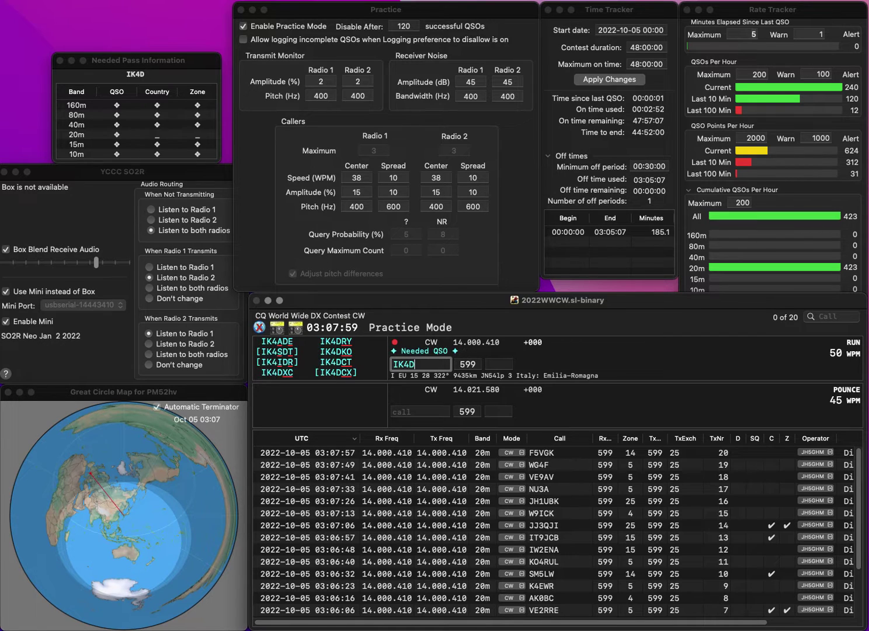
{"action": "key", "text": "space"}
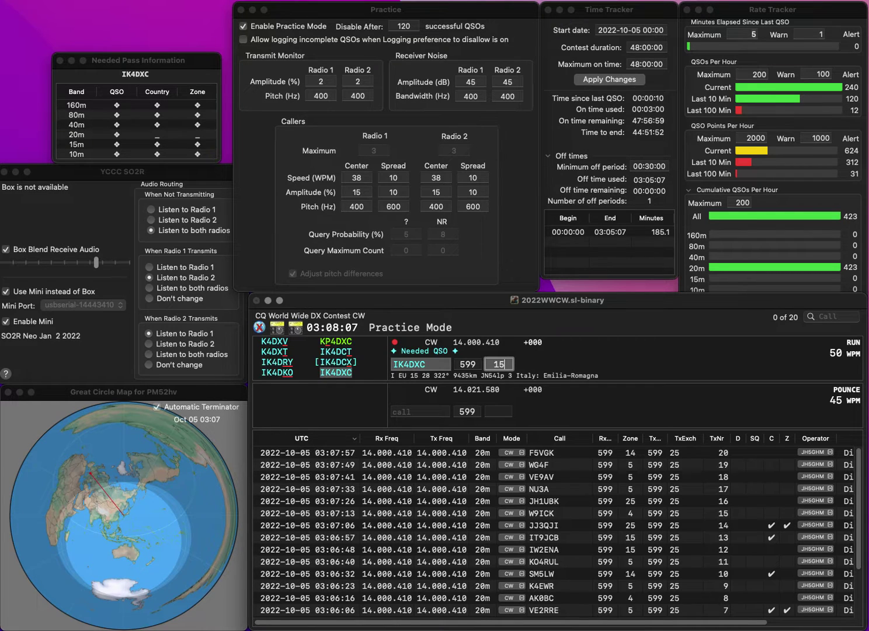
{"action": "key", "text": "Return"}
Log a run contact with AA3I on 20 m CW, received report 599 and zone 5.
{"action": "type", "text": "AA3I"}
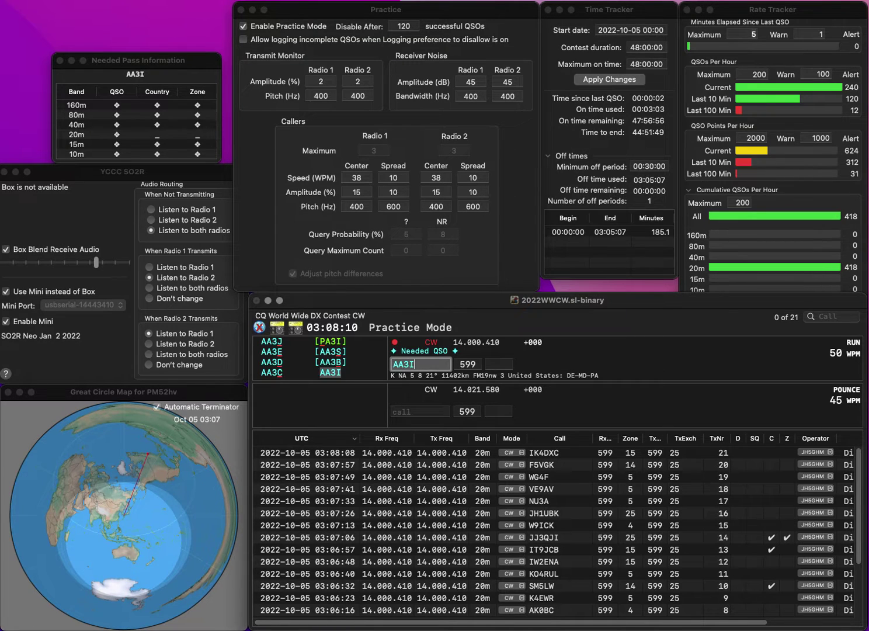
{"action": "key", "text": "space"}
{"action": "type", "text": "5"}
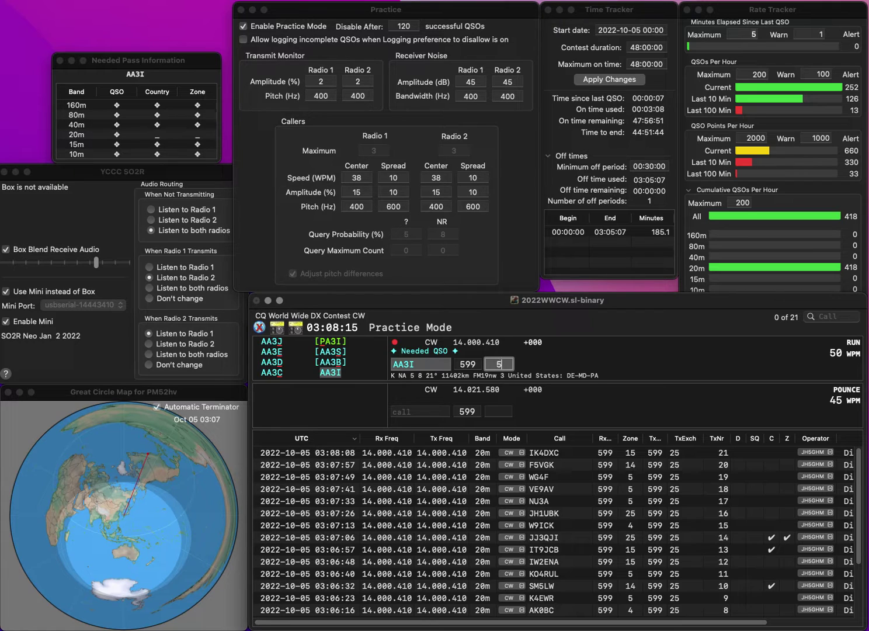
{"action": "key", "text": "Return"}
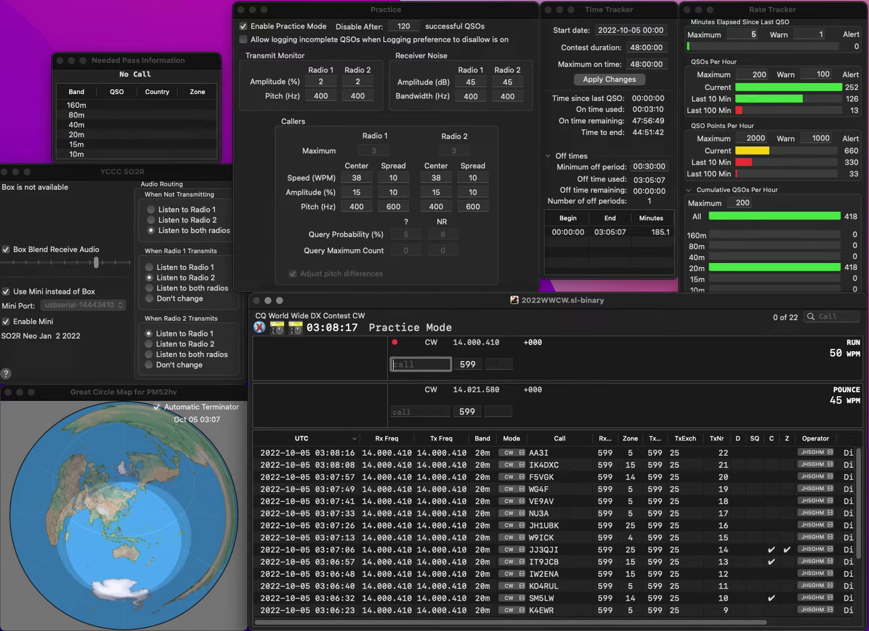
Log a run contact with K4ML on 20 m CW, received report 599 and zone 5.
{"action": "type", "text": "K"}
{"action": "key", "text": "BackSpace"}
{"action": "type", "text": "4"}
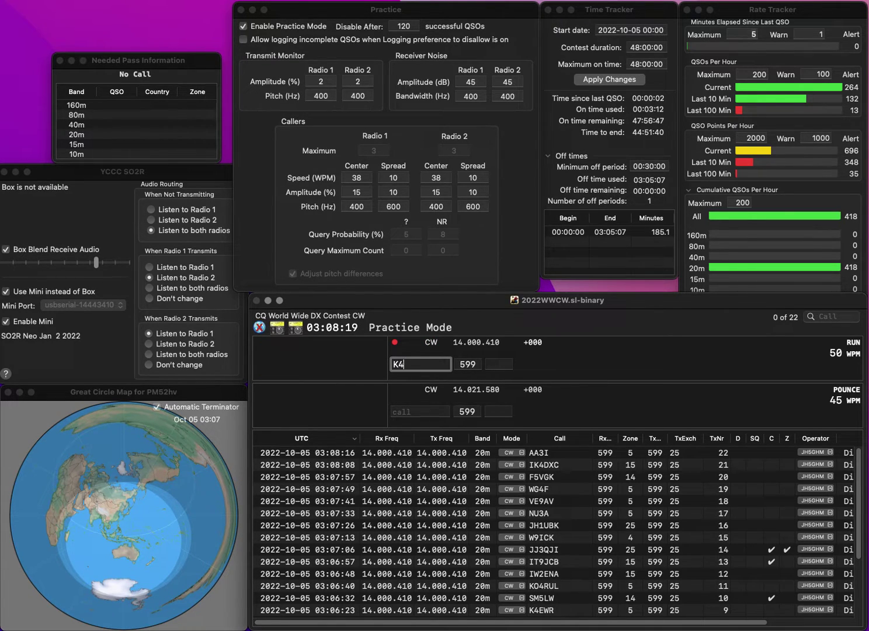
{"action": "type", "text": "OL"}
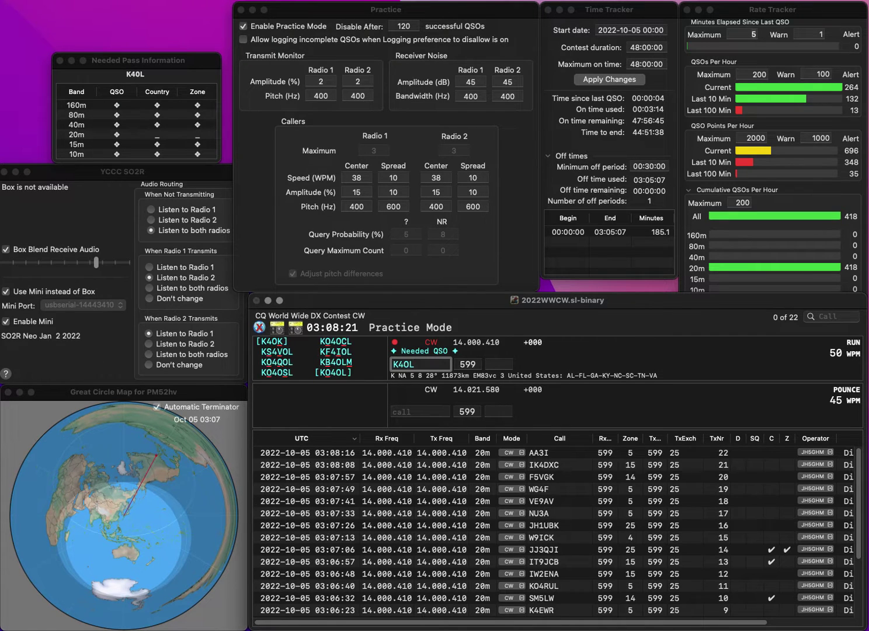
{"action": "key", "text": "BackSpace"}
{"action": "key", "text": "BackSpace"}
{"action": "type", "text": "ML"}
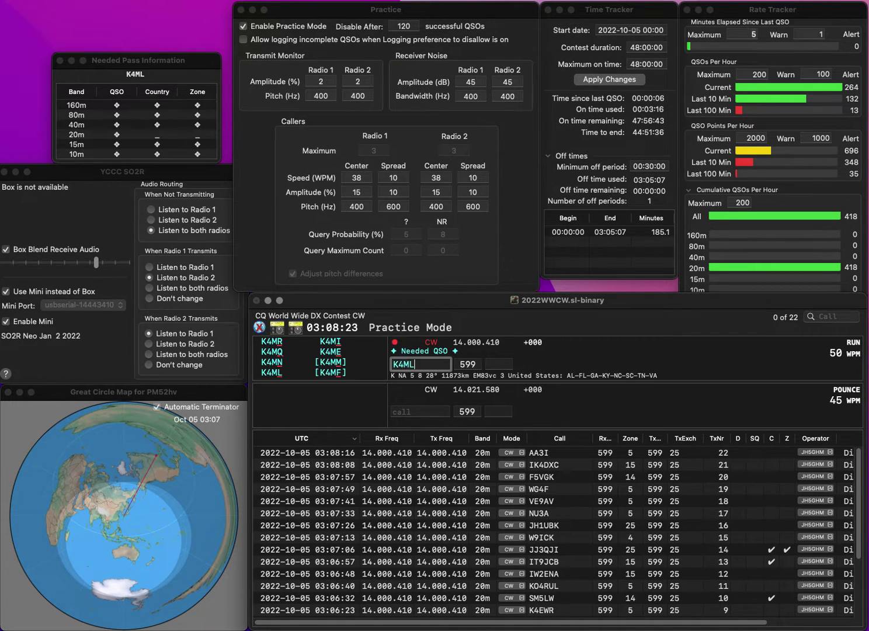
{"action": "key", "text": "Return"}
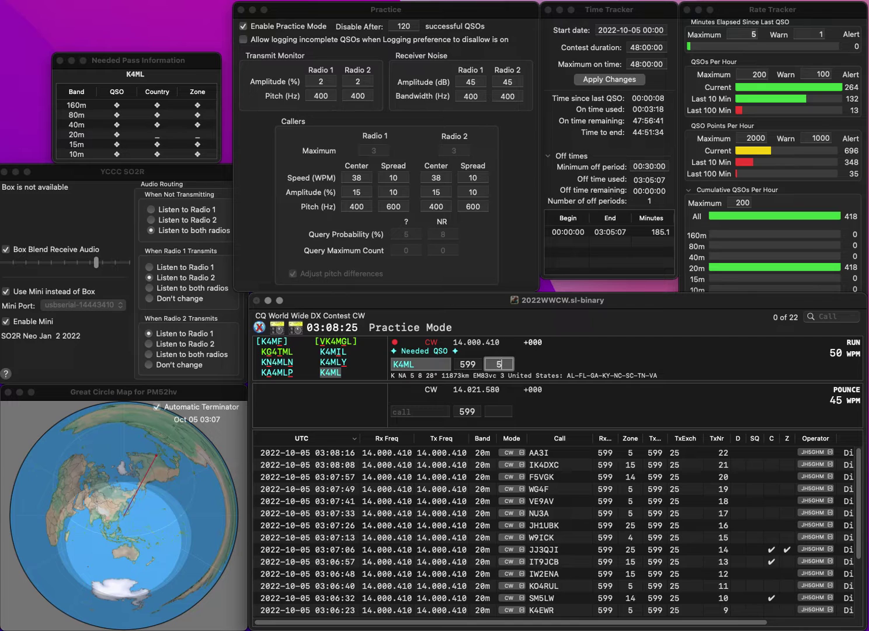
{"action": "key", "text": "Return"}
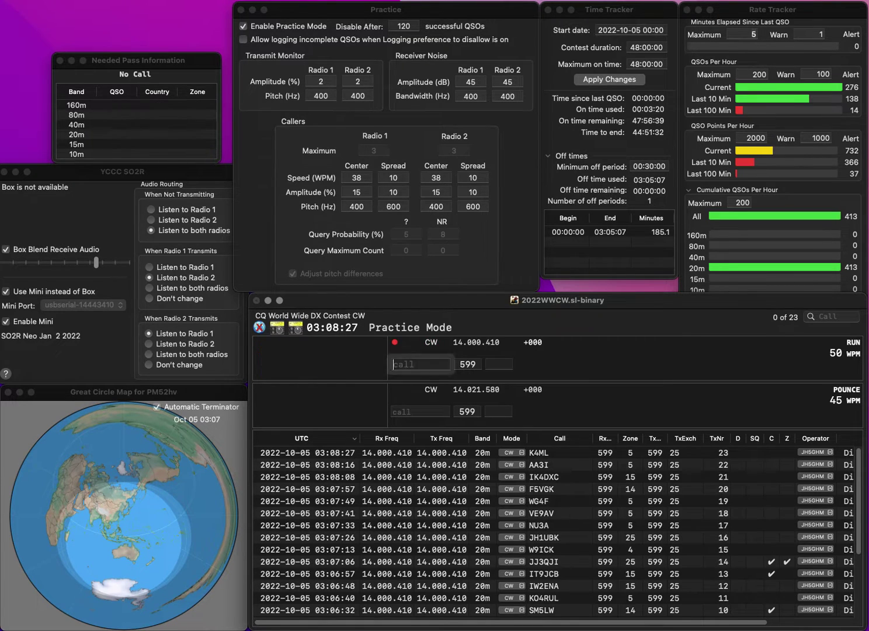
{"action": "type", "text": "ZL1"}
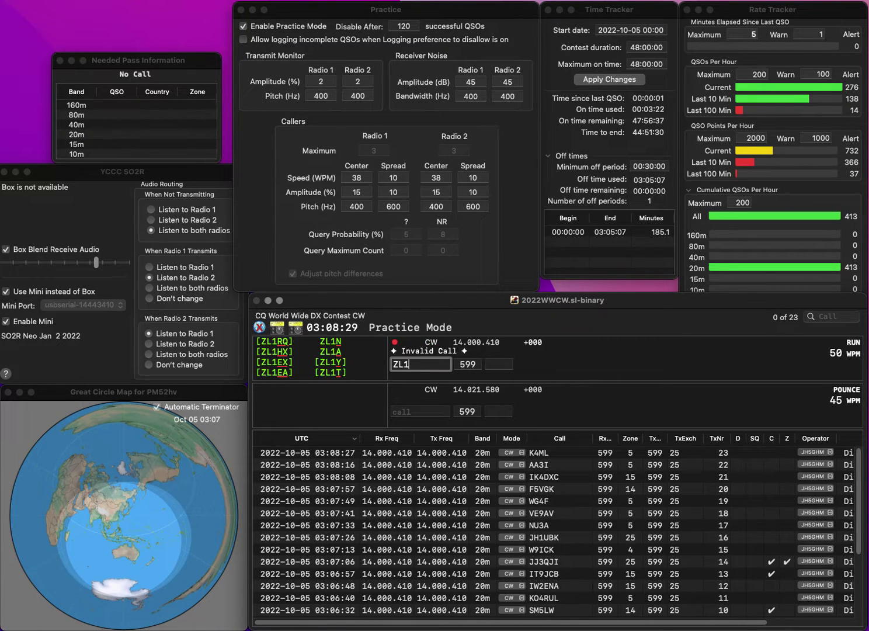
{"action": "type", "text": "RSA"}
{"action": "key", "text": "space"}
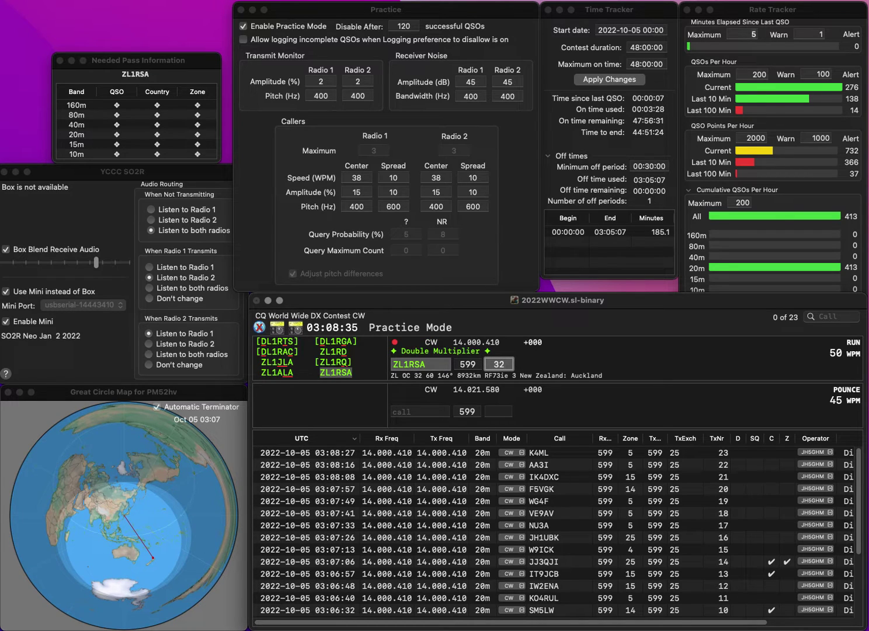
{"action": "key", "text": "Return"}
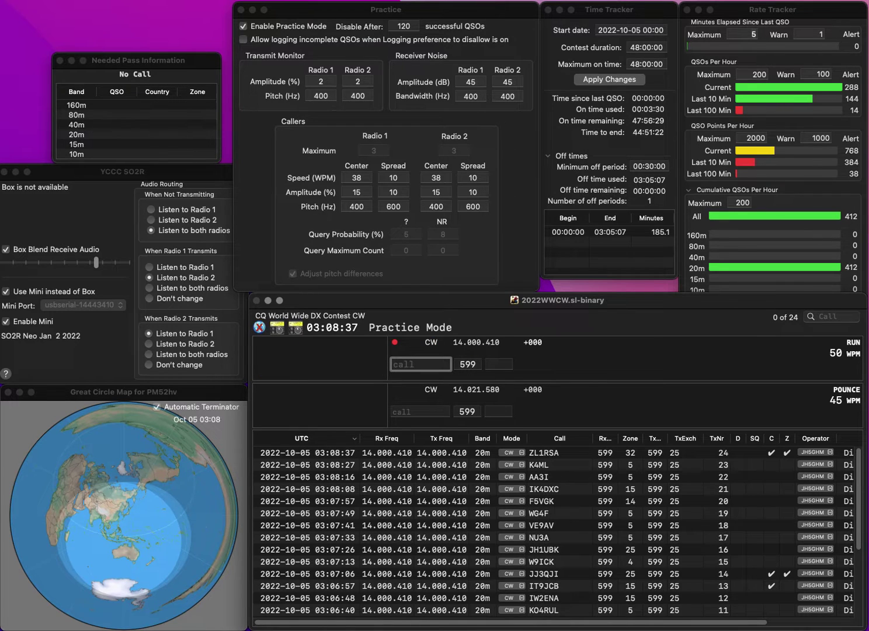
{"action": "type", "text": "SV2IU"}
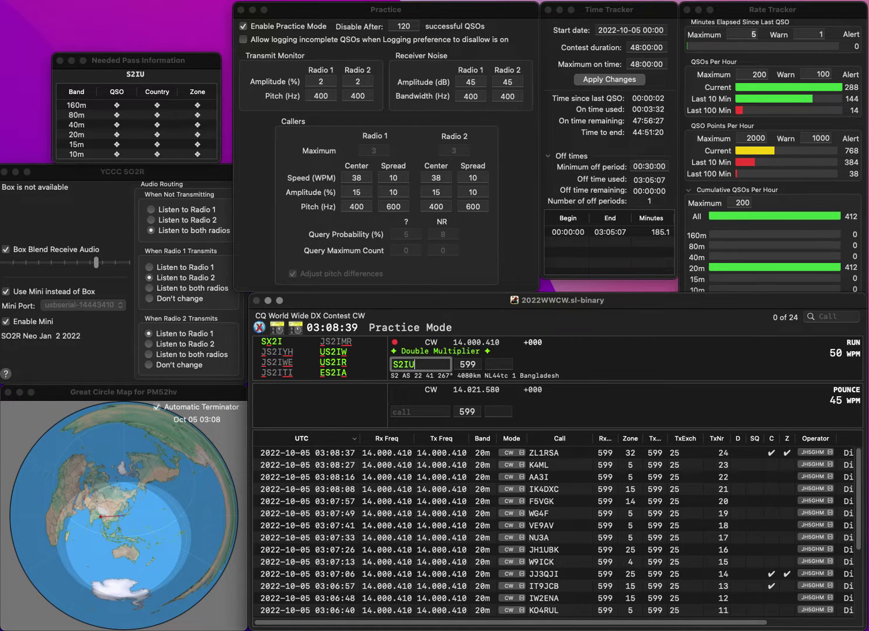
{"action": "key", "text": "Left"}
{"action": "key", "text": "Left"}
{"action": "key", "text": "Left"}
{"action": "type", "text": "V"}
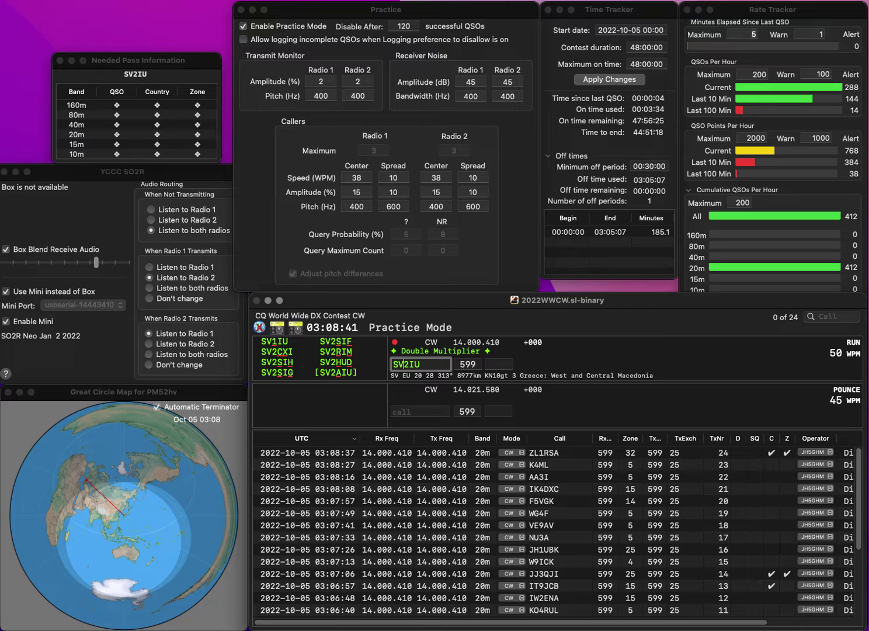
{"action": "key", "text": "BackSpace"}
{"action": "type", "text": "V"}
{"action": "key", "text": "Right"}
{"action": "type", "text": "A"}
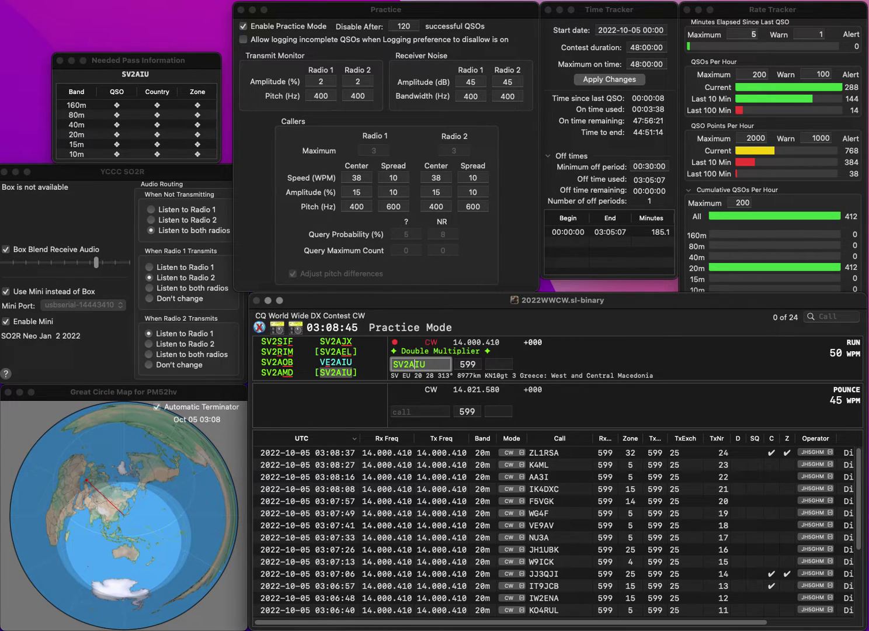
{"action": "key", "text": "space"}
{"action": "type", "text": "20"}
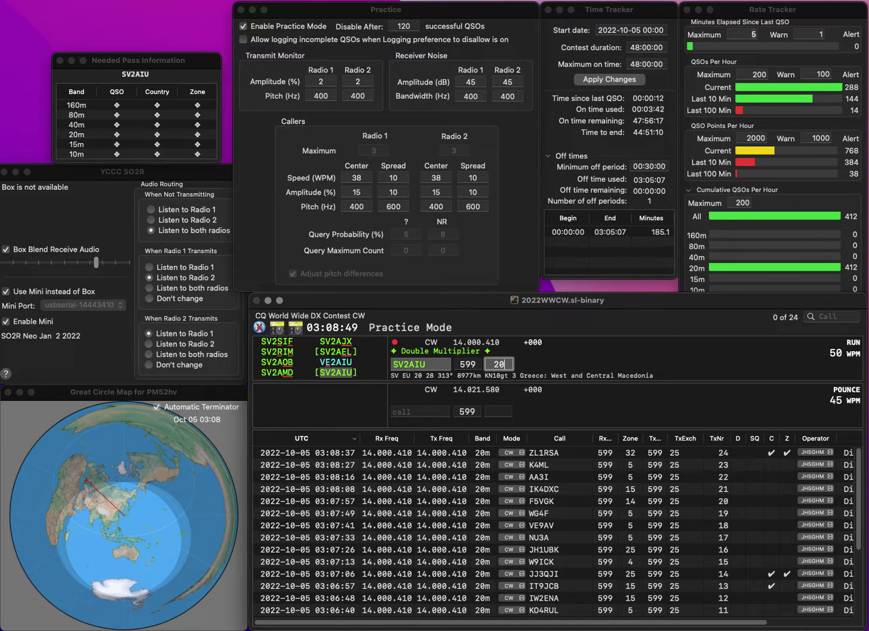
{"action": "left_click", "coordinate": [415, 364]}
{"action": "key", "text": "BackSpace"}
{"action": "key", "text": "BackSpace"}
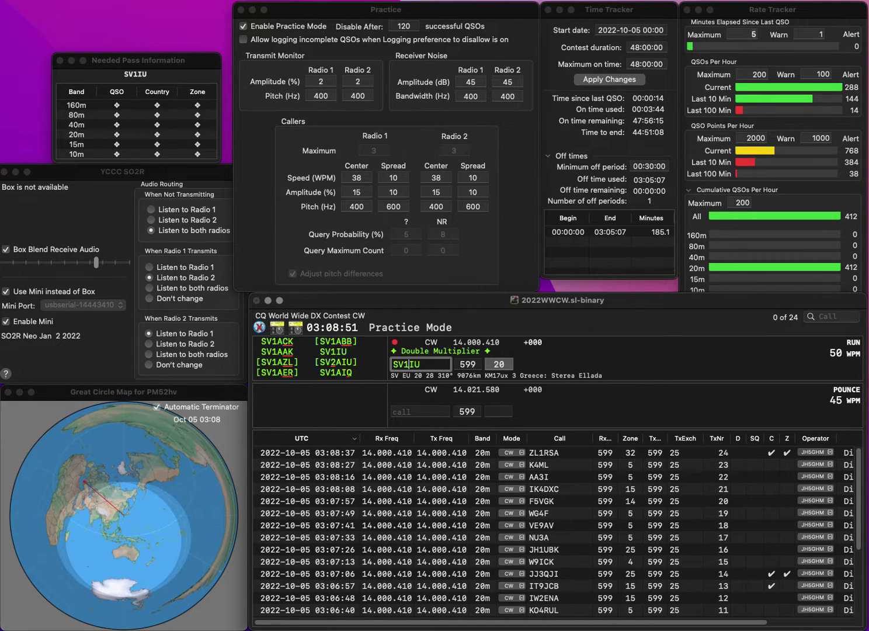
{"action": "type", "text": "1"}
{"action": "key", "text": "space"}
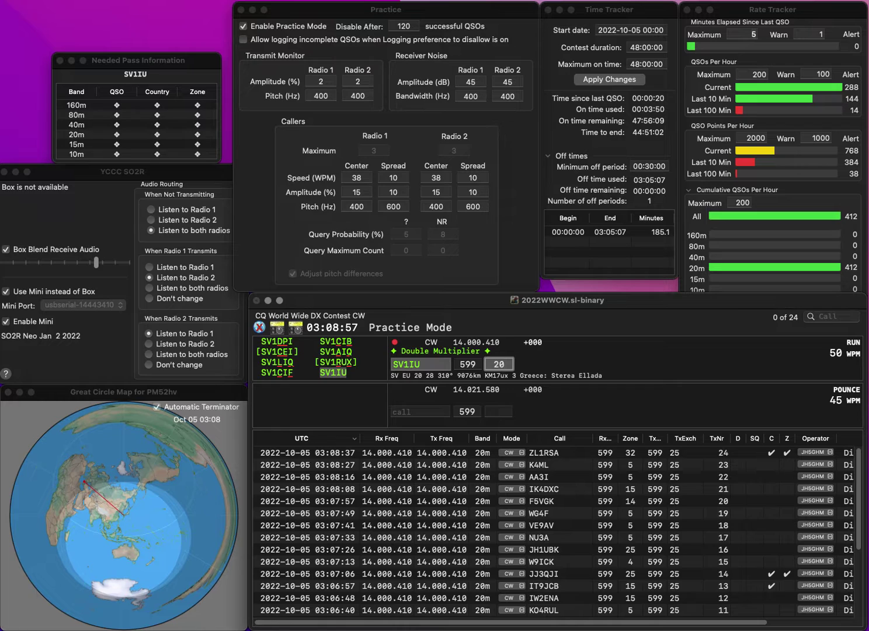
{"action": "key", "text": "Return"}
Log a run contact with AI4WW on 20 m CW, received report 599 and zone 5.
{"action": "type", "text": "AIWW"}
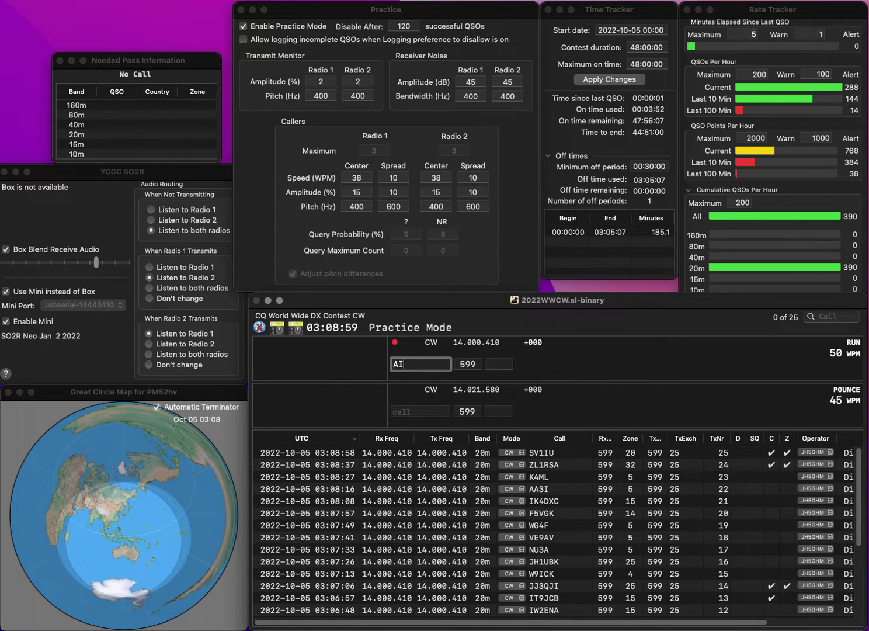
{"action": "key", "text": "Left"}
{"action": "key", "text": "Left"}
{"action": "type", "text": "4"}
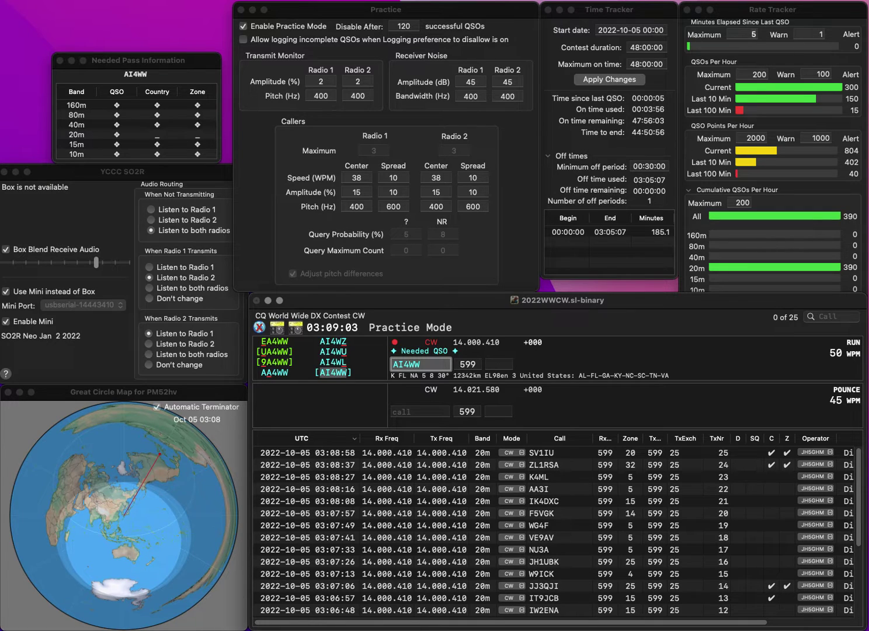
{"action": "key", "text": "space"}
{"action": "type", "text": "5"}
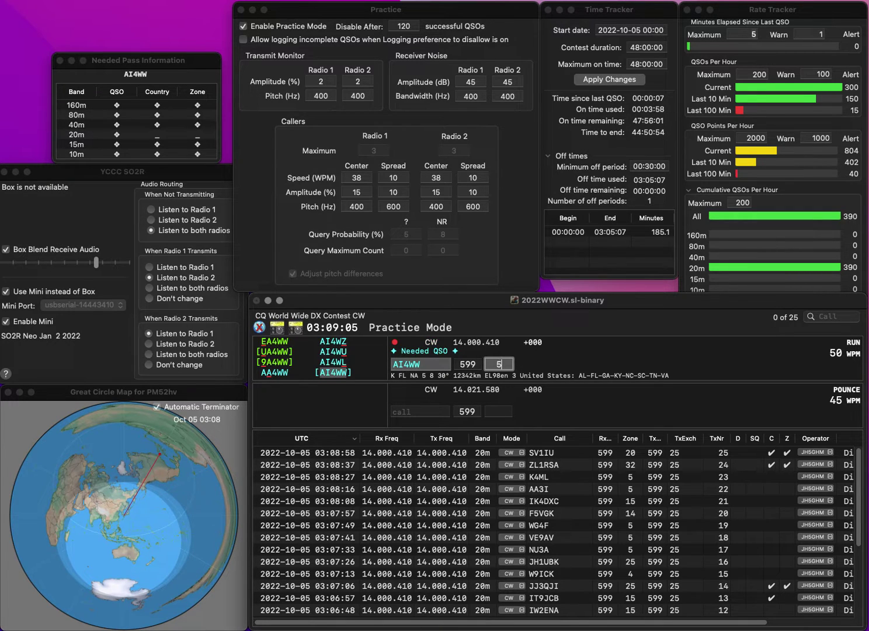
{"action": "key", "text": "Return"}
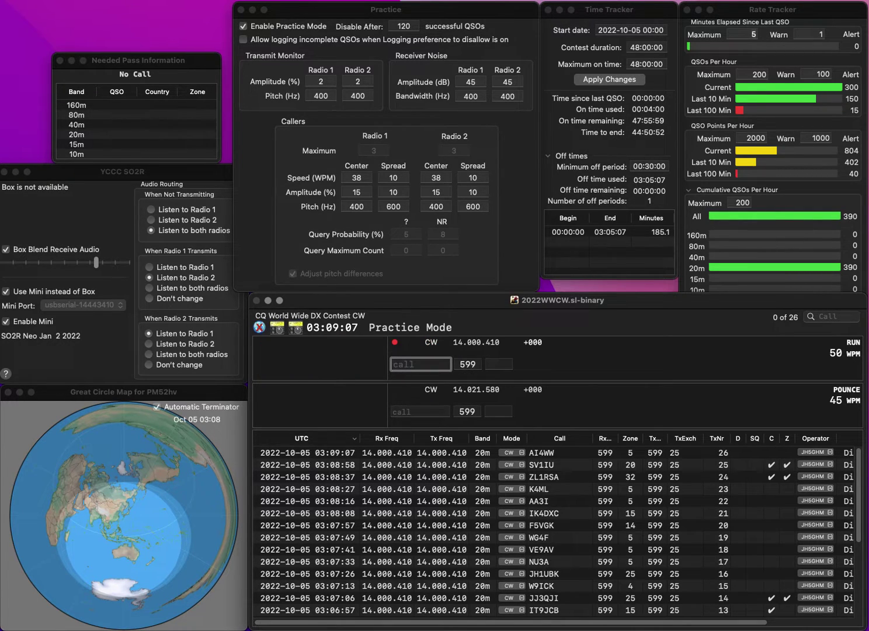
{"action": "type", "text": "EB1C"}
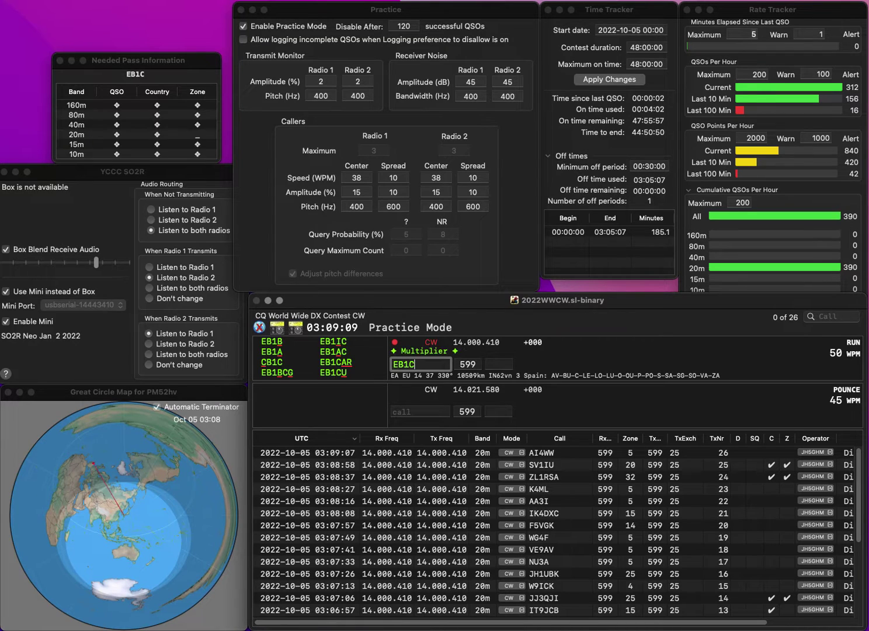
{"action": "type", "text": "U"}
{"action": "key", "text": "space"}
{"action": "type", "text": "14"}
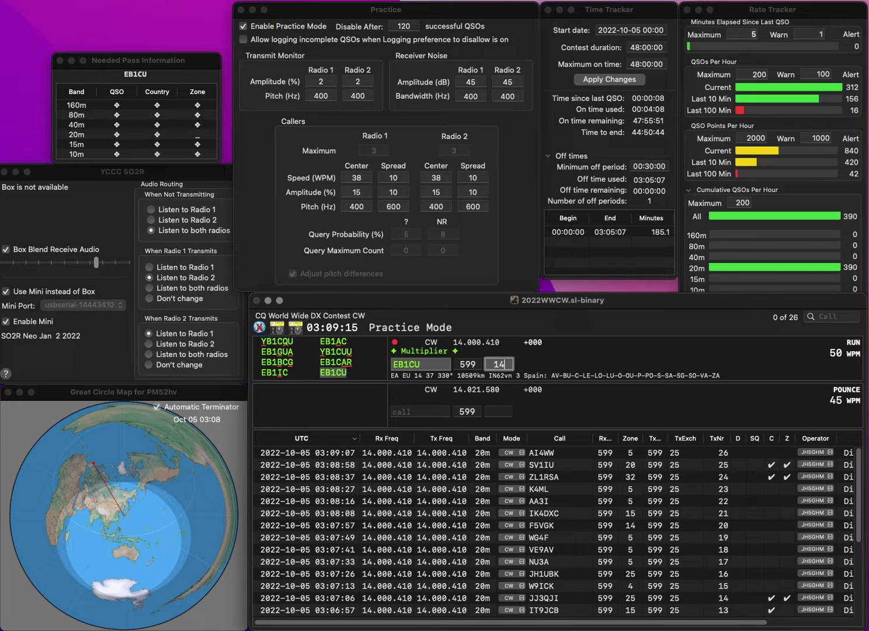
{"action": "key", "text": "Return"}
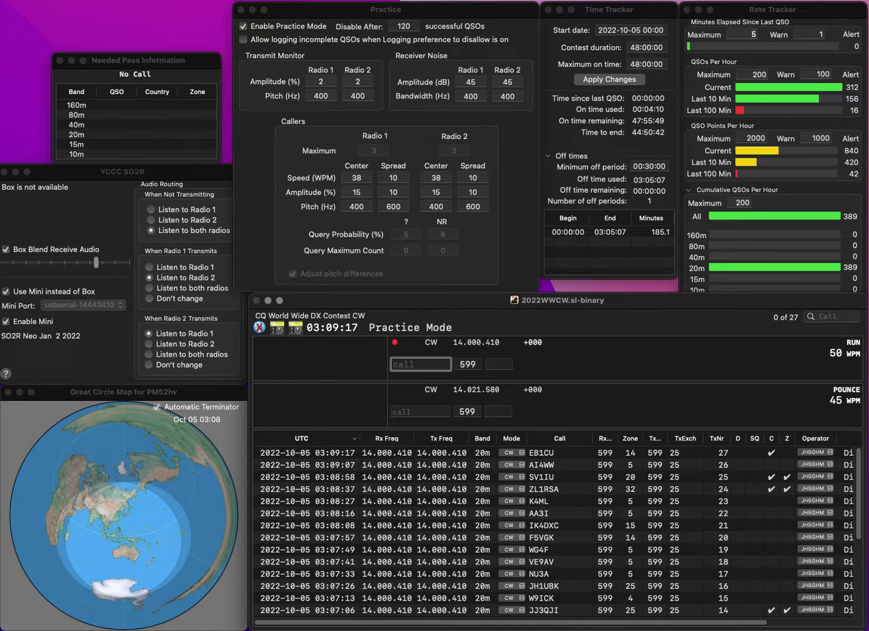
Log a run contact with HS3NBR on 20 m CW, received report 599 and zone 26.
{"action": "type", "text": "3N"}
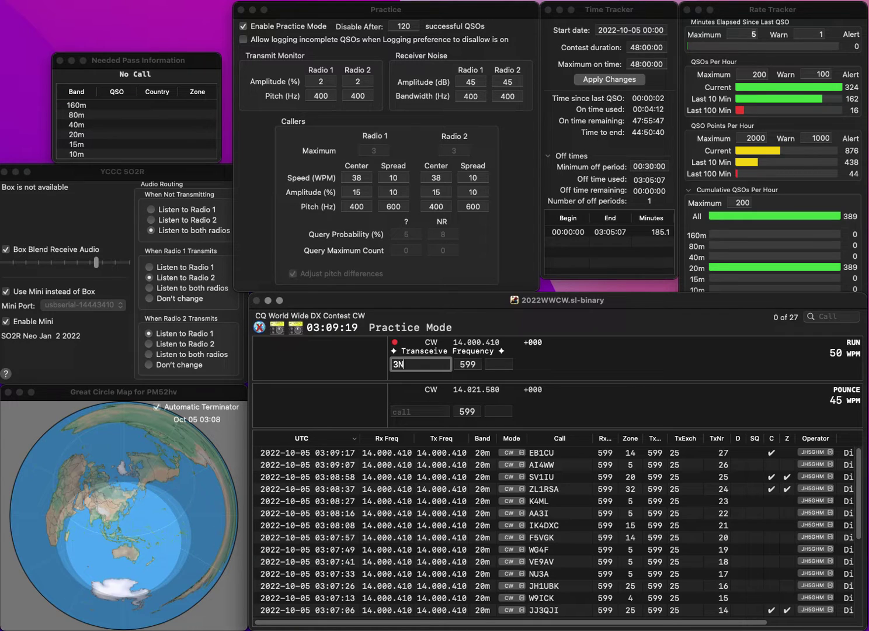
{"action": "type", "text": "DR"}
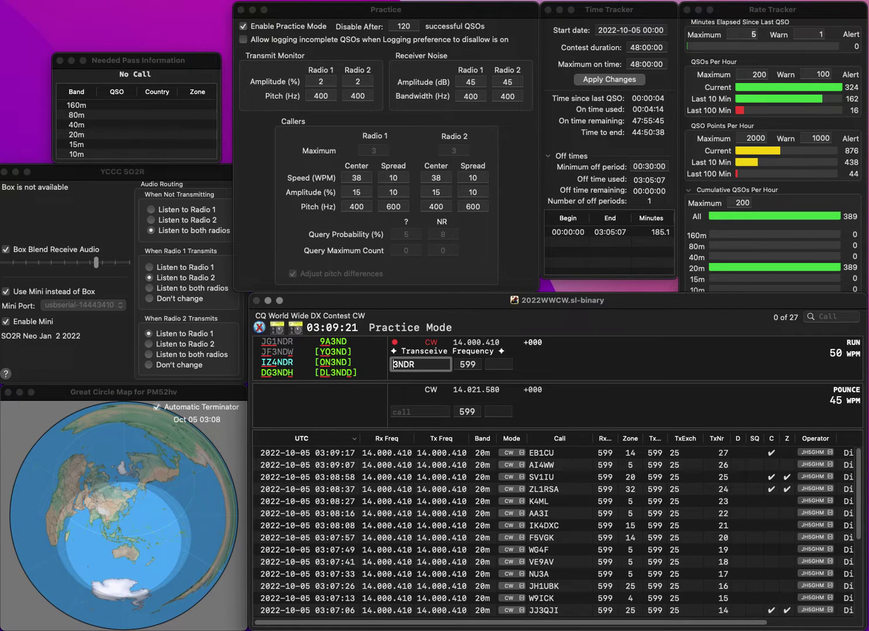
{"action": "type", "text": "HS"}
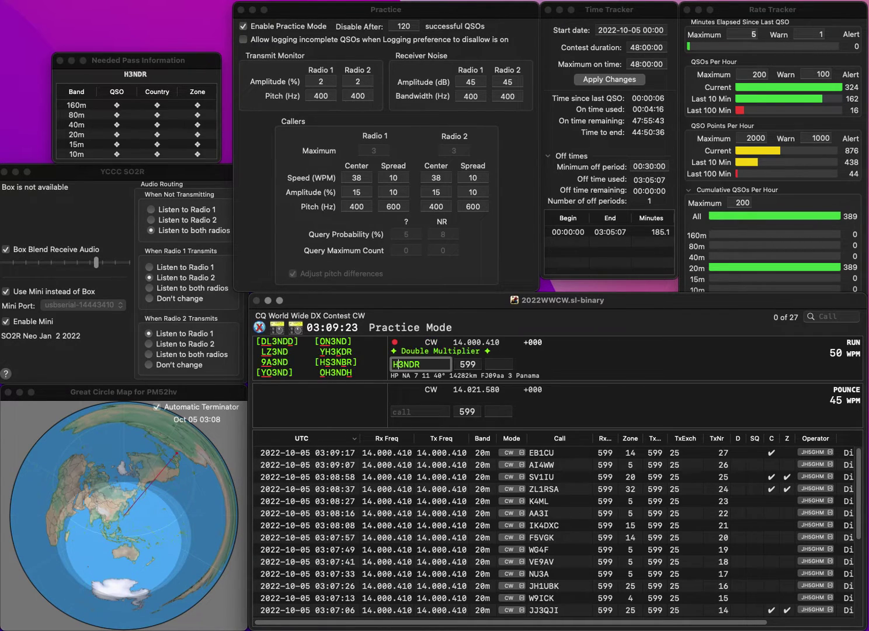
{"action": "key", "text": "BackSpace"}
{"action": "type", "text": "B"}
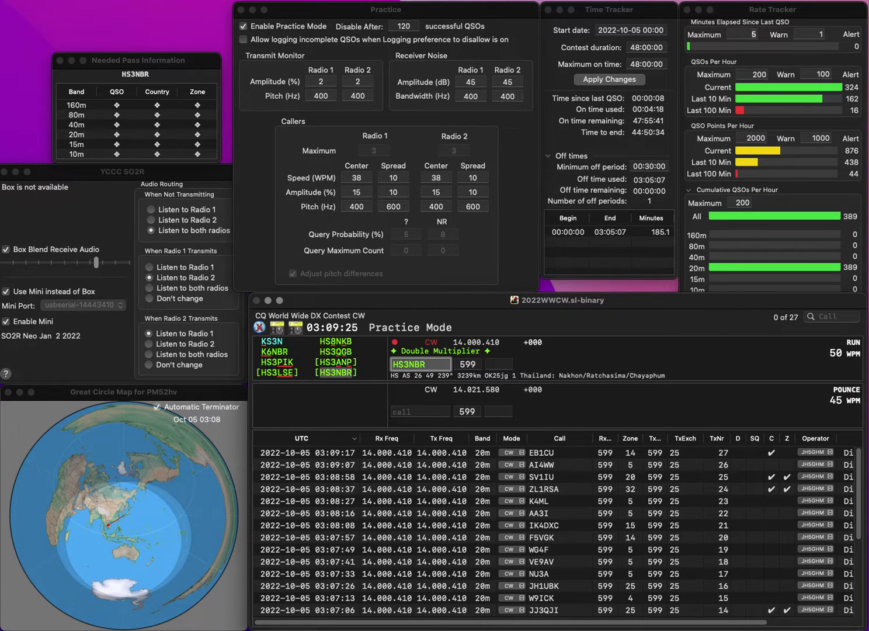
{"action": "key", "text": "space"}
{"action": "type", "text": "26"}
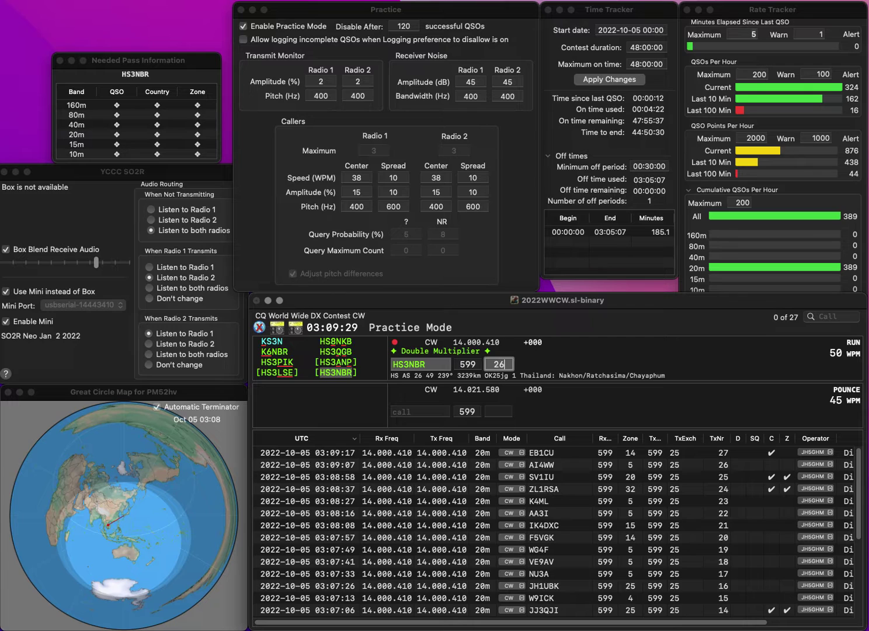
{"action": "key", "text": "Return"}
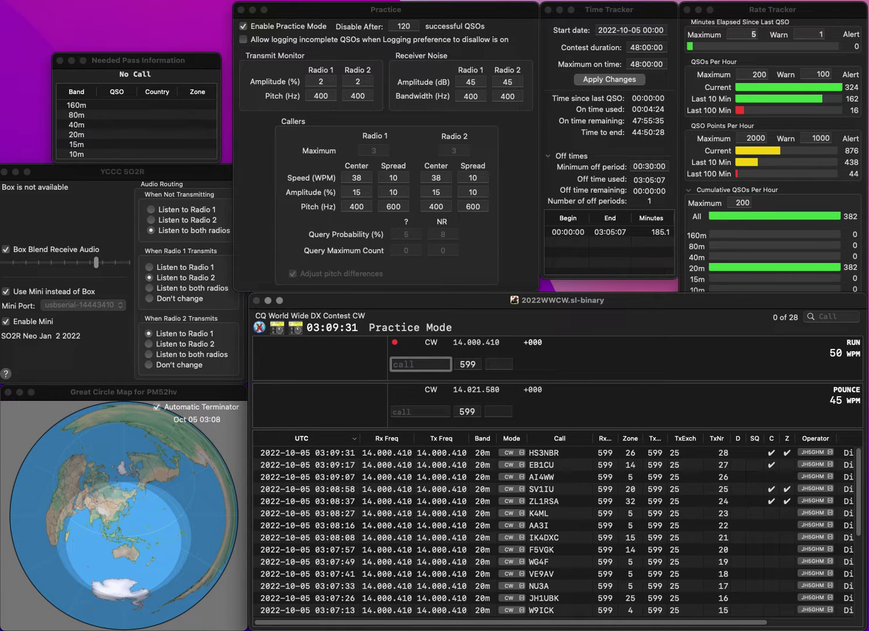
{"action": "type", "text": "K3CCR"}
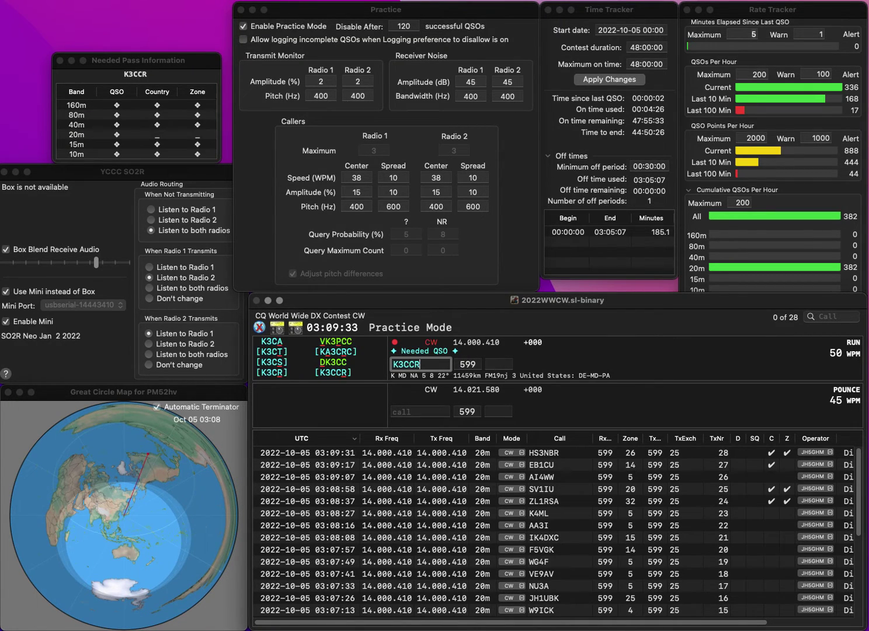
{"action": "key", "text": "space"}
{"action": "type", "text": "5"}
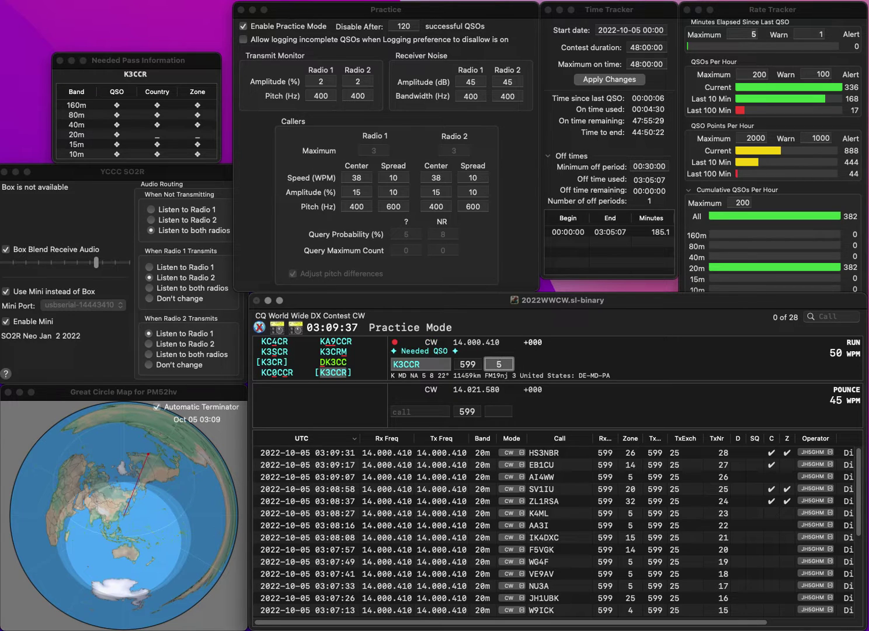
{"action": "key", "text": "Return"}
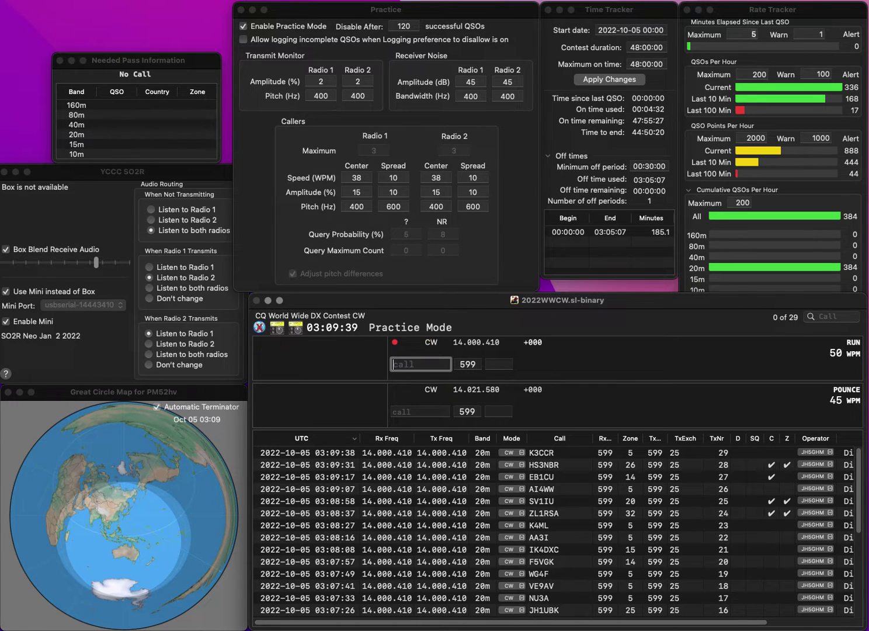
{"action": "type", "text": "PD4KK"}
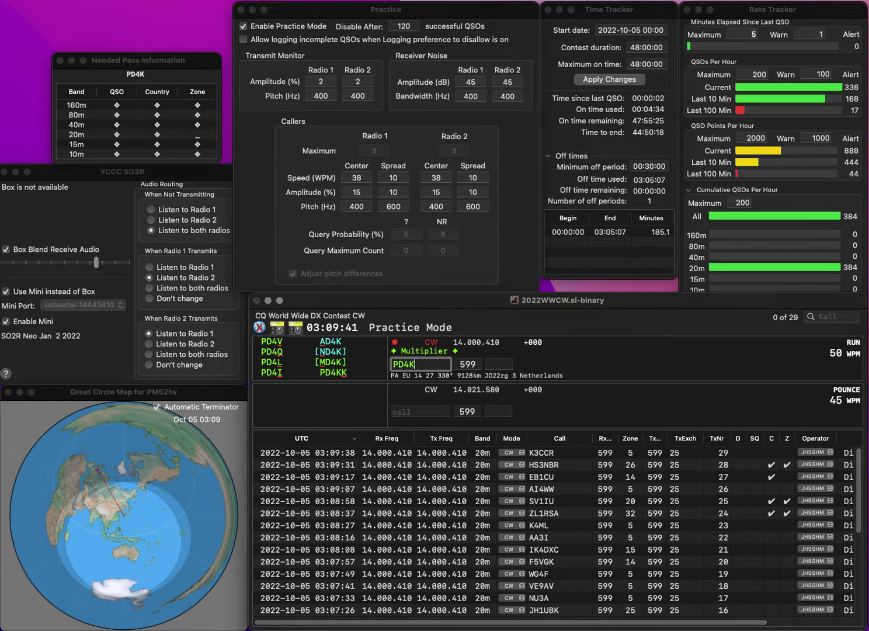
{"action": "key", "text": "space"}
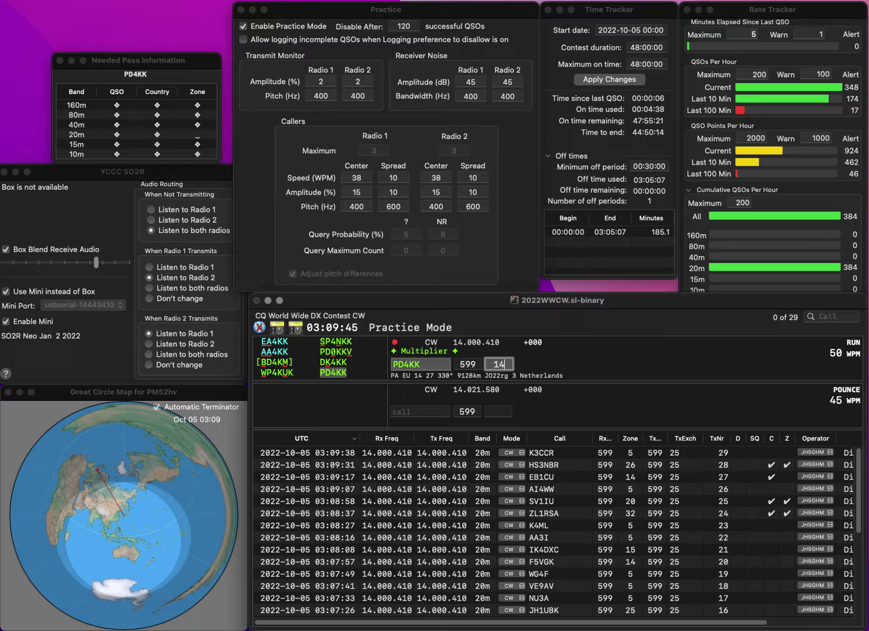
{"action": "key", "text": "Return"}
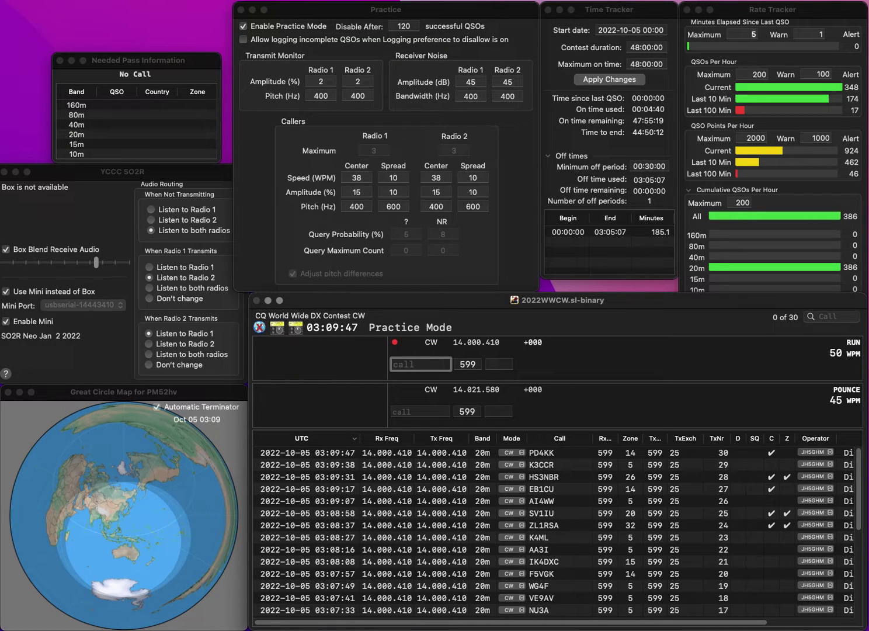
Log a run contact with R6DOP on 20 m CW, received report 599 and zone 16.
{"action": "type", "text": "R6DOP"}
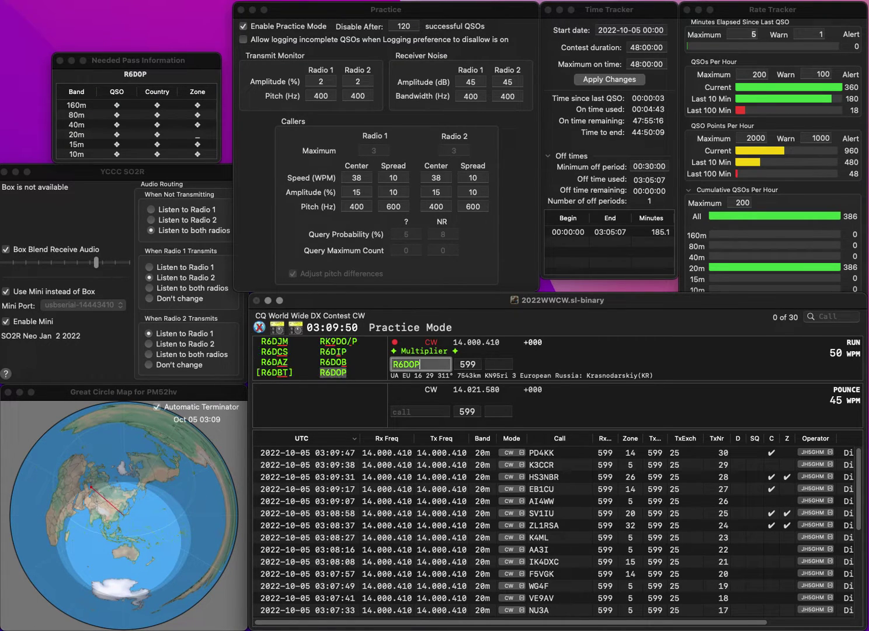
{"action": "key", "text": "space"}
{"action": "type", "text": "16"}
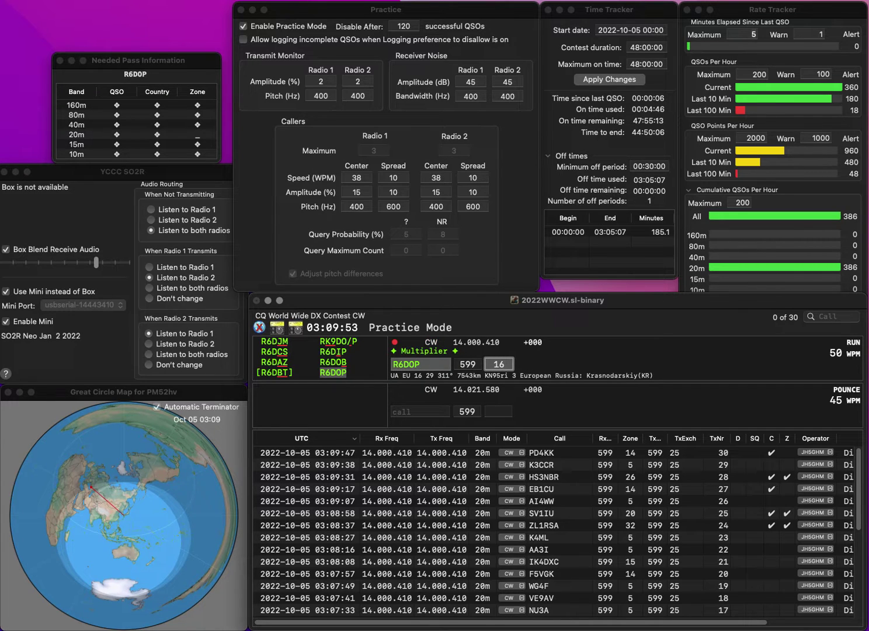
{"action": "key", "text": "Return"}
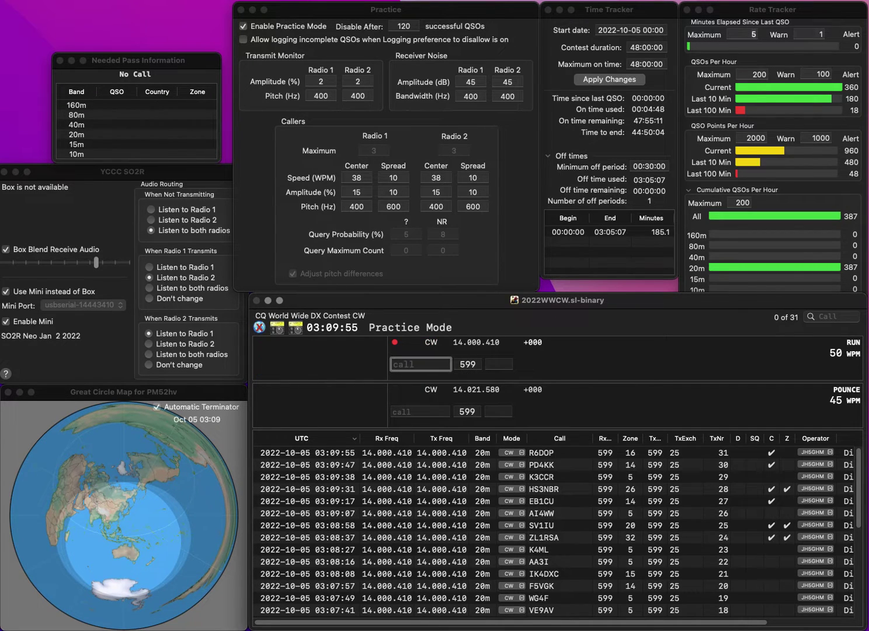
{"action": "type", "text": "O"}
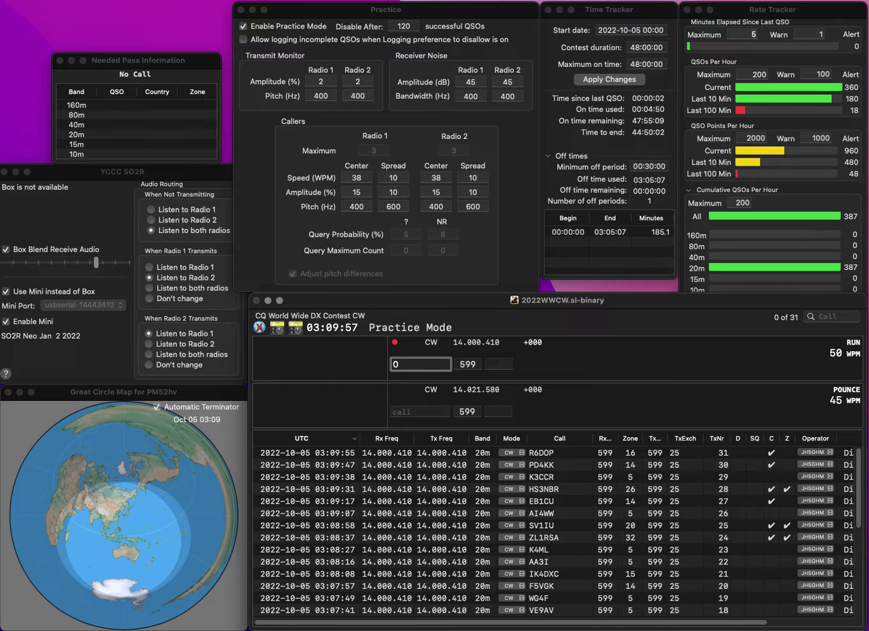
{"action": "type", "text": "0I"}
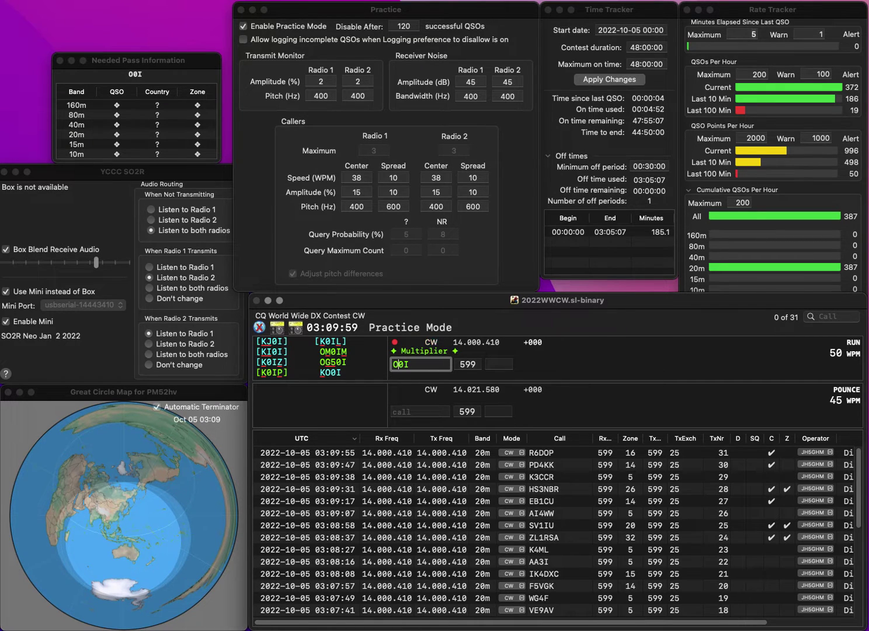
{"action": "type", "text": "G5"}
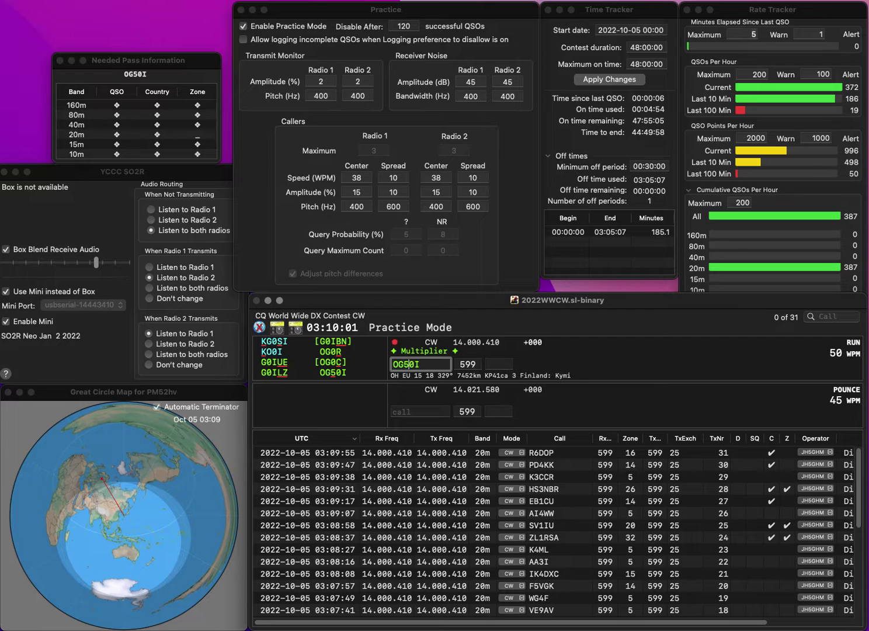
{"action": "key", "text": "Return"}
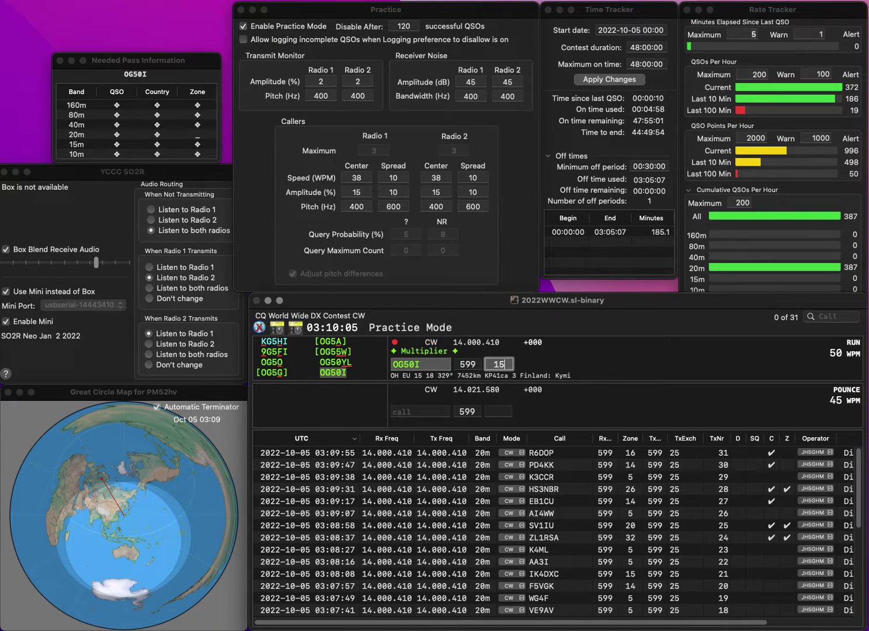
{"action": "key", "text": "Return"}
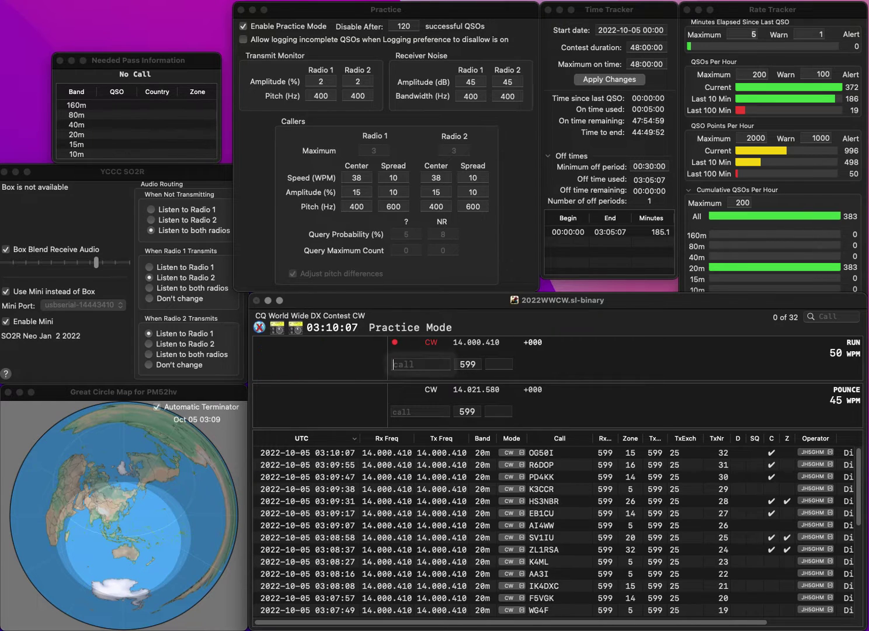
{"action": "type", "text": "WW"}
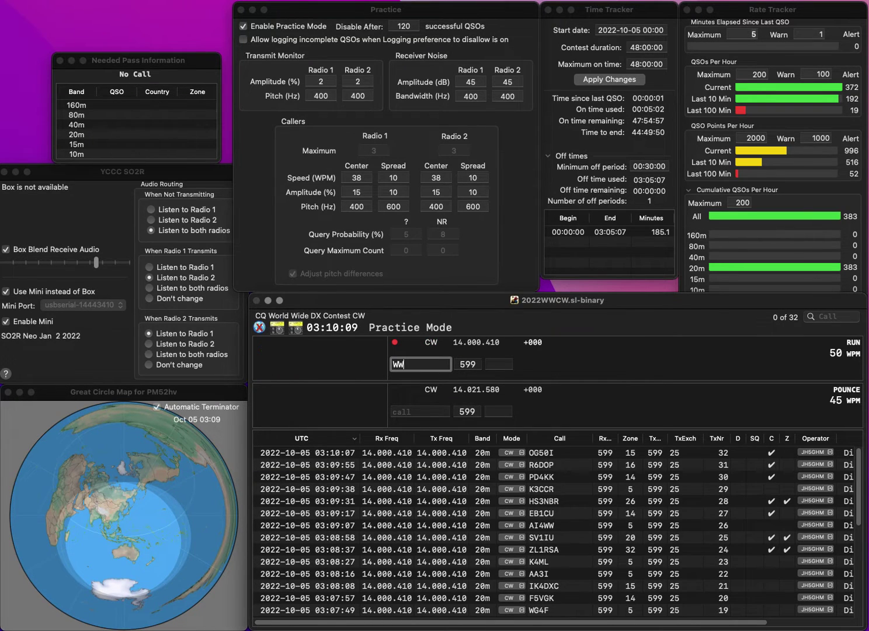
{"action": "type", "text": "8O"}
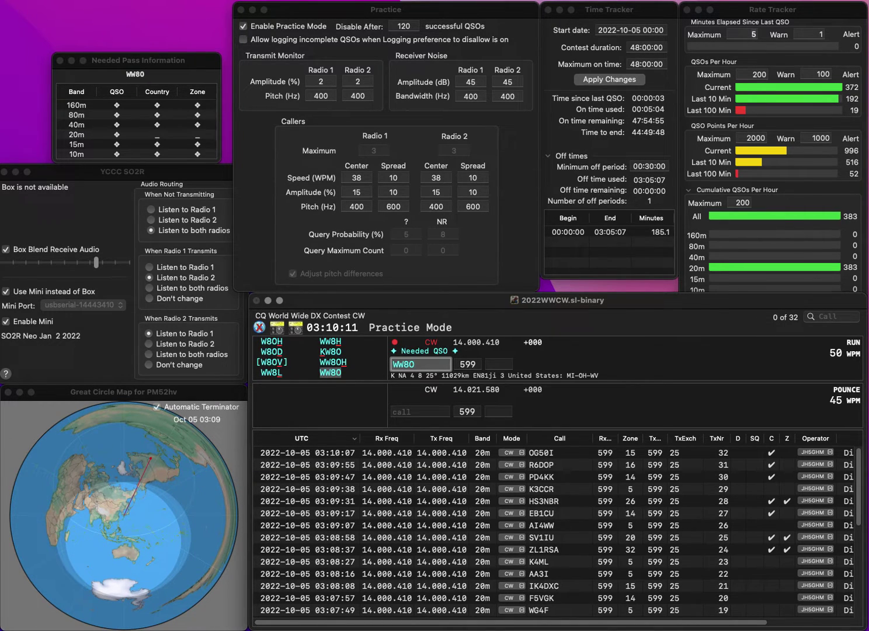
{"action": "key", "text": "space"}
{"action": "type", "text": "4"}
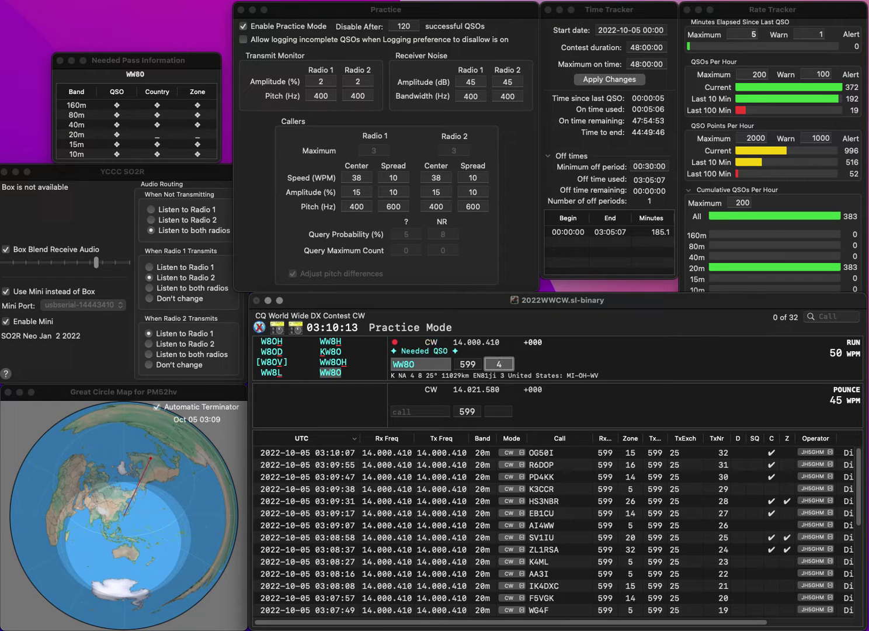
{"action": "key", "text": "Return"}
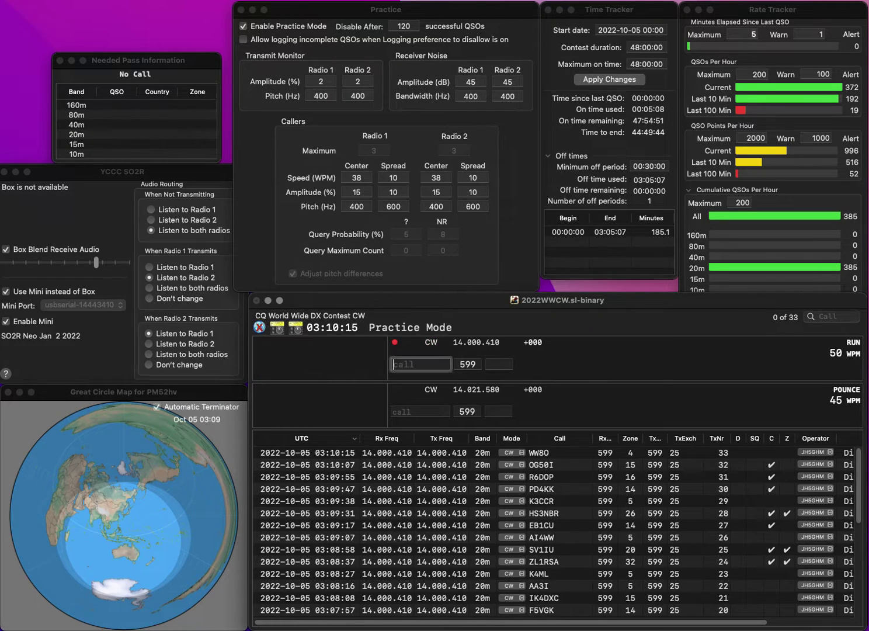
{"action": "type", "text": "NR3"}
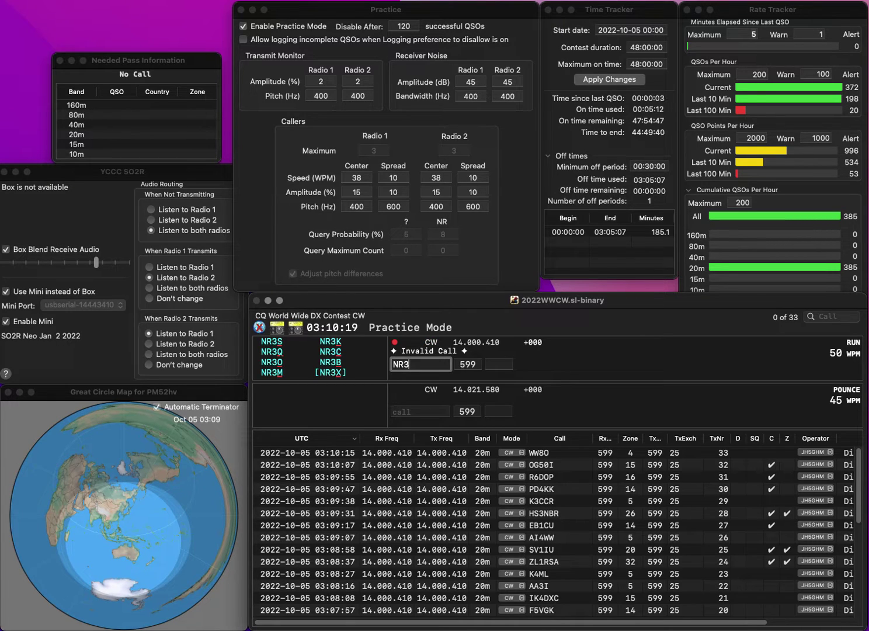
{"action": "type", "text": "DT"}
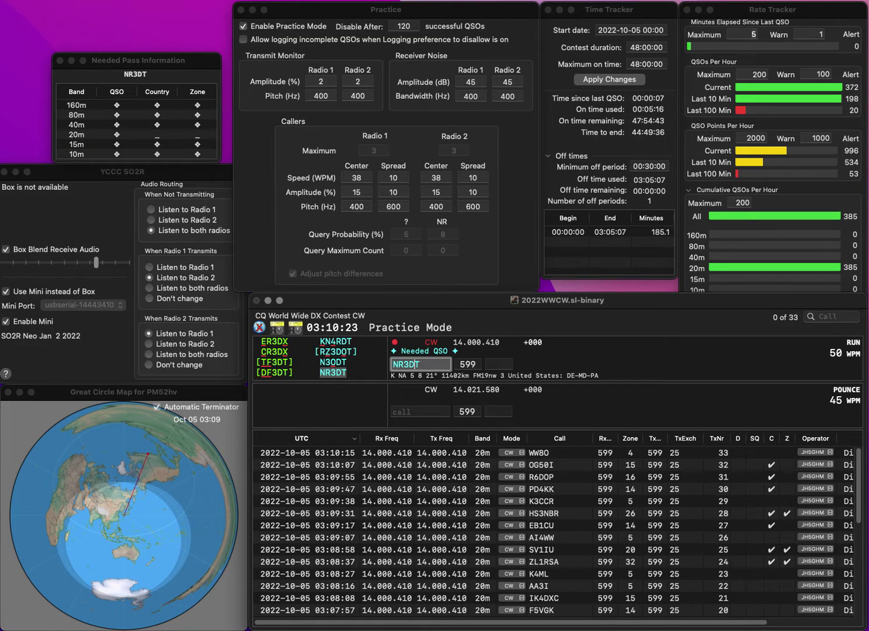
{"action": "key", "text": "Return"}
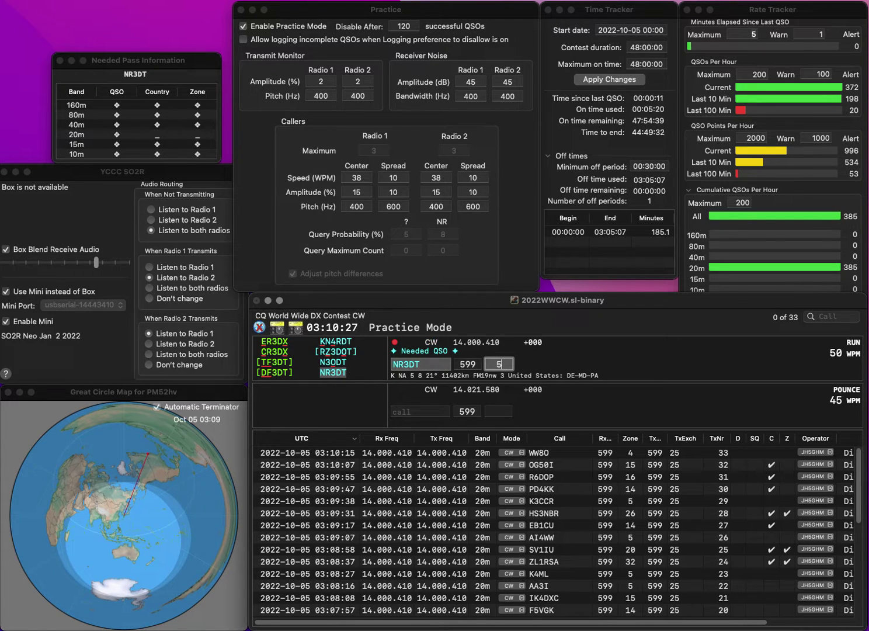
{"action": "key", "text": "Return"}
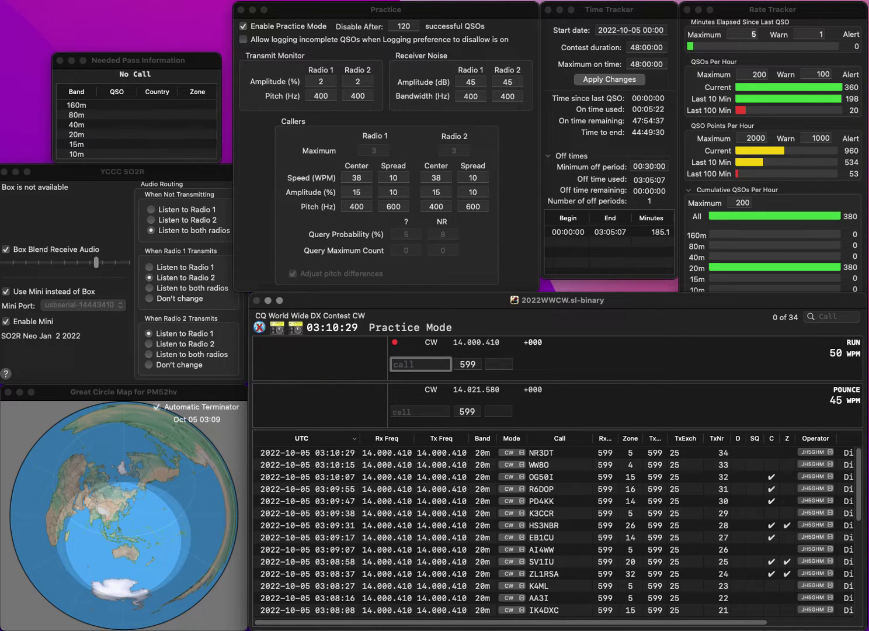
{"action": "type", "text": "K7PT"}
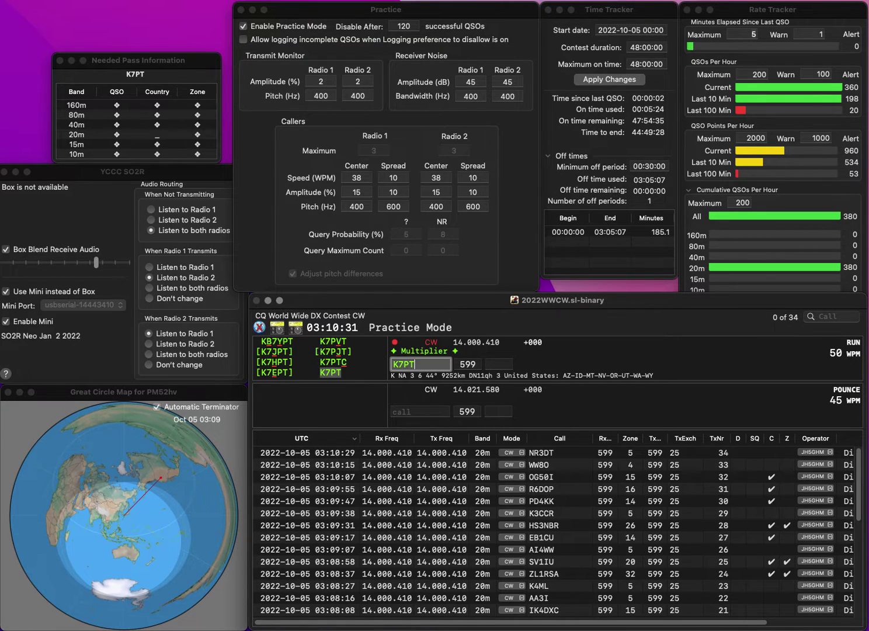
{"action": "key", "text": "Return"}
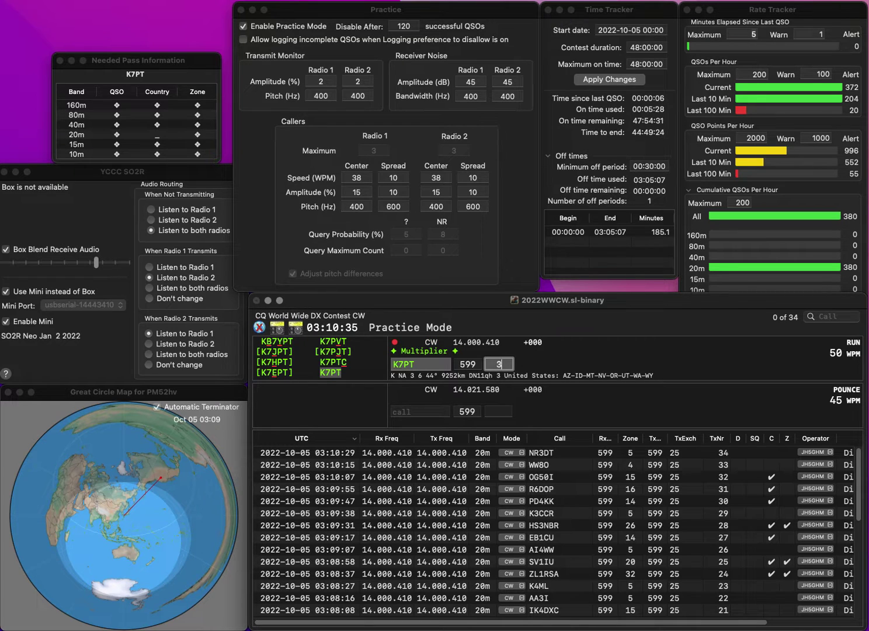
{"action": "key", "text": "Return"}
{"action": "type", "text": "WD4OHD"}
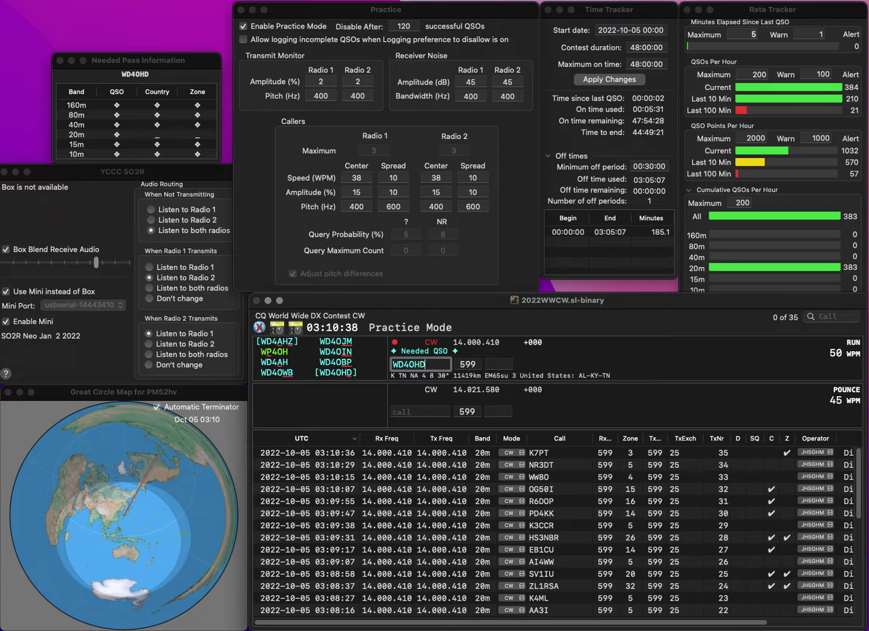
{"action": "key", "text": "space"}
{"action": "type", "text": "4"}
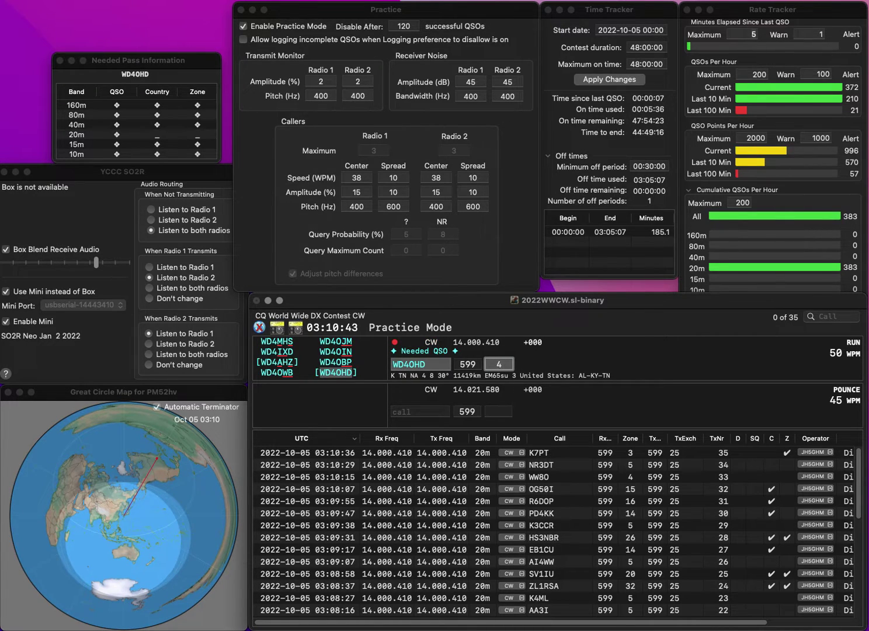
{"action": "key", "text": "Return"}
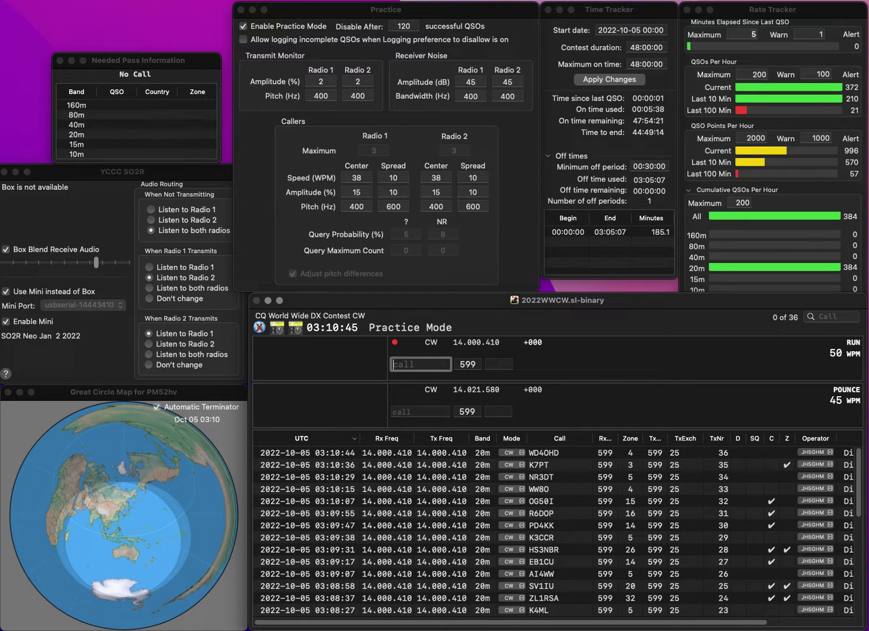
Log a run contact with RA6C on 20 m CW, received report 599 and zone 16.
{"action": "type", "text": "DAC"}
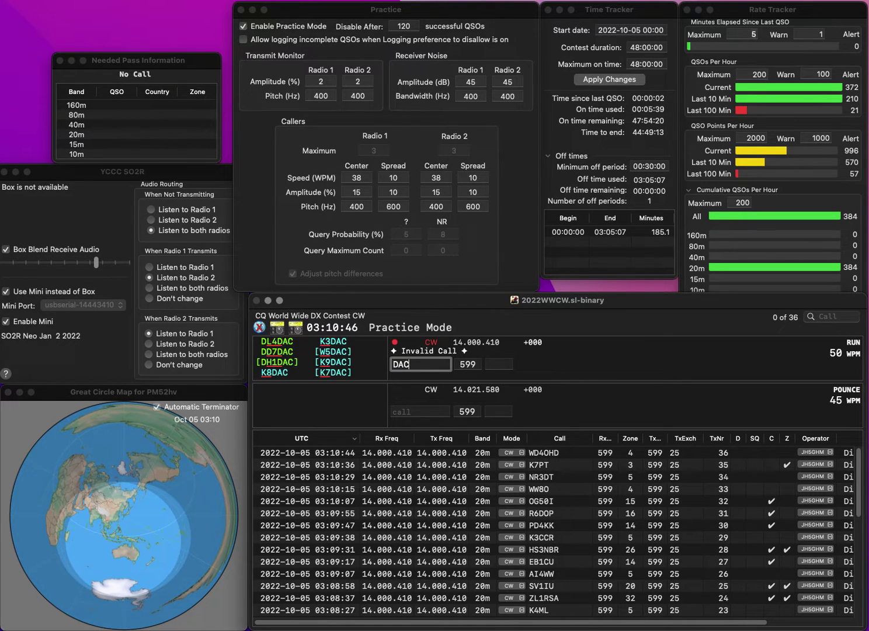
{"action": "left_click", "coordinate": [402, 364]}
{"action": "type", "text": "6"}
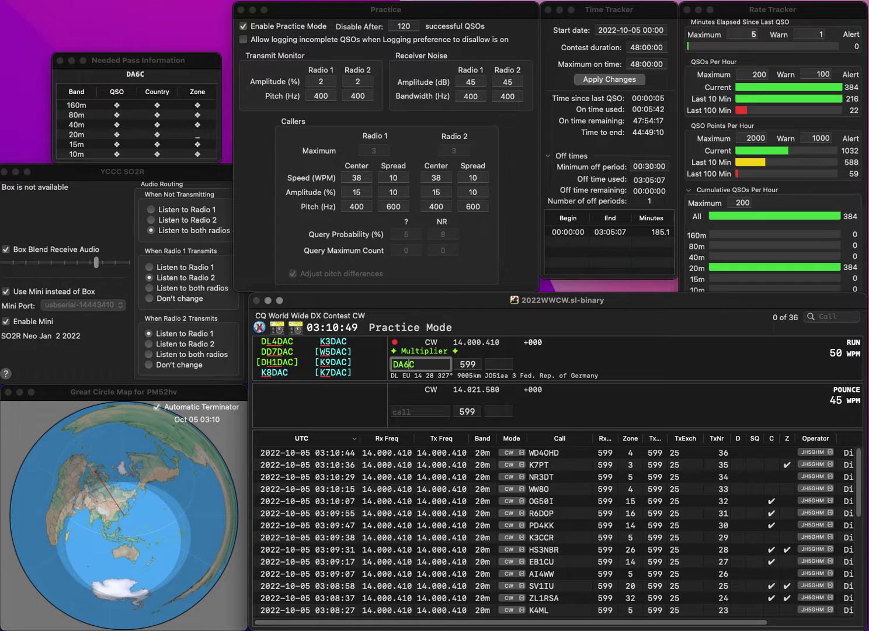
{"action": "key", "text": "Home"}
{"action": "key", "text": "Delete"}
{"action": "type", "text": "R"}
{"action": "key", "text": "Tab"}
{"action": "type", "text": "16"}
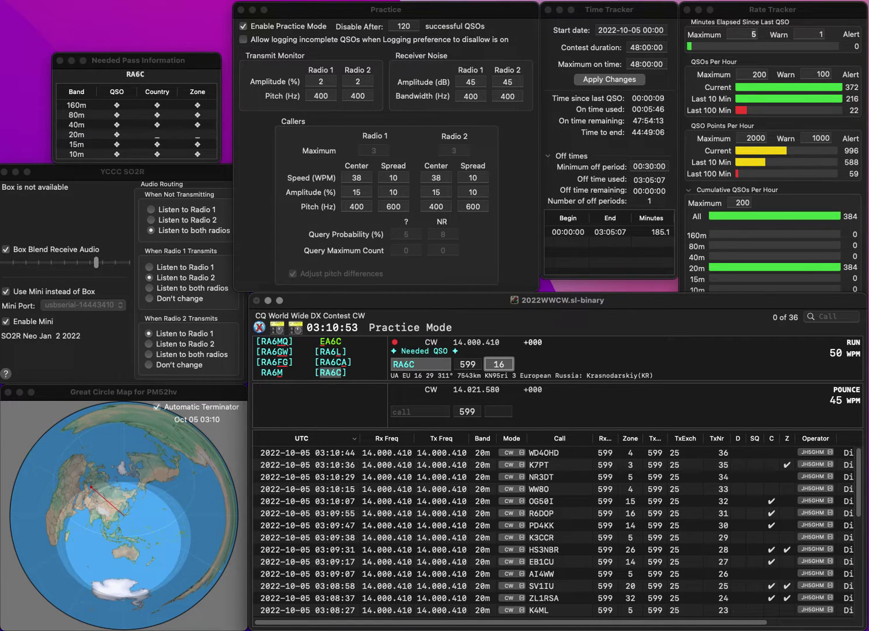
{"action": "key", "text": "Return"}
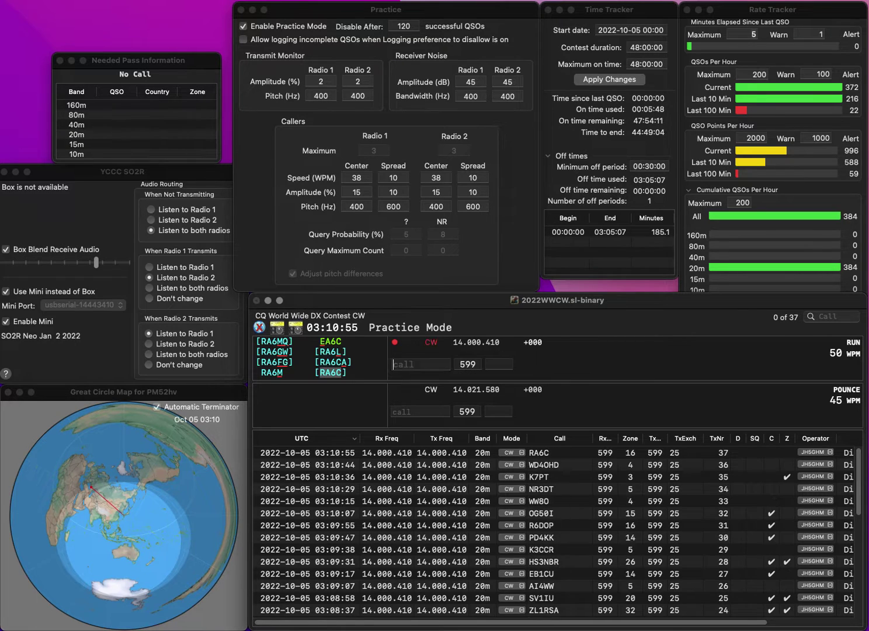
Log a run contact with DL3AZ on 20 m CW, received report 599 and zone 14.
{"action": "type", "text": "DL"}
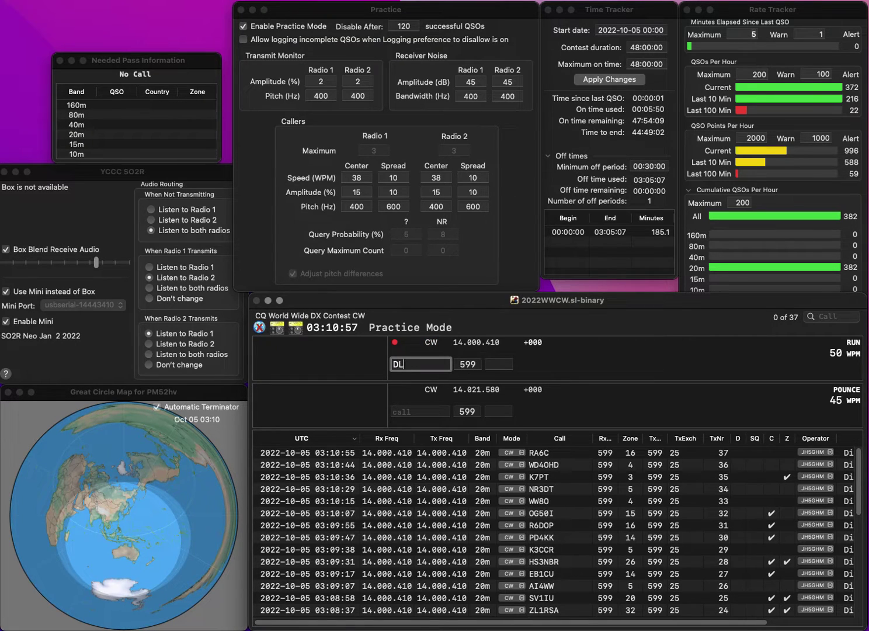
{"action": "type", "text": "3AZ"}
{"action": "key", "text": "space"}
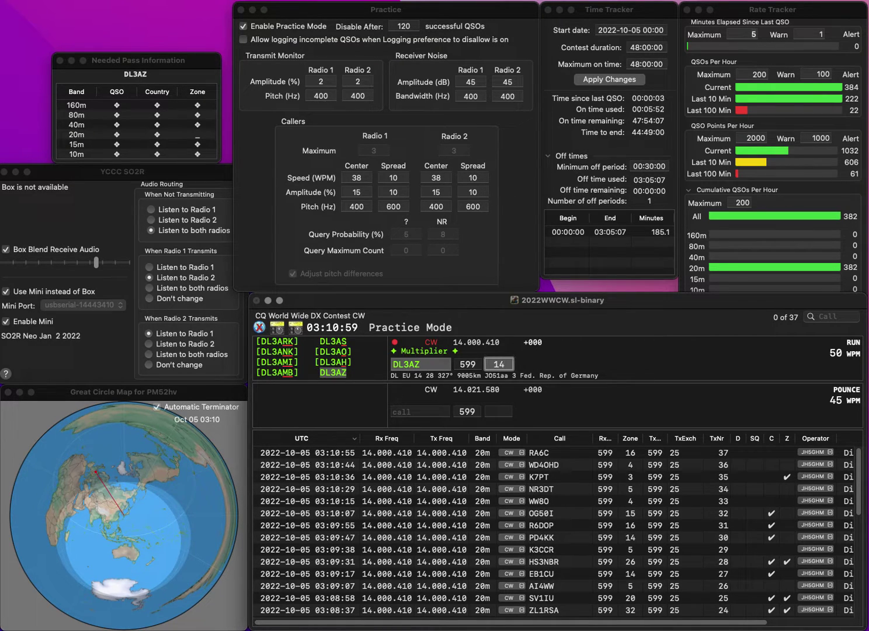
{"action": "type", "text": "14"}
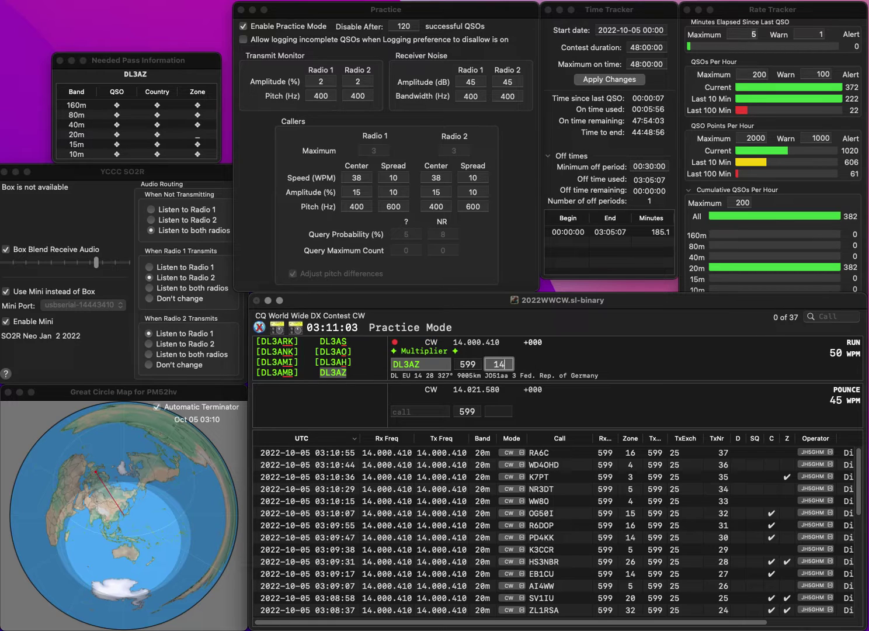
{"action": "key", "text": "Return"}
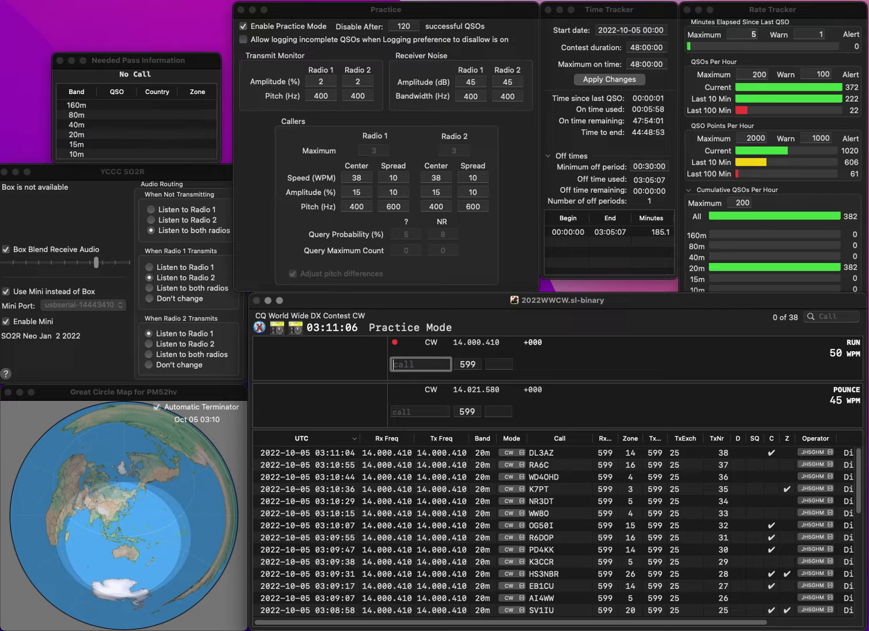
{"action": "type", "text": "K1GU"}
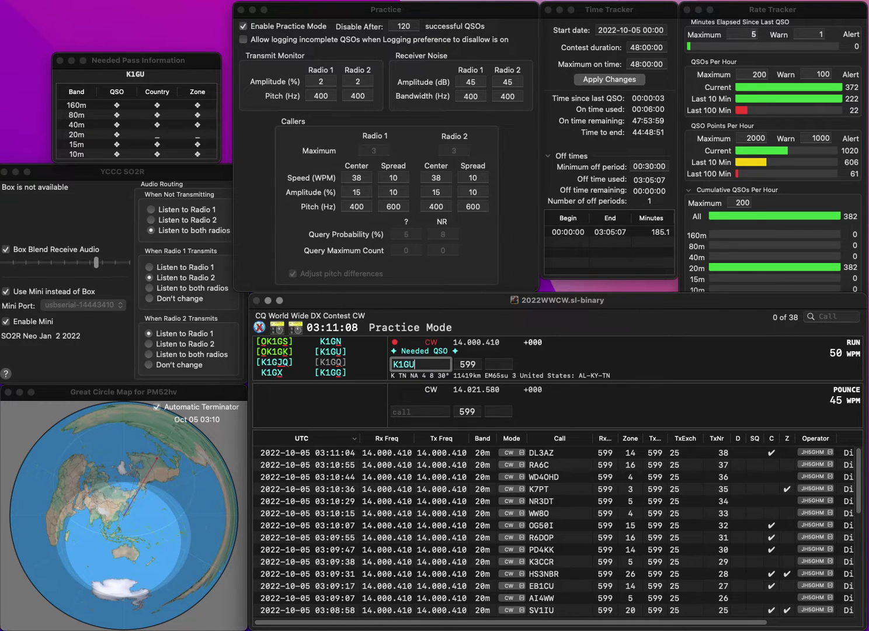
{"action": "key", "text": "space"}
{"action": "type", "text": "4"}
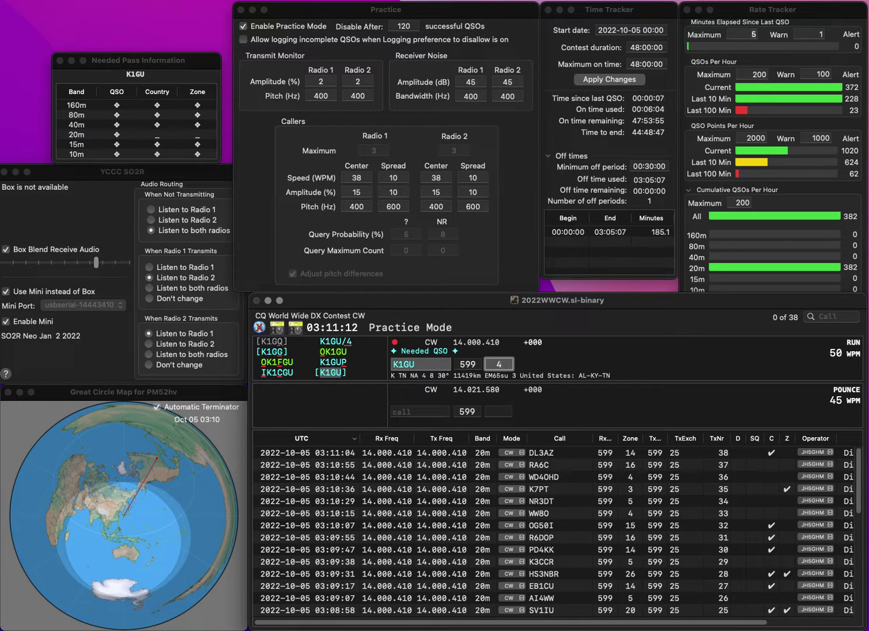
{"action": "key", "text": "Return"}
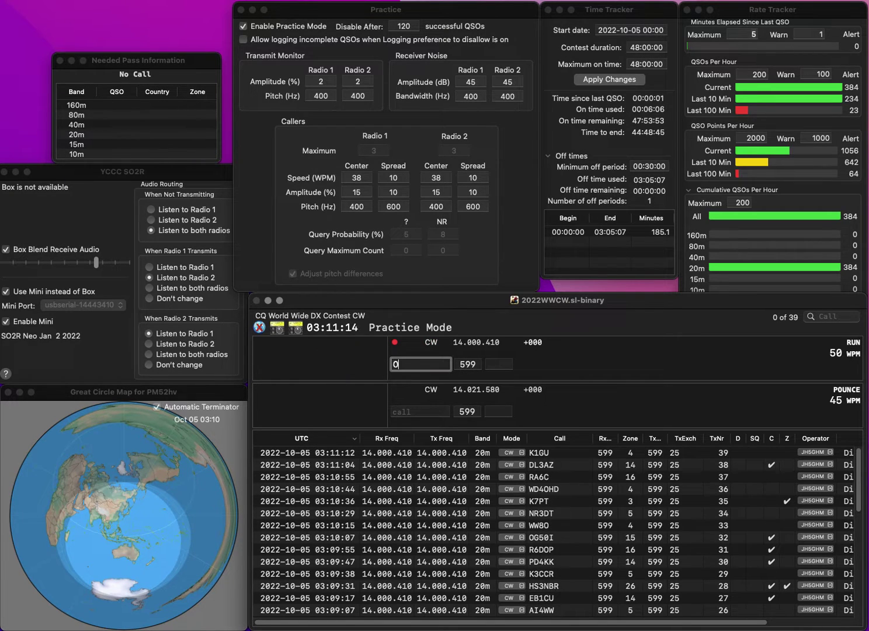
{"action": "type", "text": "OE6RNT"}
{"action": "key", "text": "Return"}
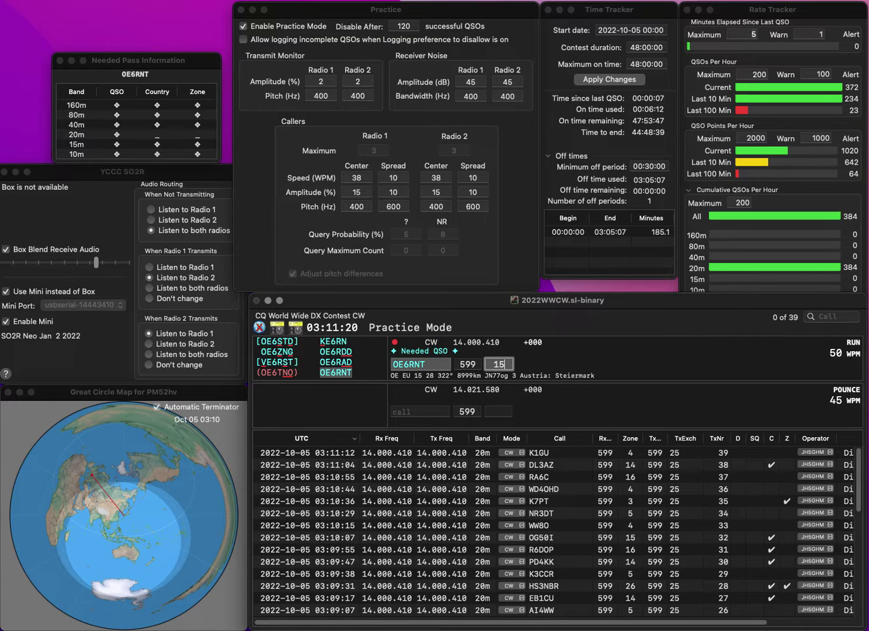
{"action": "key", "text": "Return"}
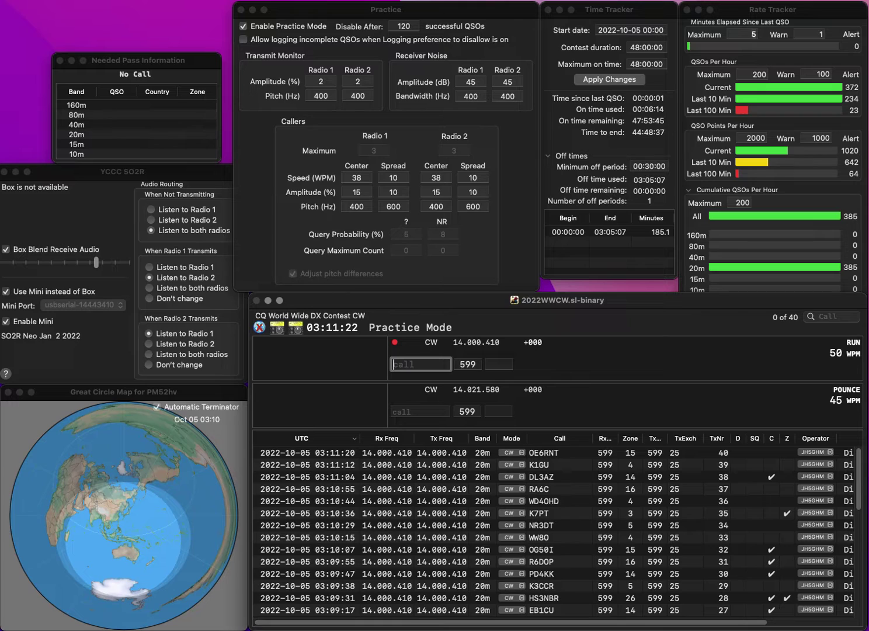
Log a run contact with HC3RJ on 20 m CW, received report 599 and zone 10.
{"action": "type", "text": "HK3RJ"}
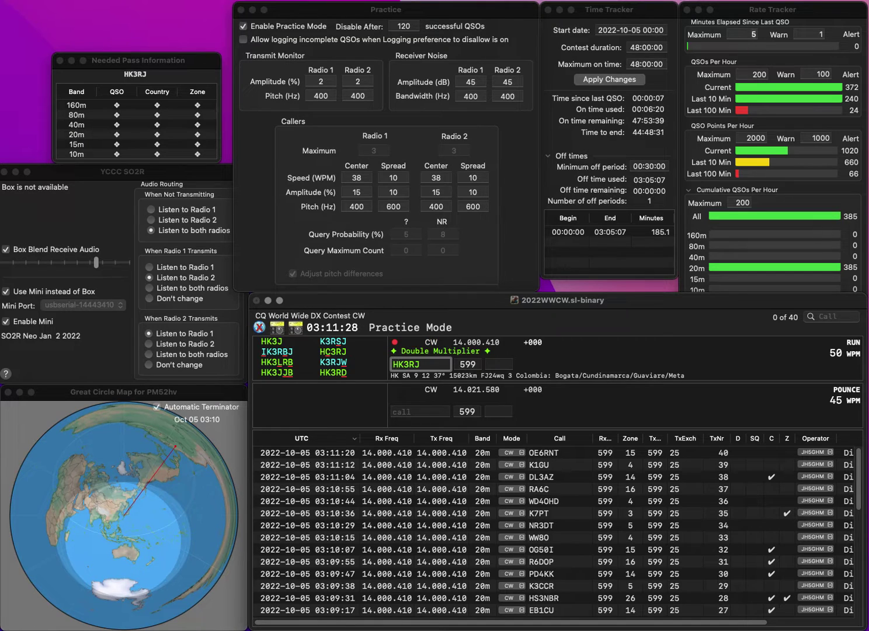
{"action": "key", "text": "Delete"}
{"action": "type", "text": "C"}
{"action": "key", "text": "Return"}
{"action": "type", "text": "10"}
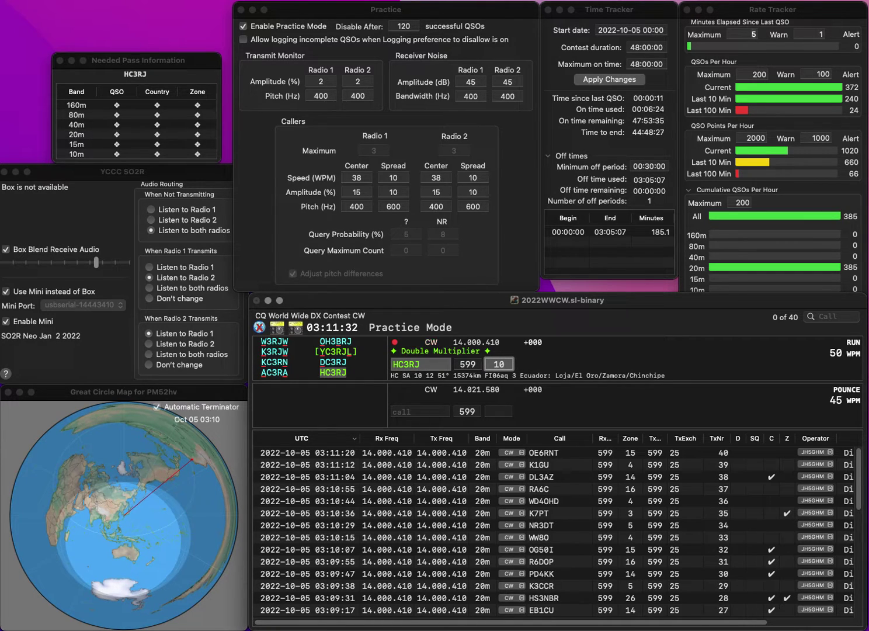
{"action": "key", "text": "Return"}
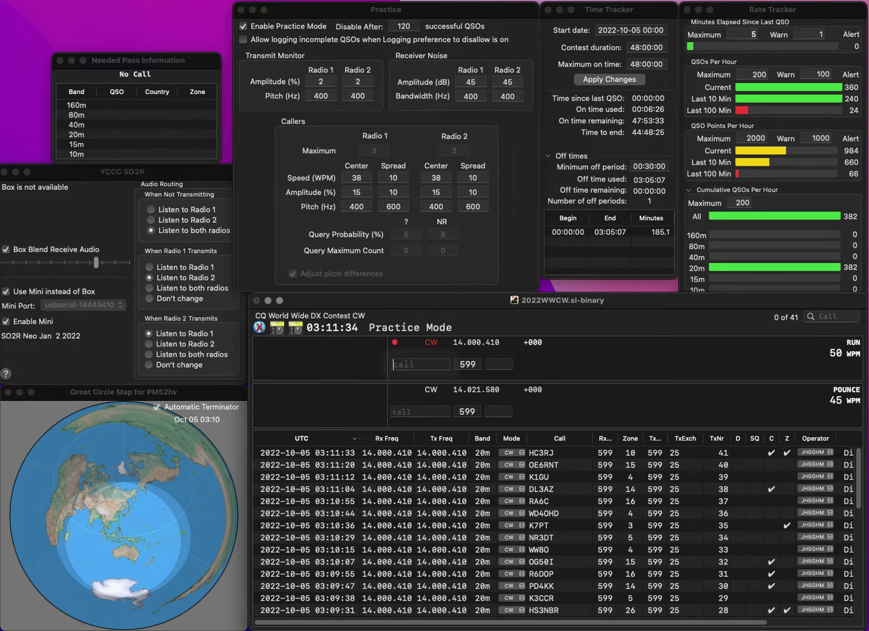
{"action": "type", "text": "UA9KY"}
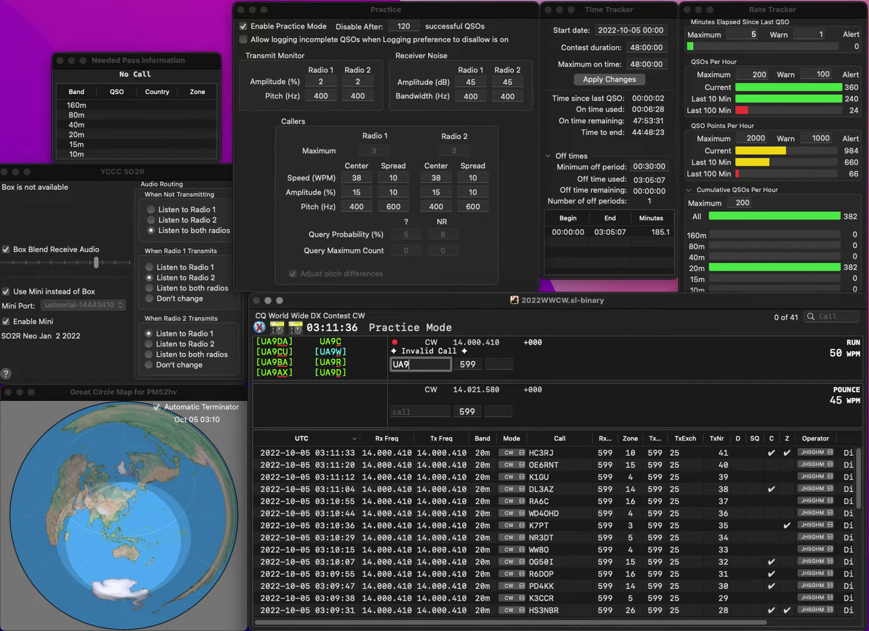
{"action": "type", "text": "YHA"}
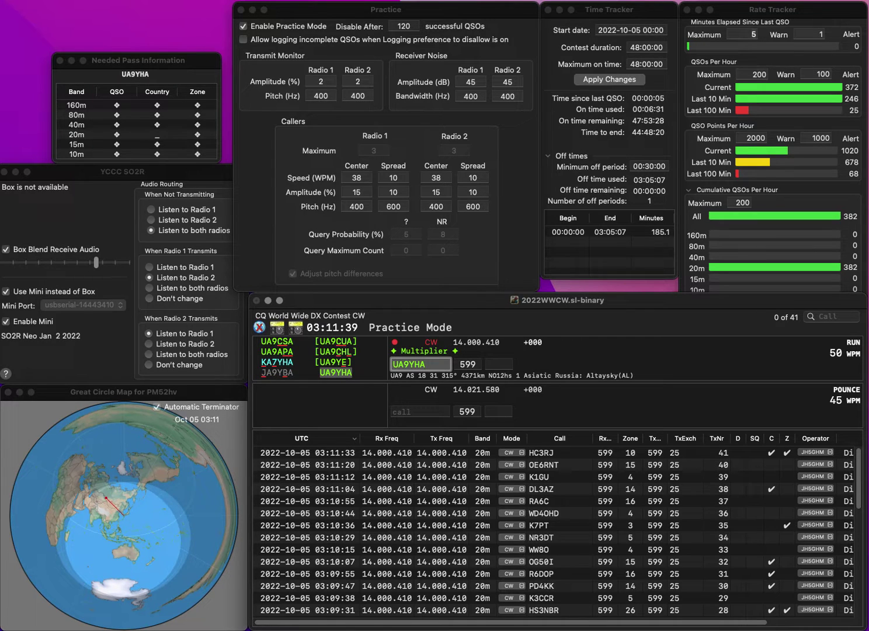
{"action": "key", "text": "Return"}
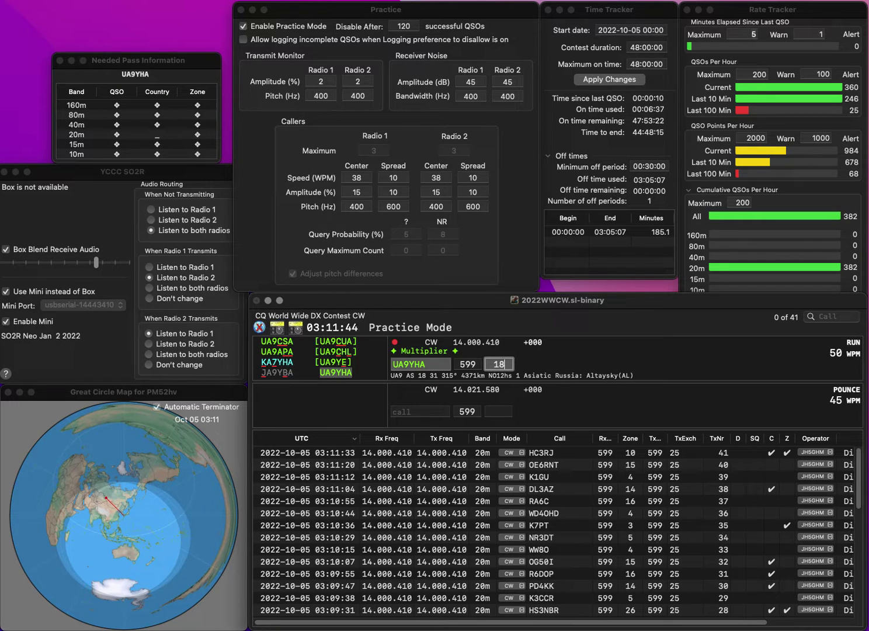
{"action": "key", "text": "Return"}
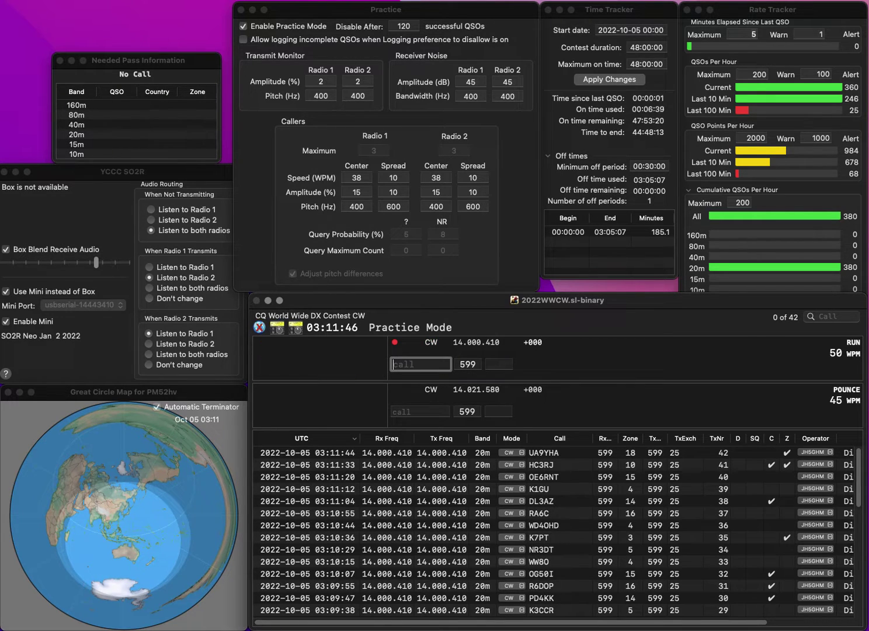
{"action": "type", "text": "YB7"}
{"action": "type", "text": "NN"}
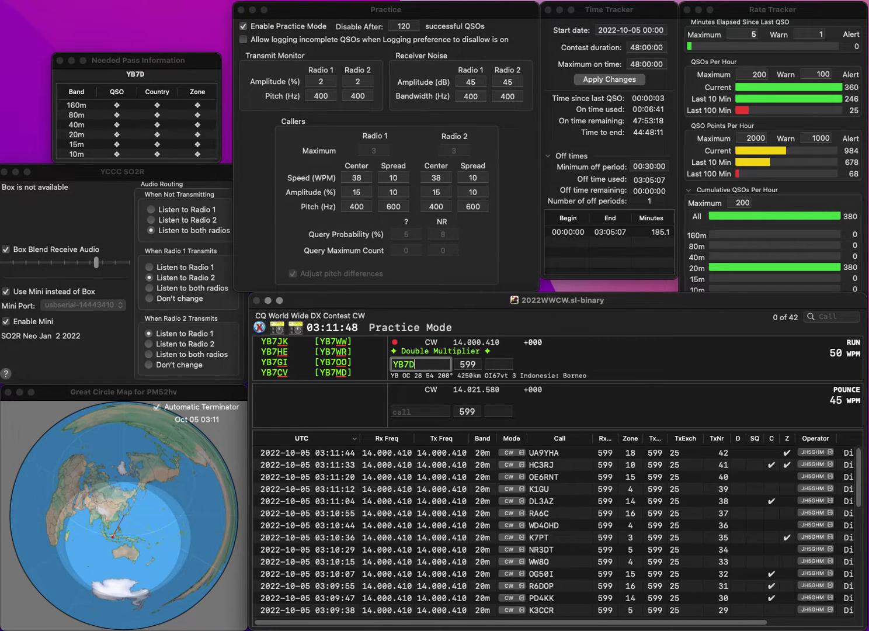
{"action": "type", "text": "BNN"}
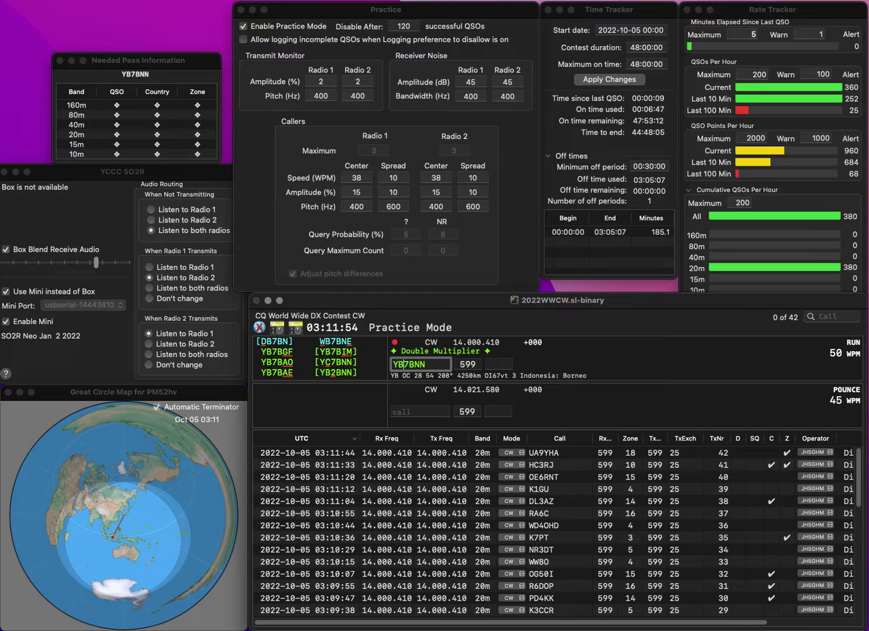
{"action": "key", "text": "Left"}
{"action": "key", "text": "Left"}
{"action": "key", "text": "BackSpace"}
{"action": "type", "text": "C"}
{"action": "key", "text": "Return"}
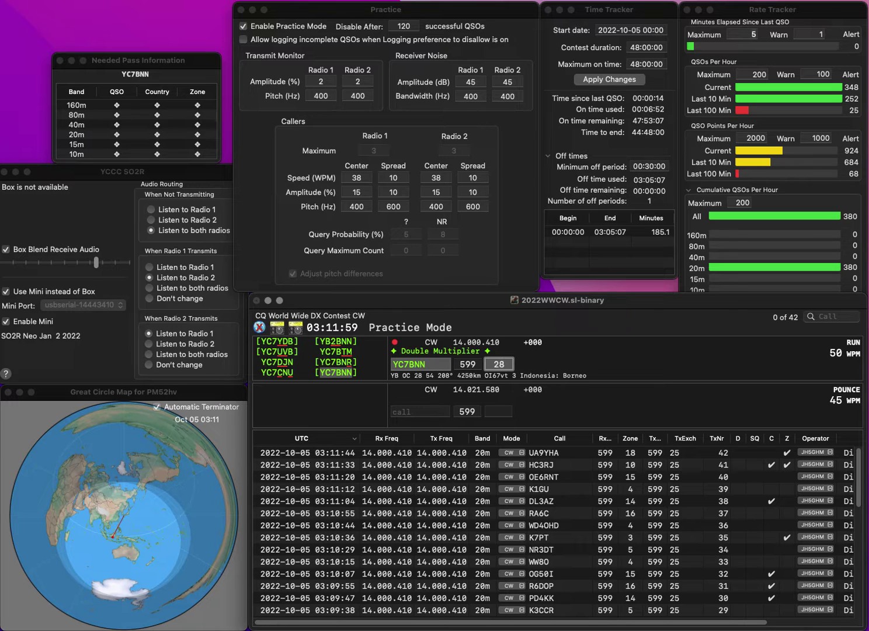
{"action": "key", "text": "Return"}
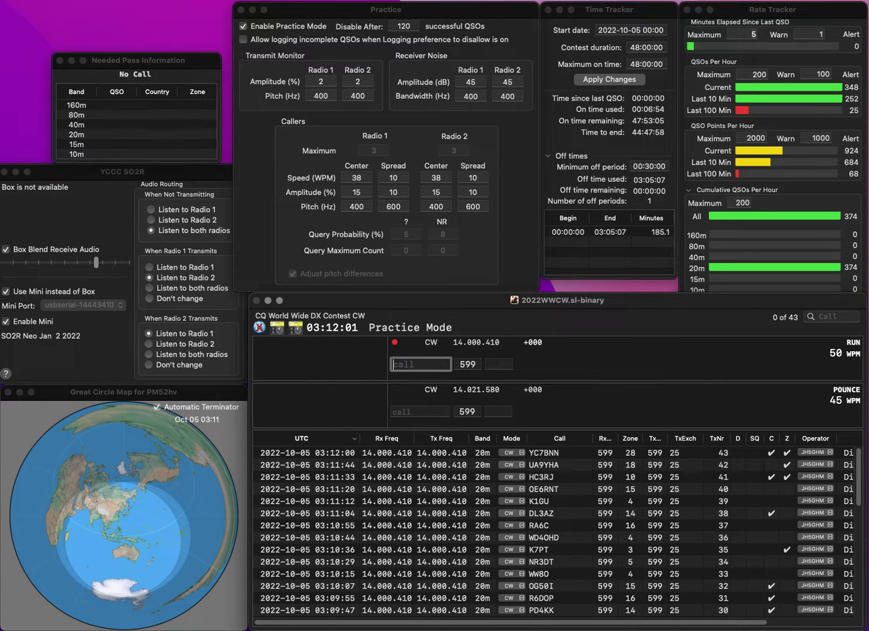
{"action": "type", "text": "PY2Y"}
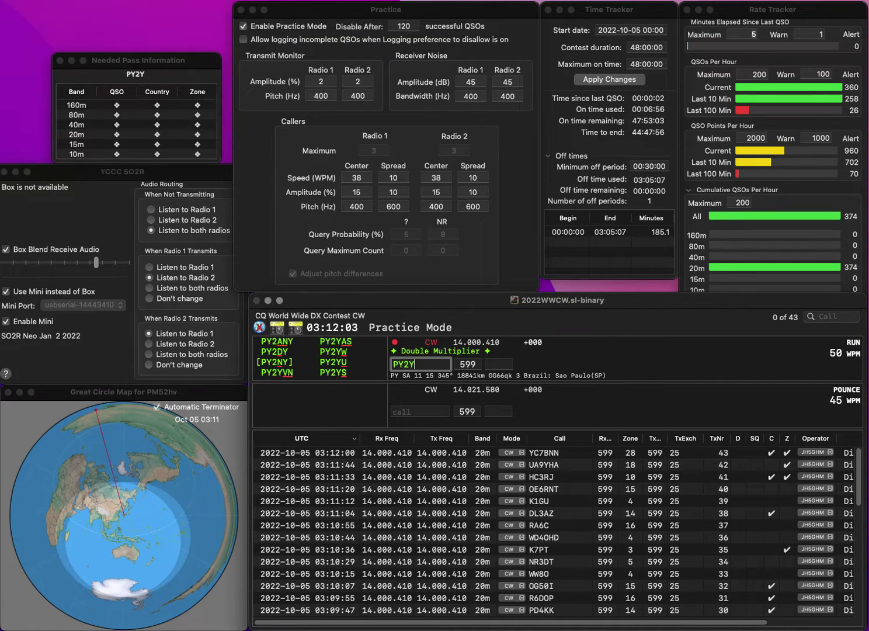
{"action": "type", "text": "S"}
{"action": "key", "text": "Tab"}
{"action": "type", "text": "11"}
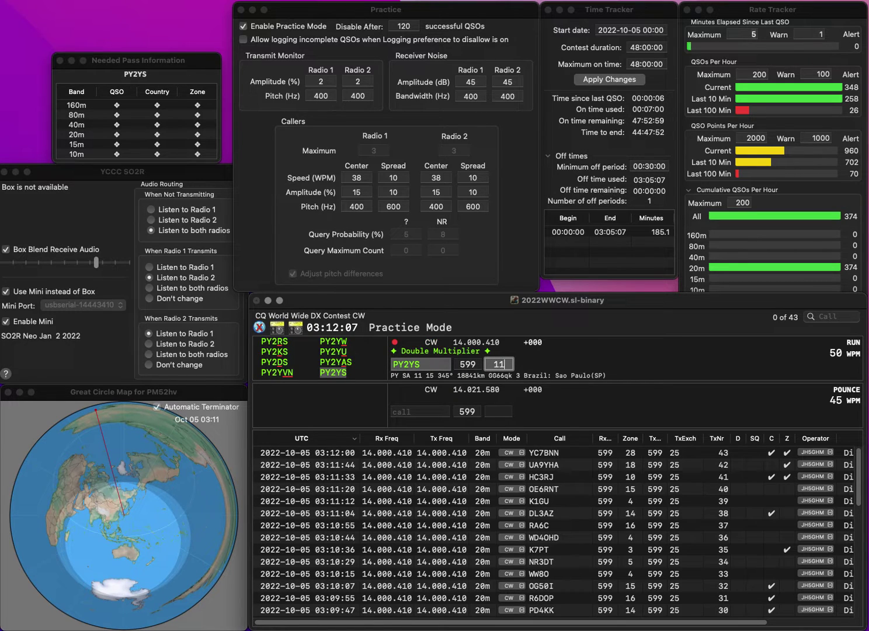
{"action": "key", "text": "Return"}
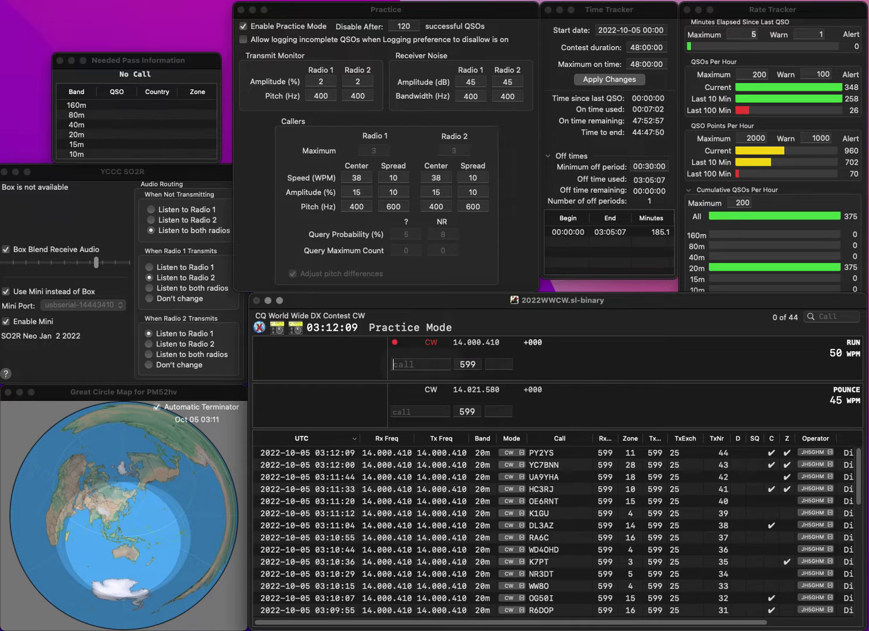
{"action": "type", "text": "O"}
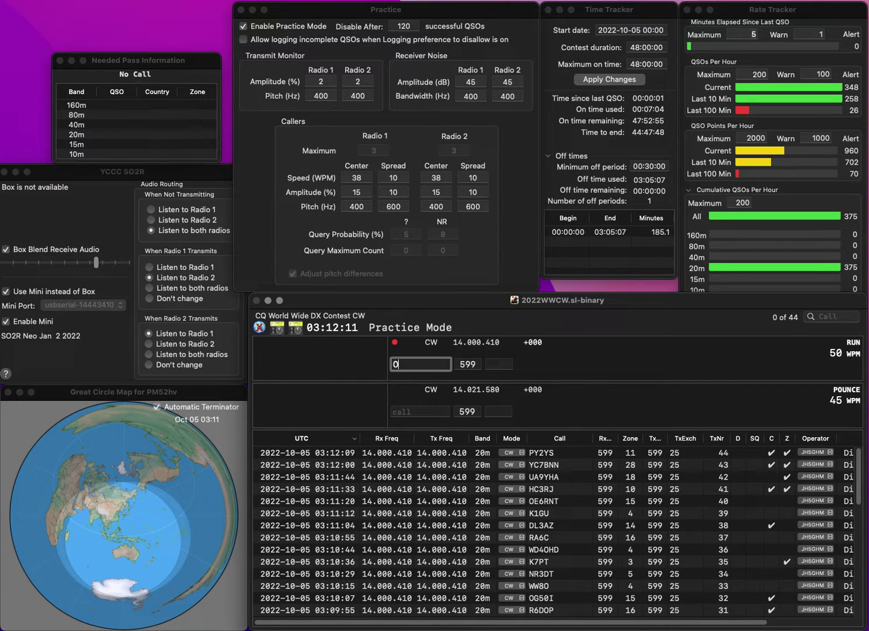
{"action": "type", "text": "N4CCC"}
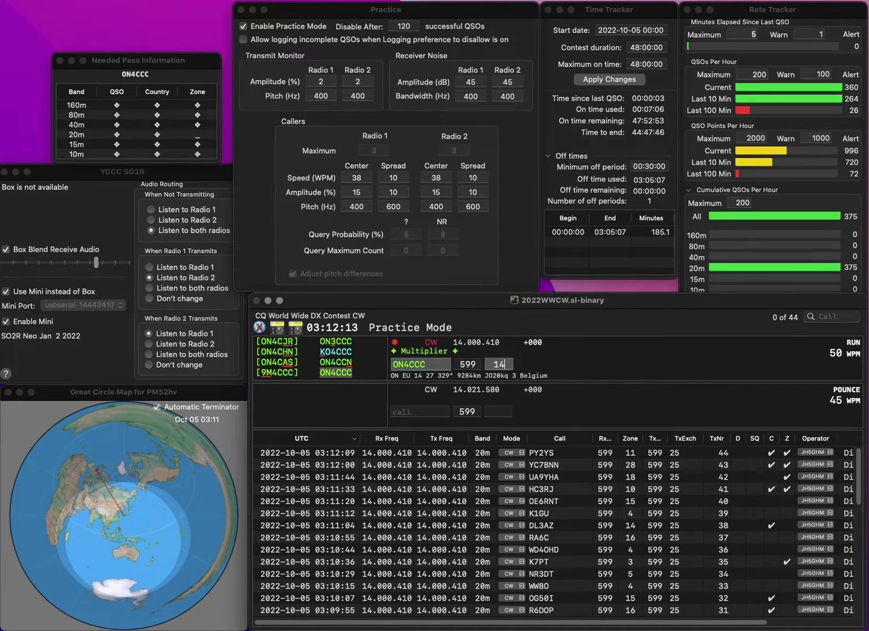
{"action": "key", "text": "space"}
{"action": "type", "text": "14"}
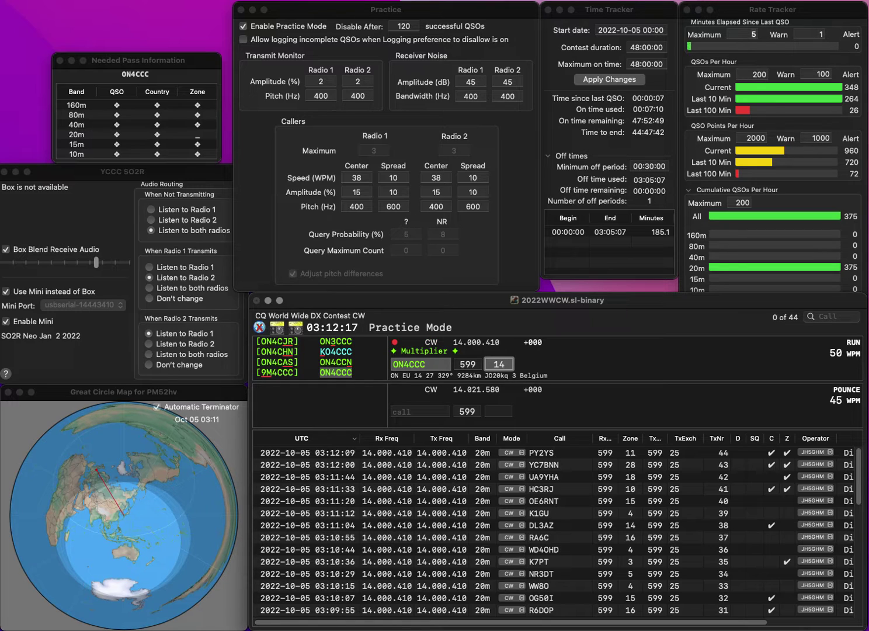
{"action": "key", "text": "Return"}
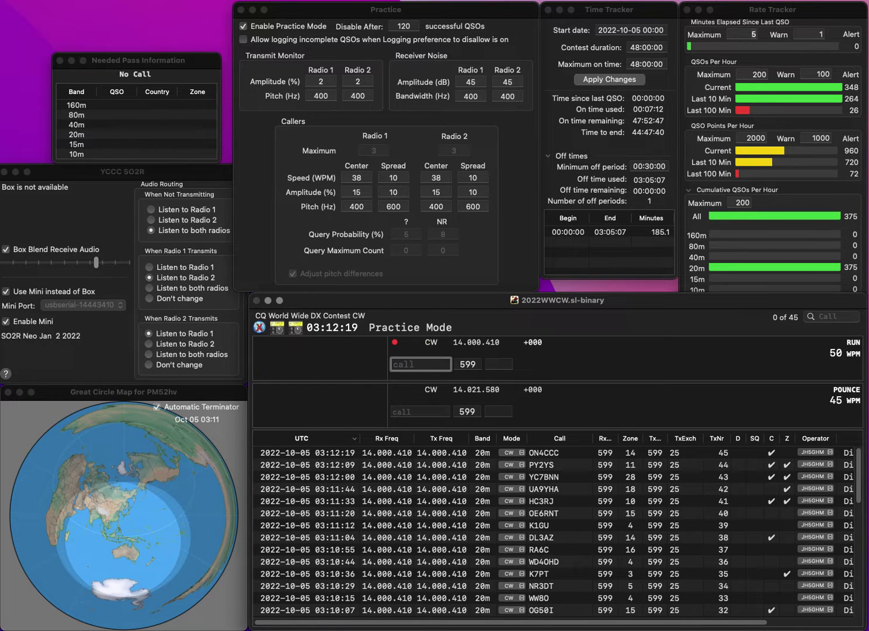
{"action": "type", "text": "KC9UDL"}
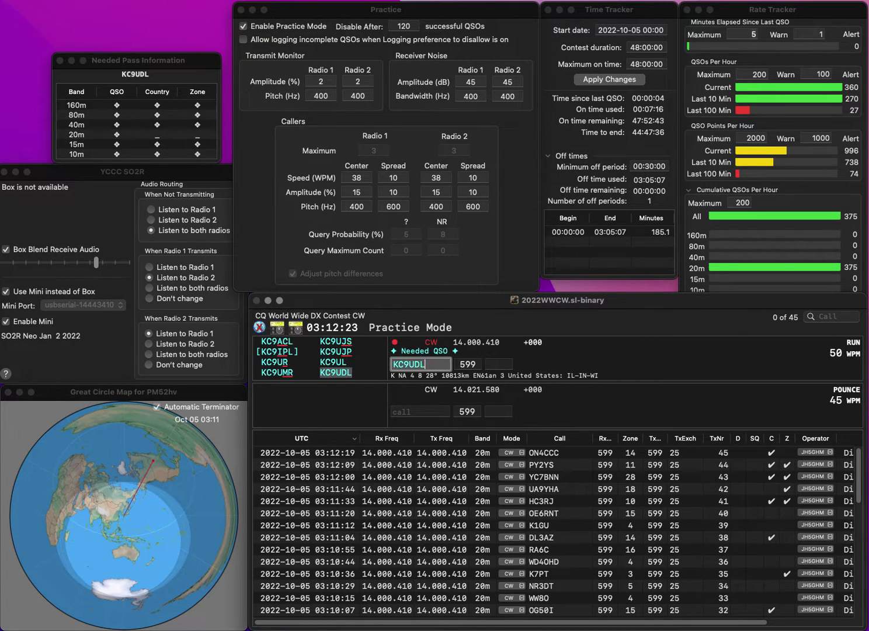
{"action": "key", "text": "Tab"}
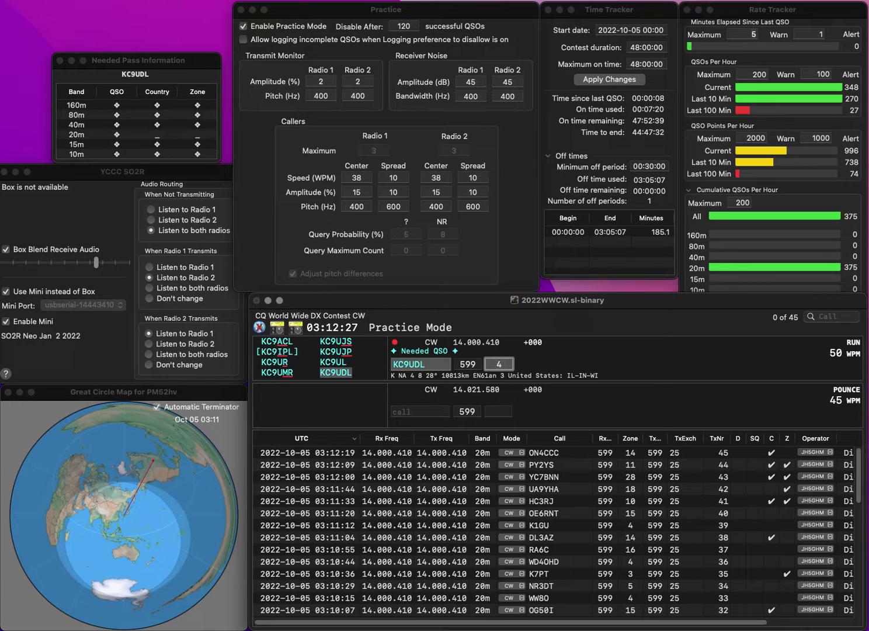
{"action": "key", "text": "Return"}
{"action": "type", "text": "AA"}
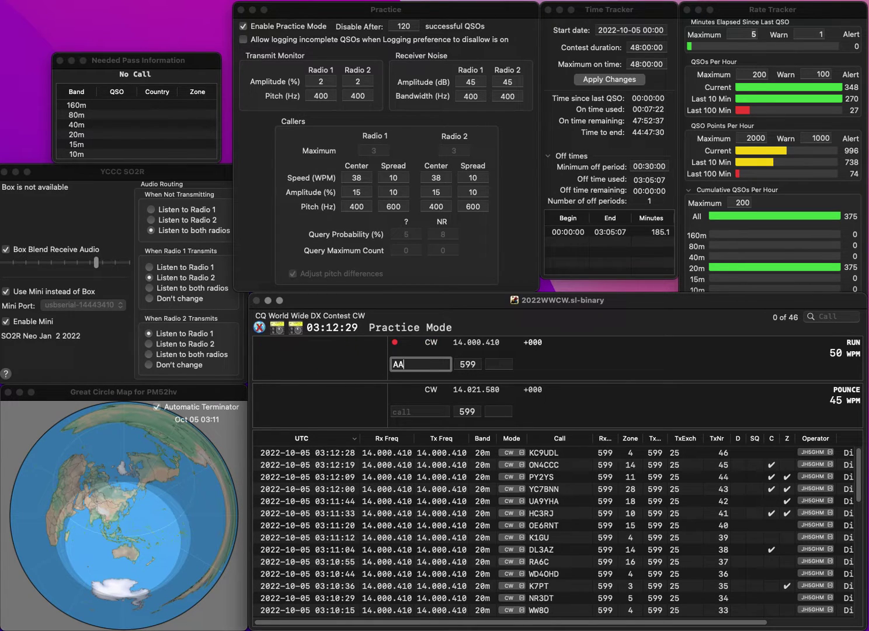
{"action": "type", "text": "5KC"}
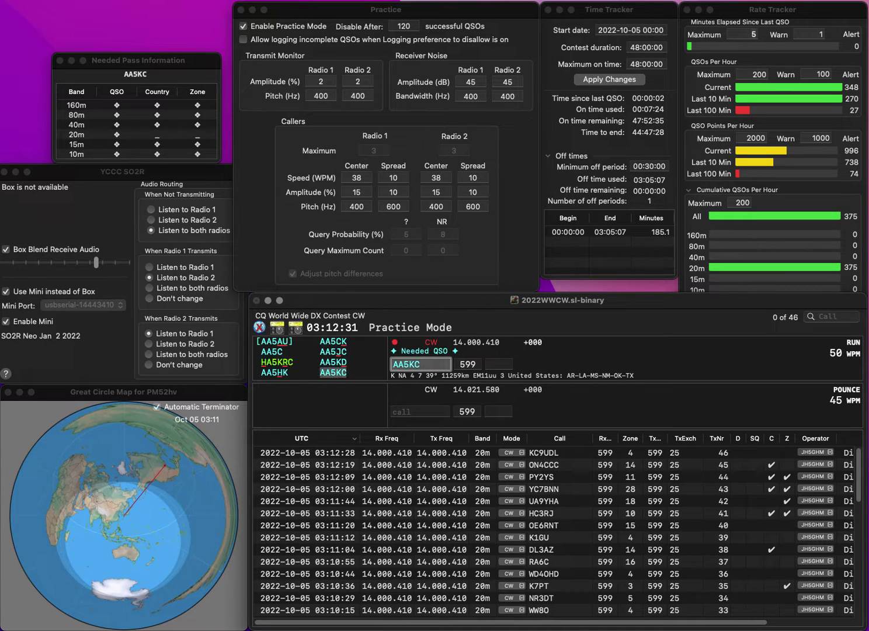
{"action": "key", "text": "space"}
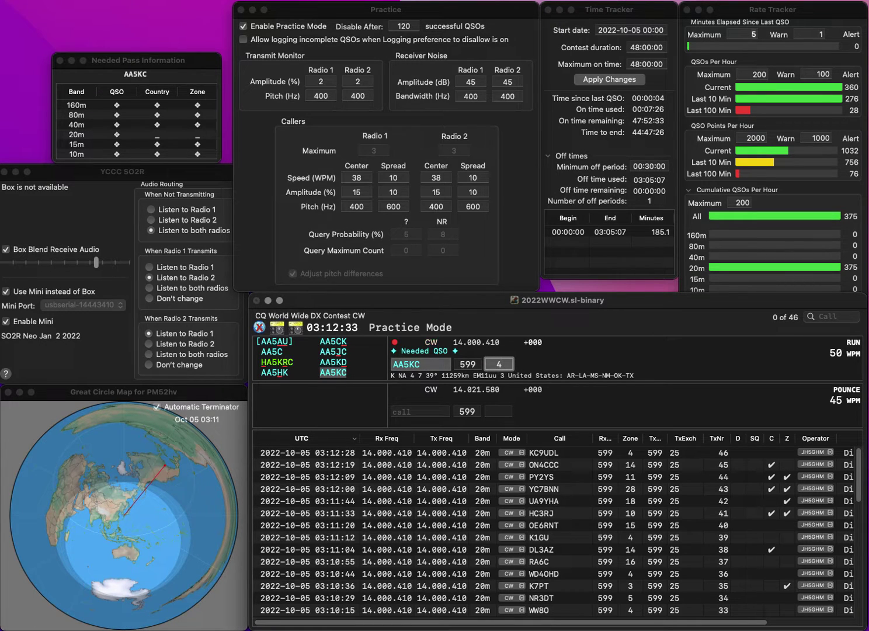
{"action": "key", "text": "Return"}
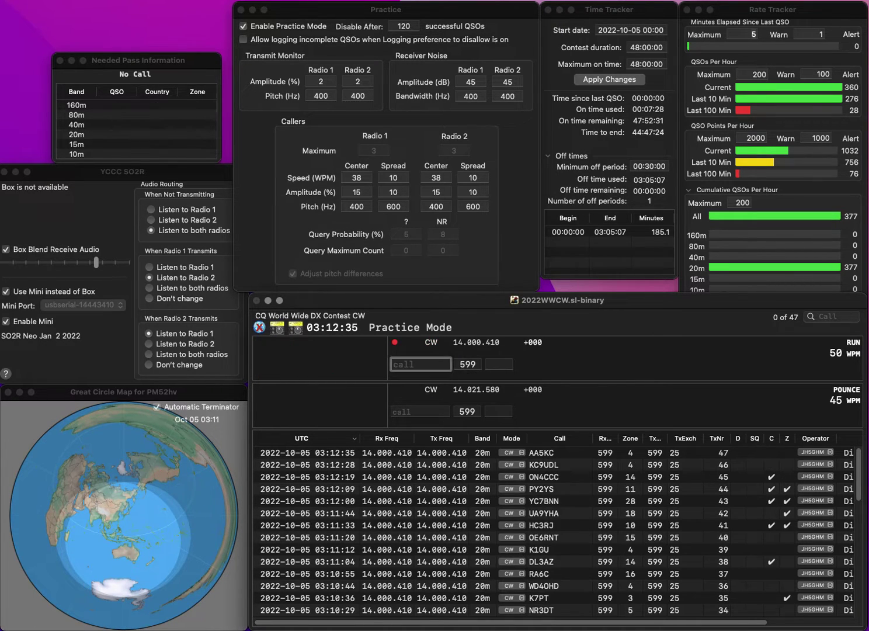
Log a run contact with M0MDS on 20 m CW, received report 599 and zone 14.
{"action": "type", "text": "M0MDS"}
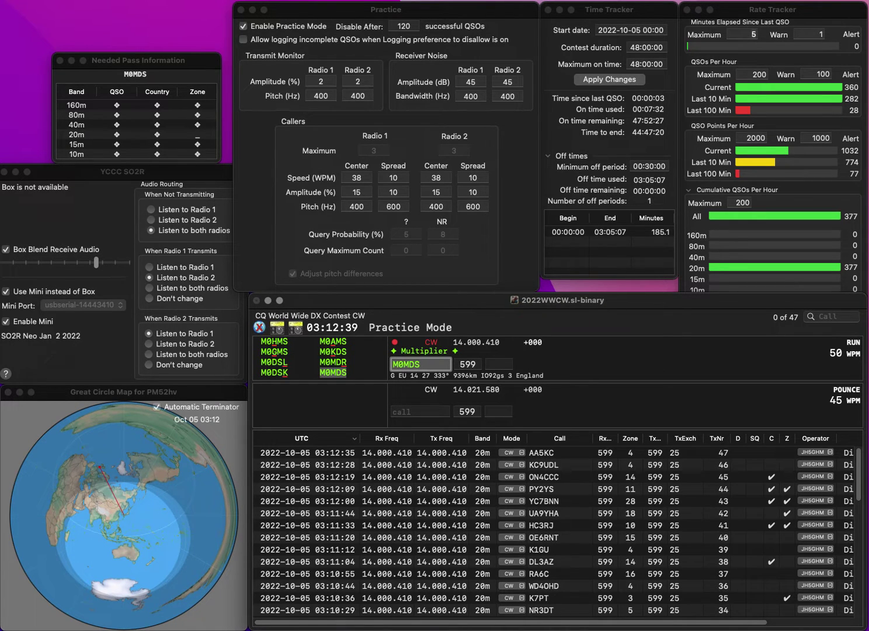
{"action": "key", "text": "Return"}
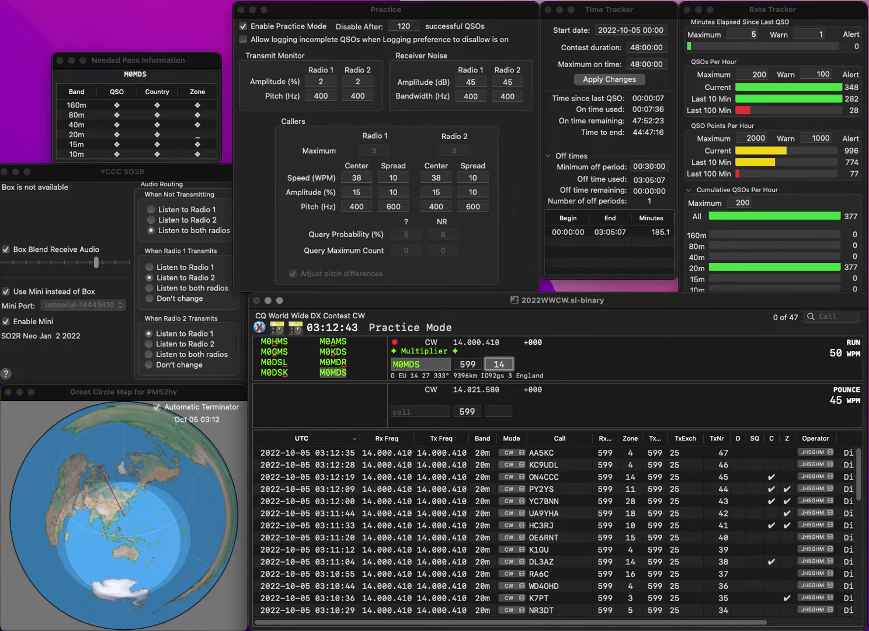
{"action": "key", "text": "Return"}
{"action": "type", "text": "PA1"}
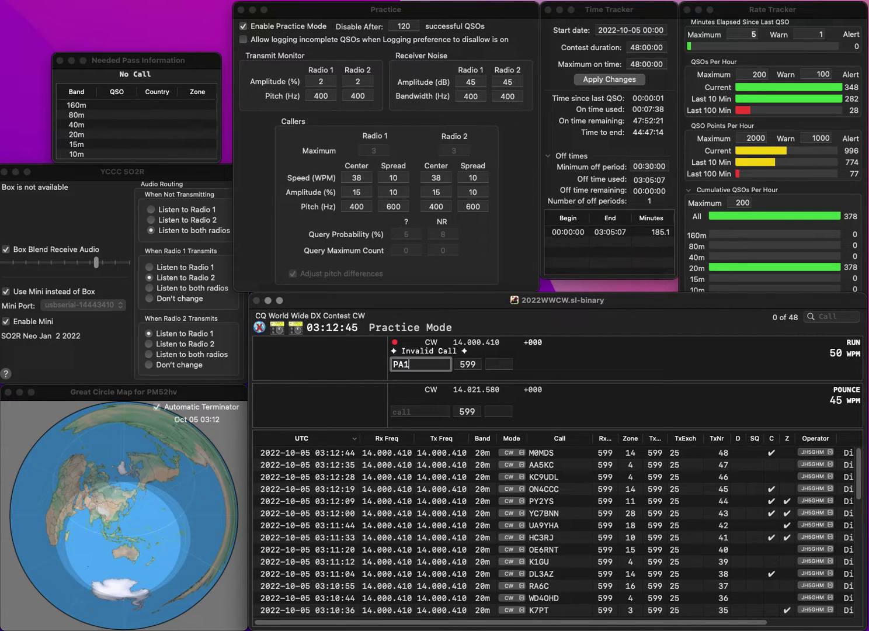
{"action": "type", "text": "BX"}
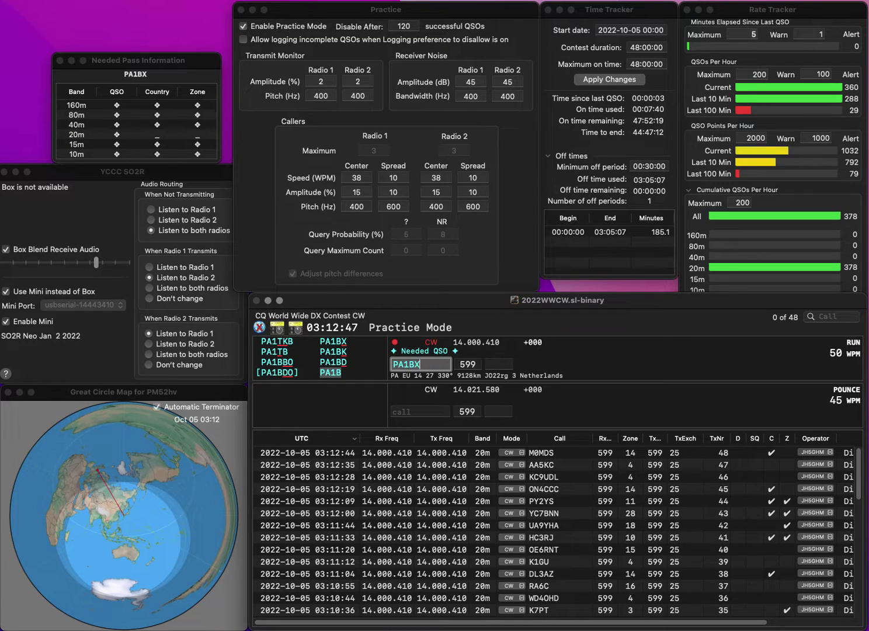
{"action": "key", "text": "Return"}
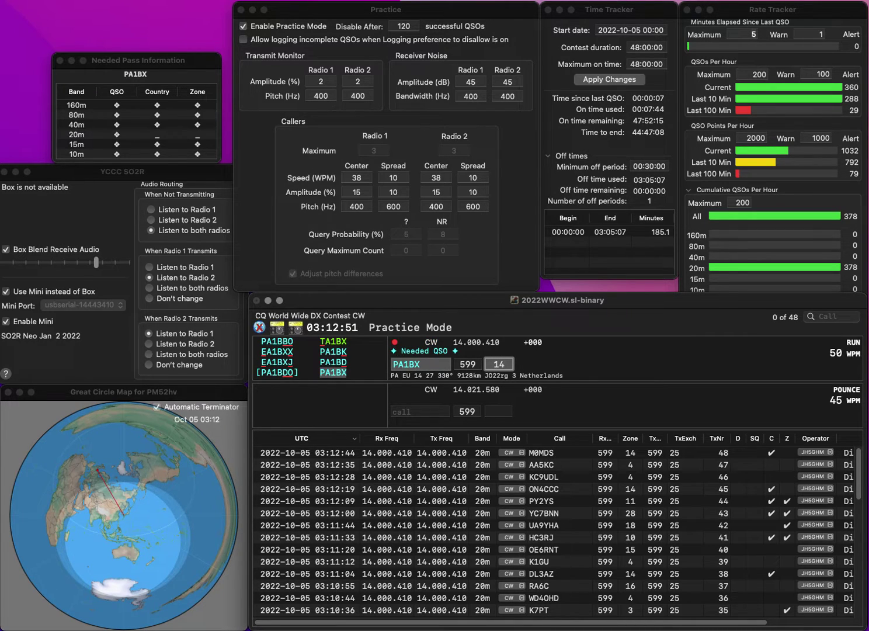
{"action": "key", "text": "Return"}
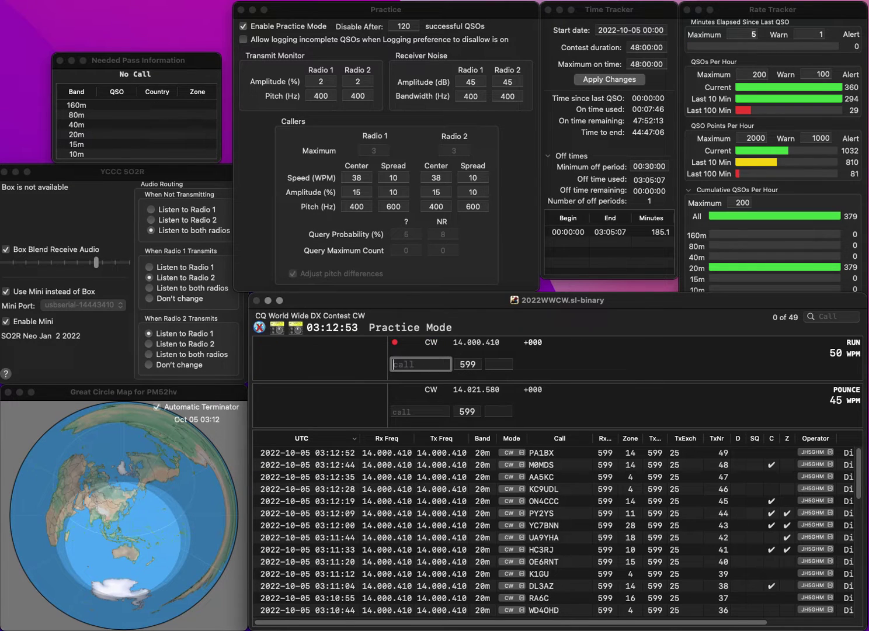
{"action": "type", "text": "DA4VE"}
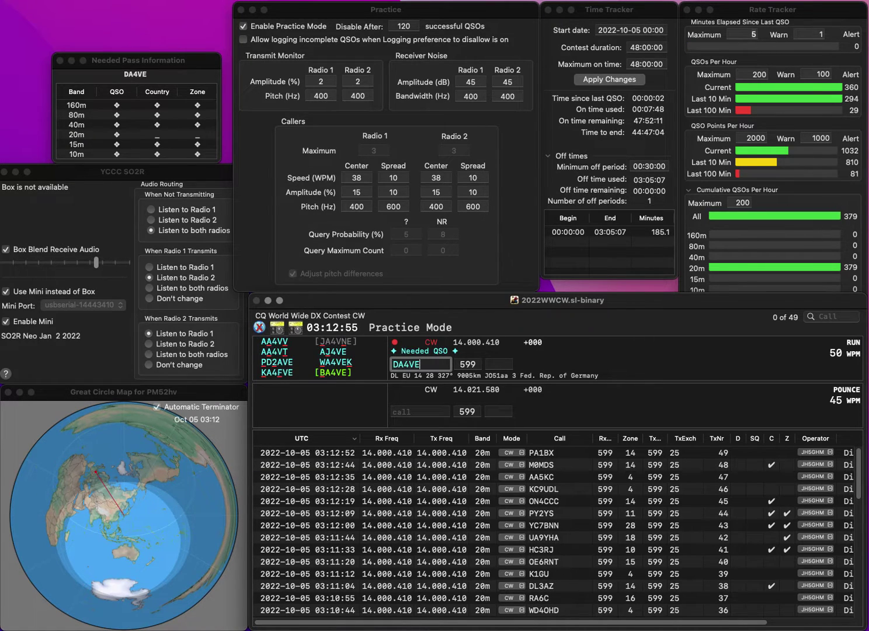
{"action": "key", "text": "Home"}
{"action": "key", "text": "Delete"}
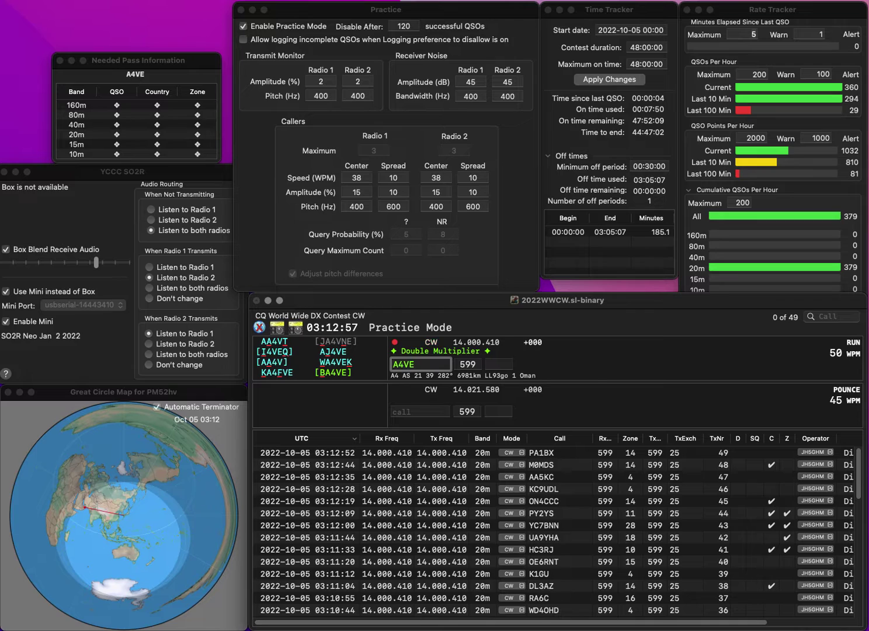
{"action": "type", "text": "B"}
{"action": "key", "text": "Return"}
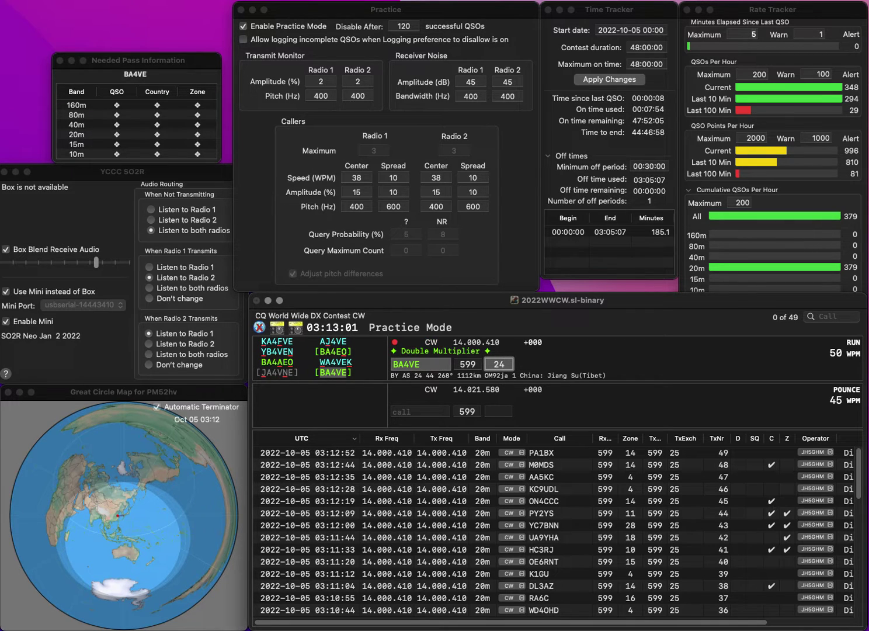
{"action": "key", "text": "Return"}
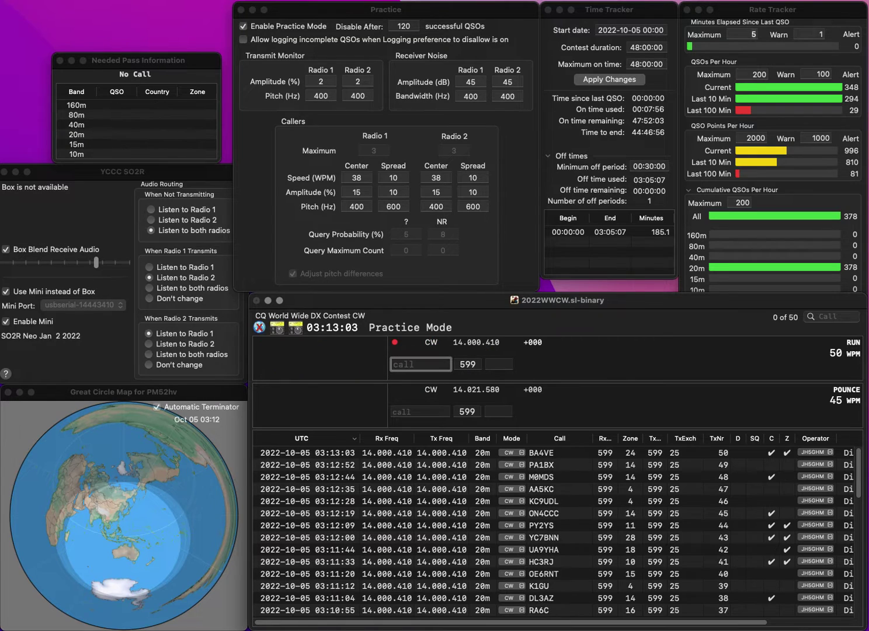
{"action": "type", "text": "W7"}
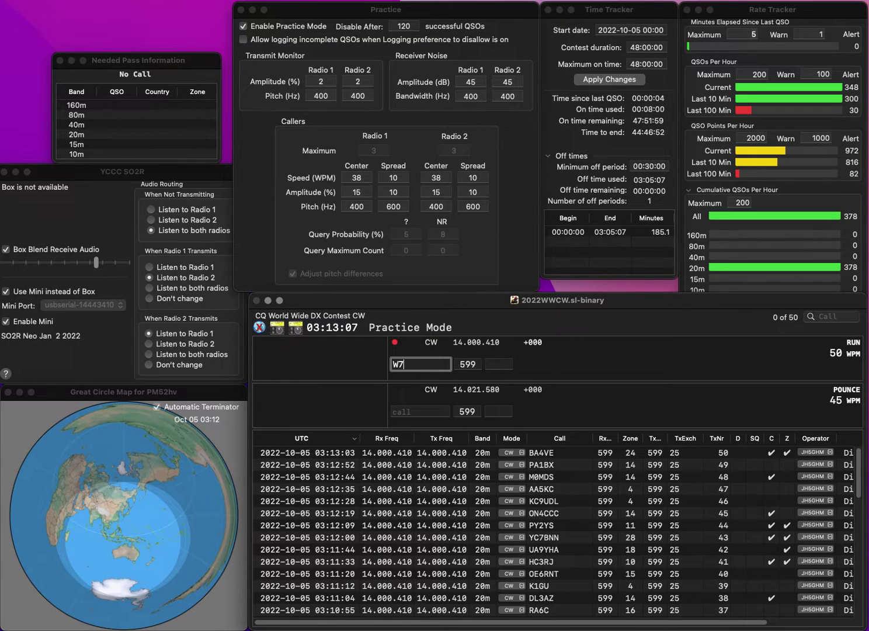
{"action": "type", "text": "BOB"}
{"action": "key", "text": "space"}
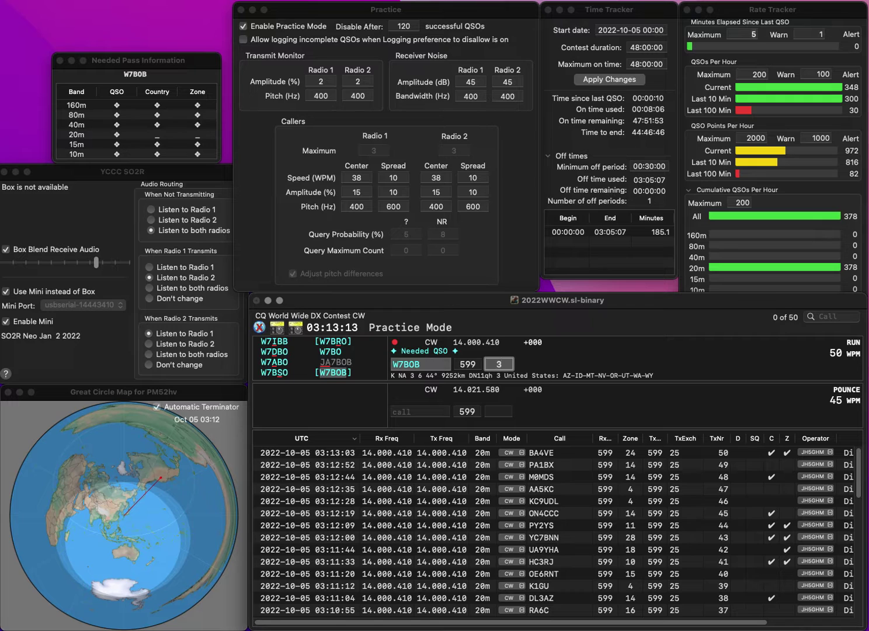
{"action": "key", "text": "Return"}
{"action": "type", "text": "EA7CET"}
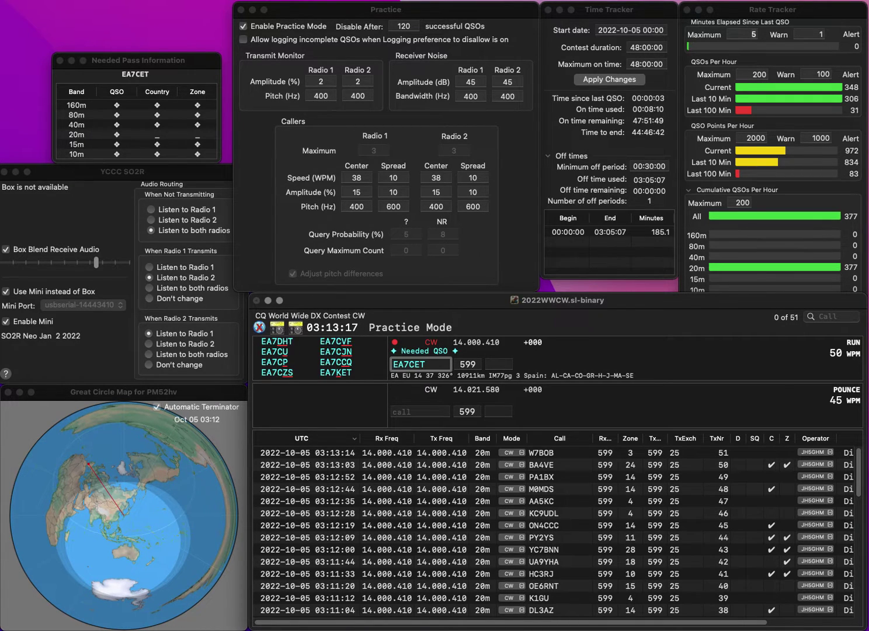
{"action": "key", "text": "BackSpace"}
{"action": "type", "text": "K"}
{"action": "key", "text": "Tab"}
{"action": "type", "text": "14"}
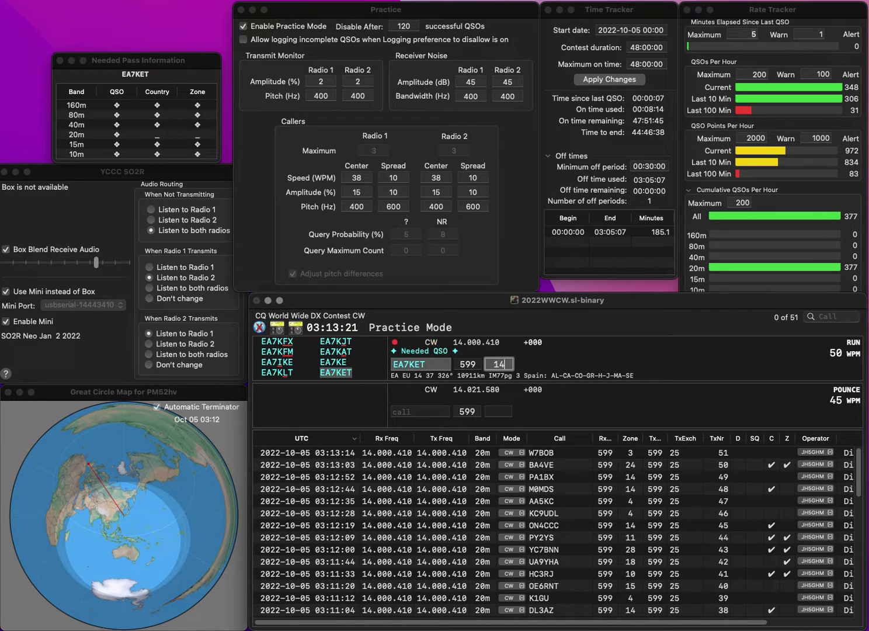
{"action": "key", "text": "Return"}
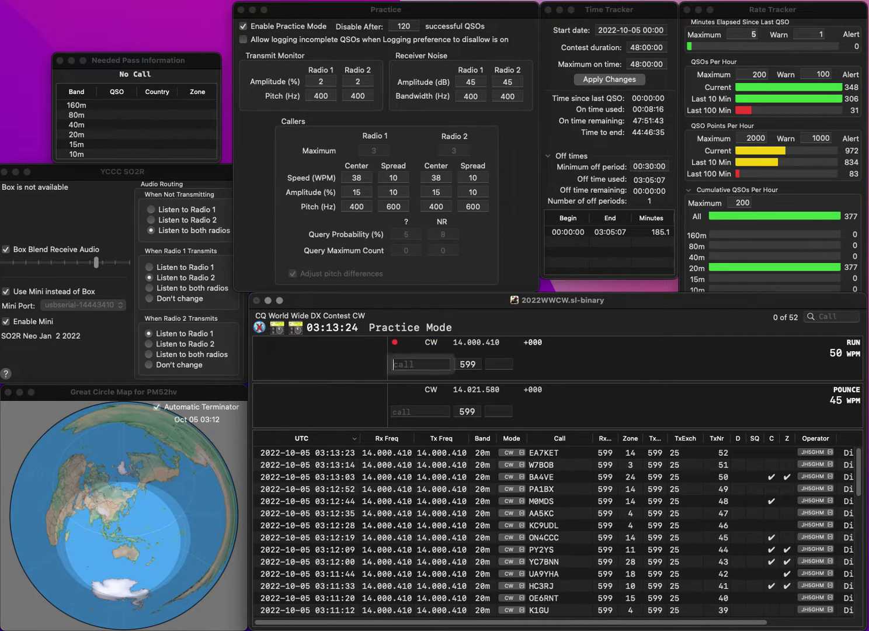
Log a run contact with VE6PR on 20 m CW, received report 599 and zone 4.
{"action": "type", "text": "VKE"}
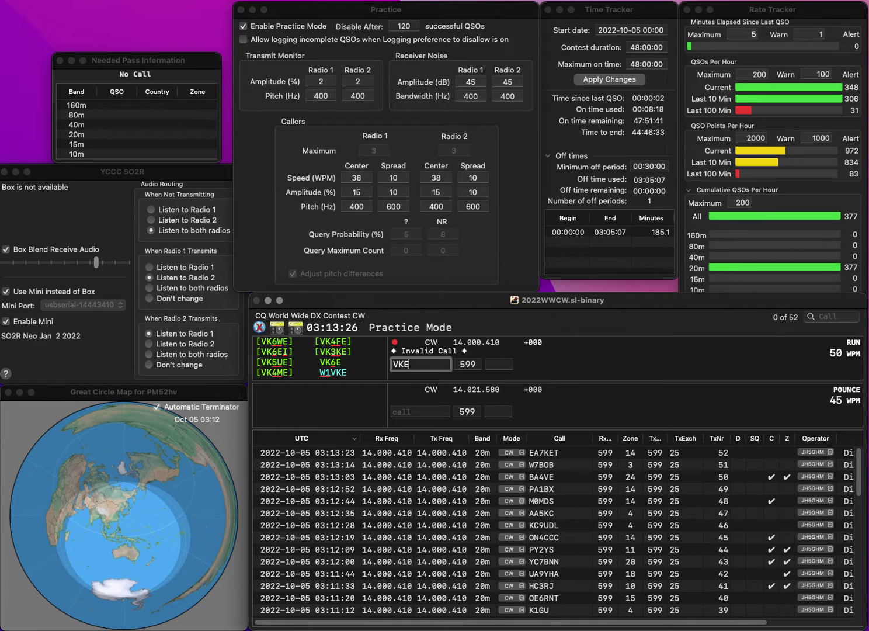
{"action": "type", "text": "PR"}
{"action": "key", "text": "Left"}
{"action": "key", "text": "Left"}
{"action": "key", "text": "BackSpace"}
{"action": "key", "text": "BackSpace"}
{"action": "type", "text": "E6"}
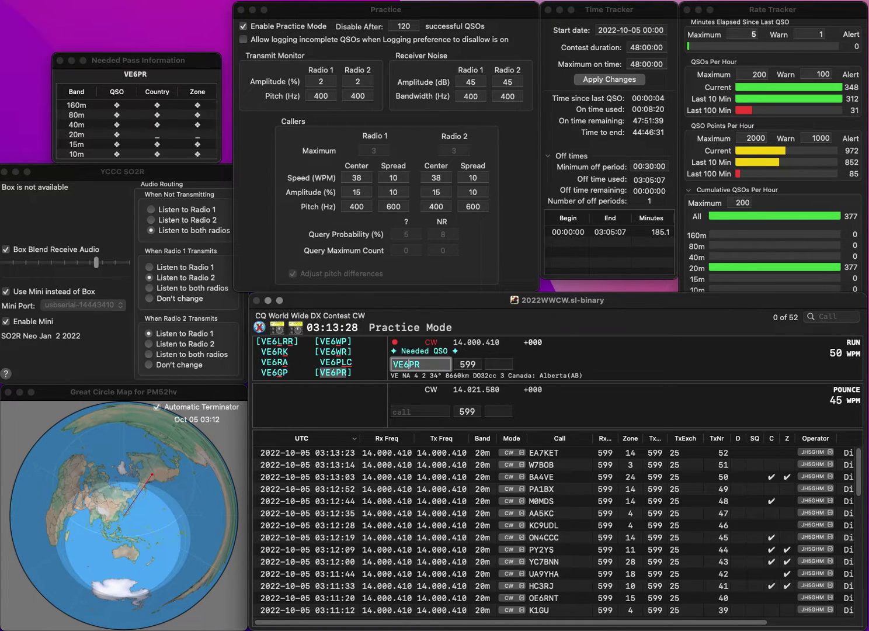
{"action": "key", "text": "Tab"}
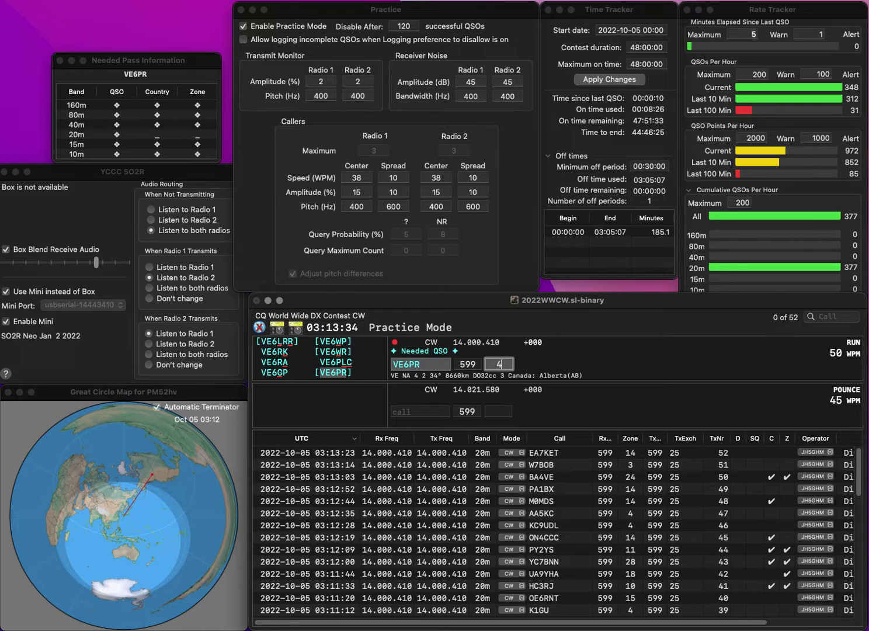
{"action": "key", "text": "Return"}
Log a run contact with N9NAU on 20 m CW, received report 599 and zone 4.
{"action": "type", "text": "N9NAU"}
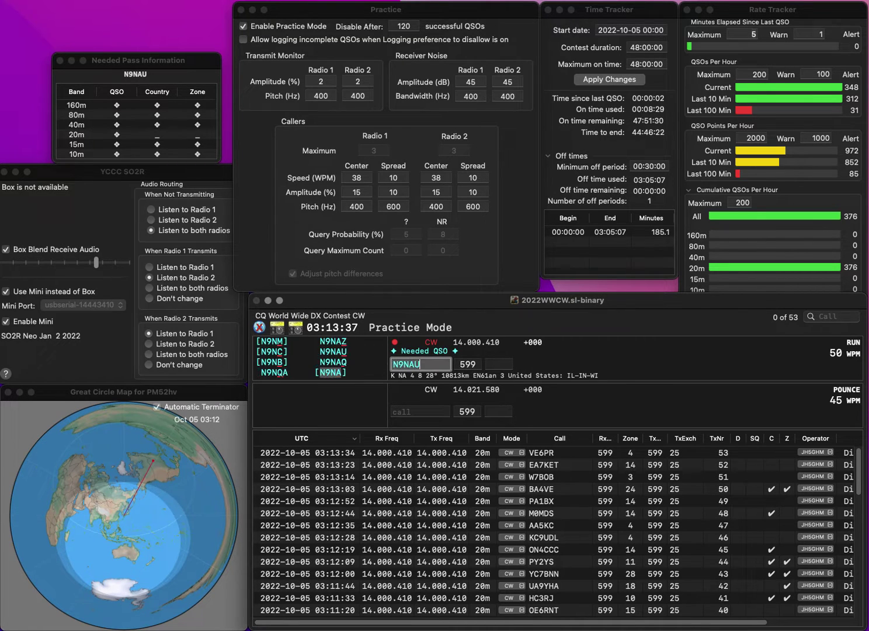
{"action": "key", "text": "space"}
{"action": "type", "text": "4"}
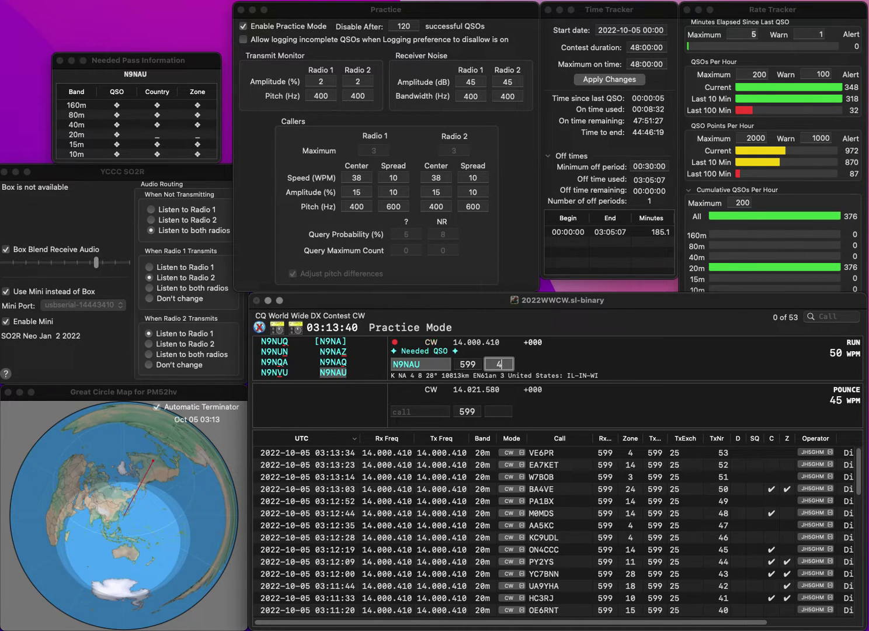
{"action": "key", "text": "Return"}
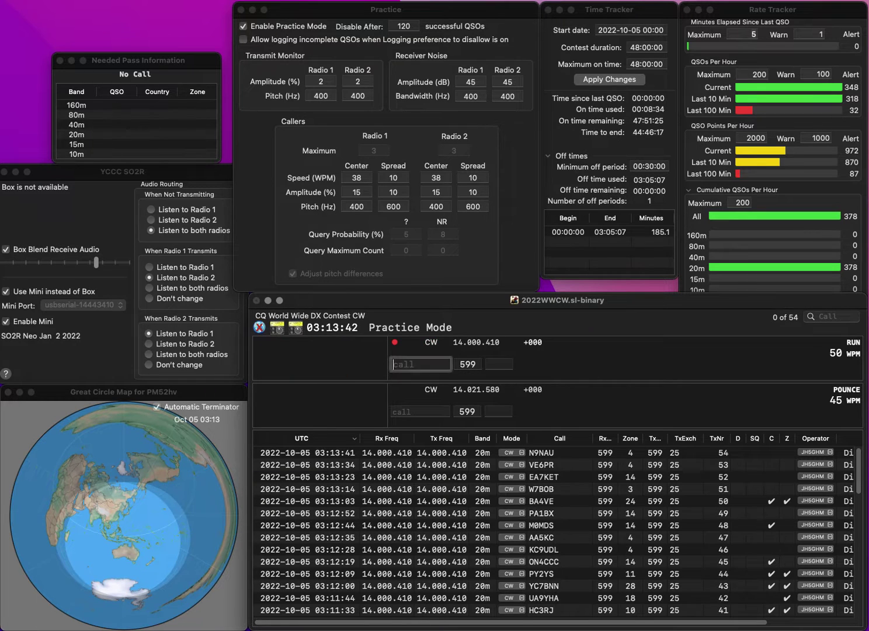
{"action": "type", "text": "K7LRC"}
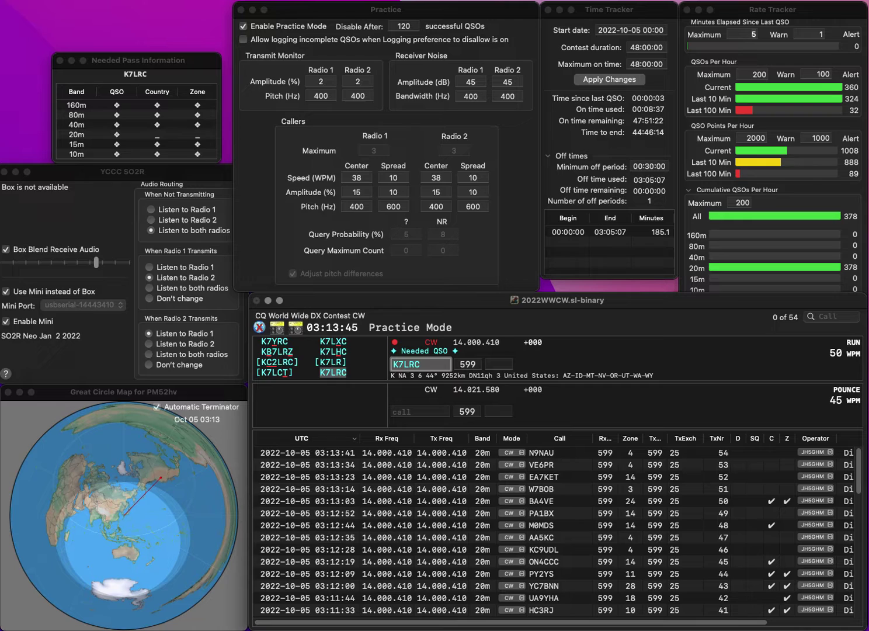
{"action": "key", "text": "space"}
{"action": "type", "text": "3"}
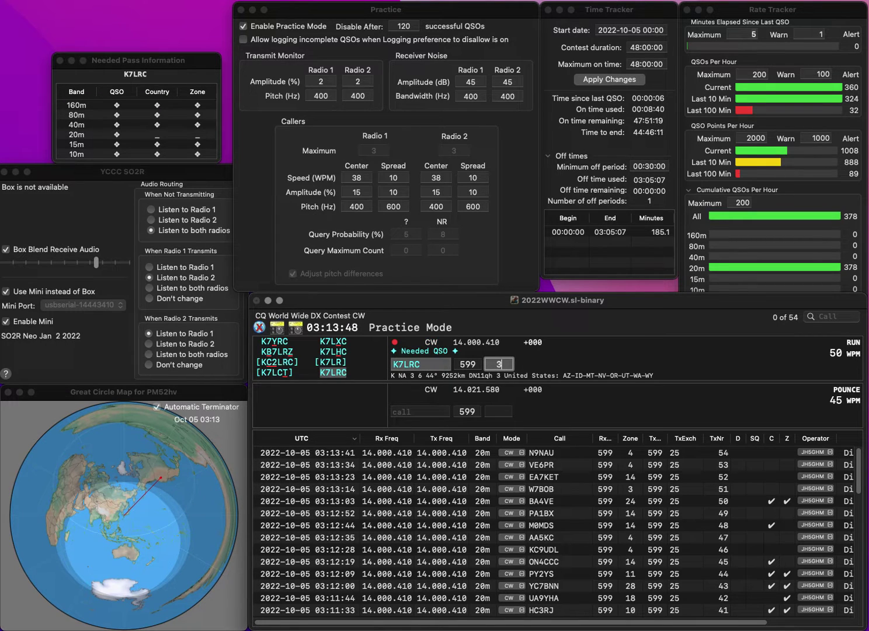
{"action": "key", "text": "Return"}
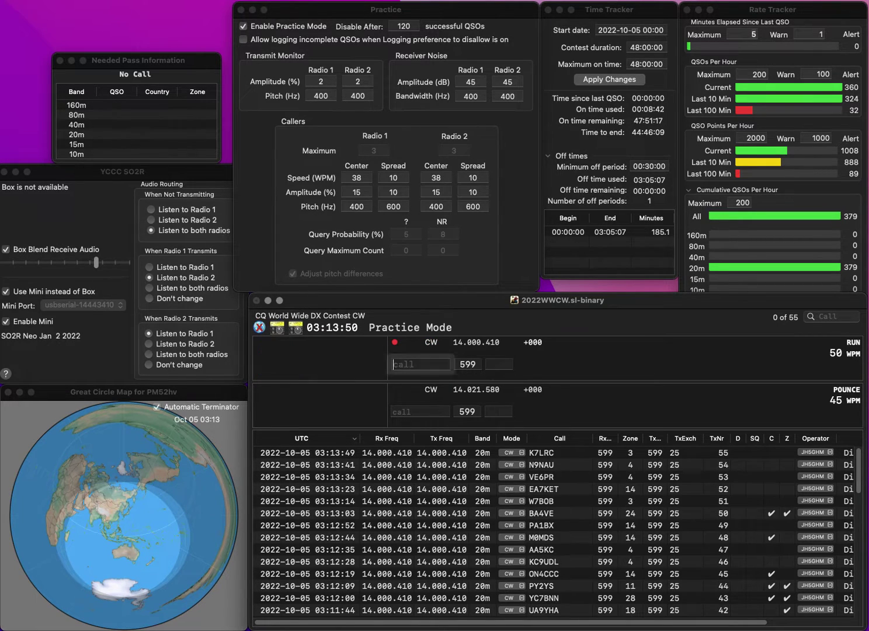
{"action": "type", "text": "K9"}
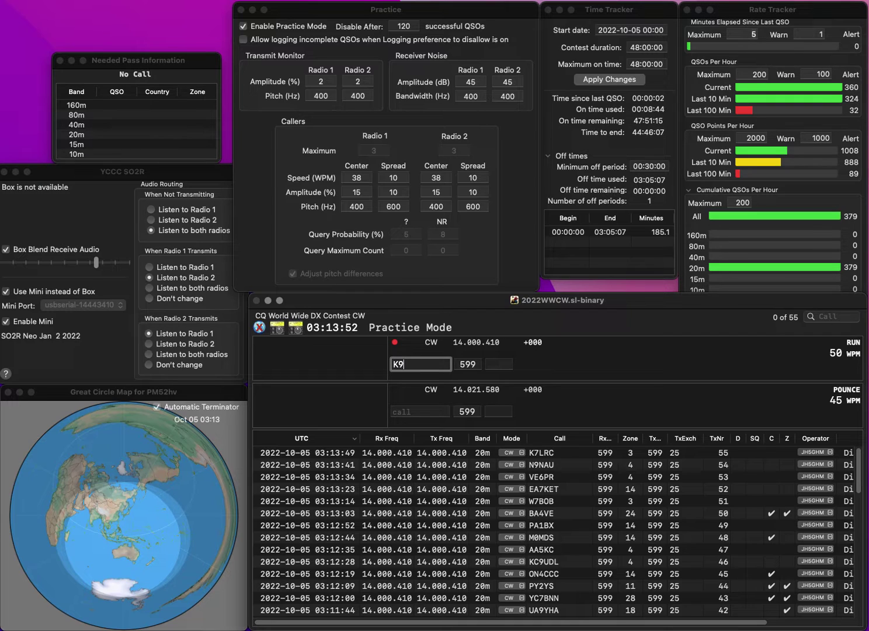
{"action": "type", "text": "TON"}
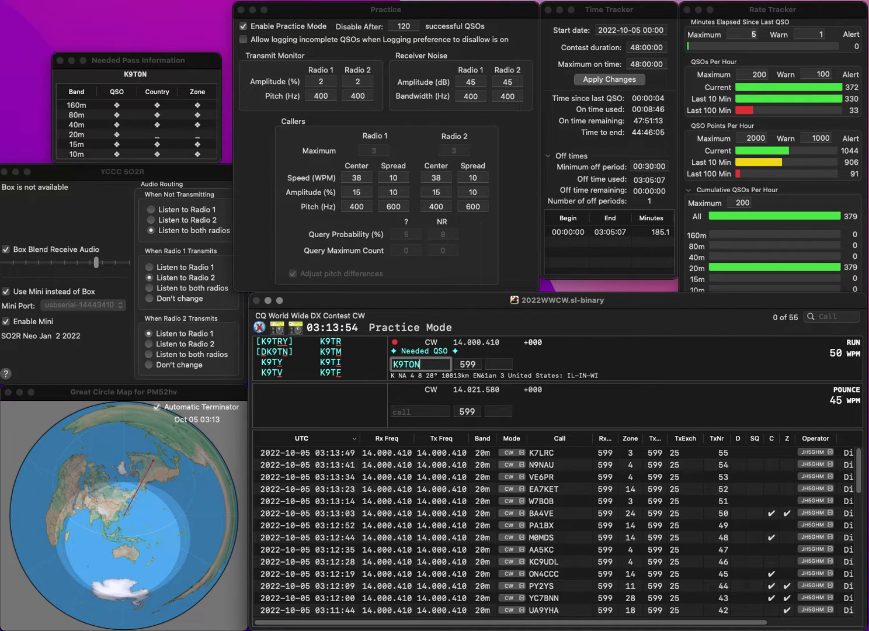
{"action": "key", "text": "Left"}
{"action": "key", "text": "Left"}
{"action": "key", "text": "Left"}
{"action": "key", "text": "BackSpace"}
{"action": "type", "text": "0K"}
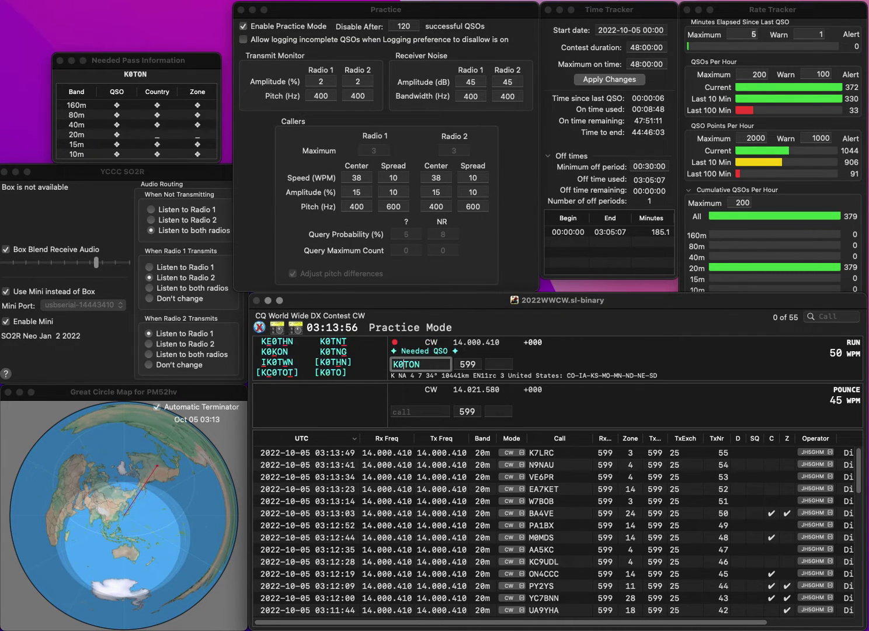
{"action": "key", "text": "Delete"}
{"action": "key", "text": "Tab"}
{"action": "type", "text": "4"}
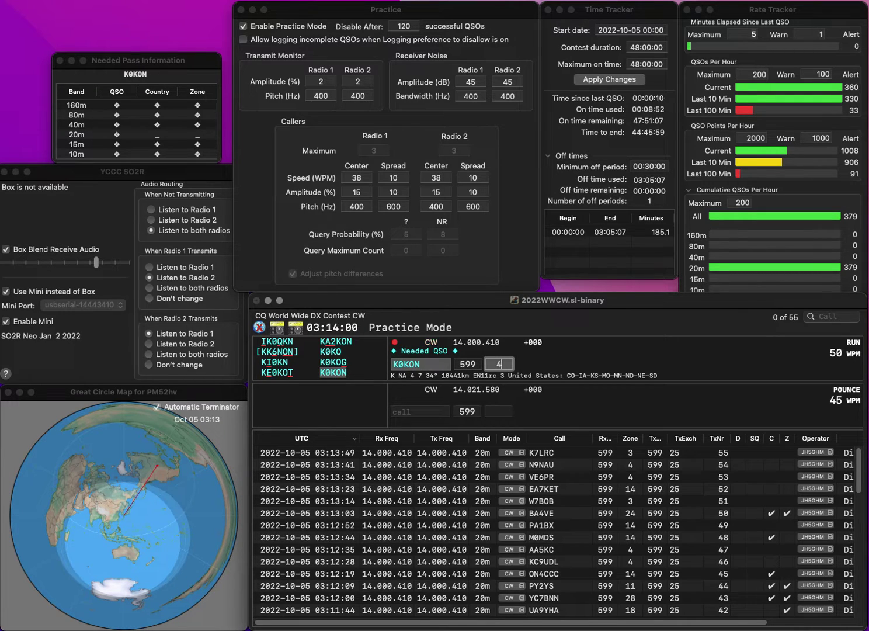
{"action": "key", "text": "Return"}
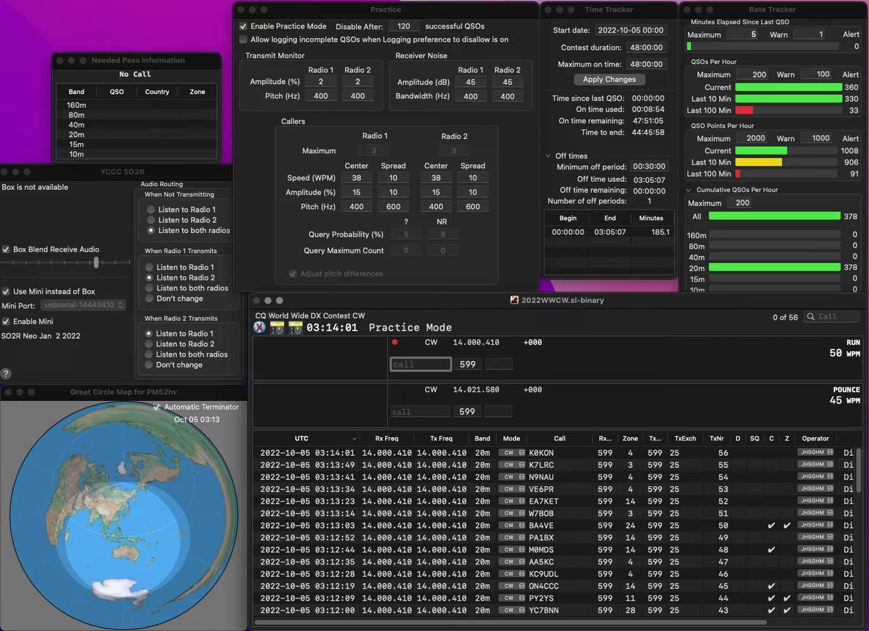
{"action": "type", "text": "WG5F"}
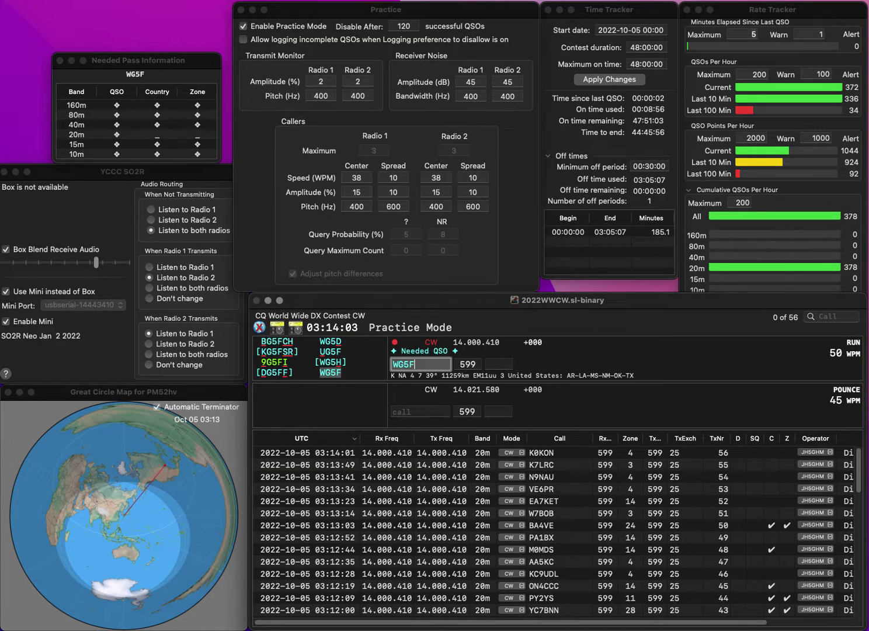
{"action": "key", "text": "Return"}
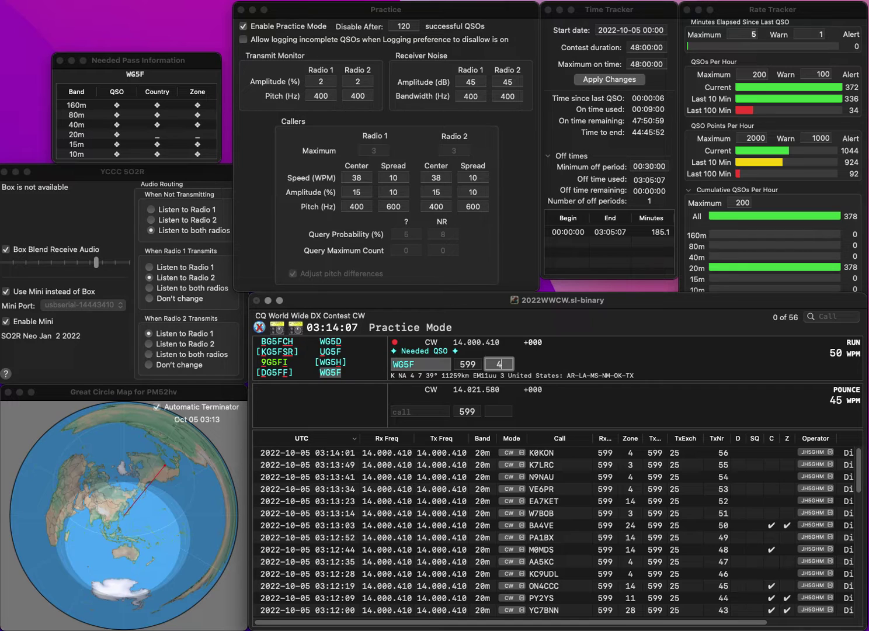
{"action": "key", "text": "Return"}
{"action": "type", "text": "EA"}
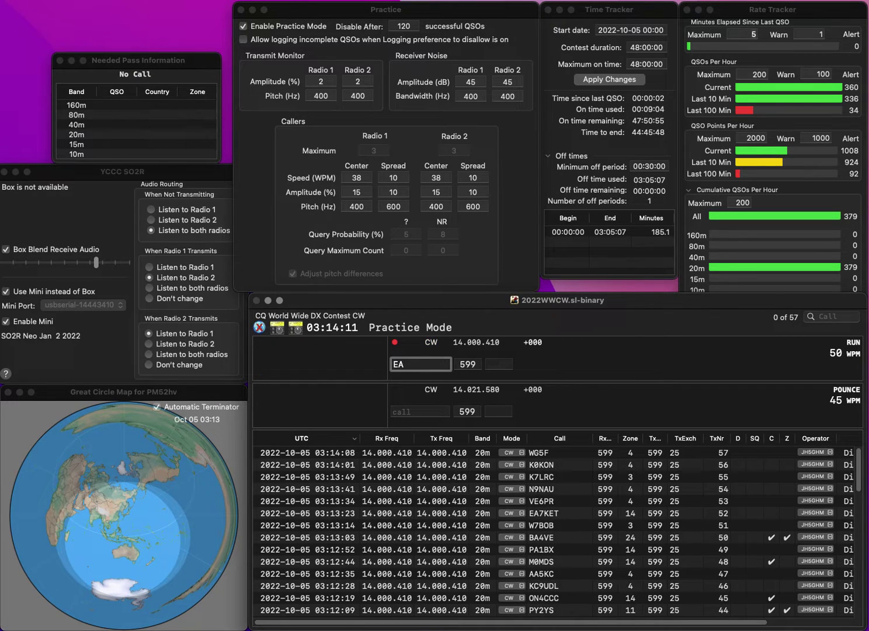
{"action": "key", "text": "BackSpace"}
{"action": "type", "text": "U1AE"}
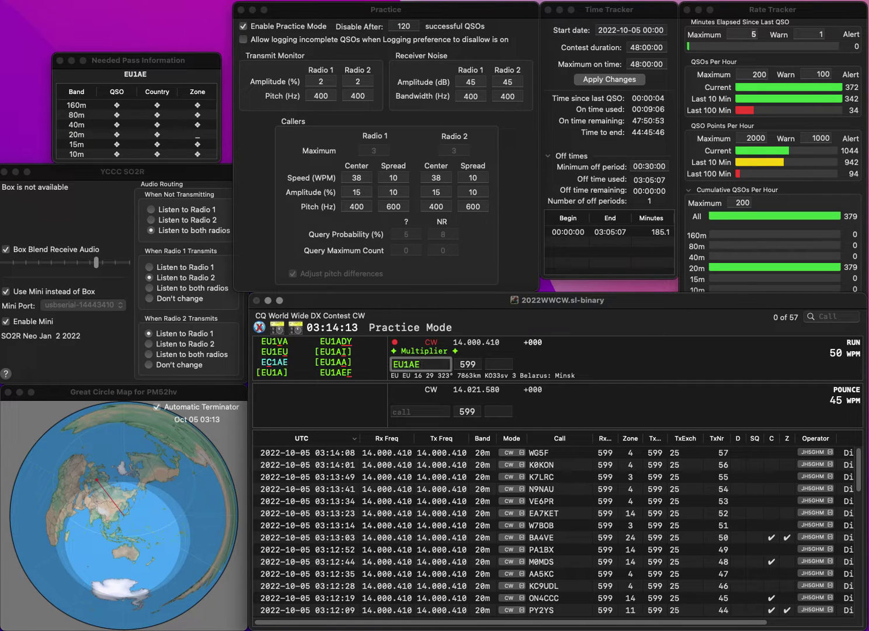
{"action": "type", "text": "F"}
{"action": "key", "text": "space"}
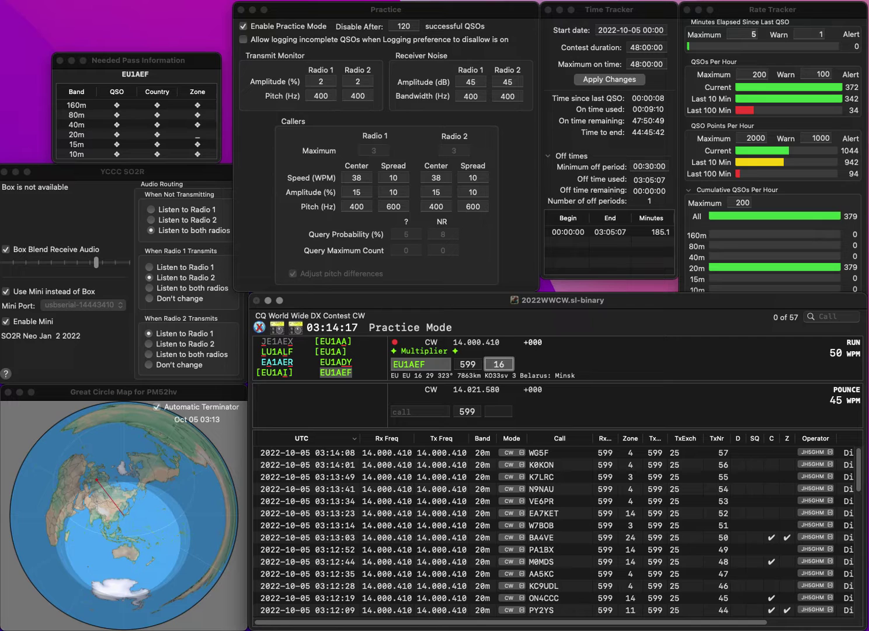
{"action": "key", "text": "Return"}
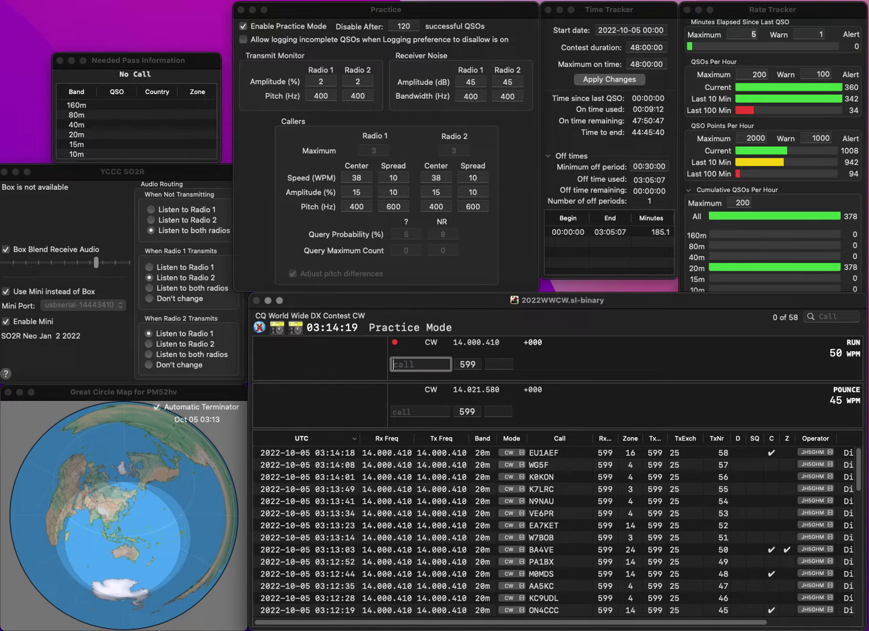
{"action": "type", "text": "DL5JMN"}
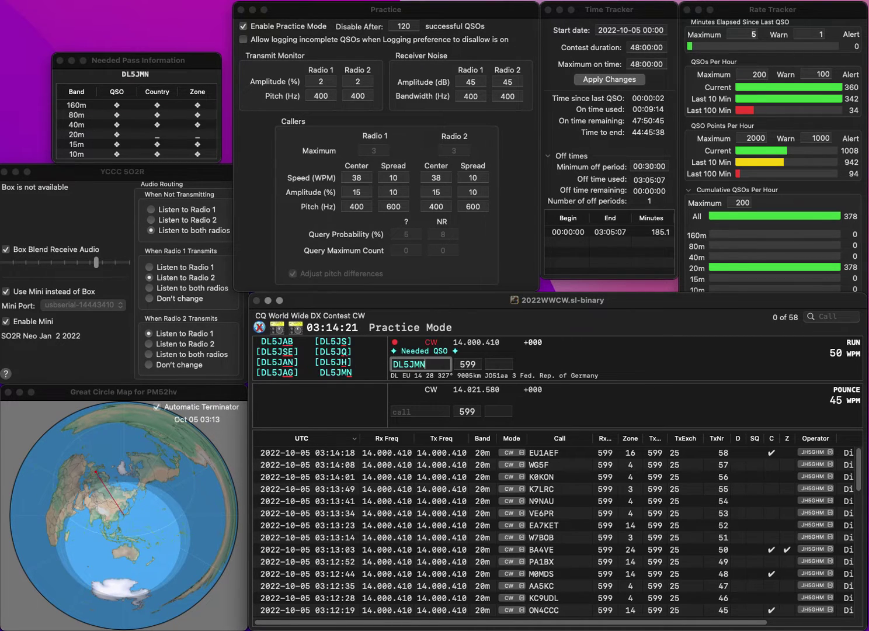
{"action": "key", "text": "Return"}
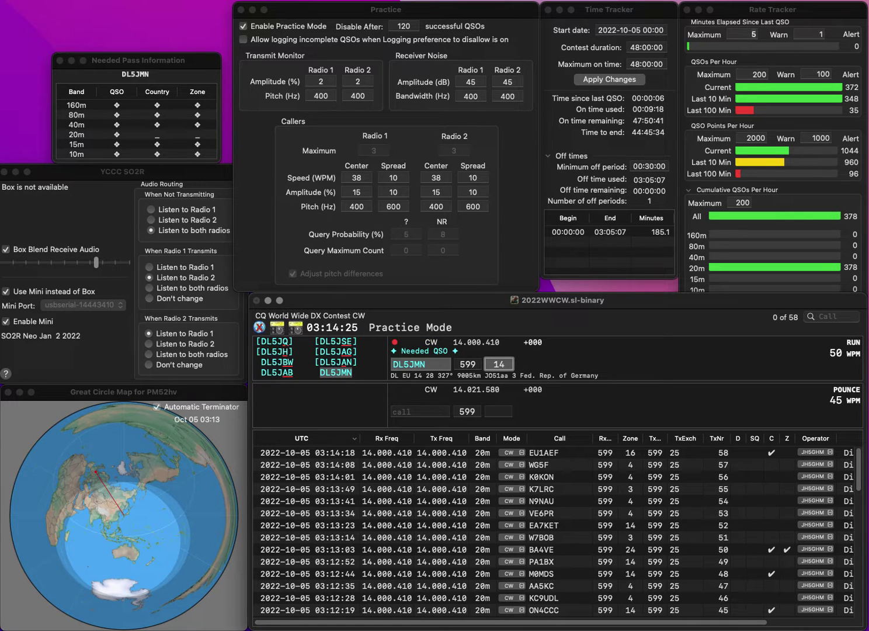
{"action": "key", "text": "Return"}
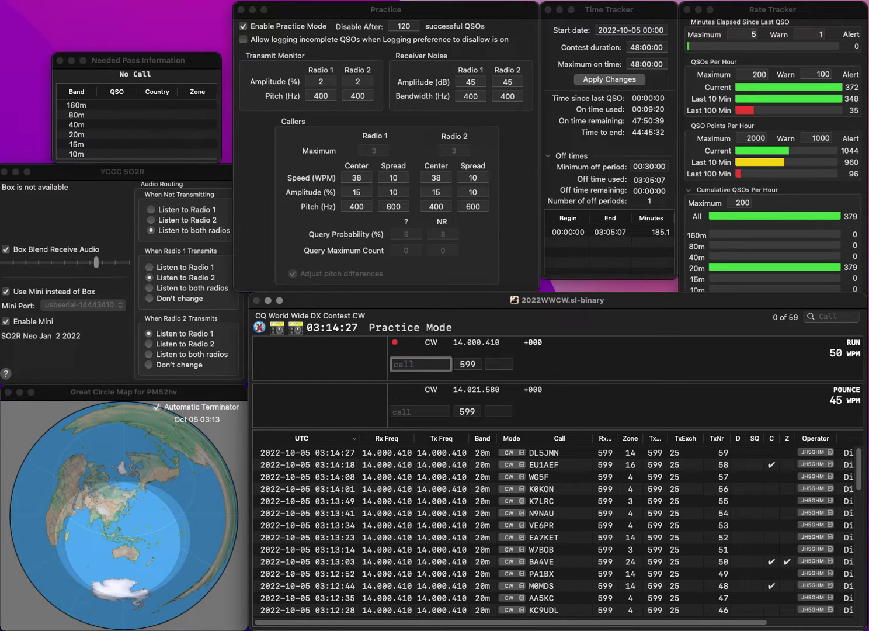
{"action": "type", "text": "GI"}
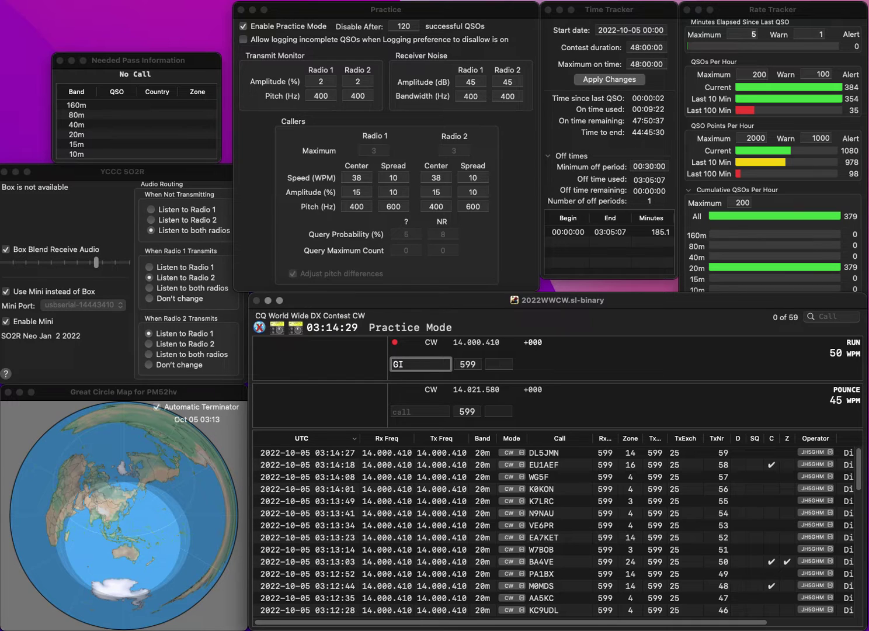
{"action": "type", "text": "5KHO"}
{"action": "left_click", "coordinate": [410, 364]}
{"action": "type", "text": "5"}
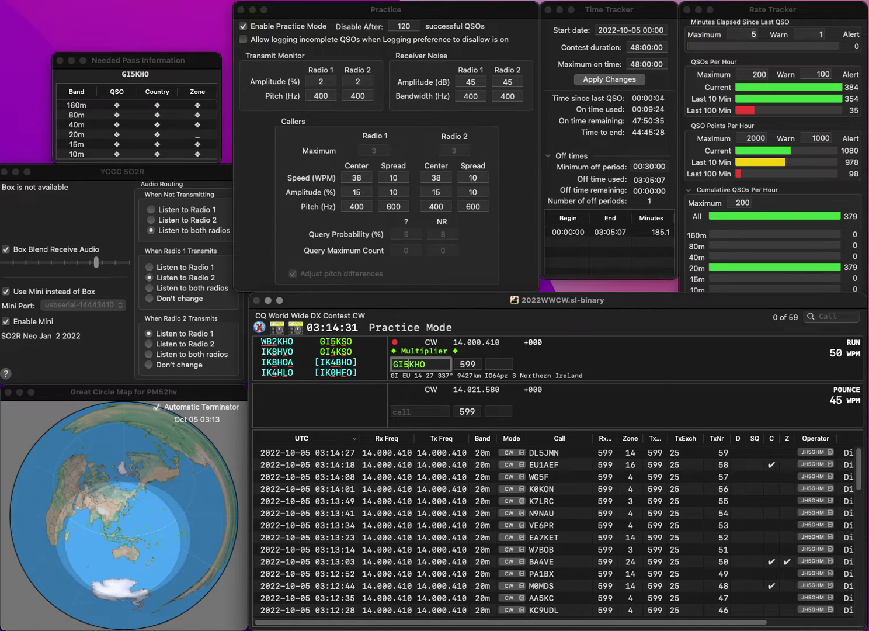
{"action": "key", "text": "Right"}
{"action": "key", "text": "Delete"}
{"action": "type", "text": "S"}
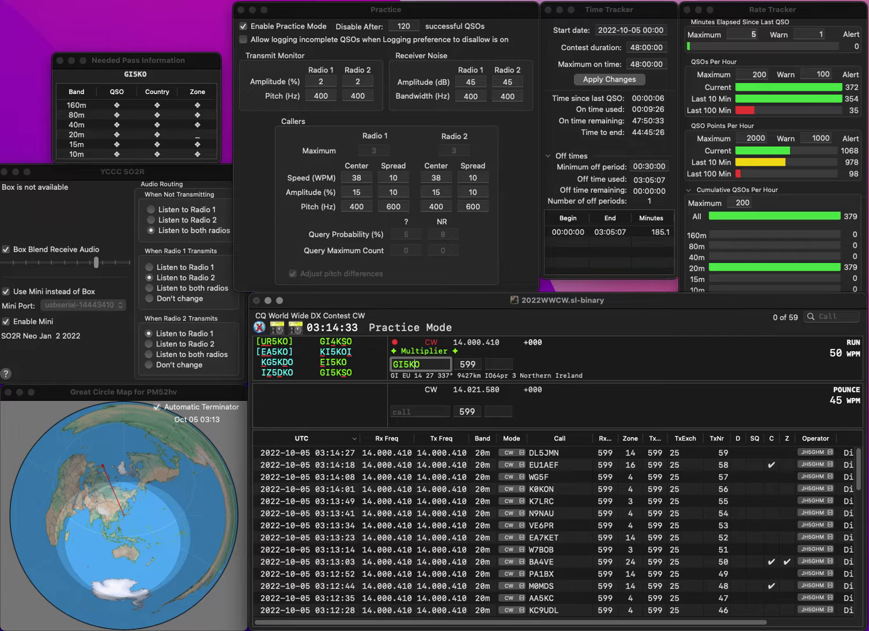
{"action": "key", "text": "Tab"}
{"action": "type", "text": "14"}
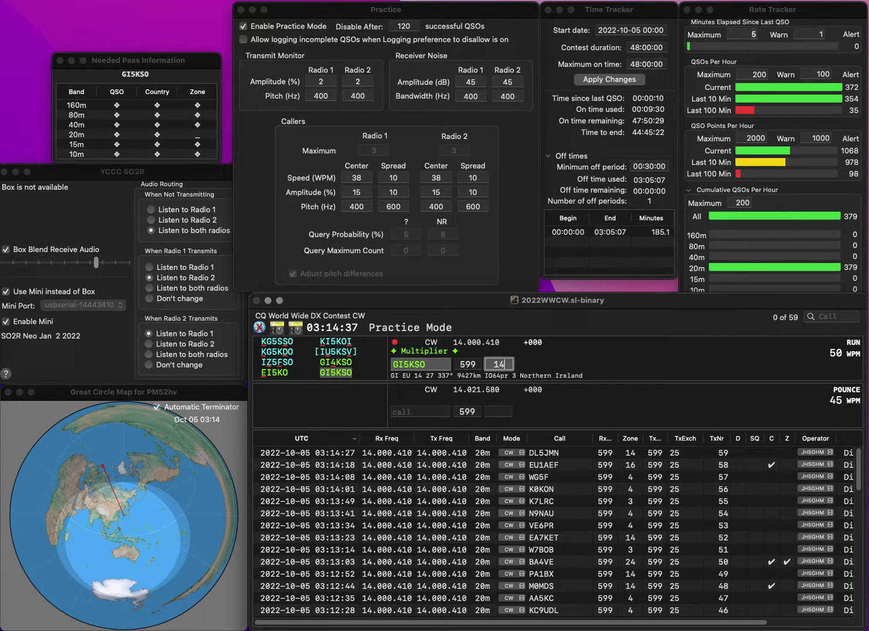
{"action": "key", "text": "Return"}
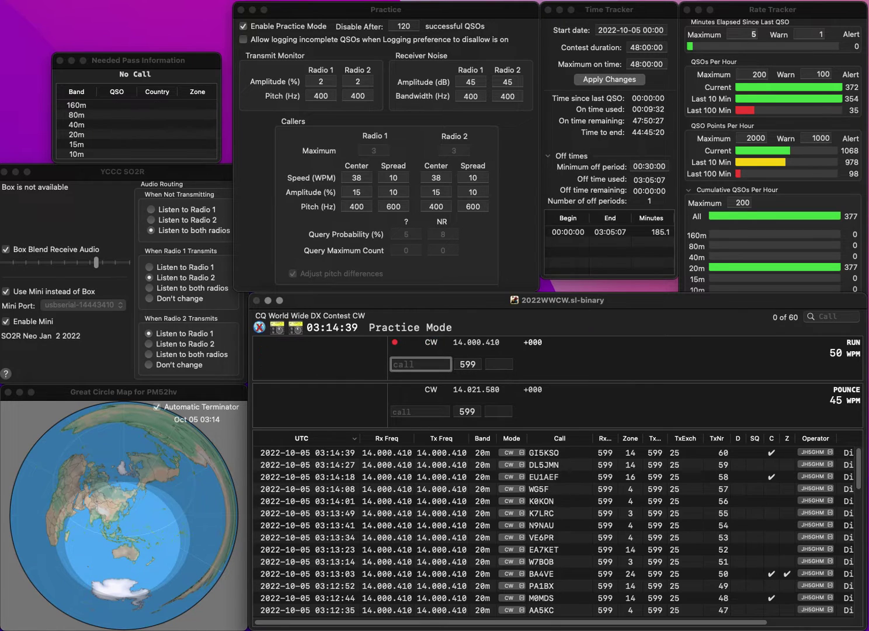
Log a run contact with NY6G on 20 m CW, received report 599 and zone 3.
{"action": "type", "text": "NY6G"}
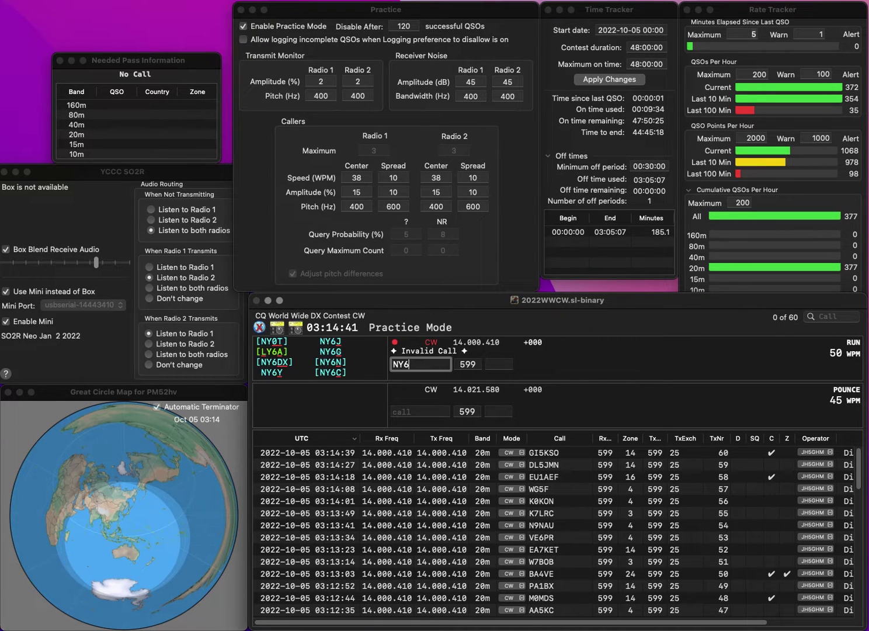
{"action": "key", "text": "space"}
{"action": "type", "text": "3"}
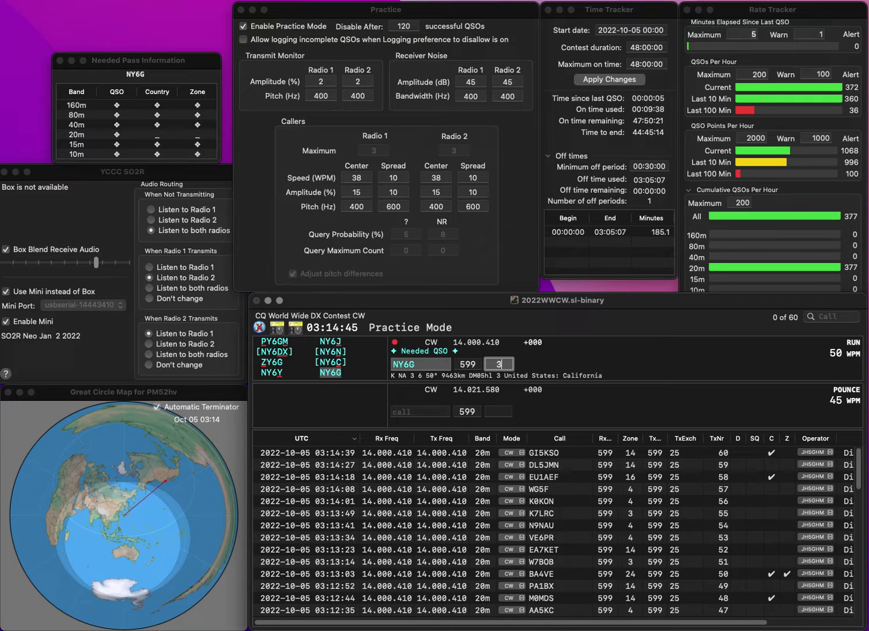
{"action": "key", "text": "Return"}
{"action": "type", "text": "V"}
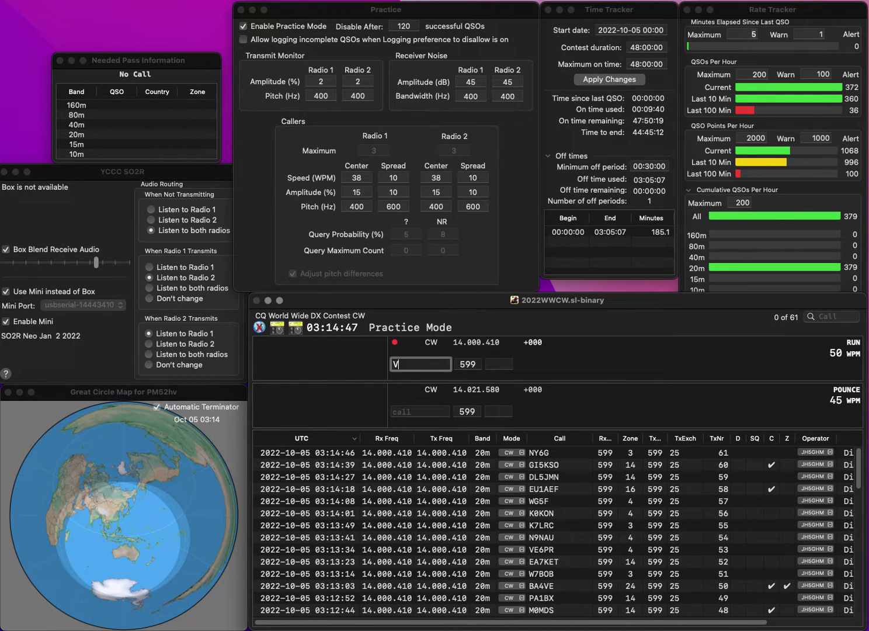
{"action": "type", "text": "E3JGO"}
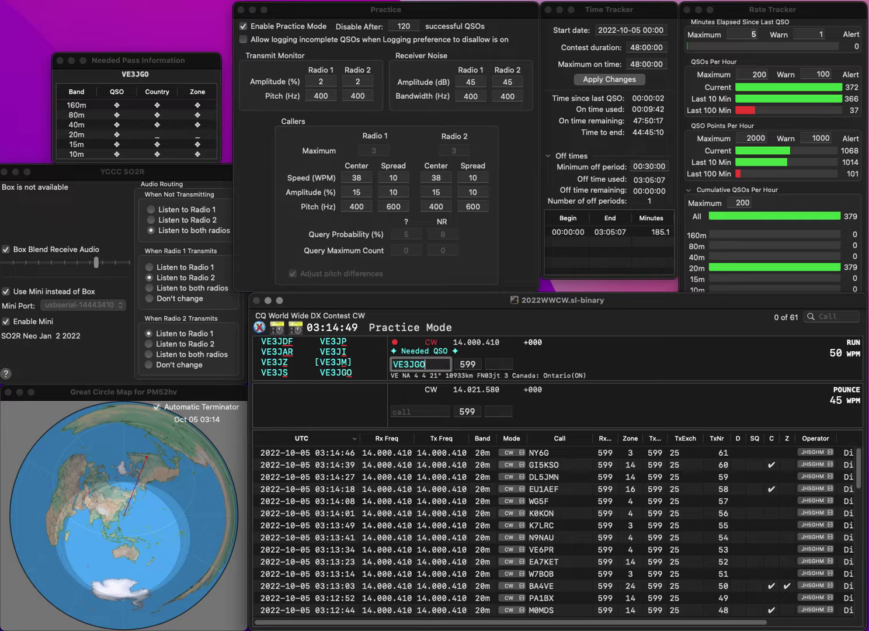
{"action": "key", "text": "space"}
{"action": "type", "text": "4"}
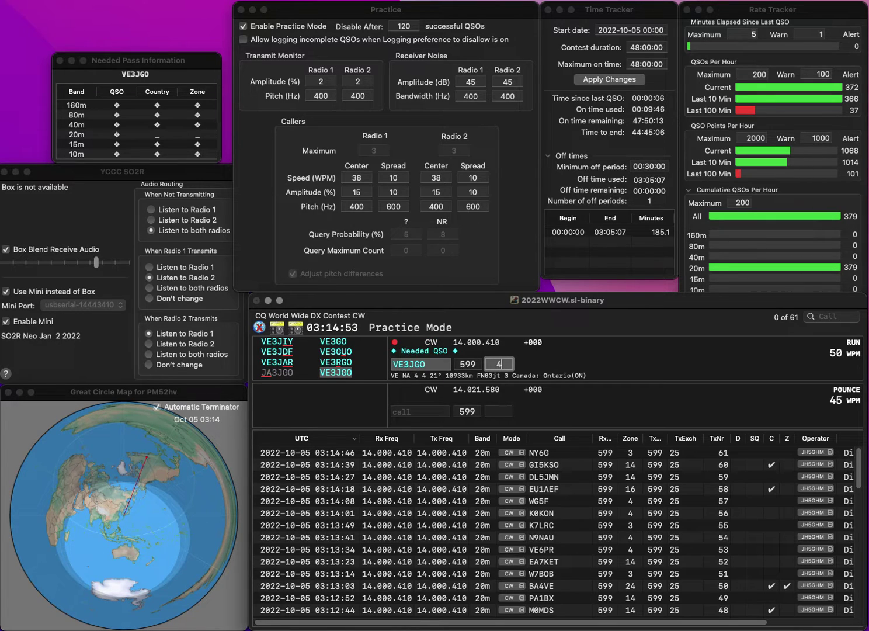
{"action": "key", "text": "Return"}
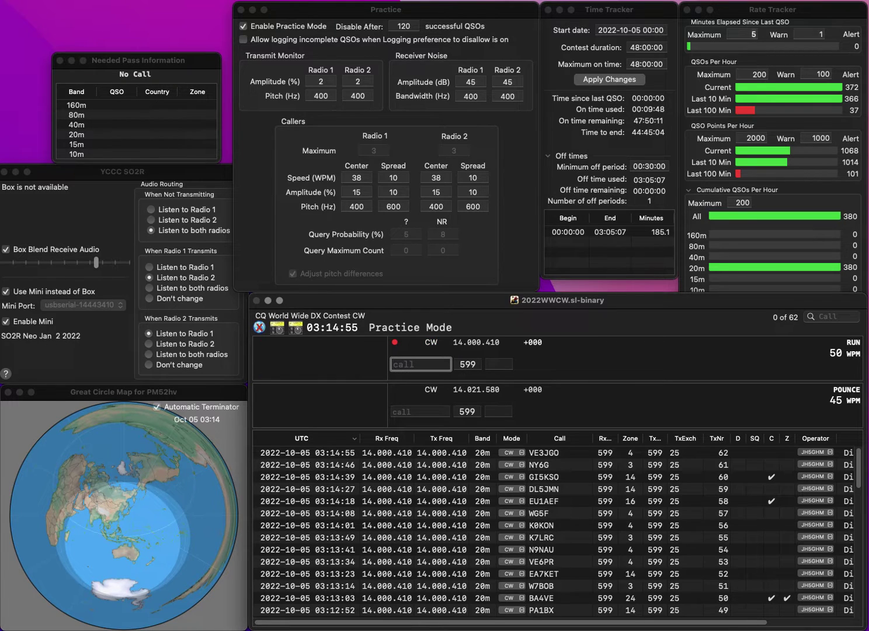
Log a run contact with DP4L/P on 20 m CW, received report 599 and zone 14.
{"action": "type", "text": "DP4"}
{"action": "type", "text": "L/P"}
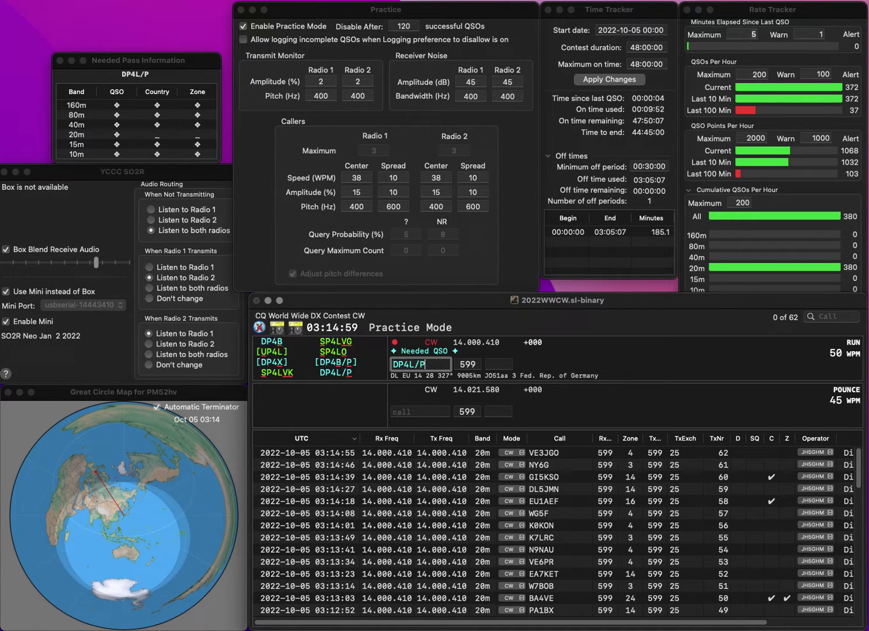
{"action": "key", "text": "Return"}
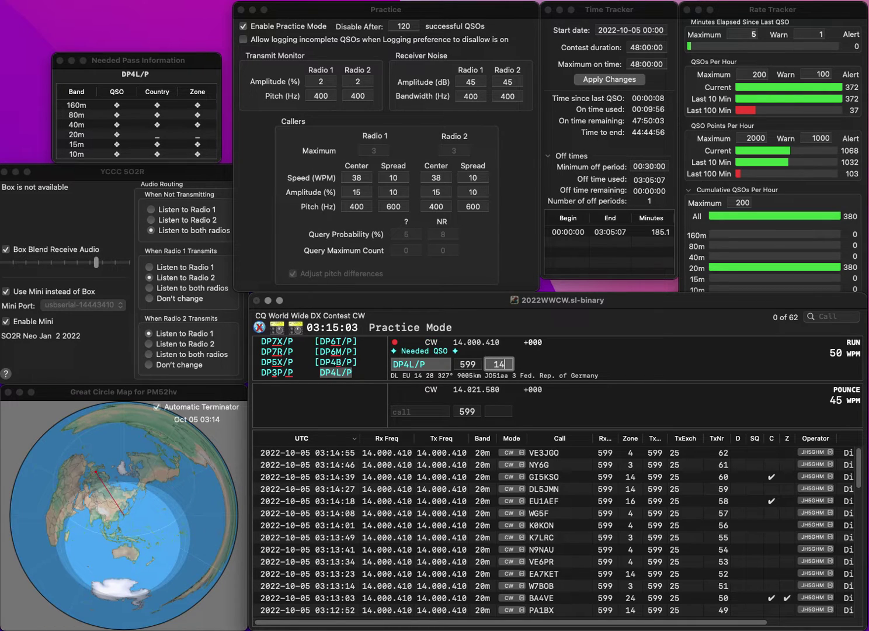
{"action": "key", "text": "Return"}
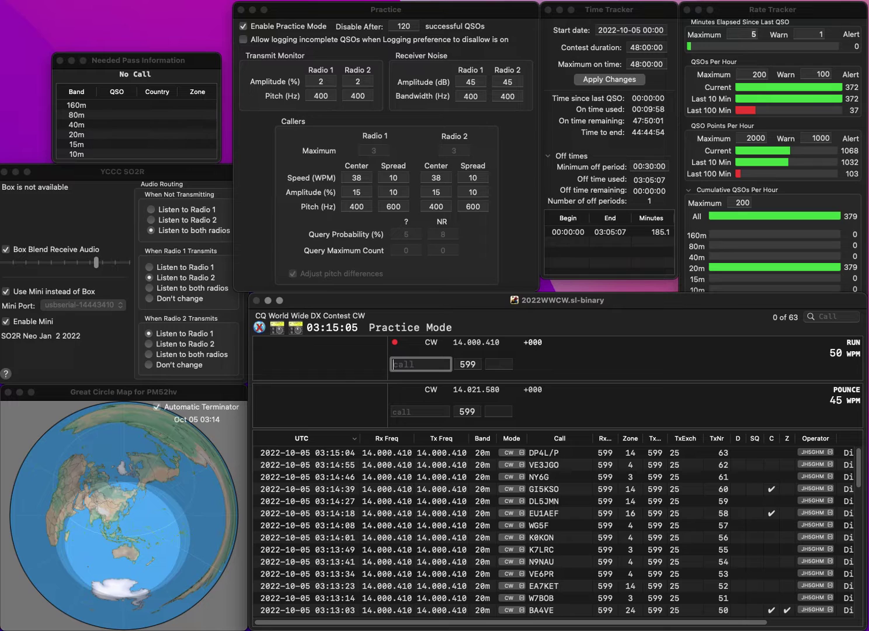
{"action": "type", "text": "SP6JG"}
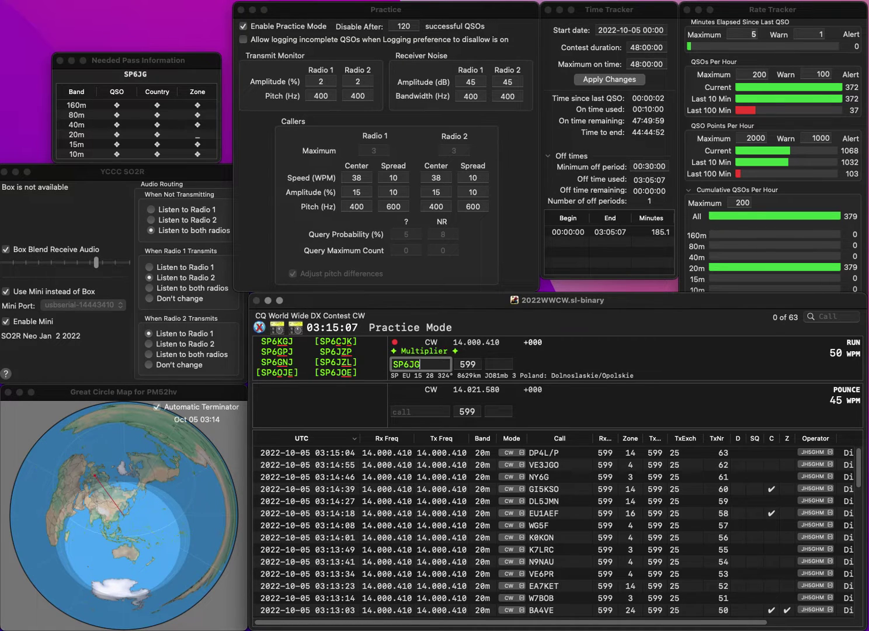
{"action": "key", "text": "BackSpace"}
{"action": "type", "text": "ZL"}
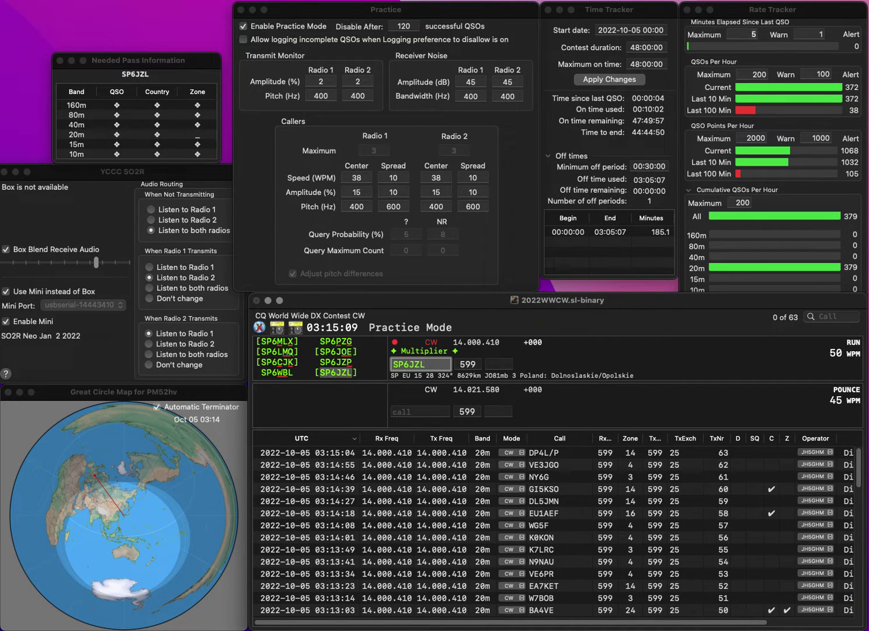
{"action": "key", "text": "space"}
{"action": "type", "text": "15"}
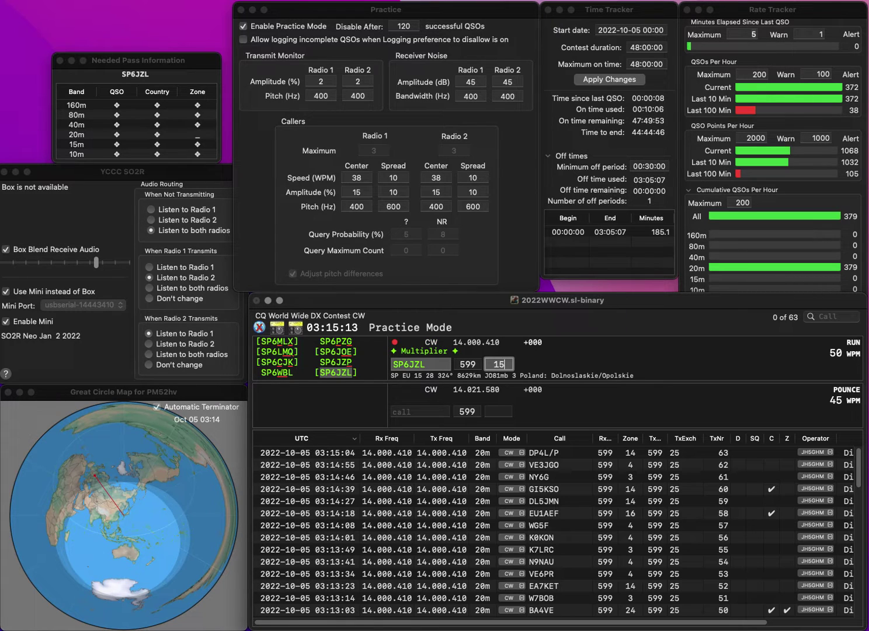
{"action": "key", "text": "Return"}
{"action": "type", "text": "U"}
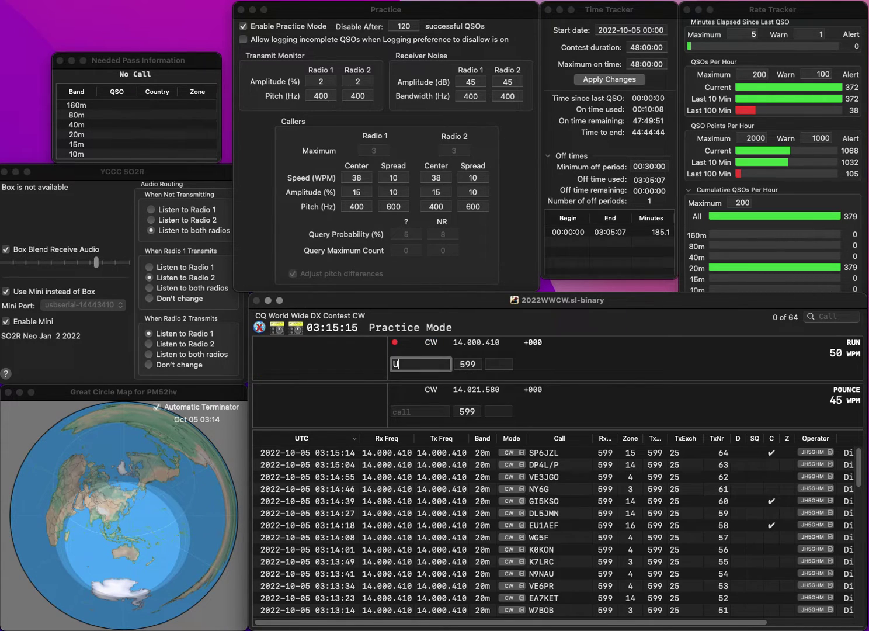
{"action": "type", "text": "A"}
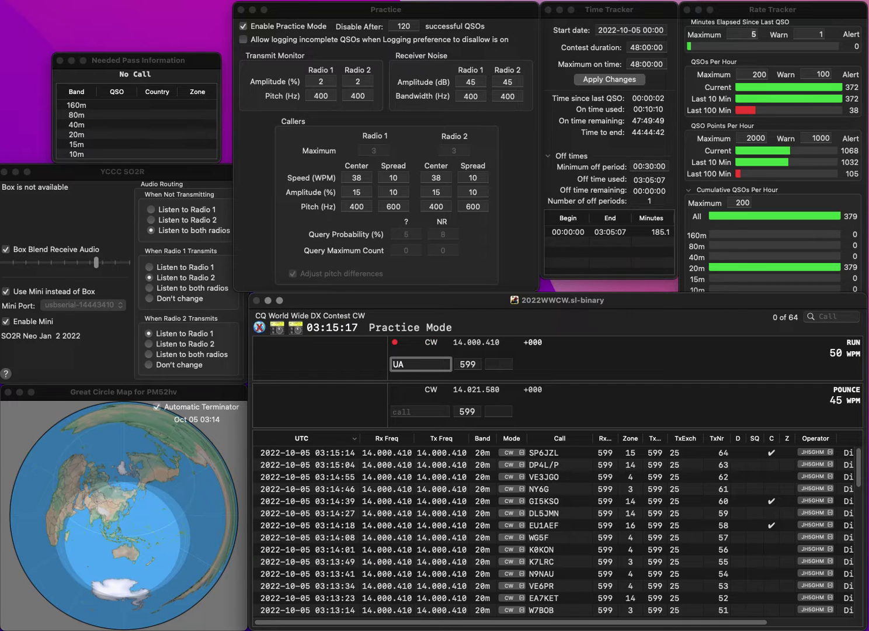
{"action": "type", "text": "9CHL"}
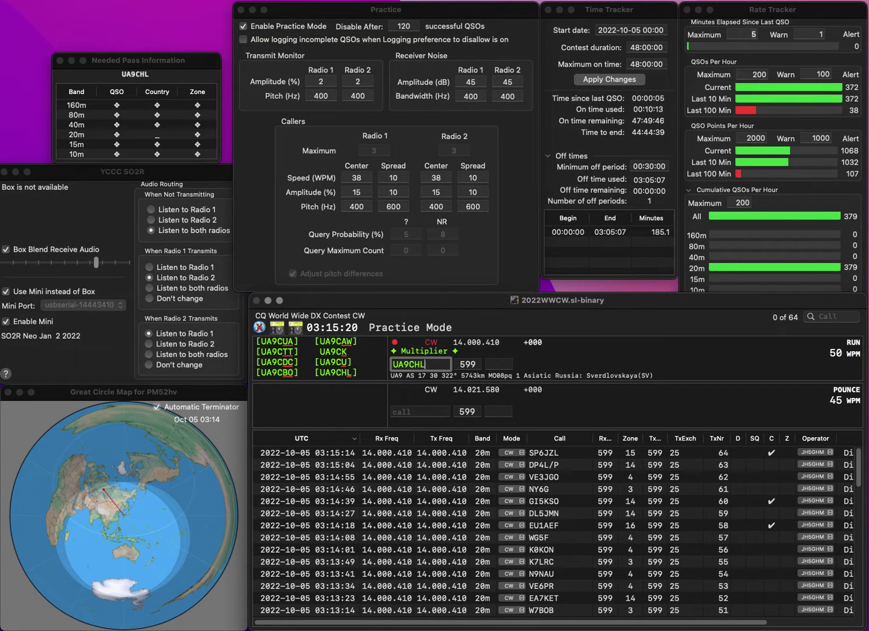
{"action": "key", "text": "Return"}
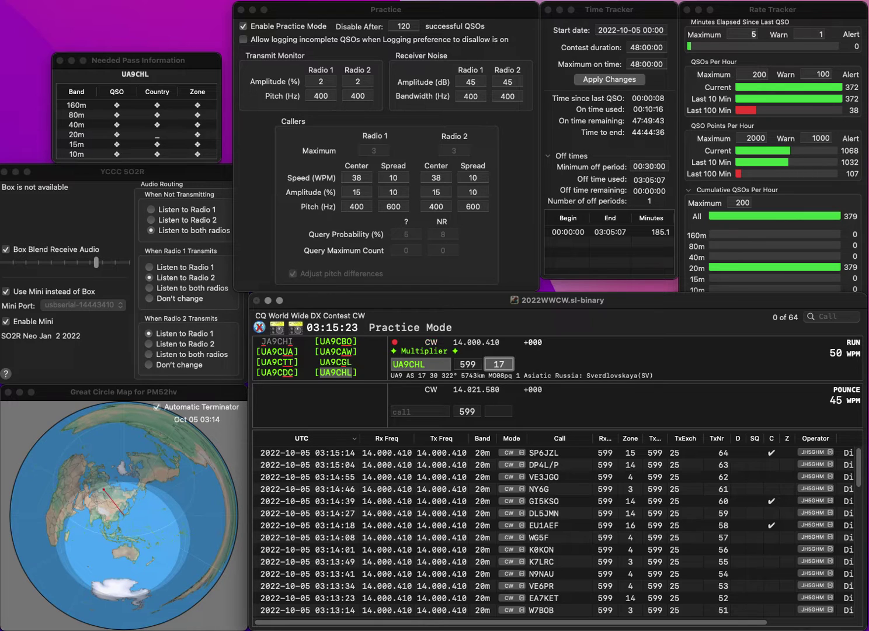
{"action": "key", "text": "Return"}
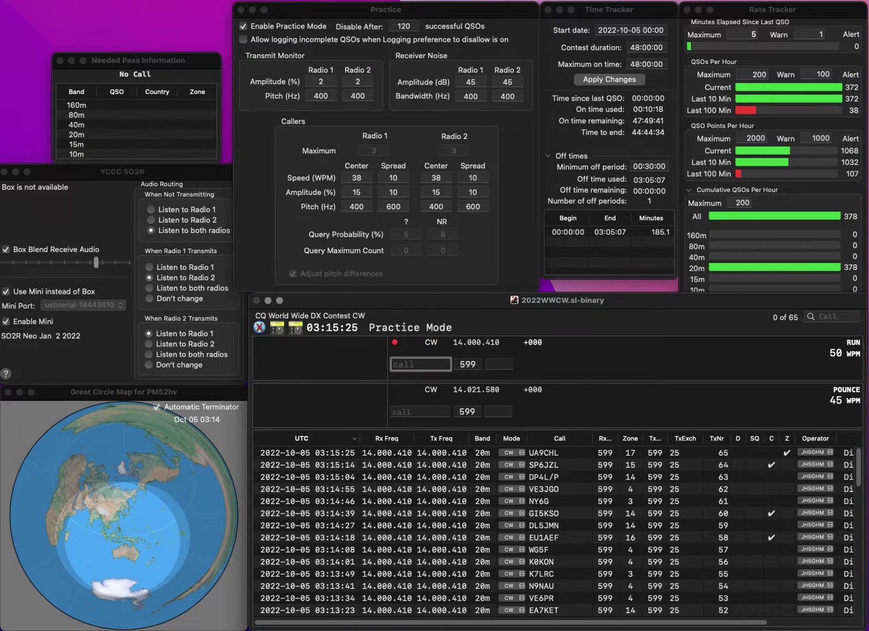
Log a run contact with 9H2LT on 20 m CW, received report 599 and zone 15.
{"action": "type", "text": "9H2"}
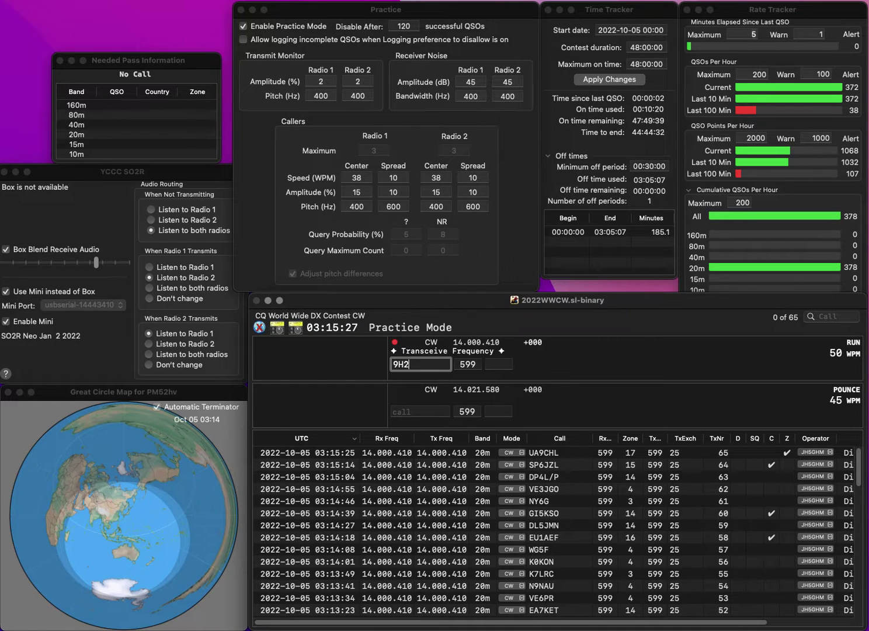
{"action": "type", "text": "LT"}
{"action": "key", "text": "Return"}
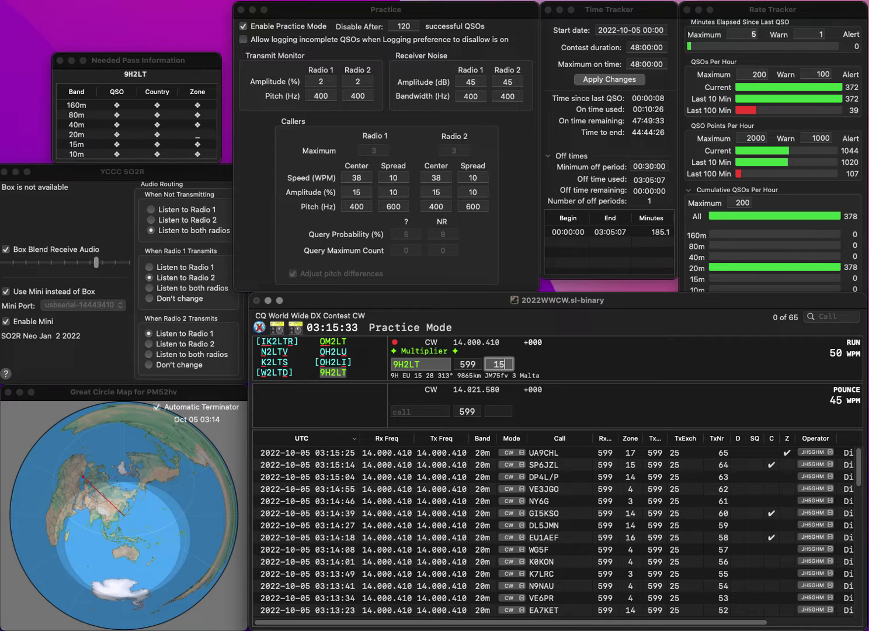
{"action": "key", "text": "Return"}
{"action": "type", "text": "WT2J"}
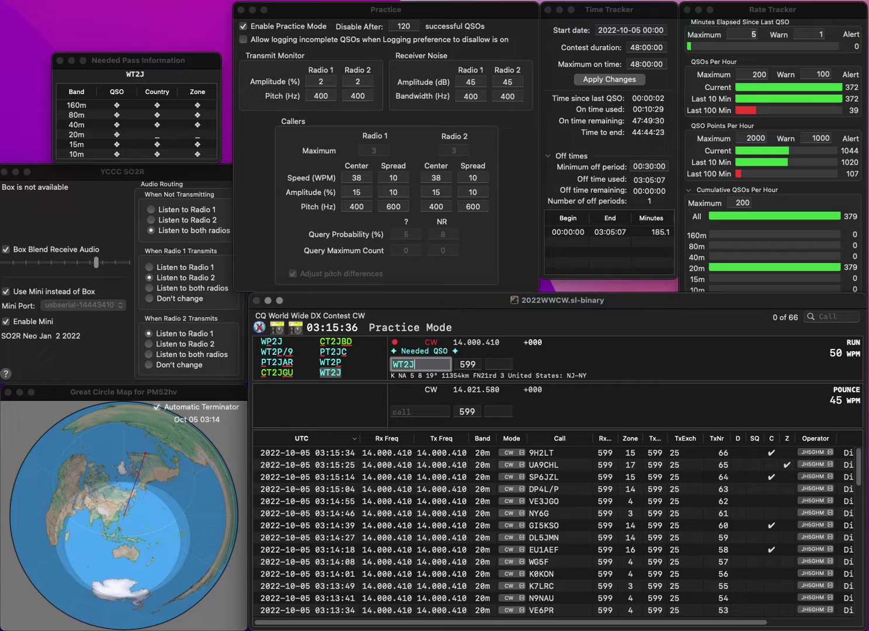
{"action": "key", "text": "space"}
{"action": "type", "text": "5"}
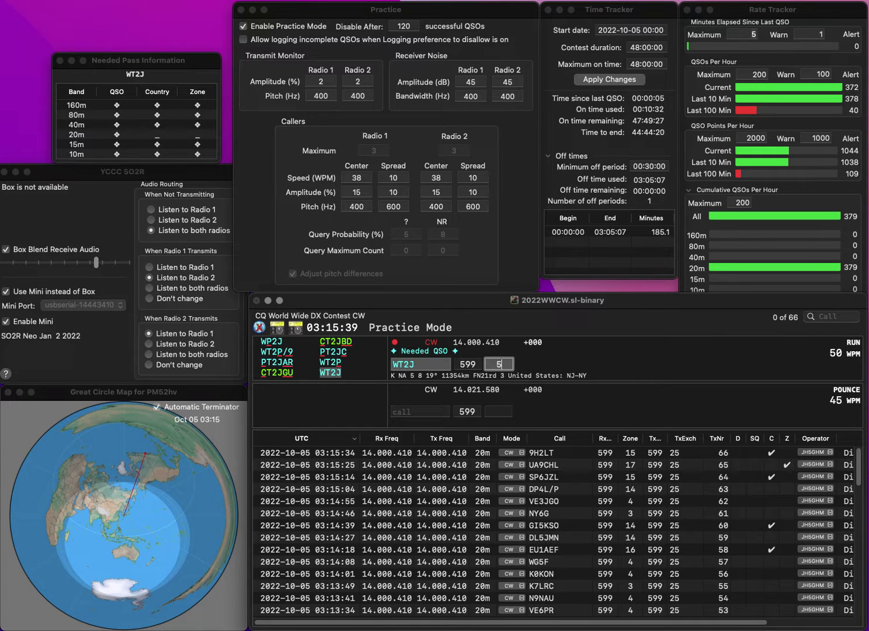
{"action": "key", "text": "Return"}
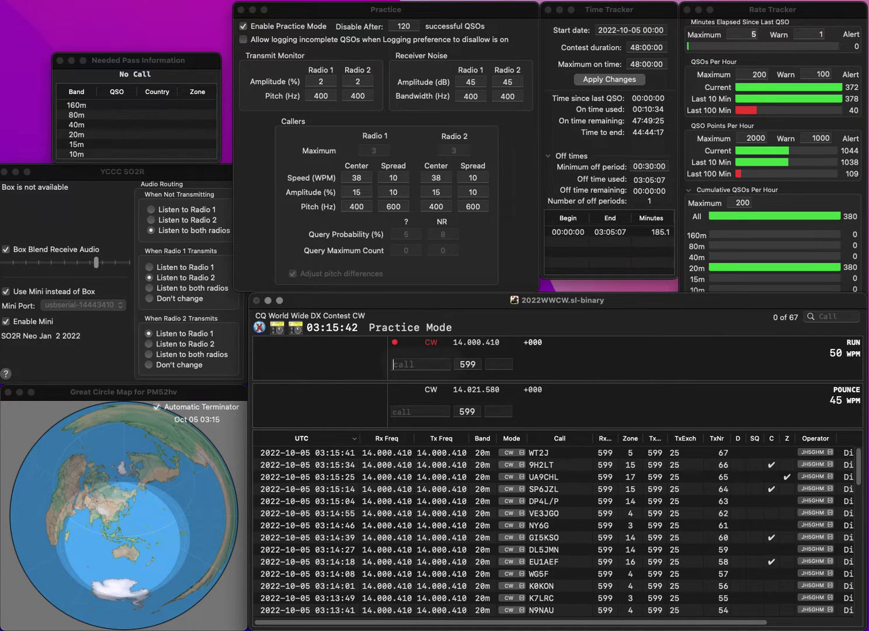
{"action": "type", "text": "K9CI"}
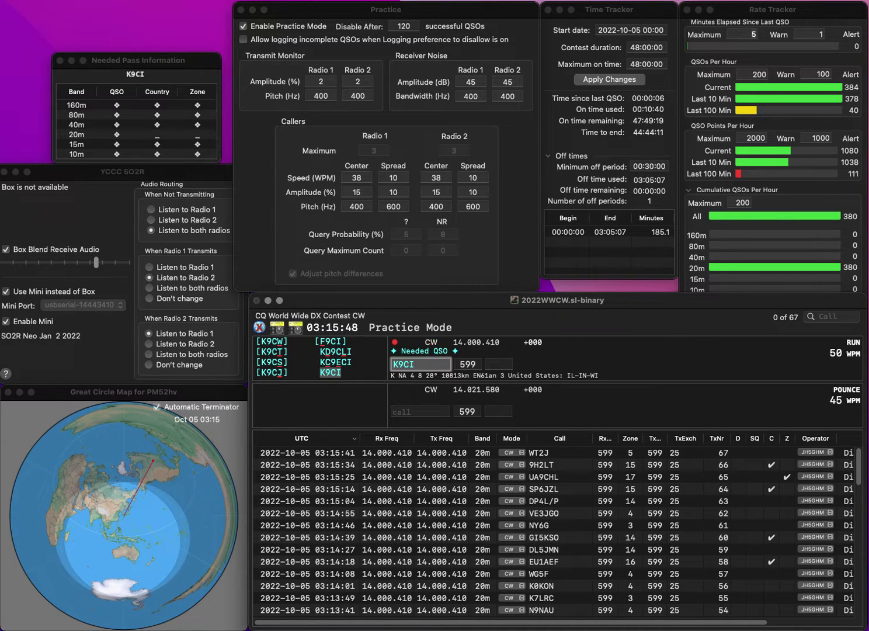
{"action": "key", "text": "space"}
{"action": "type", "text": "4"}
{"action": "key", "text": "Return"}
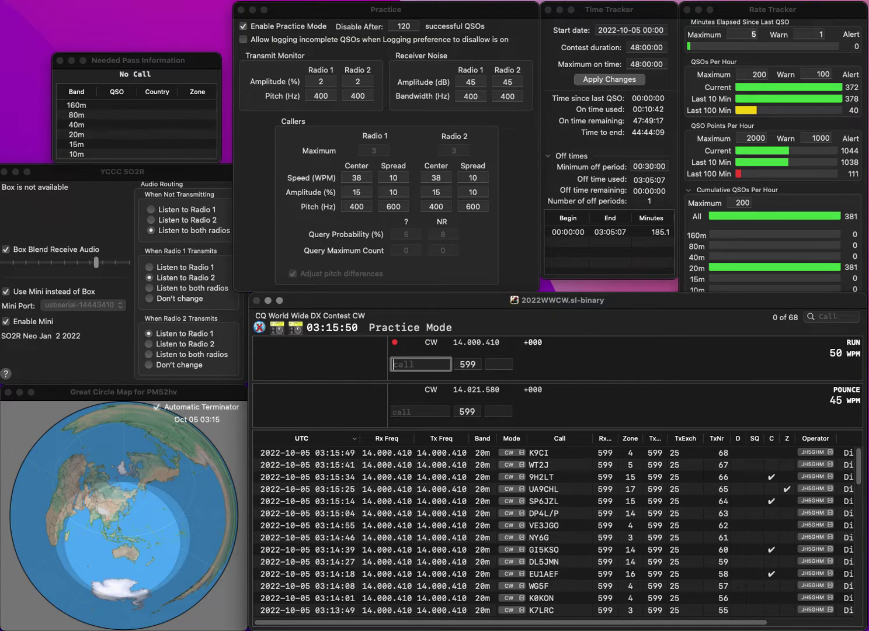
{"action": "type", "text": "N5J"}
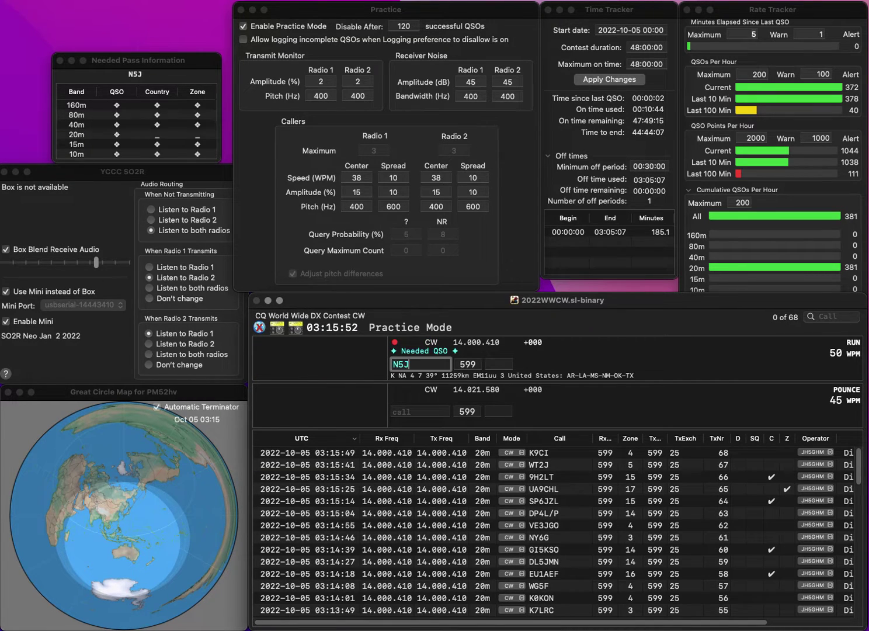
{"action": "type", "text": "BF"}
{"action": "key", "text": "space"}
{"action": "type", "text": "4"}
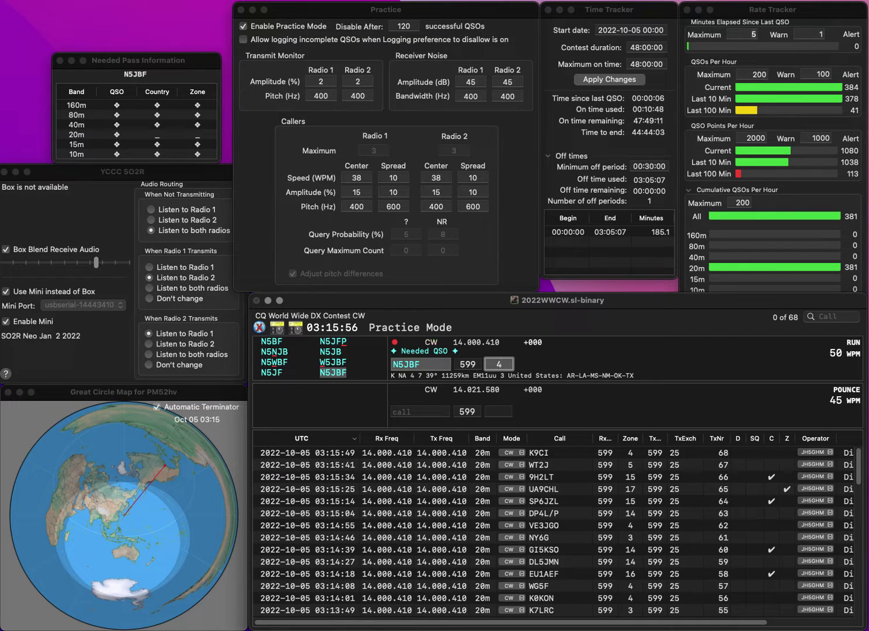
{"action": "key", "text": "Return"}
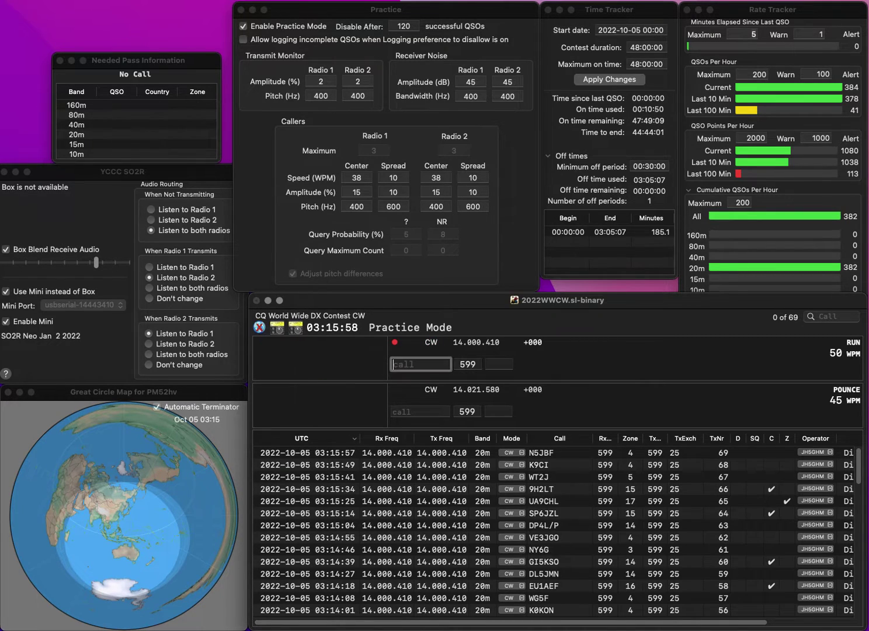
{"action": "type", "text": "EA2VE"}
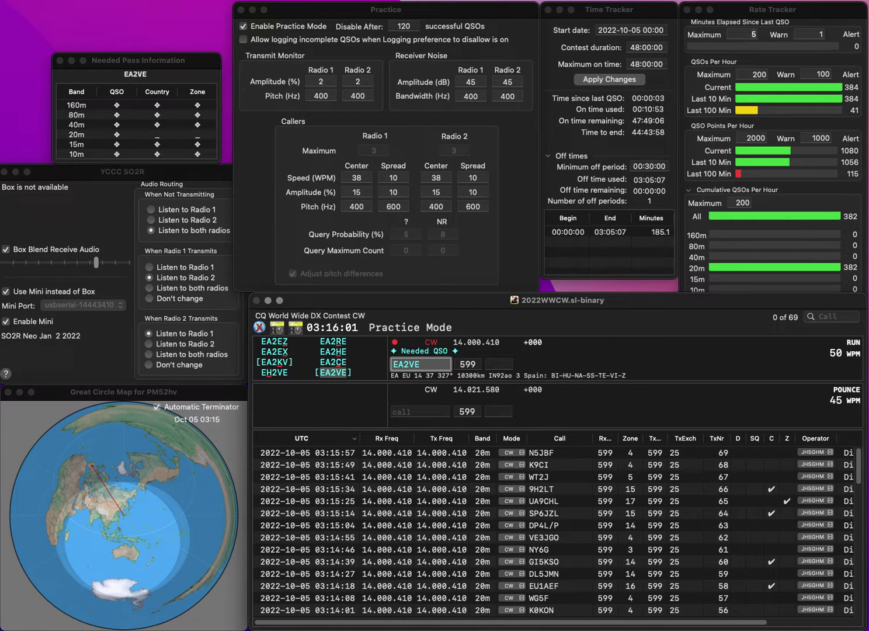
{"action": "key", "text": "space"}
{"action": "type", "text": "14"}
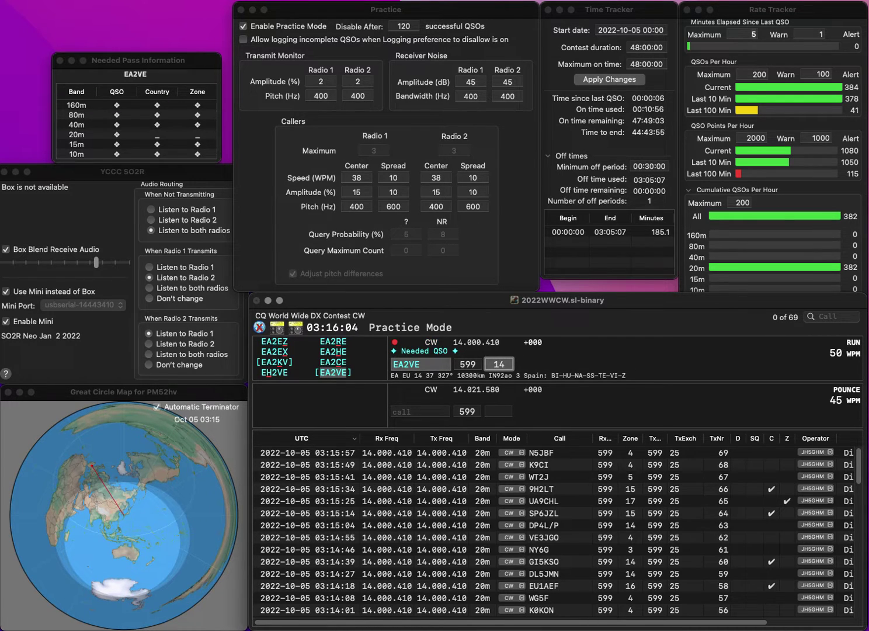
{"action": "key", "text": "Return"}
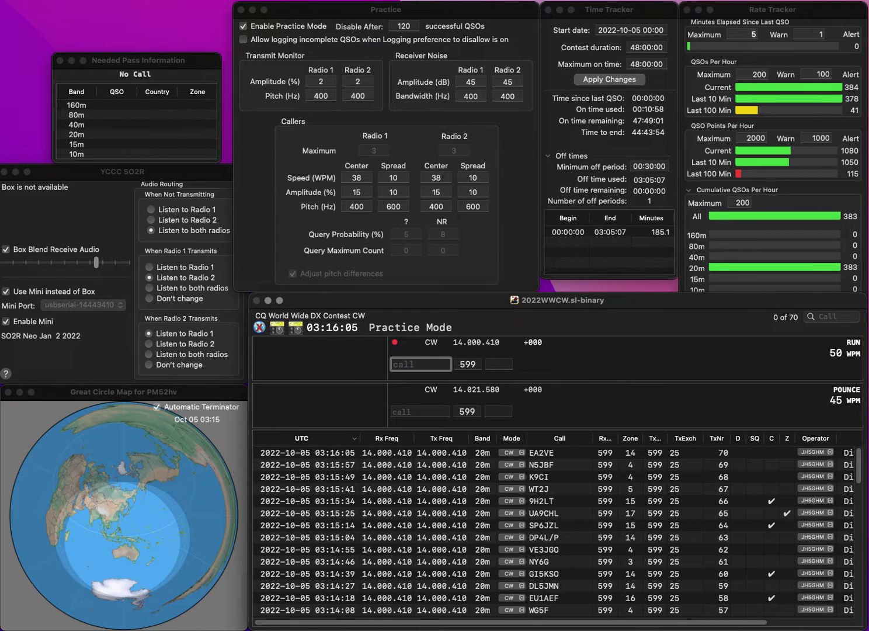
{"action": "type", "text": "EA7H"}
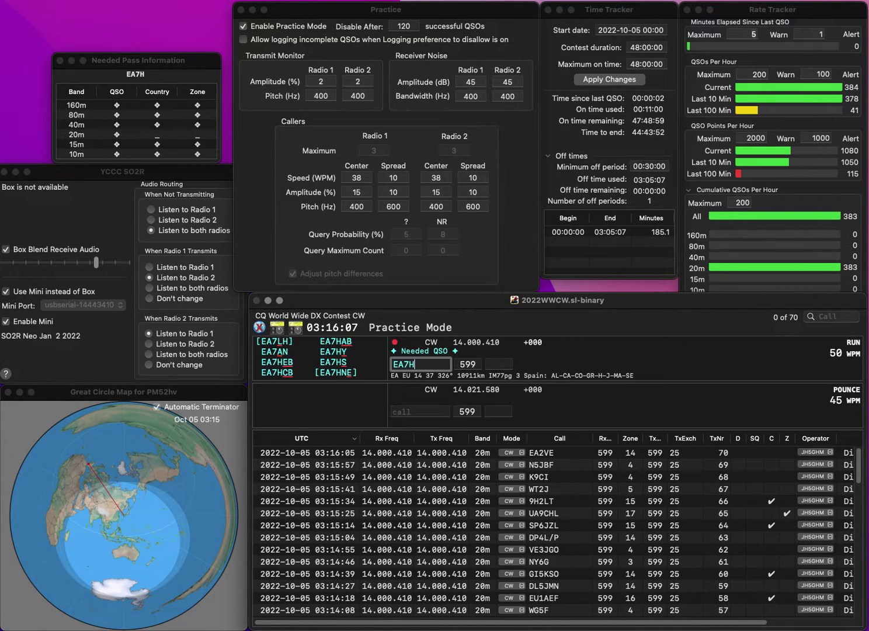
{"action": "key", "text": "BackSpace"}
{"action": "type", "text": "NE"}
{"action": "key", "text": "Left"}
{"action": "key", "text": "Left"}
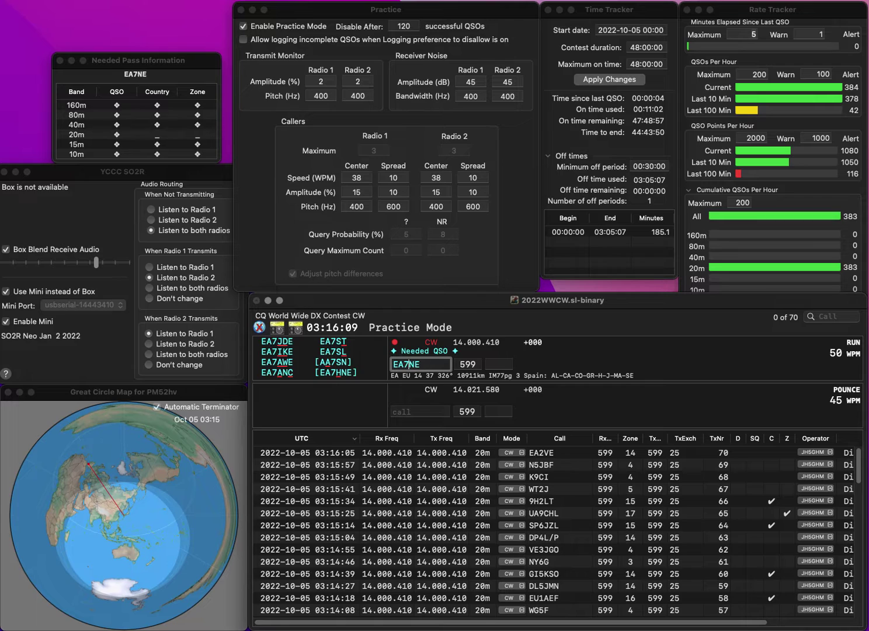
{"action": "type", "text": "H"}
{"action": "key", "text": "Tab"}
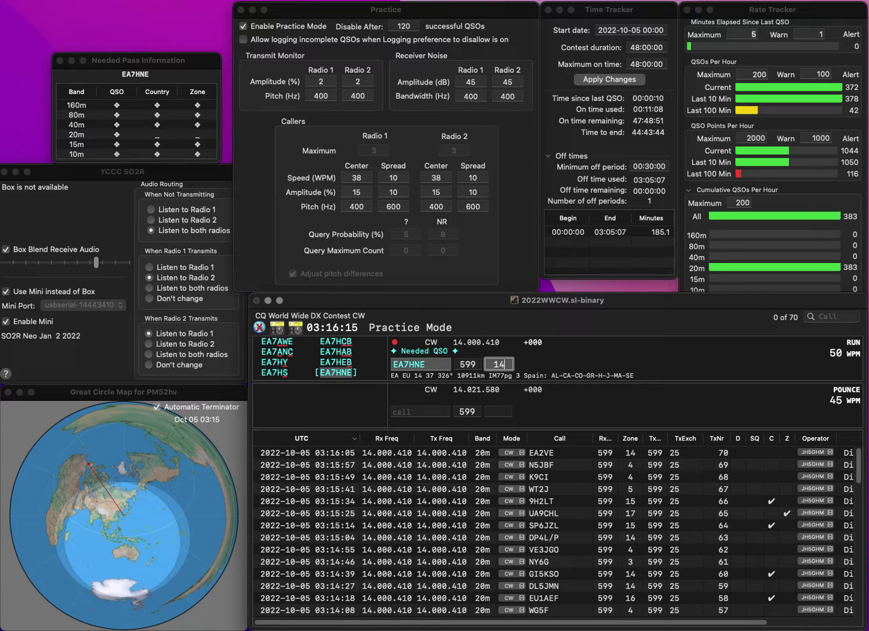
{"action": "key", "text": "Return"}
Log a run contact with WF1T on 20 m CW, received report 599 and zone 5.
{"action": "type", "text": "WF1T"}
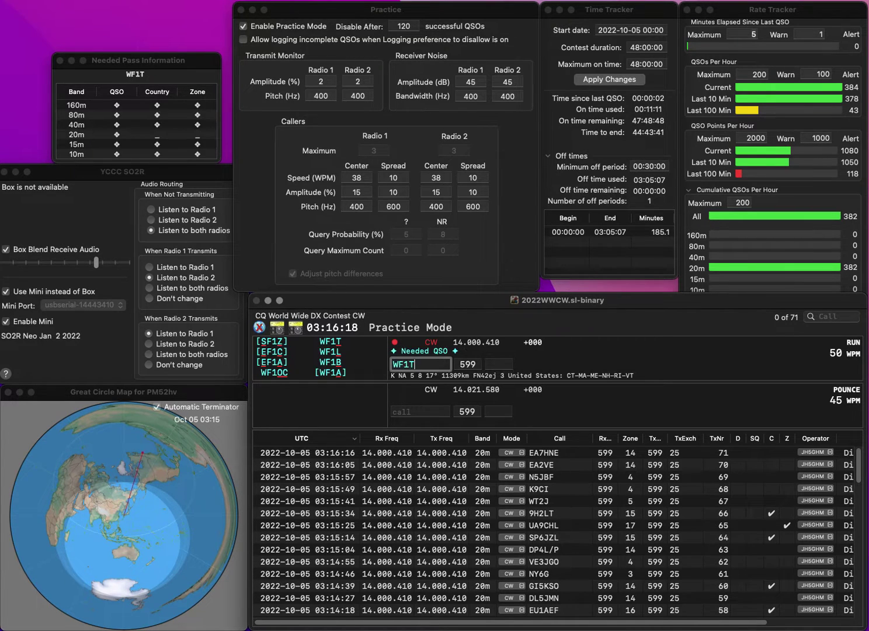
{"action": "key", "text": "space"}
{"action": "type", "text": "5"}
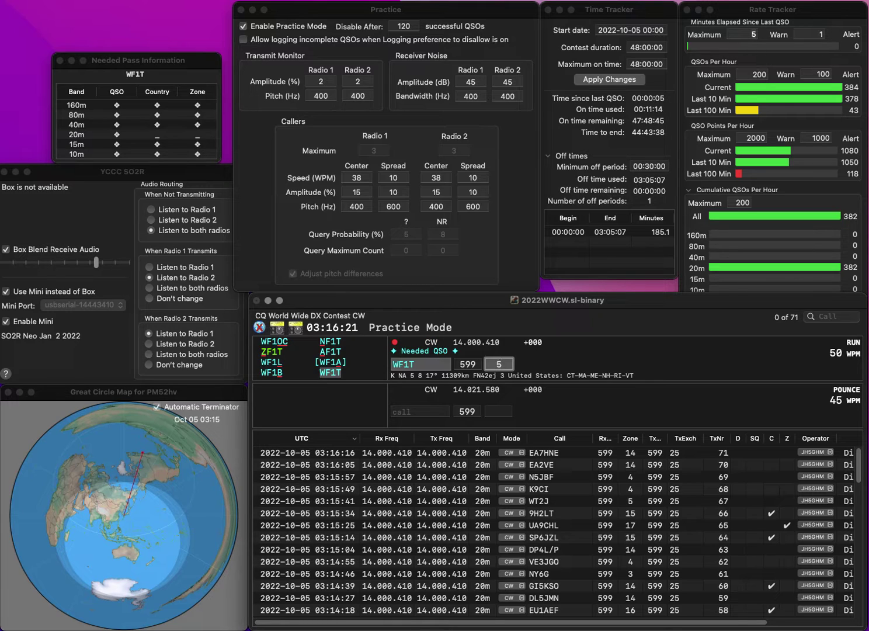
{"action": "key", "text": "Return"}
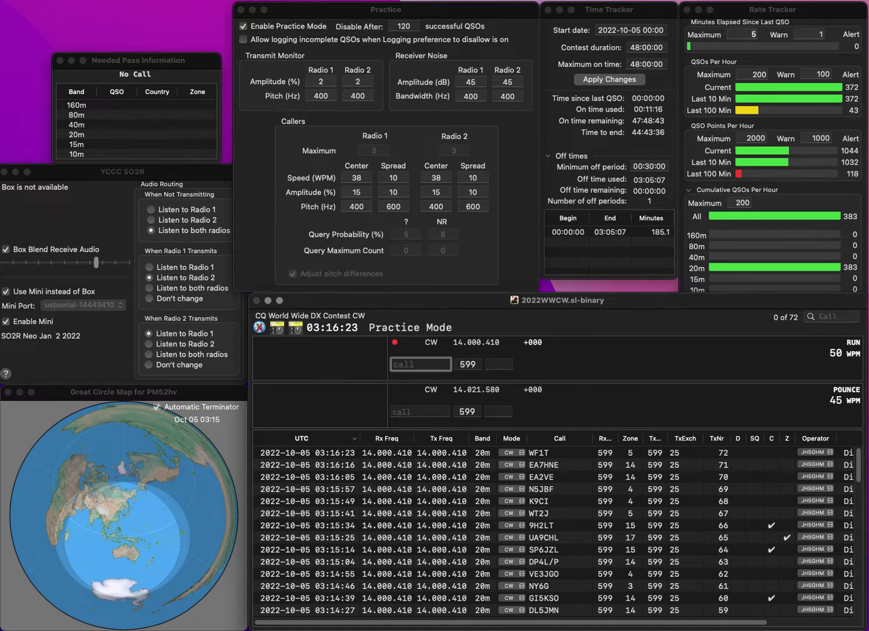
{"action": "type", "text": "K9XT"}
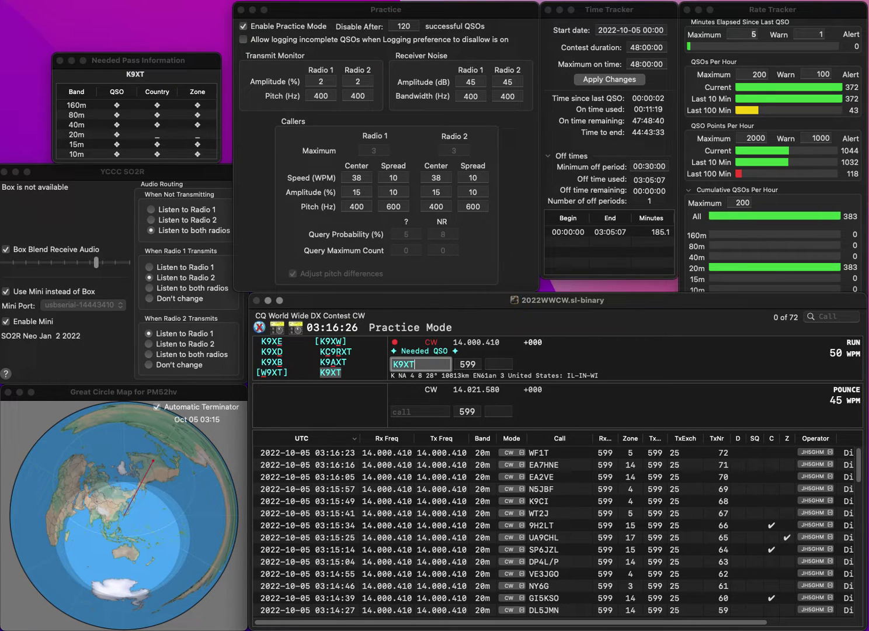
{"action": "key", "text": "space"}
{"action": "type", "text": "4"}
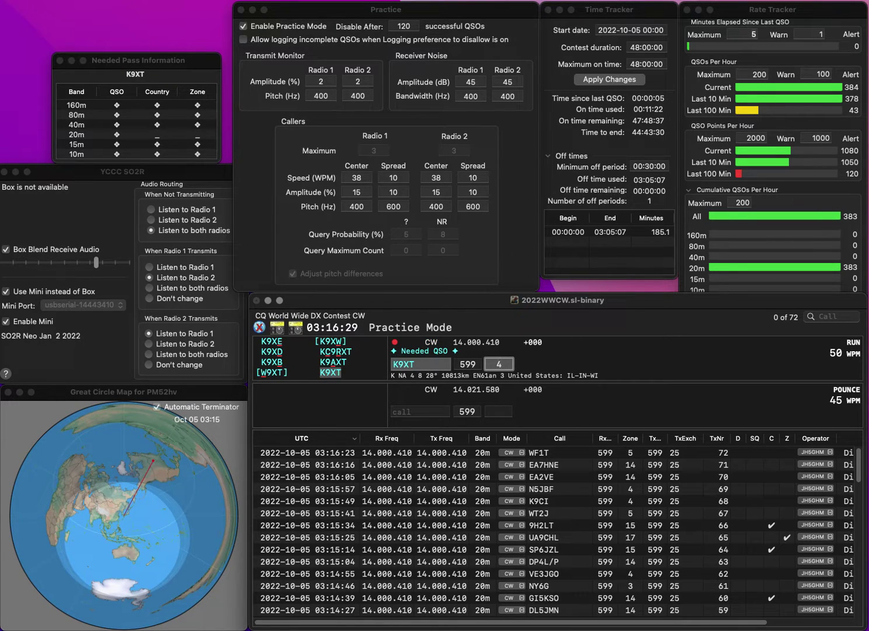
{"action": "key", "text": "Return"}
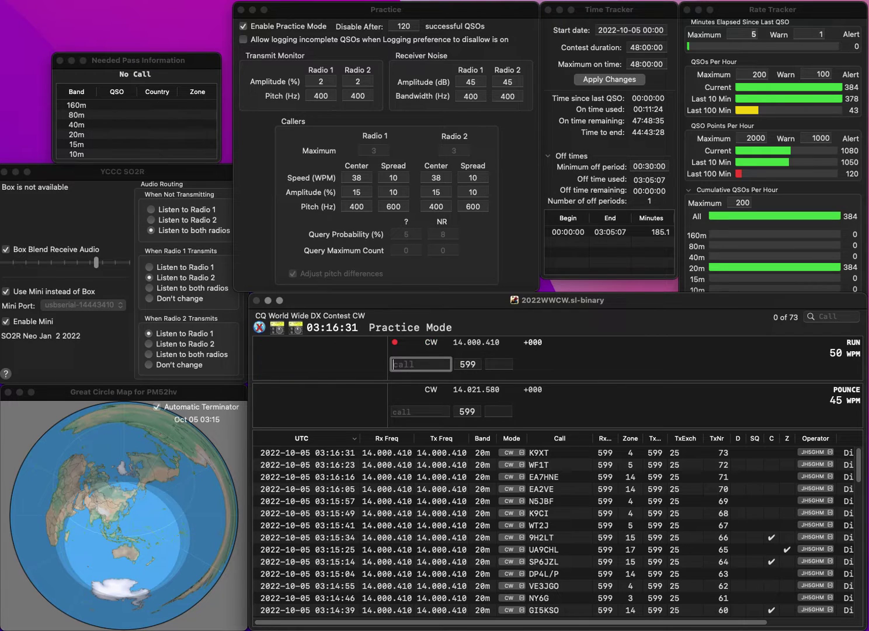
{"action": "type", "text": "K3VAN"}
{"action": "key", "text": "space"}
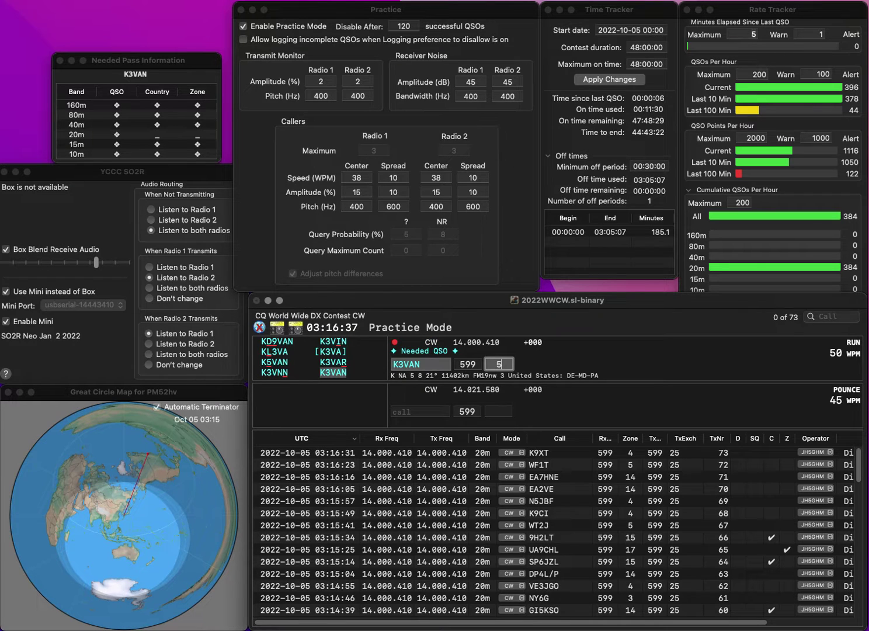
{"action": "key", "text": "Return"}
Log a run contact with KW8O on 20 m CW, received report 599 and zone 4.
{"action": "type", "text": "KW"}
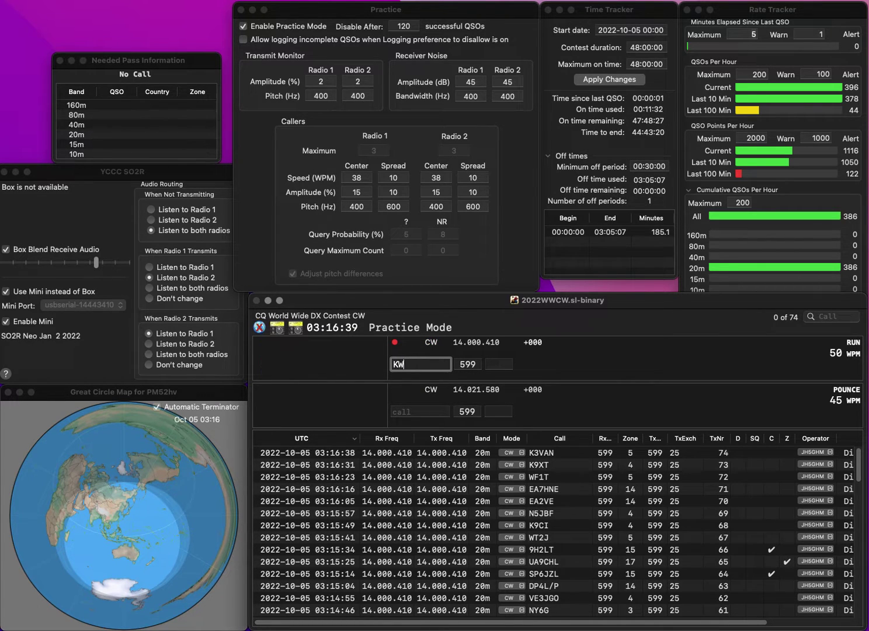
{"action": "type", "text": "80"}
{"action": "key", "text": "Return"}
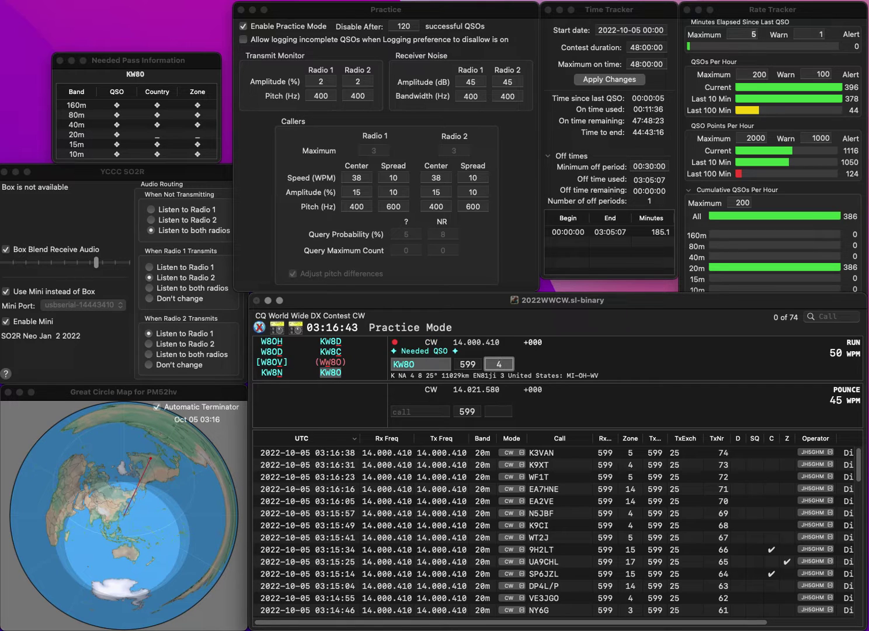
{"action": "key", "text": "Return"}
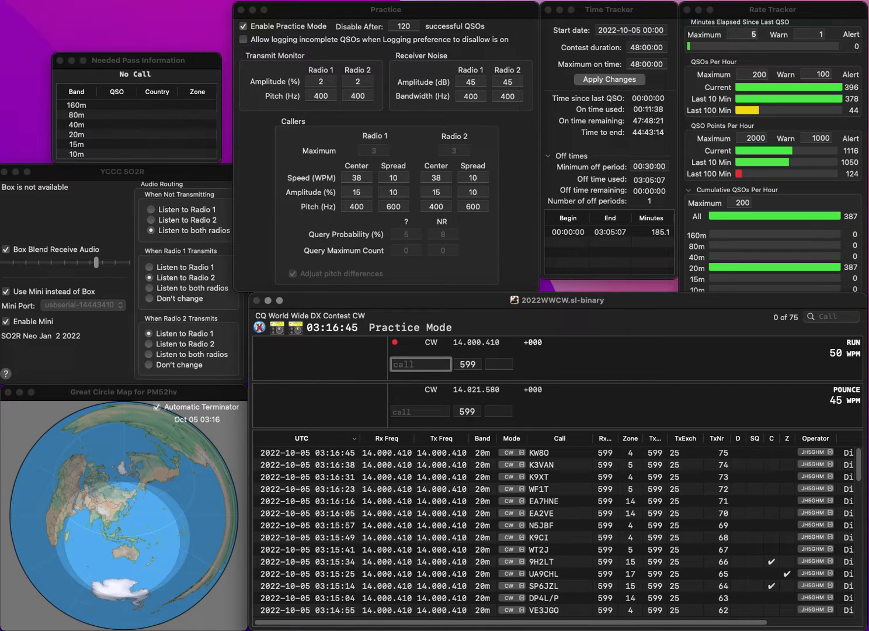
{"action": "type", "text": "YC1"}
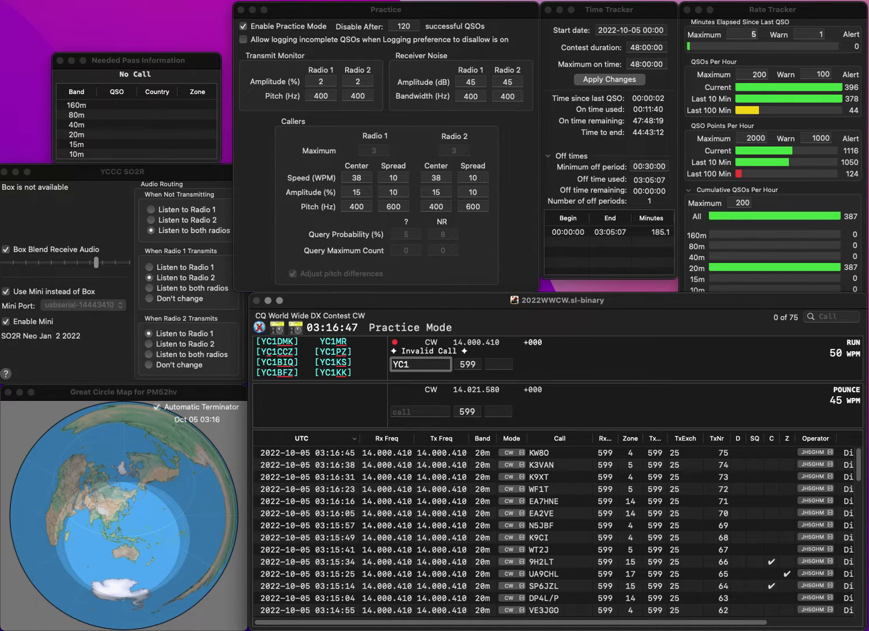
{"action": "type", "text": "GOP"}
{"action": "key", "text": "Return"}
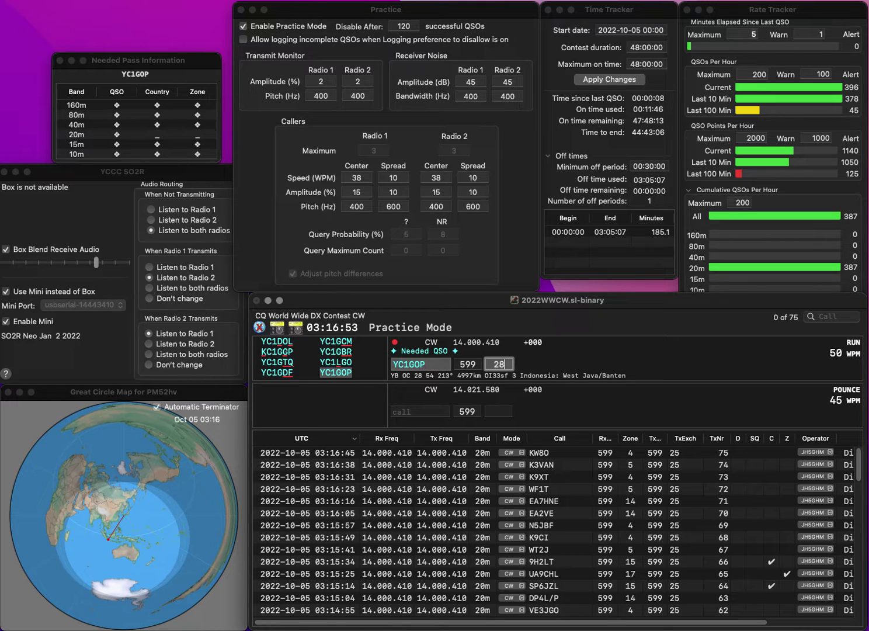
{"action": "key", "text": "Return"}
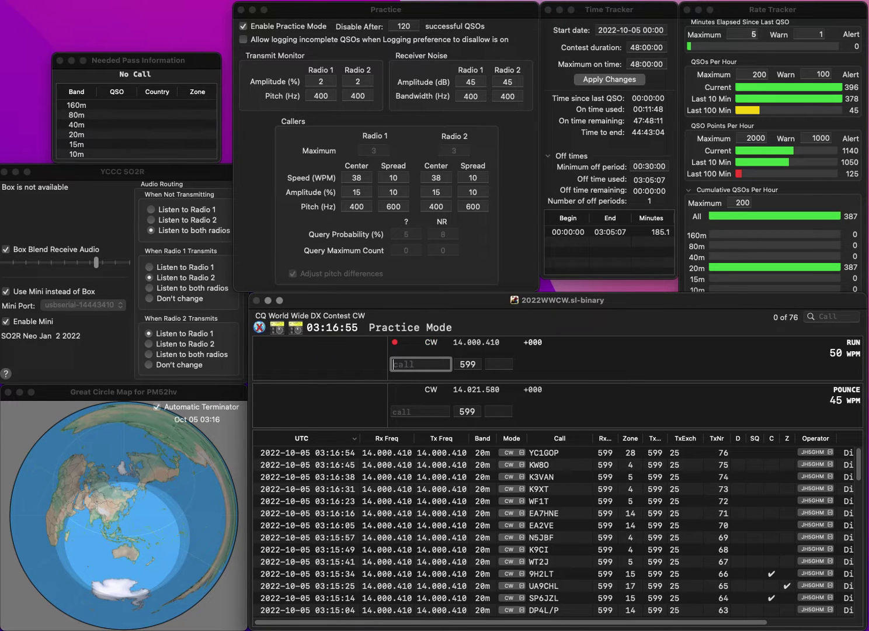
Correct the caller's call sign to WV2B and log the run contact on 20 m CW, received report 599 and zone 5.
{"action": "type", "text": "WV1"}
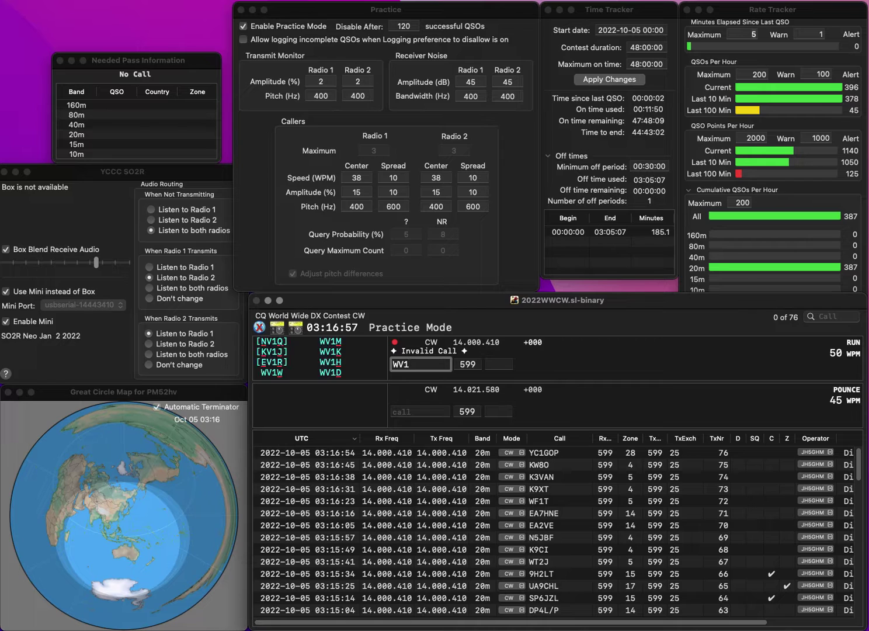
{"action": "type", "text": "B"}
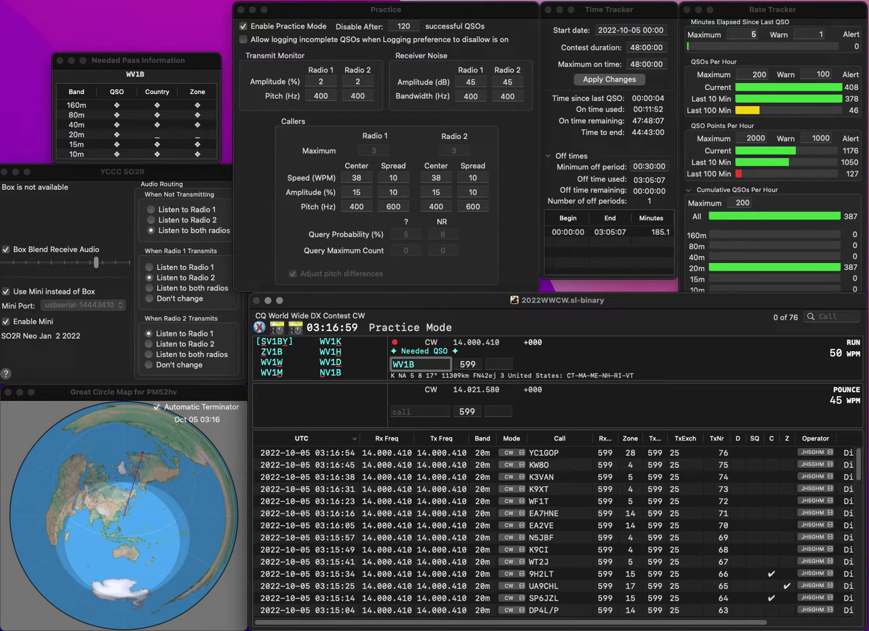
{"action": "left_click", "coordinate": [400, 364]}
{"action": "key", "text": "BackSpace"}
{"action": "type", "text": "V"}
{"action": "key", "text": "Delete"}
{"action": "type", "text": "2"}
{"action": "key", "text": "Tab"}
{"action": "type", "text": "5"}
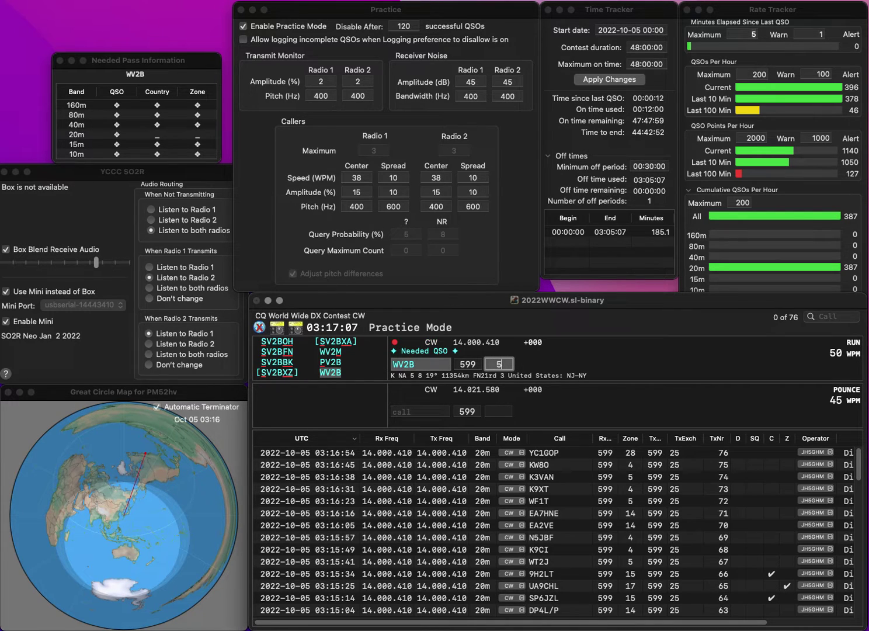
{"action": "key", "text": "Return"}
{"action": "type", "text": "VE"}
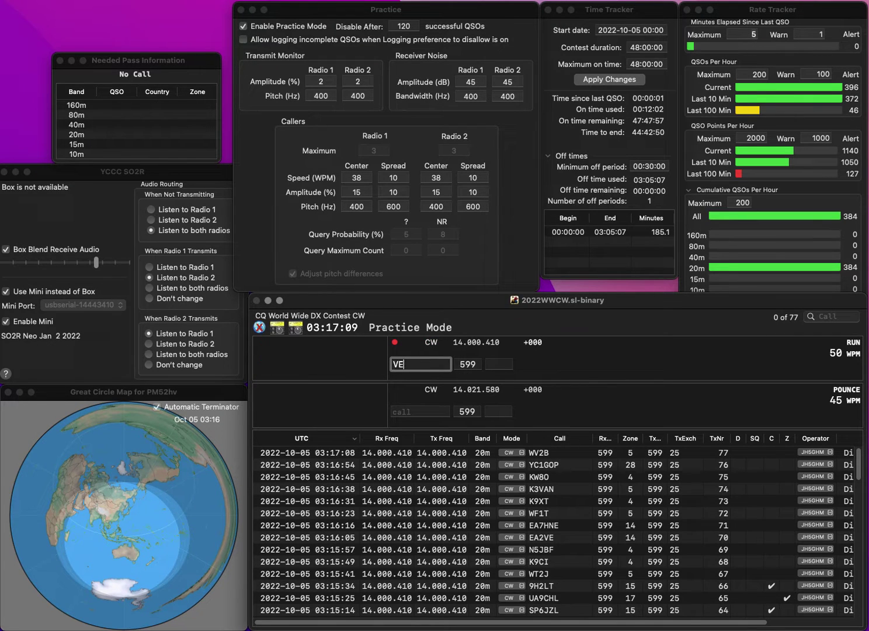
{"action": "type", "text": "3XN"}
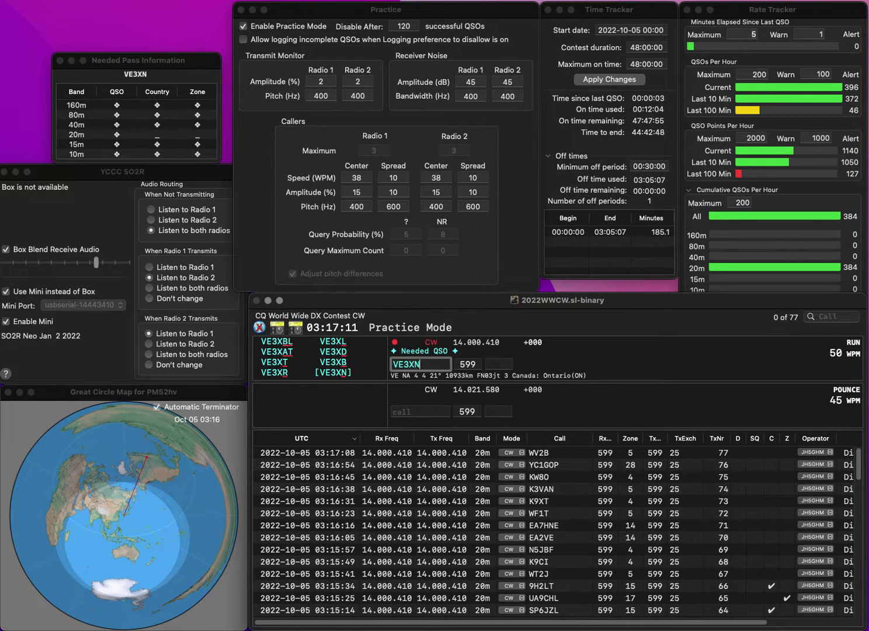
{"action": "type", "text": "S"}
{"action": "key", "text": "space"}
{"action": "type", "text": "4"}
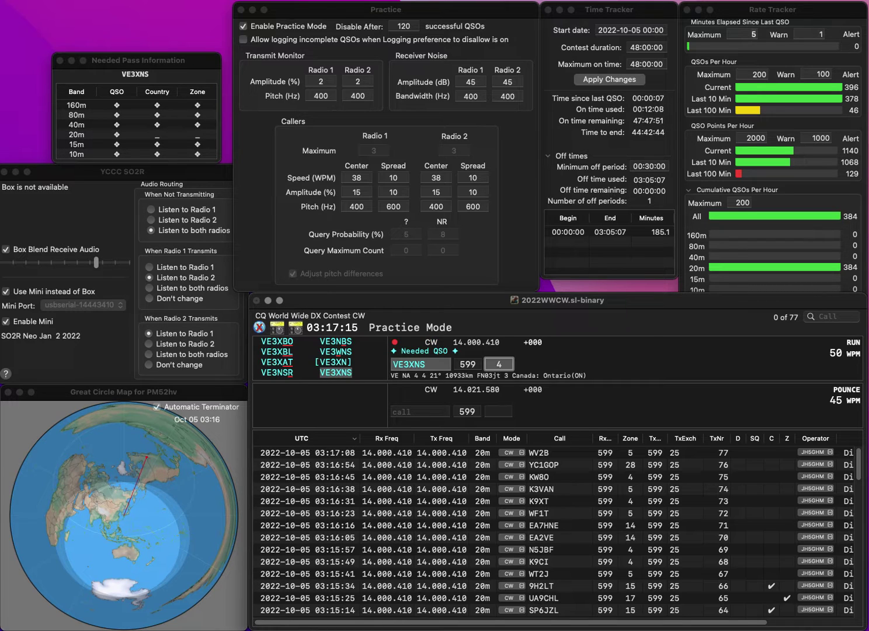
{"action": "key", "text": "Return"}
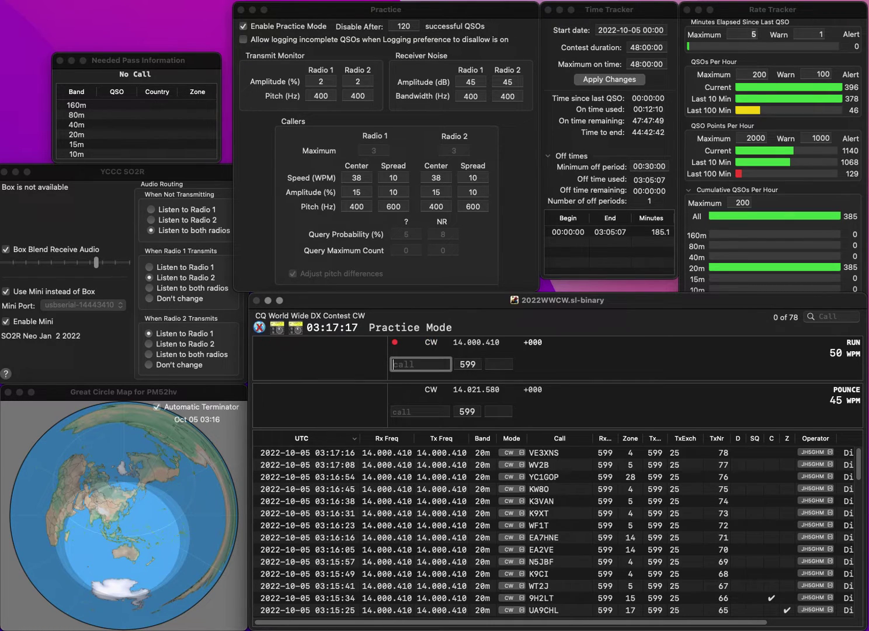
{"action": "type", "text": "JT1CD"}
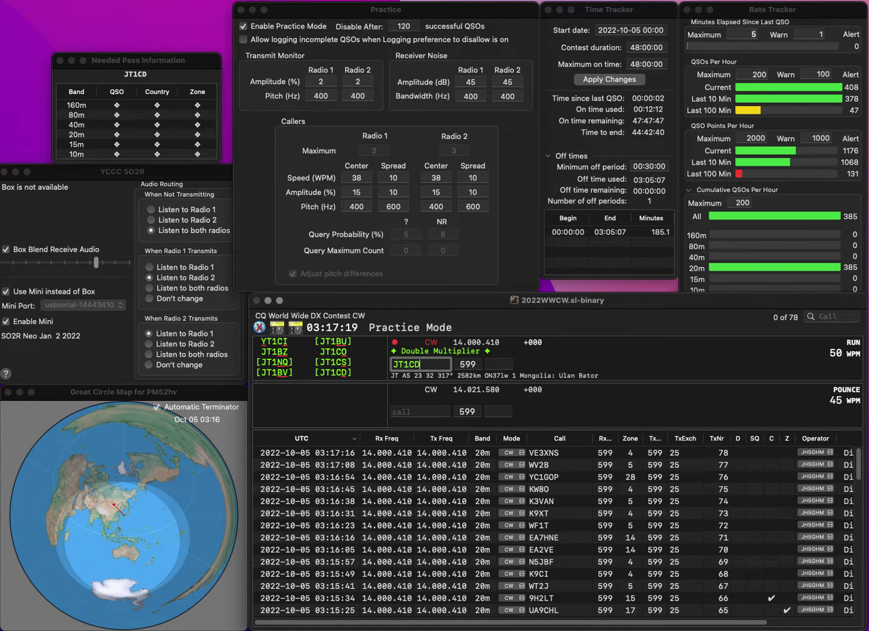
{"action": "key", "text": "Tab"}
{"action": "type", "text": "23"}
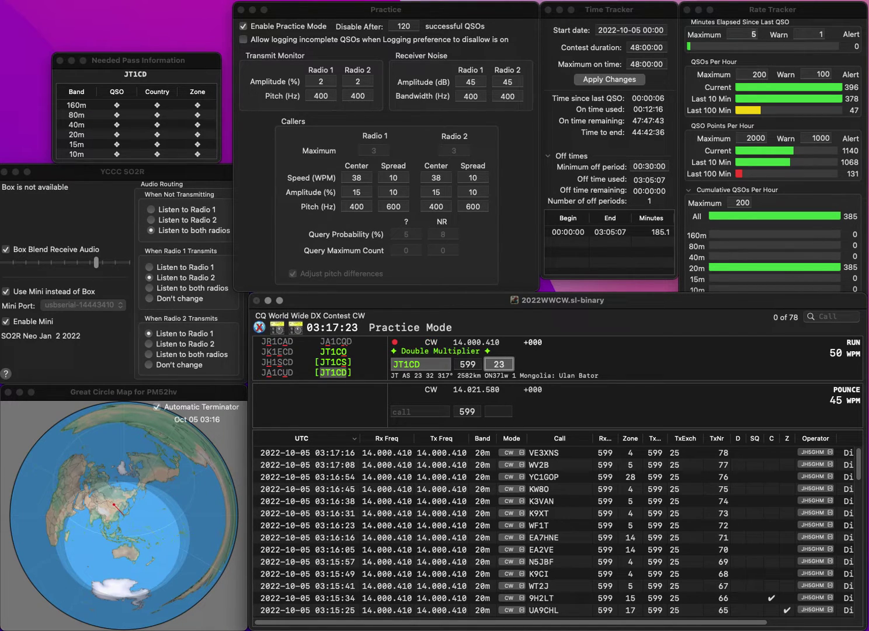
{"action": "key", "text": "Return"}
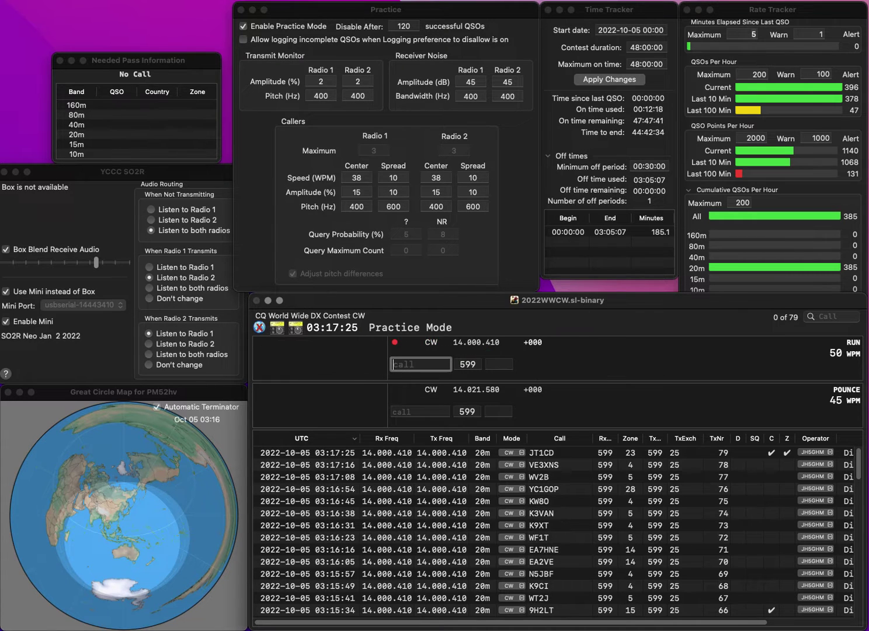
{"action": "type", "text": "DG7"}
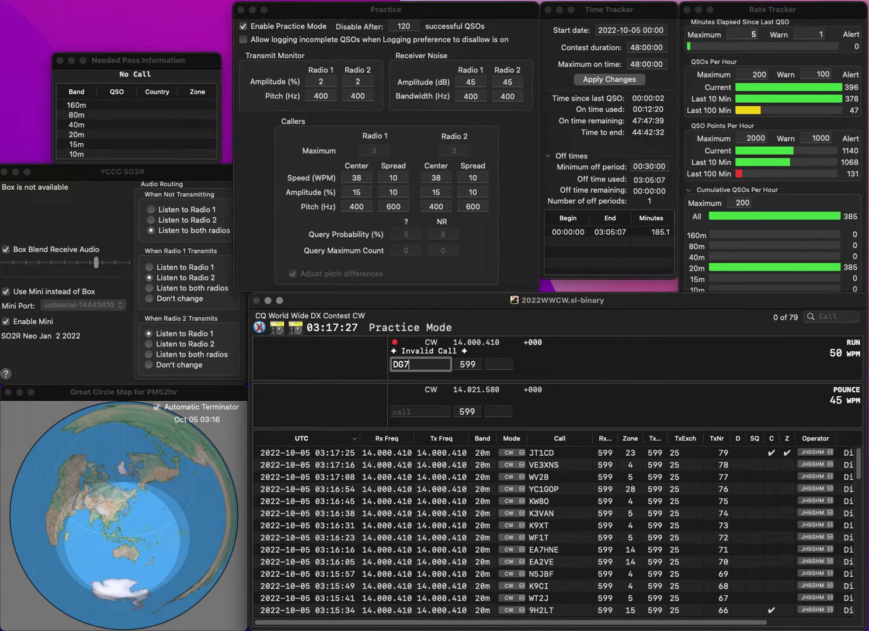
{"action": "type", "text": "NBR"}
{"action": "key", "text": "Home"}
{"action": "key", "text": "Delete"}
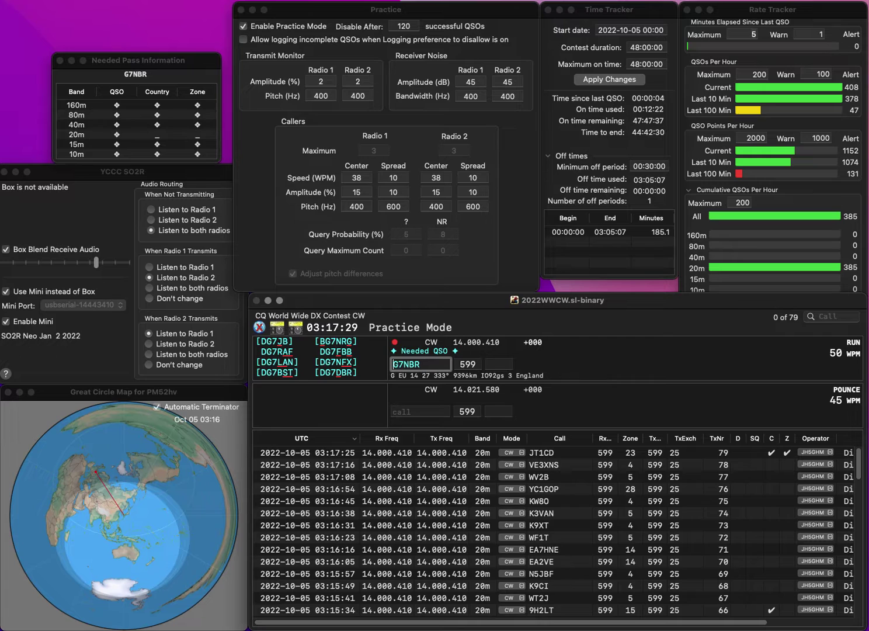
{"action": "type", "text": "D"}
{"action": "key", "text": "End"}
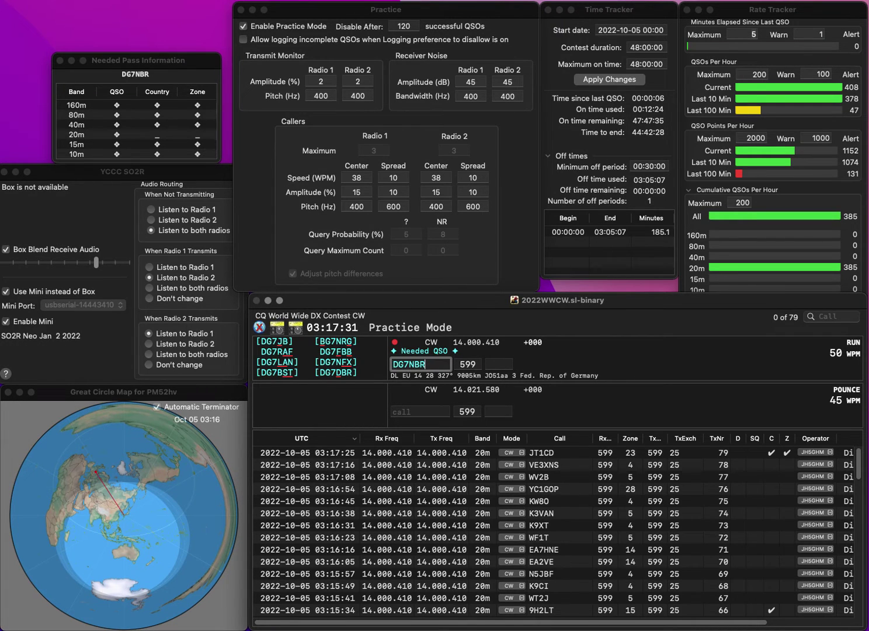
{"action": "key", "text": "Left"}
{"action": "key", "text": "Left"}
{"action": "key", "text": "BackSpace"}
{"action": "type", "text": "D"}
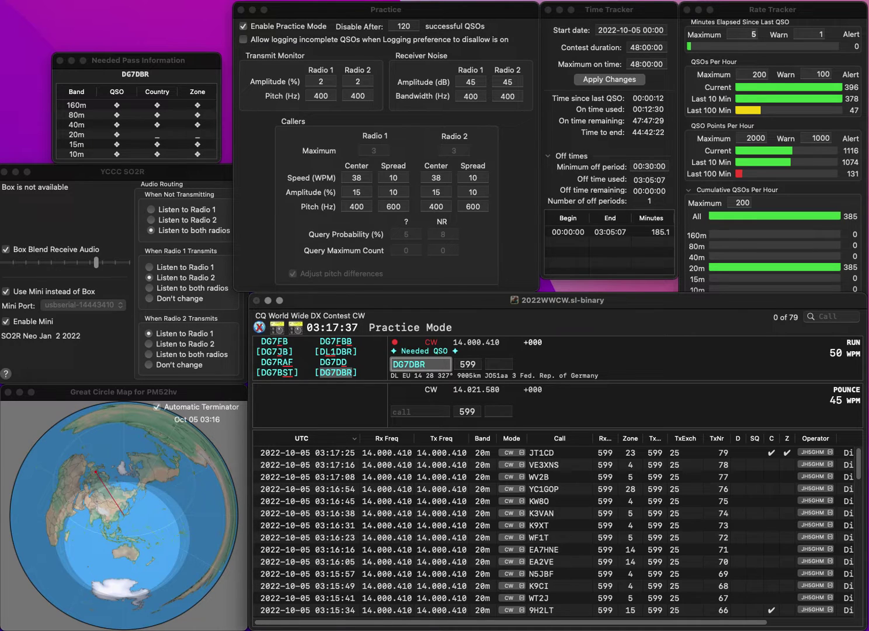
{"action": "key", "text": "Tab"}
{"action": "type", "text": "14"}
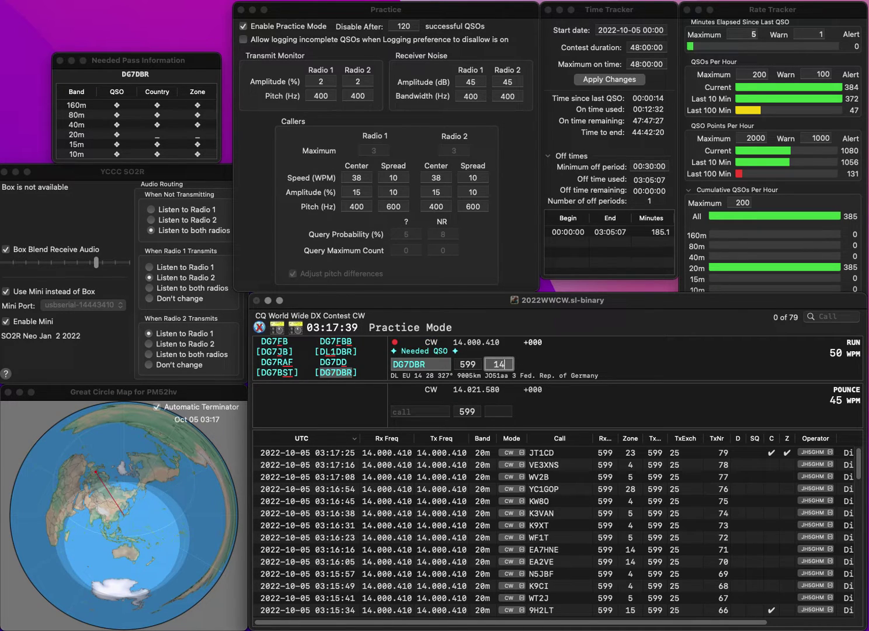
{"action": "key", "text": "Return"}
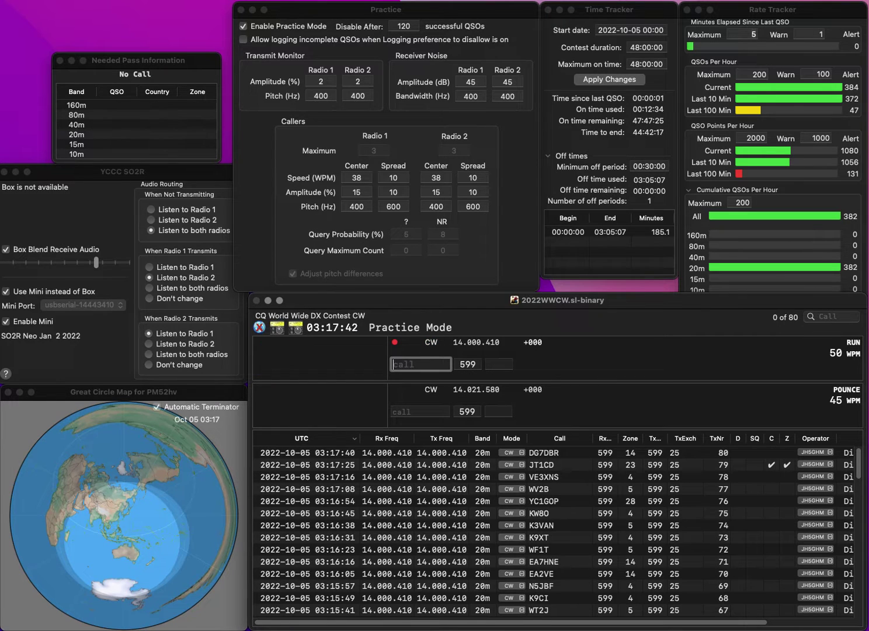
{"action": "type", "text": "G4EMM"}
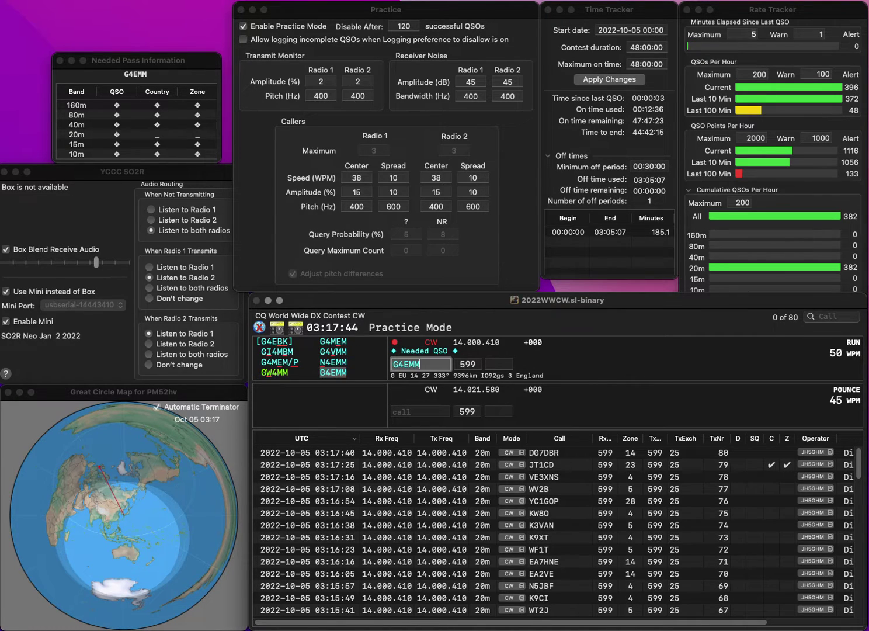
{"action": "key", "text": "Tab"}
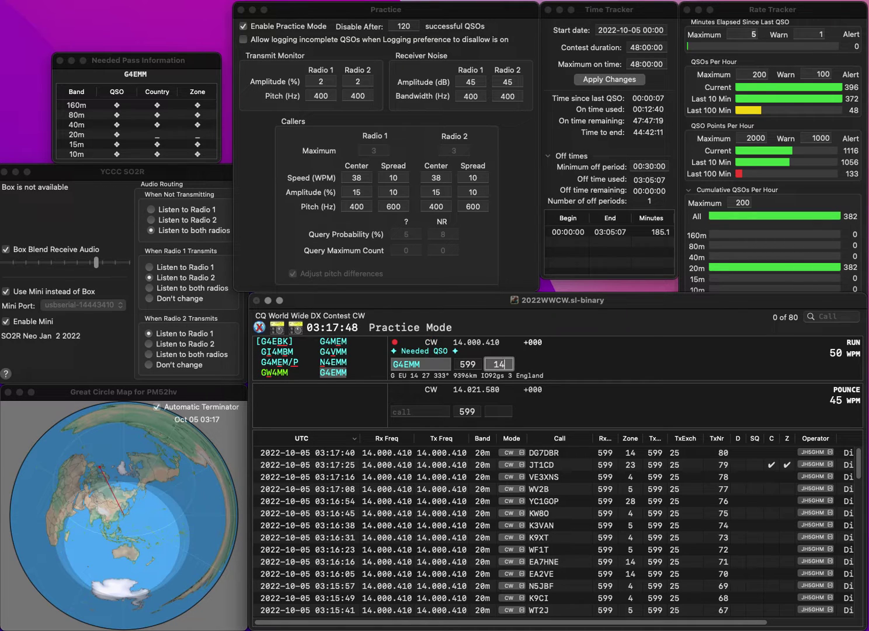
{"action": "key", "text": "Return"}
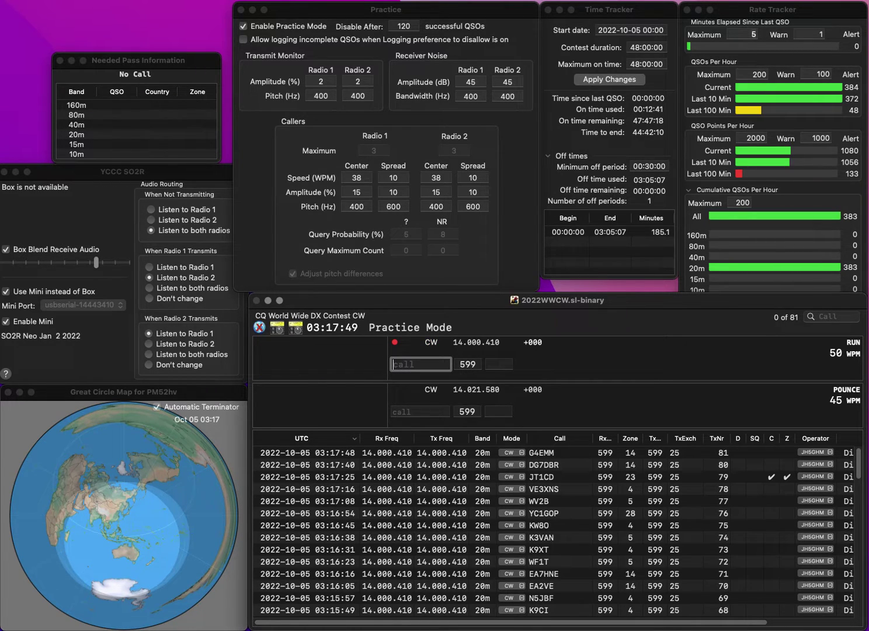
{"action": "type", "text": "JH3"}
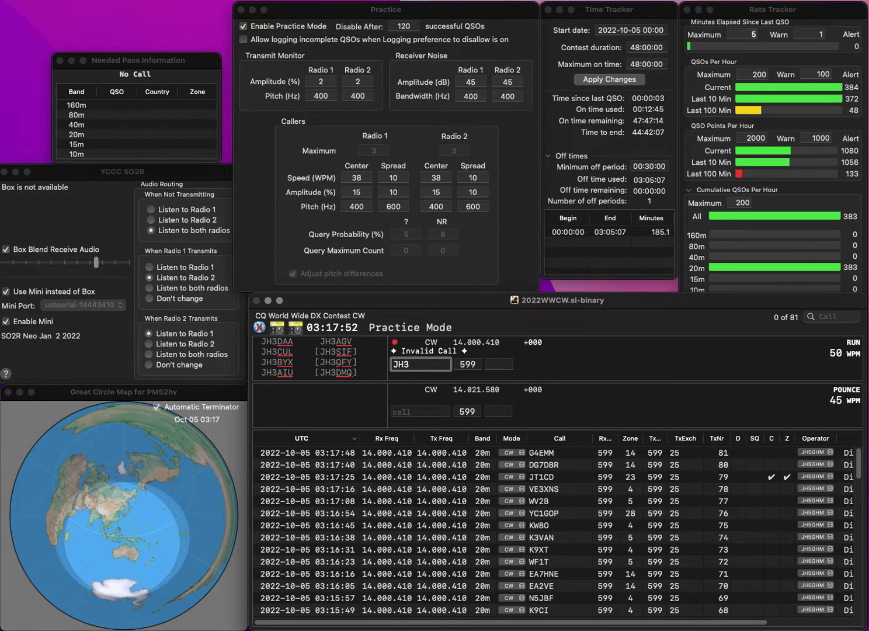
{"action": "type", "text": "XDF"}
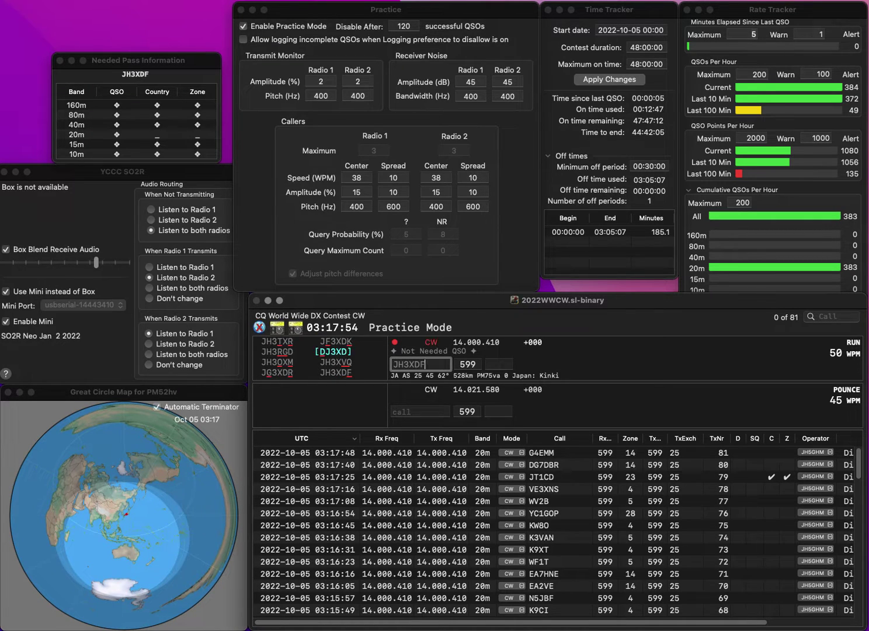
{"action": "key", "text": "Return"}
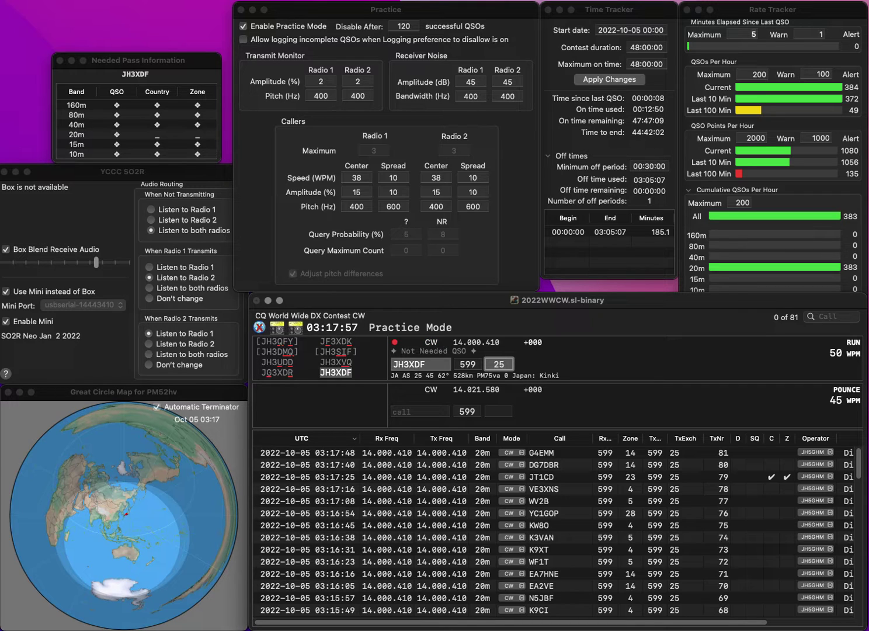
{"action": "key", "text": "Return"}
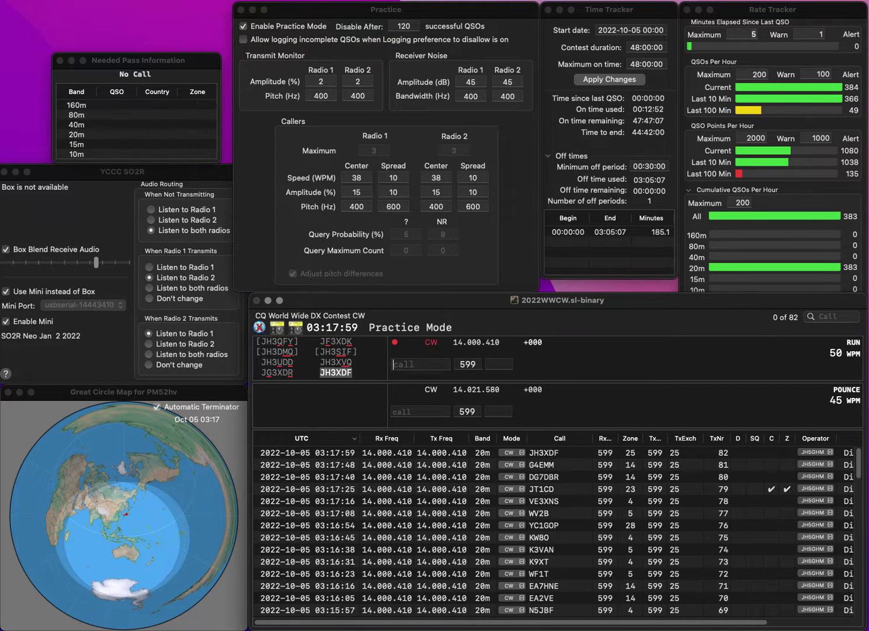
{"action": "type", "text": "W"}
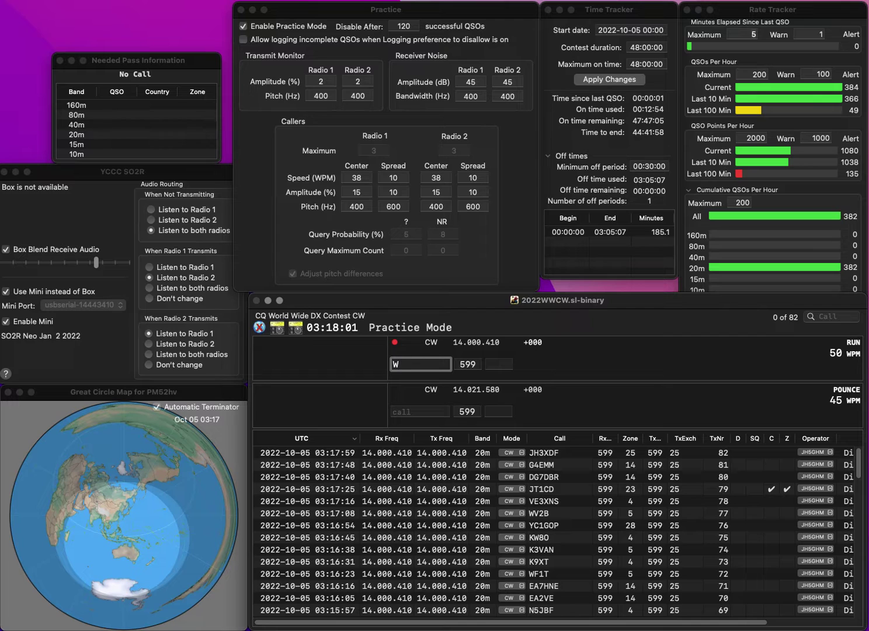
{"action": "type", "text": "0SDJ"}
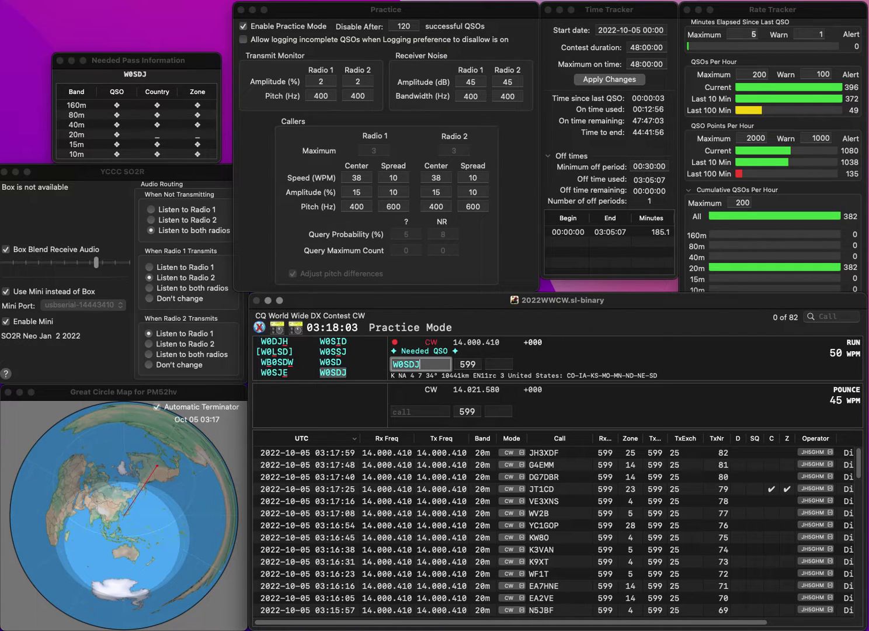
{"action": "key", "text": "space"}
{"action": "type", "text": "4"}
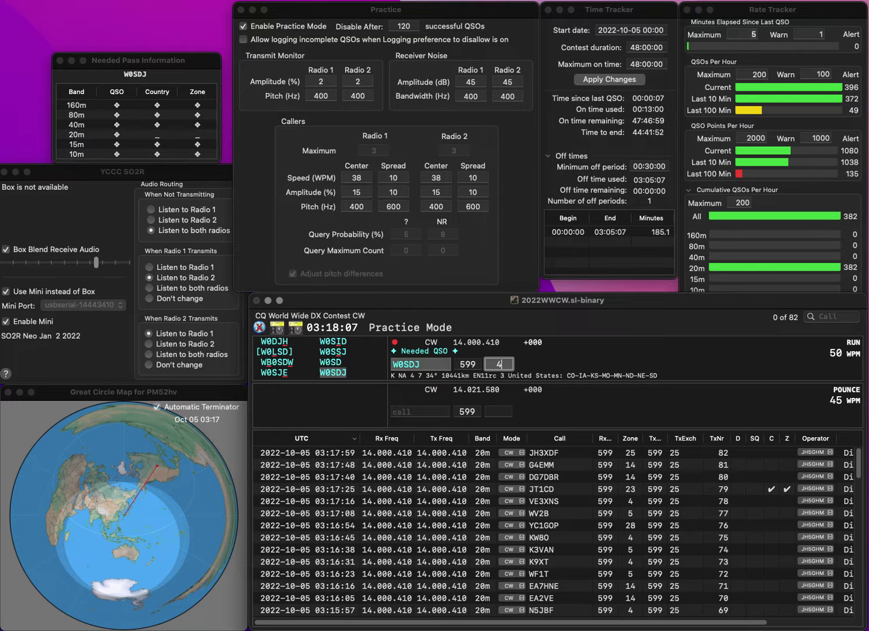
{"action": "key", "text": "Return"}
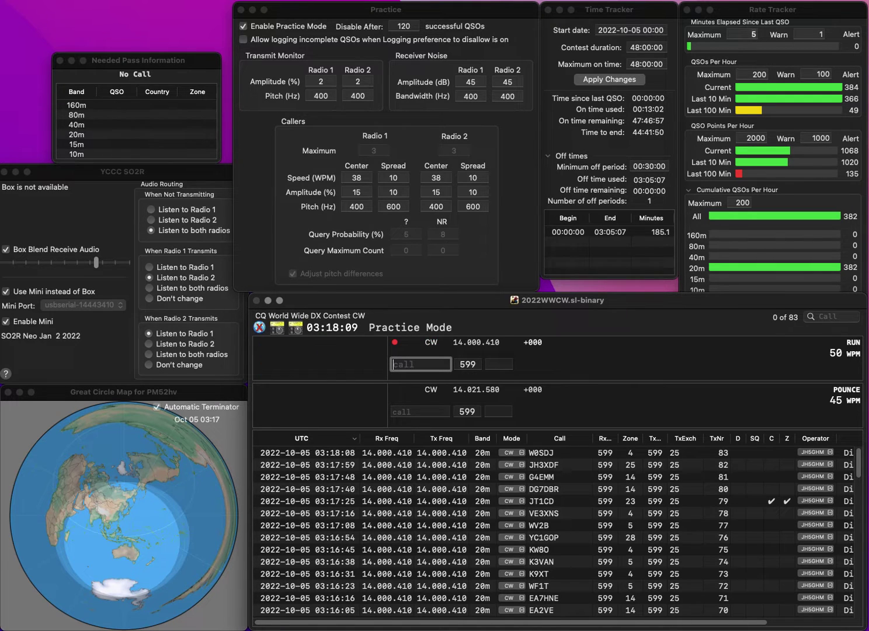
{"action": "type", "text": "KN0R"}
{"action": "key", "text": "space"}
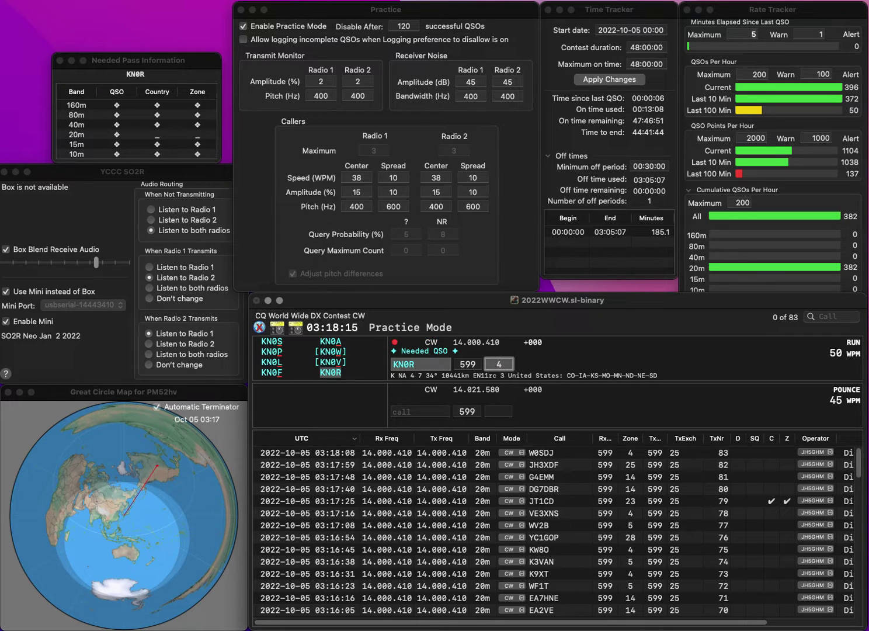
{"action": "key", "text": "Return"}
{"action": "type", "text": "W"}
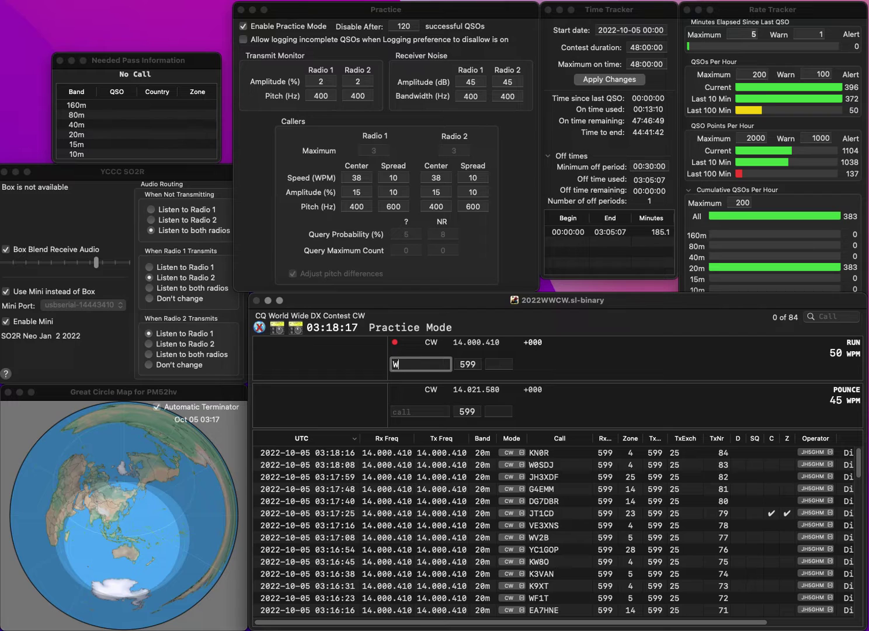
{"action": "type", "text": "6HFJ"}
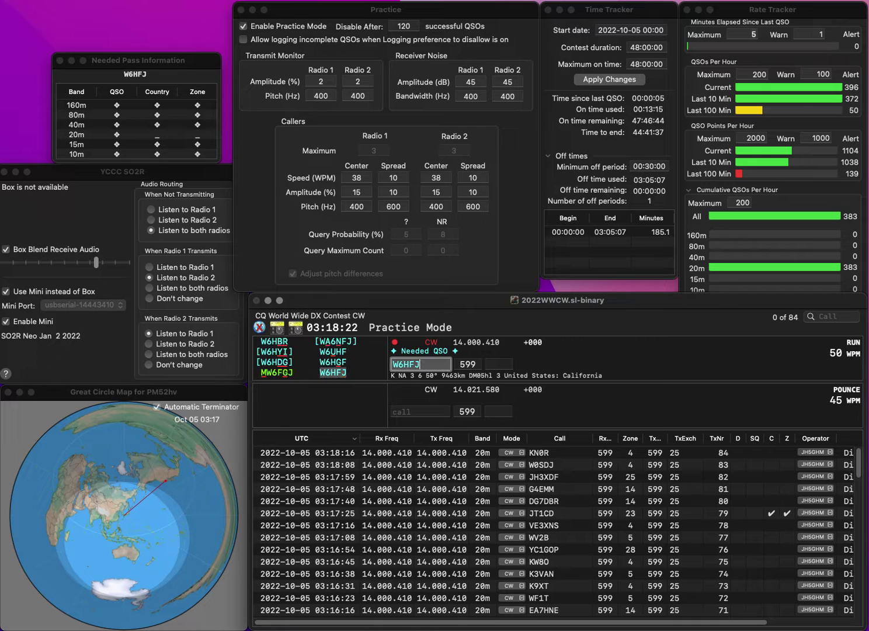
{"action": "key", "text": "space"}
{"action": "type", "text": "3"}
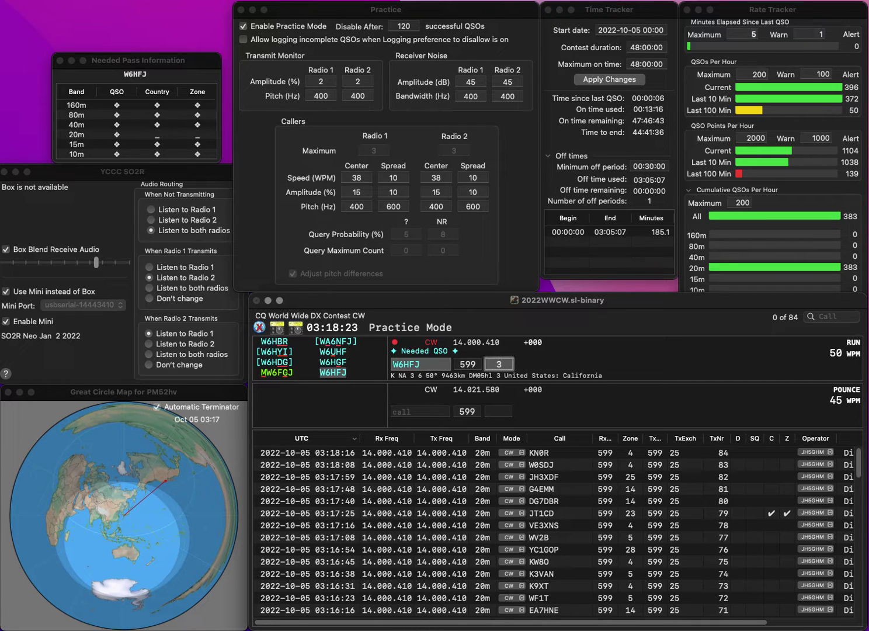
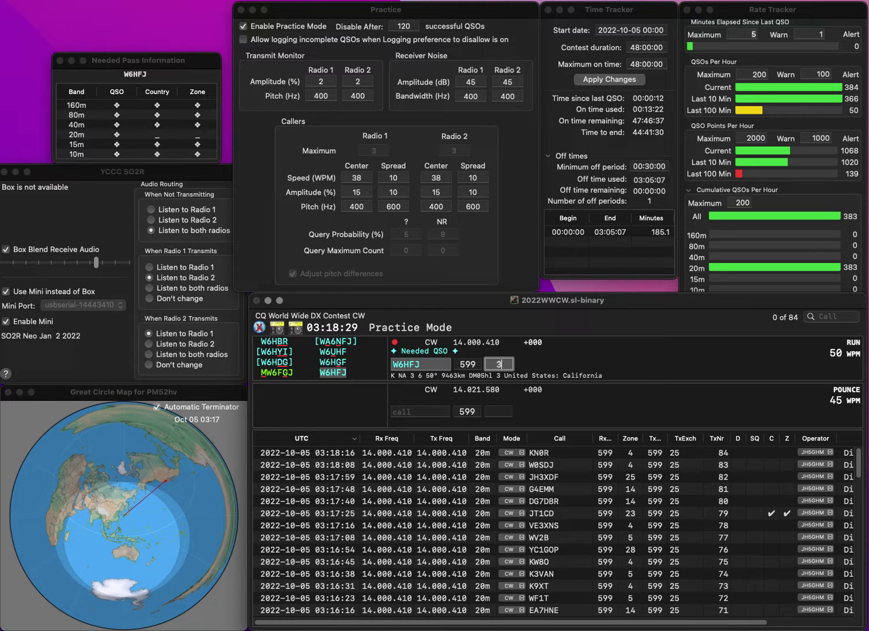
{"action": "key", "text": "Return"}
{"action": "type", "text": "K"}
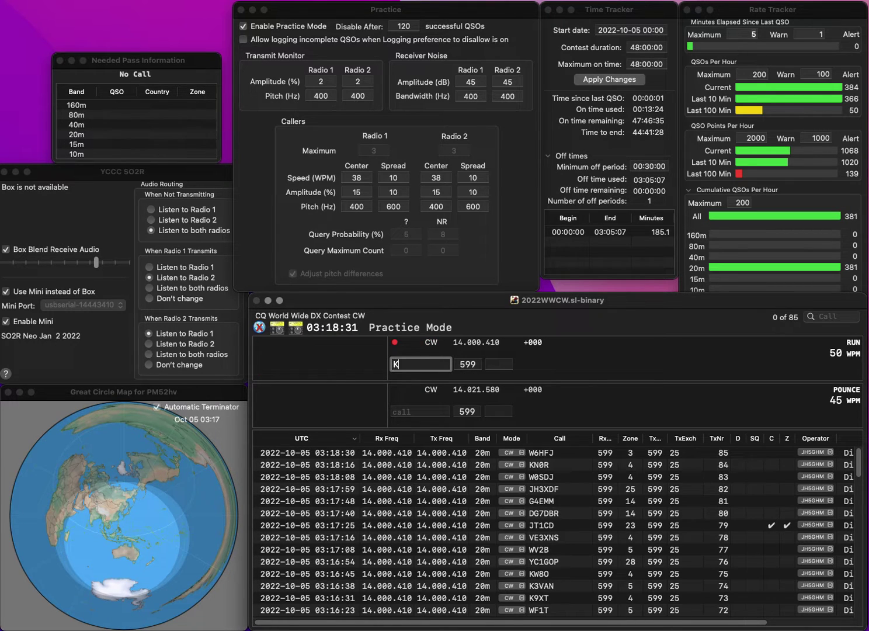
{"action": "type", "text": "C3RPO"}
{"action": "key", "text": "space"}
{"action": "type", "text": "5"}
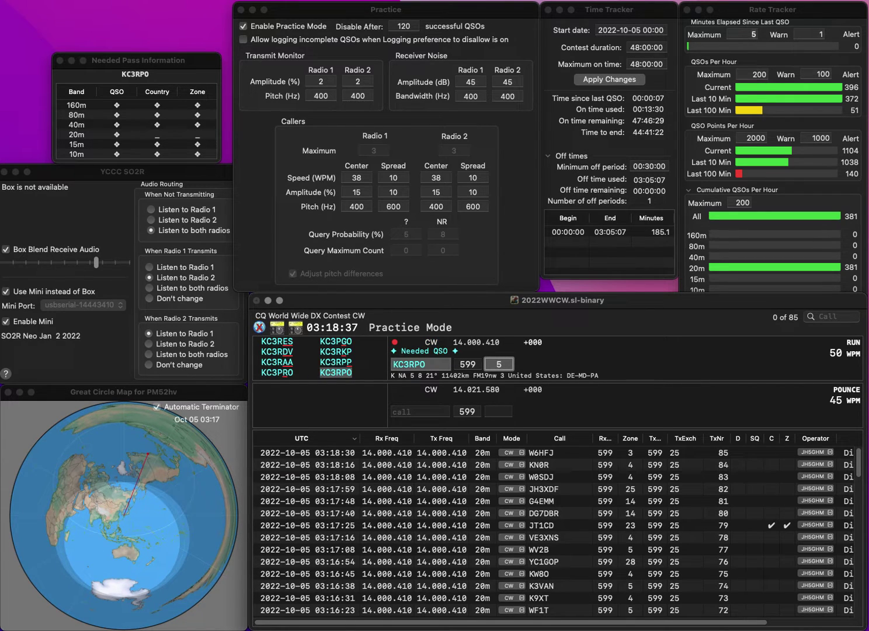
{"action": "key", "text": "Return"}
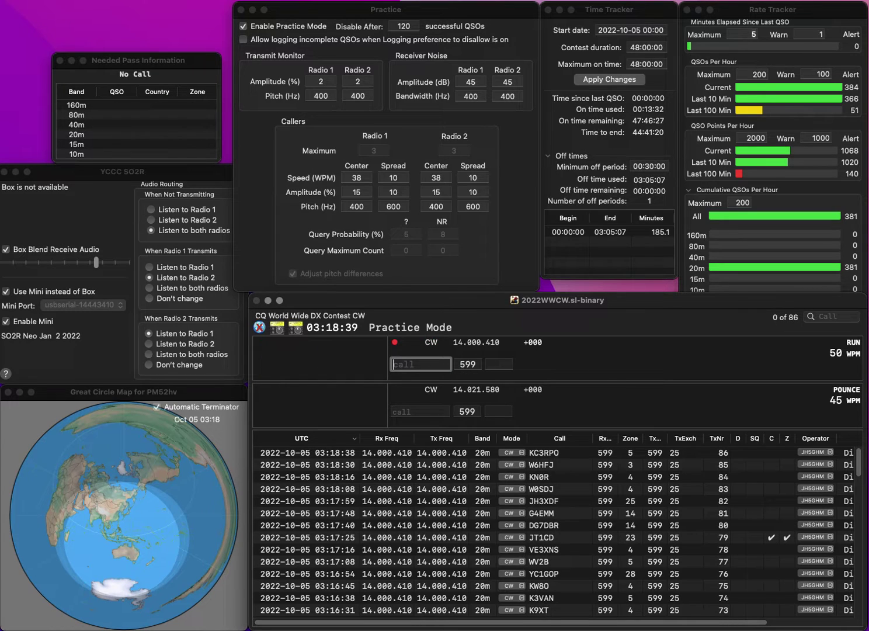
{"action": "type", "text": "SP7JO"}
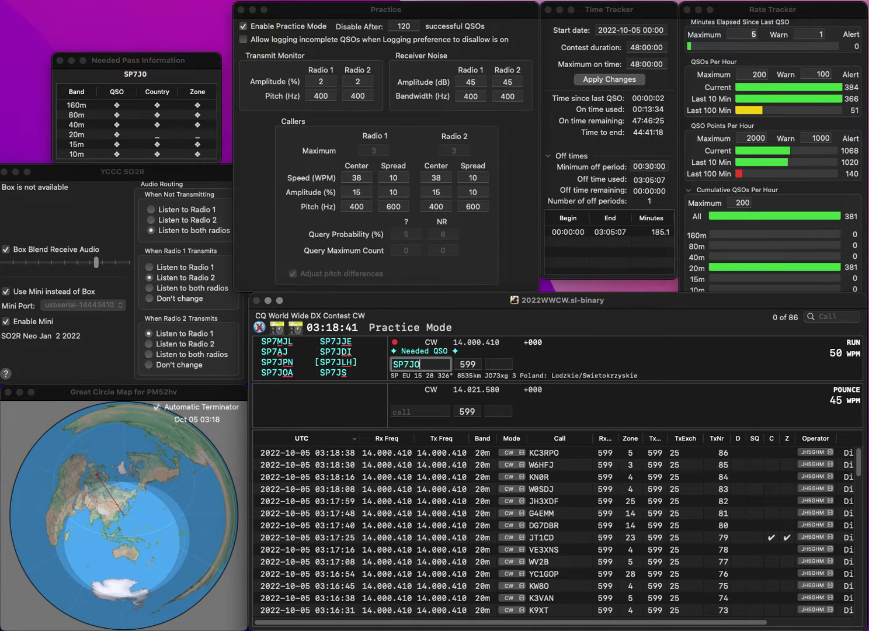
{"action": "type", "text": "A"}
{"action": "key", "text": "Return"}
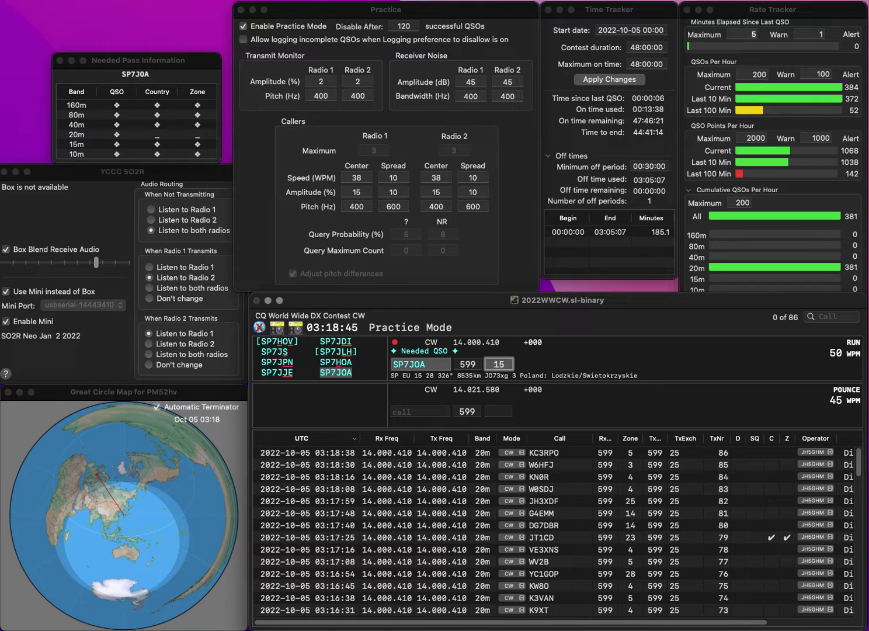
{"action": "key", "text": "Return"}
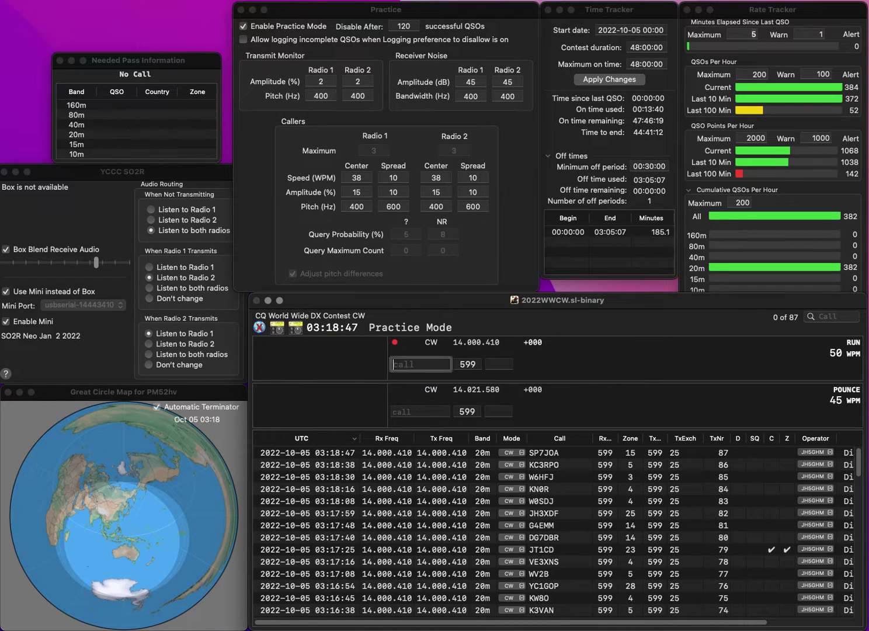
{"action": "type", "text": "KG"}
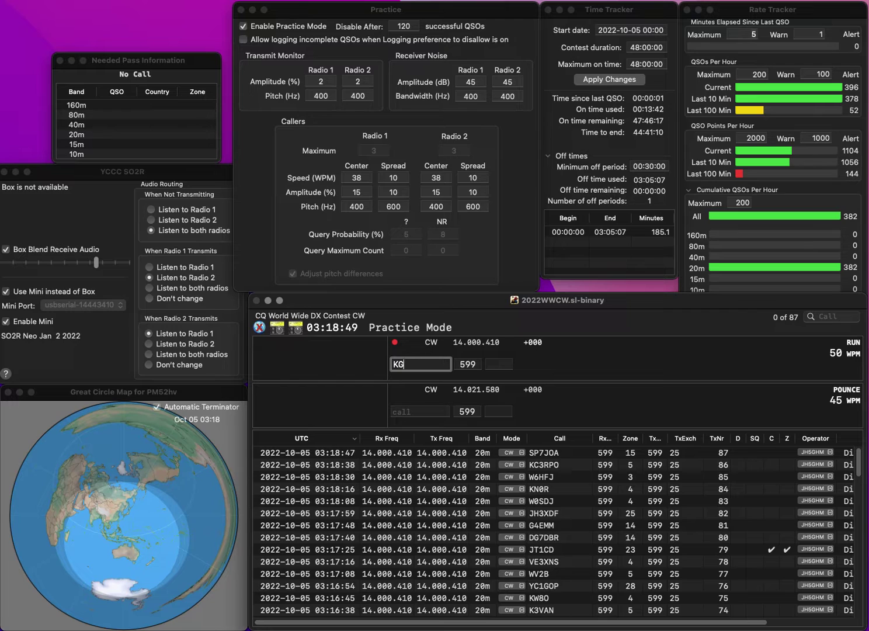
{"action": "type", "text": "5UK"}
{"action": "key", "text": "space"}
{"action": "type", "text": "4"}
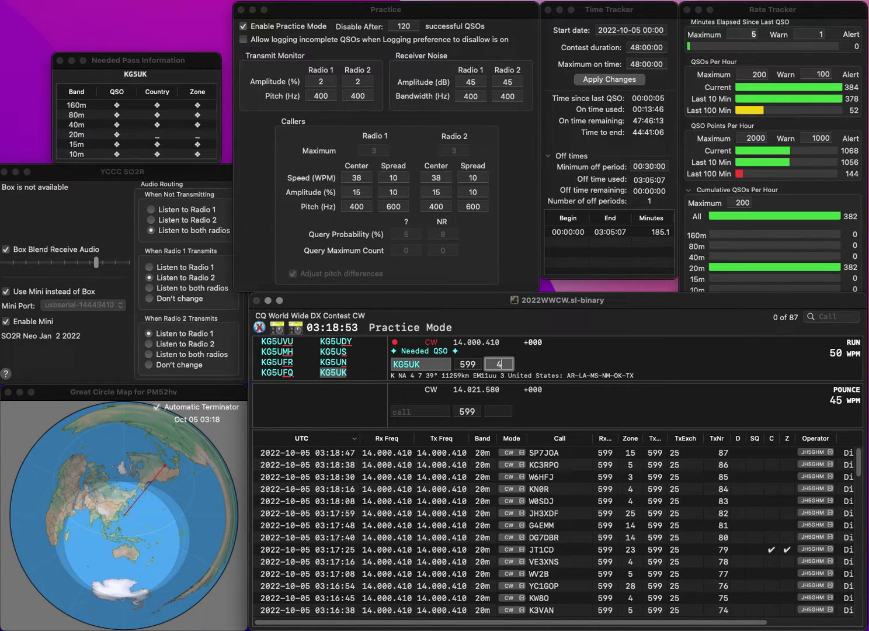
{"action": "key", "text": "Return"}
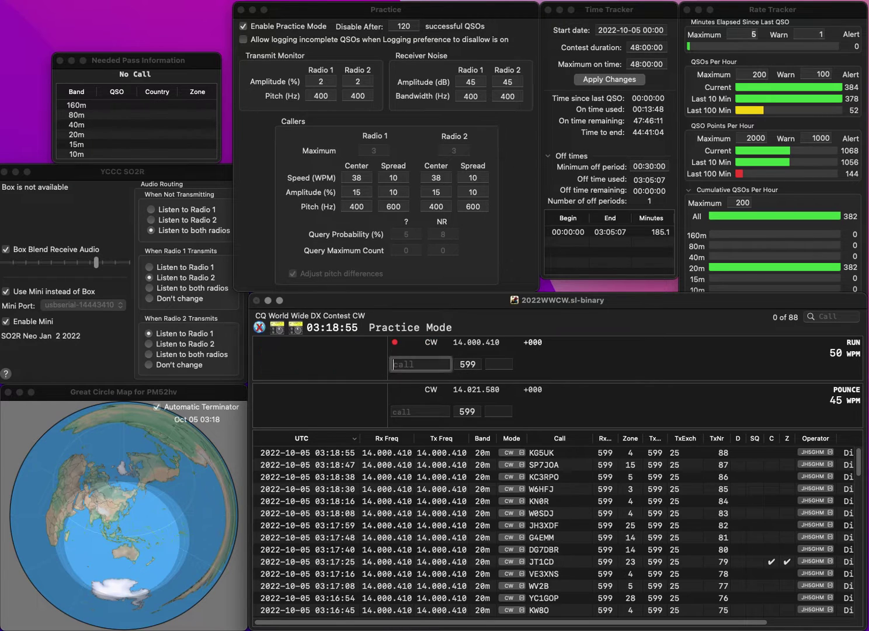
{"action": "type", "text": "JA"}
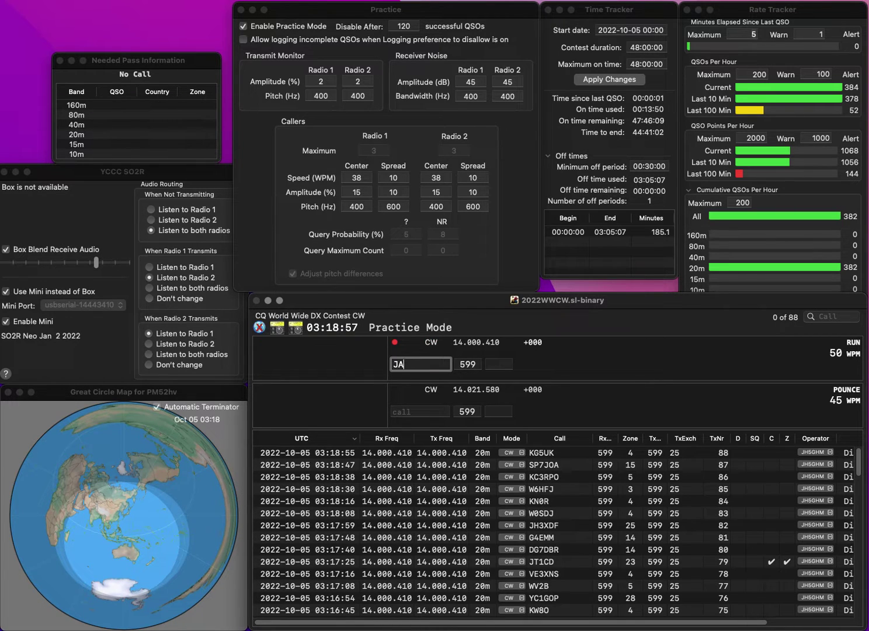
{"action": "type", "text": "2KGF"}
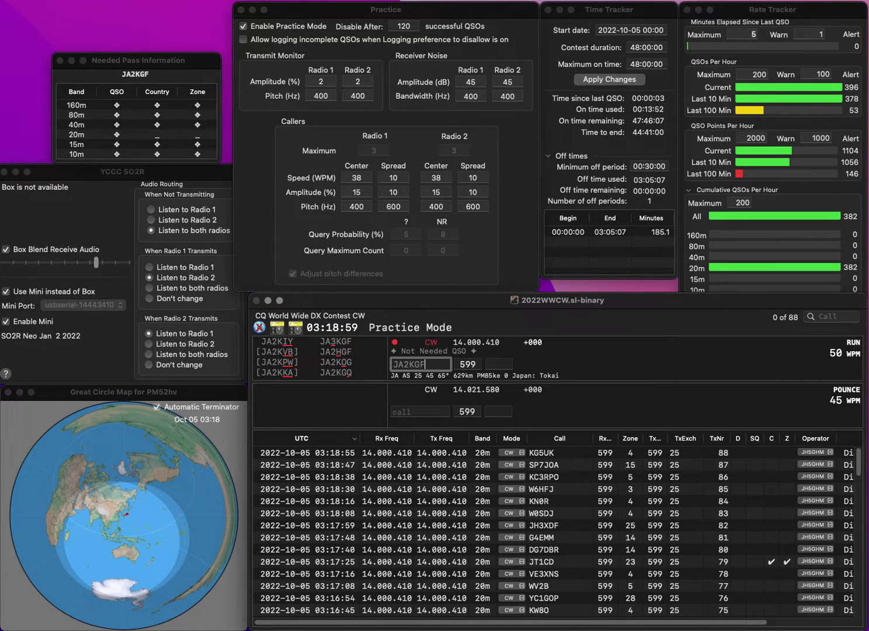
{"action": "left_click", "coordinate": [420, 364]}
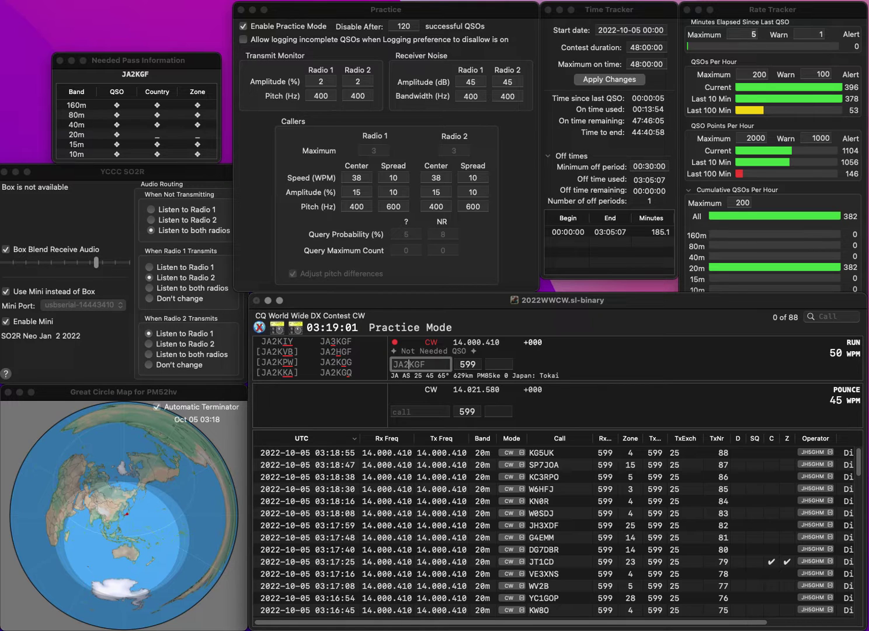
{"action": "key", "text": "BackSpace"}
{"action": "type", "text": "3"}
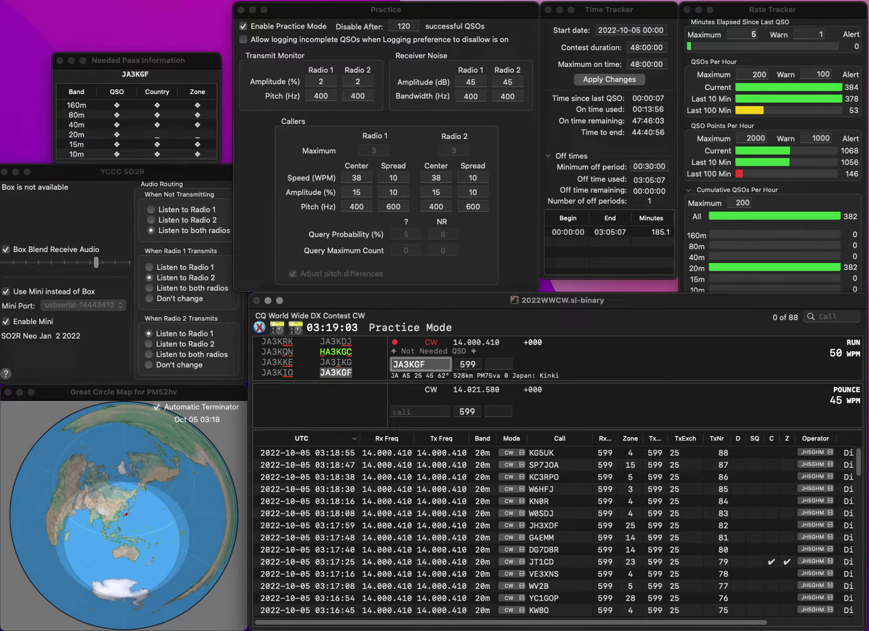
{"action": "key", "text": "Return"}
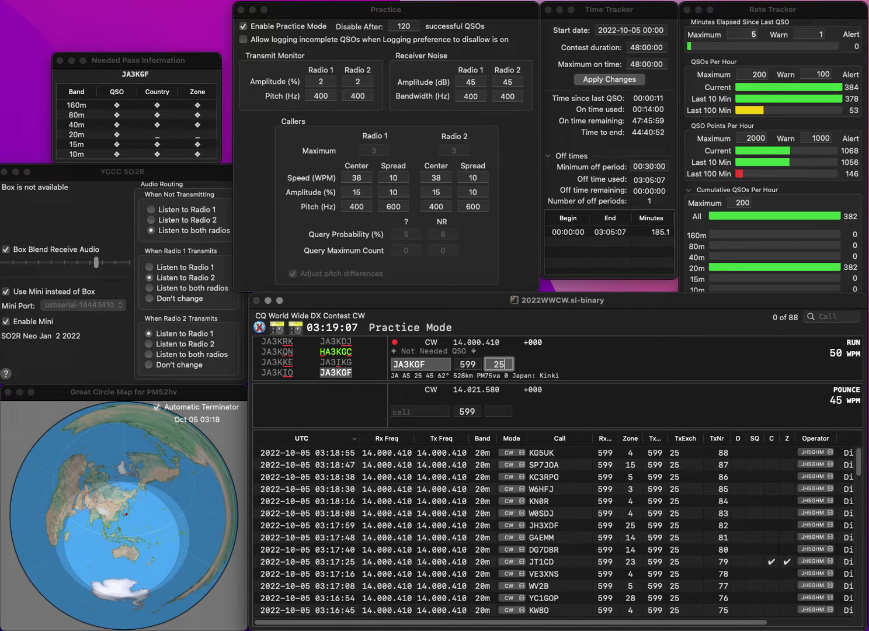
{"action": "key", "text": "Return"}
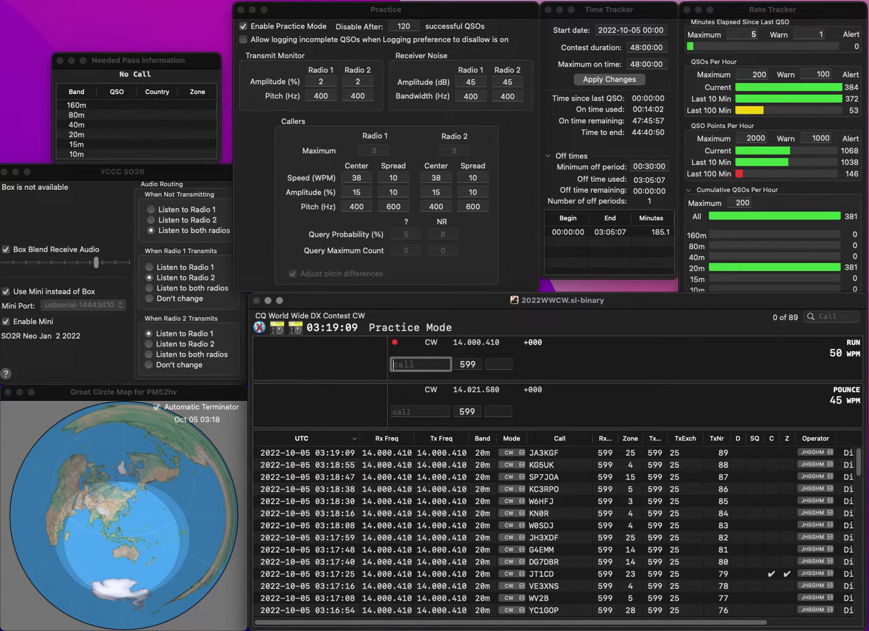
Log a run contact with KA6MIB on 20 m CW, received report 599 and zone 3.
{"action": "type", "text": "KA6MI"}
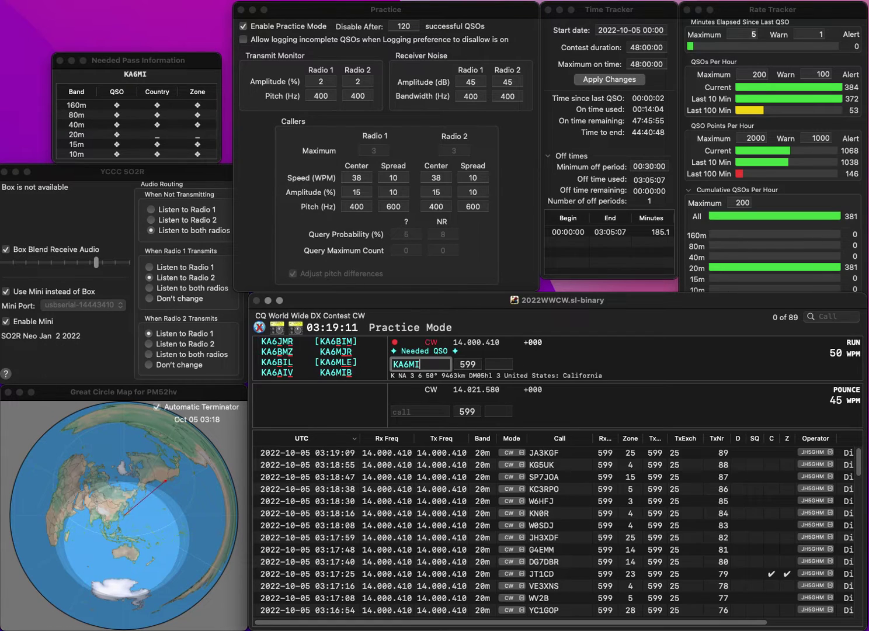
{"action": "type", "text": "B"}
{"action": "key", "text": "Return"}
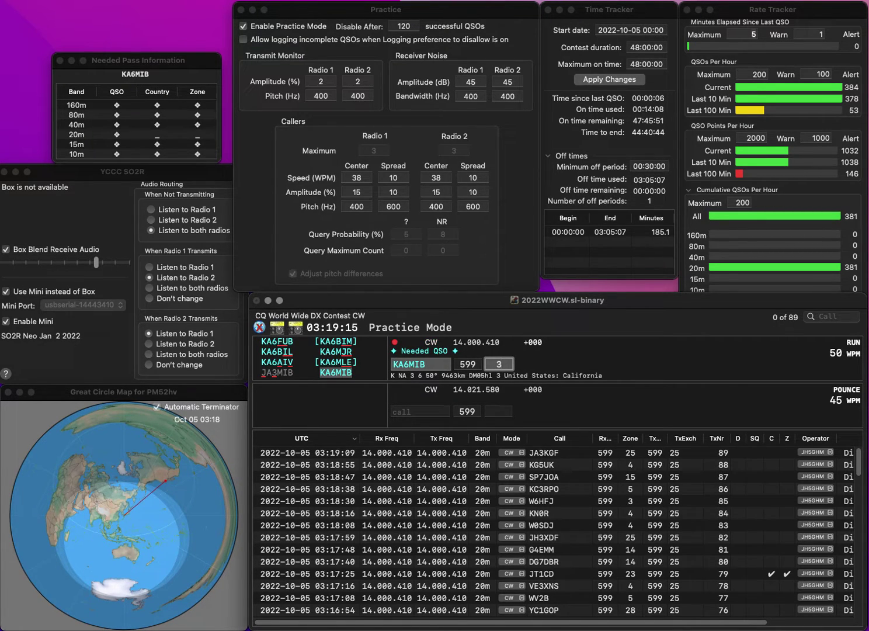
{"action": "key", "text": "Return"}
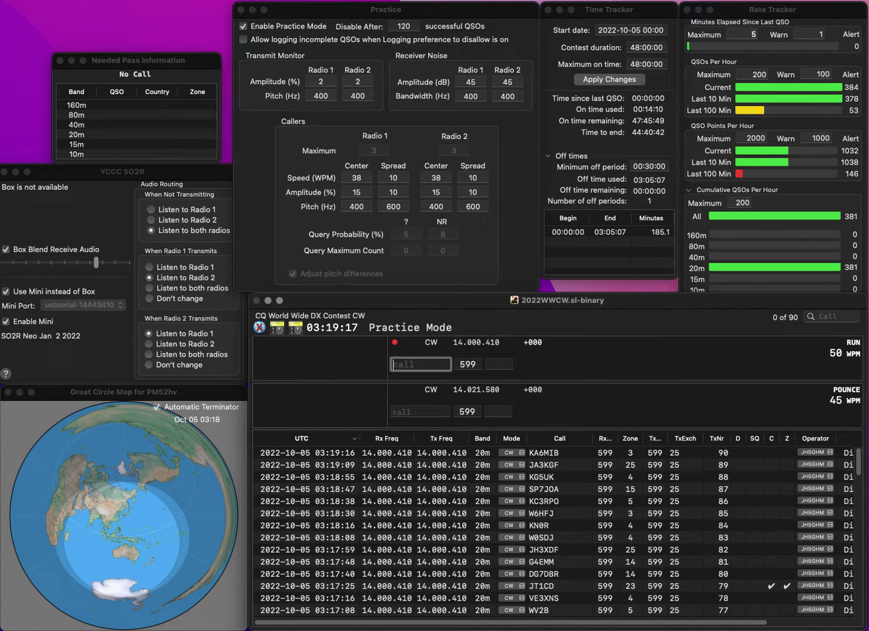
Log a run contact with WA3AFS/2 on 20 m CW, received report 599 and zone 5.
{"action": "type", "text": "WA3AFS"}
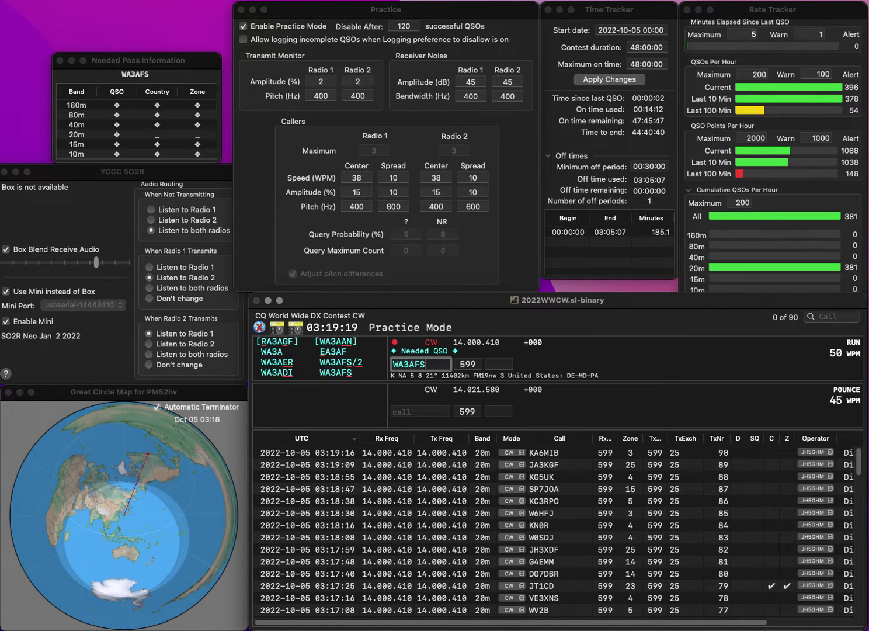
{"action": "type", "text": "/2"}
{"action": "key", "text": "Tab"}
{"action": "type", "text": "5"}
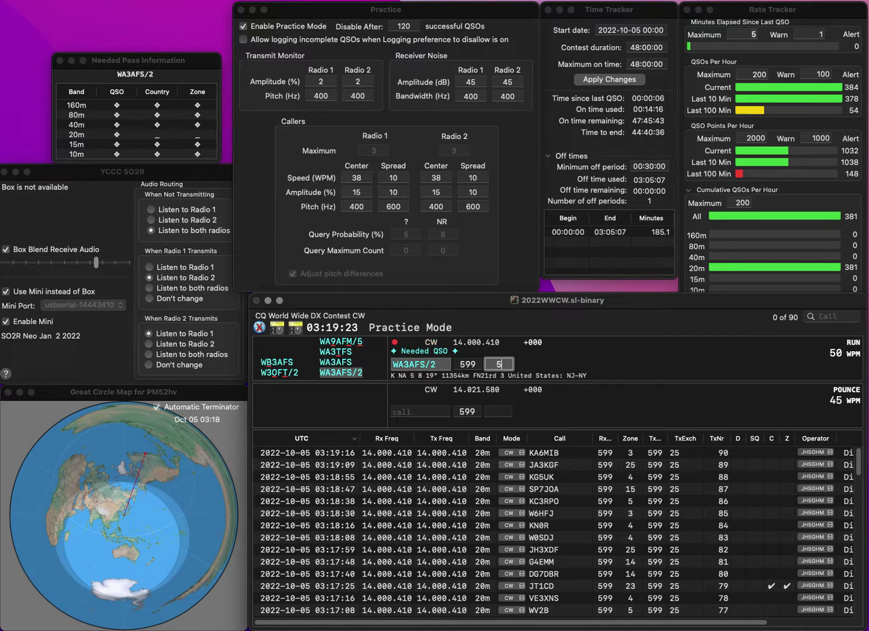
{"action": "key", "text": "Return"}
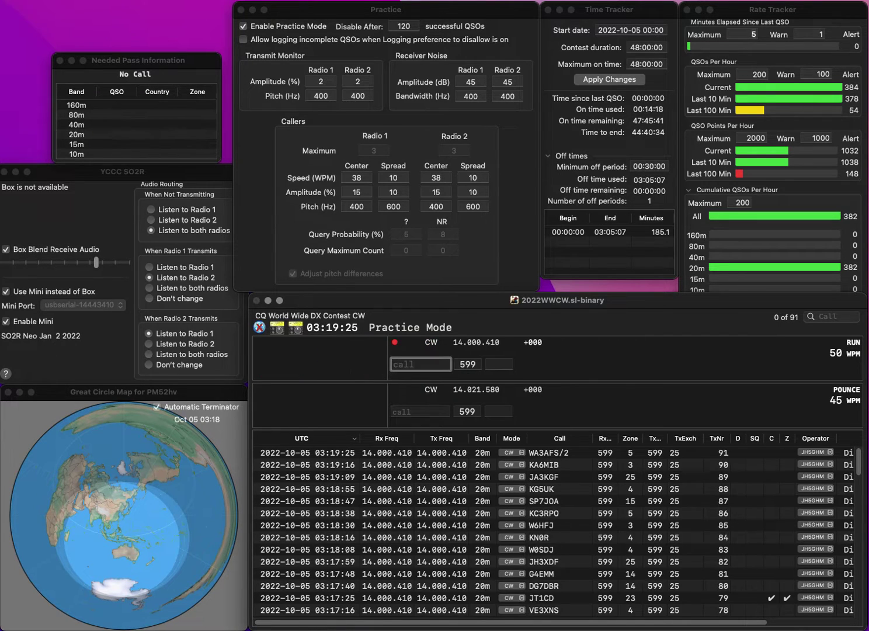
{"action": "type", "text": "N0WP"}
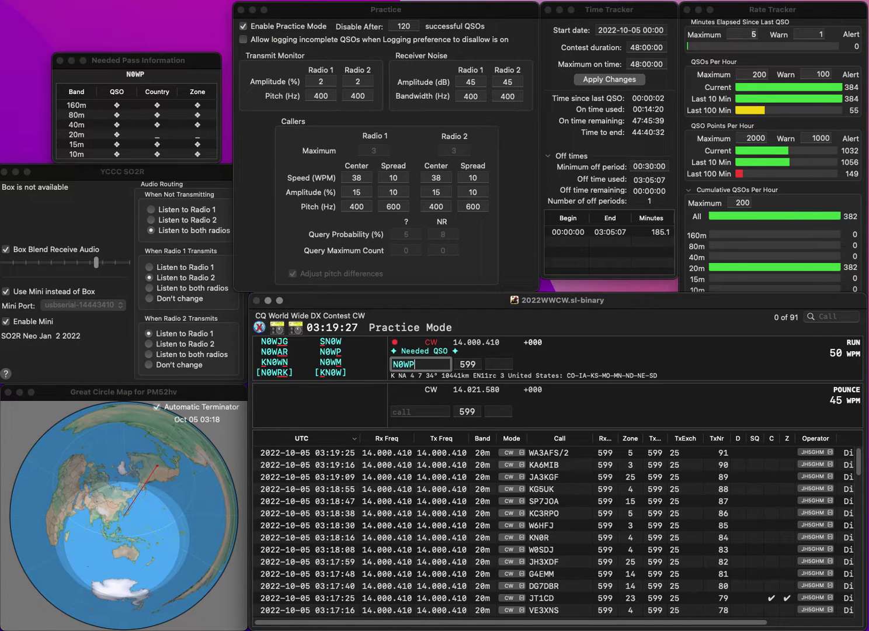
{"action": "key", "text": "space"}
{"action": "type", "text": "4"}
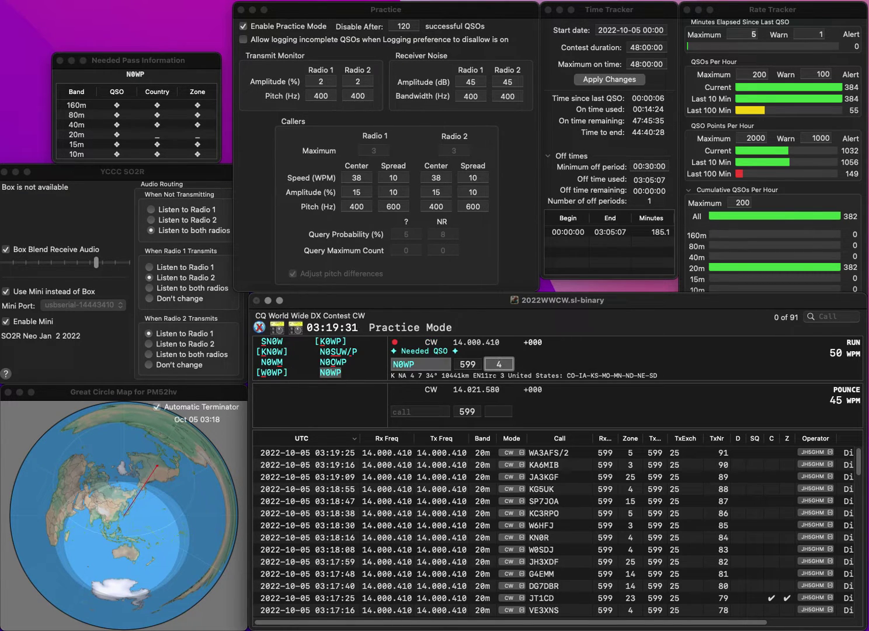
{"action": "key", "text": "Return"}
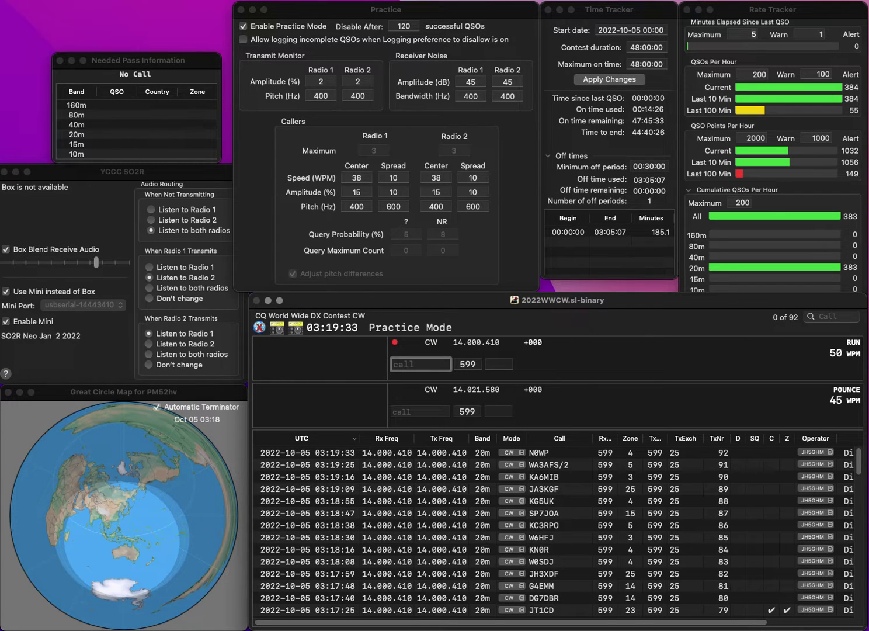
{"action": "type", "text": "XQ1KK"}
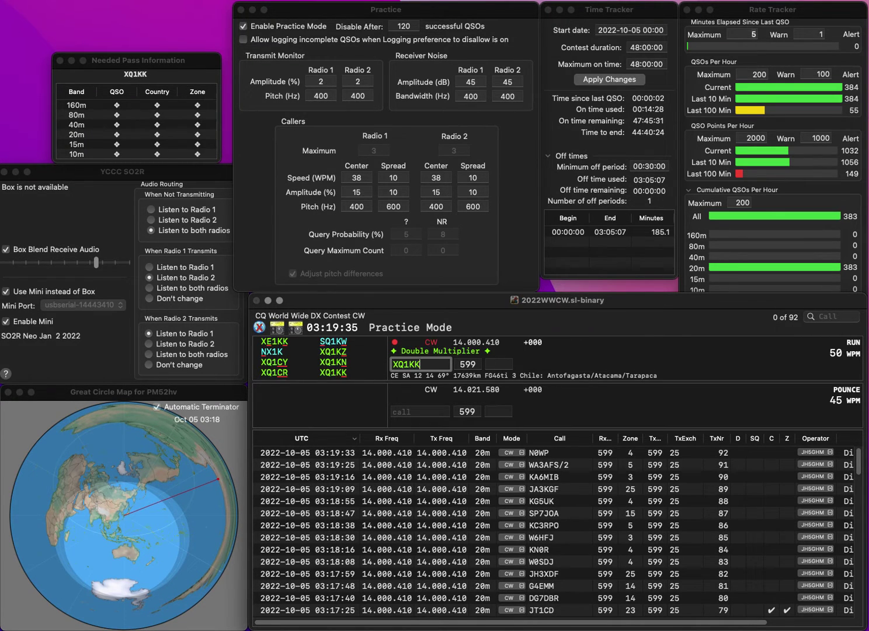
{"action": "key", "text": "Return"}
{"action": "type", "text": "12"}
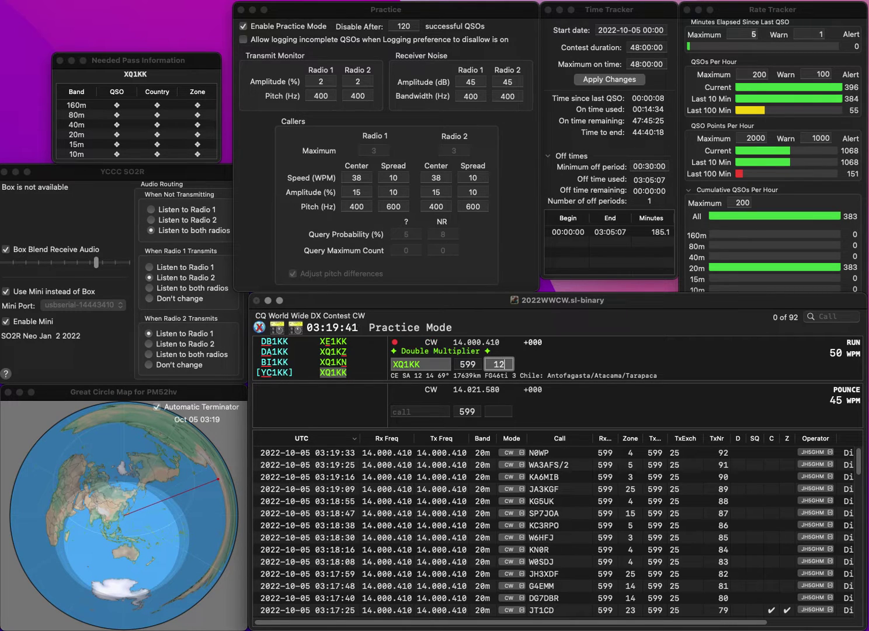
{"action": "key", "text": "Return"}
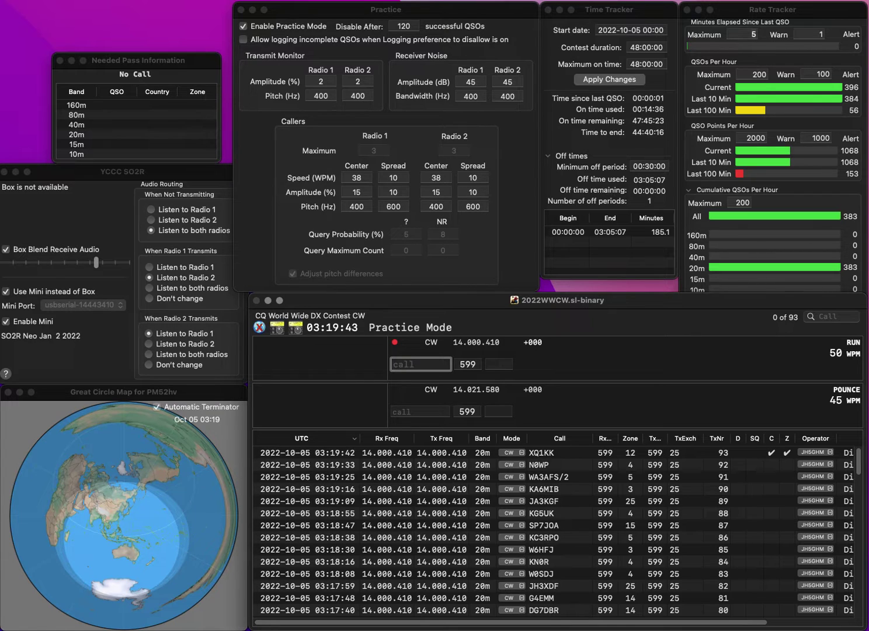
{"action": "type", "text": "G1JT"}
{"action": "key", "text": "ctrl+a"}
{"action": "type", "text": "B"}
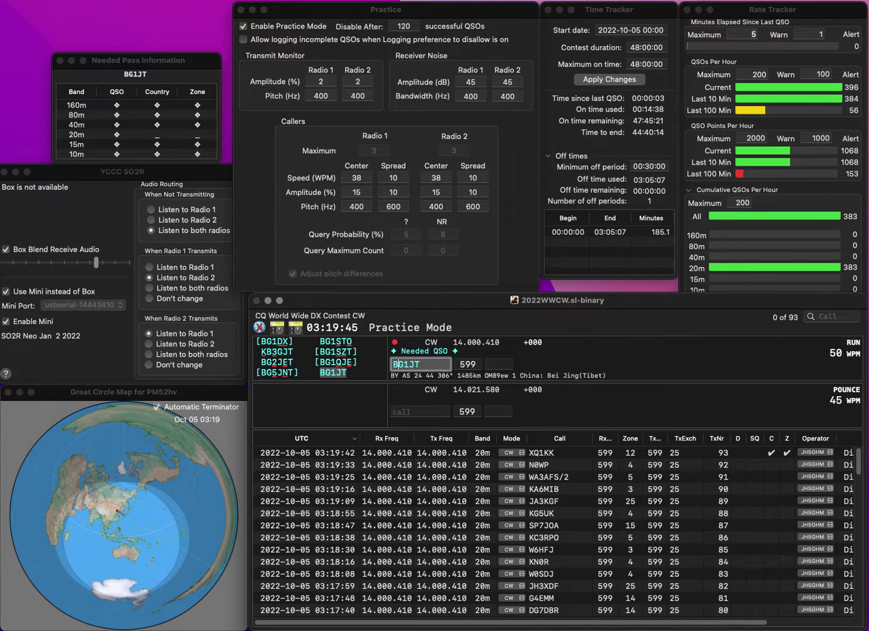
{"action": "key", "text": "space"}
{"action": "type", "text": "24"}
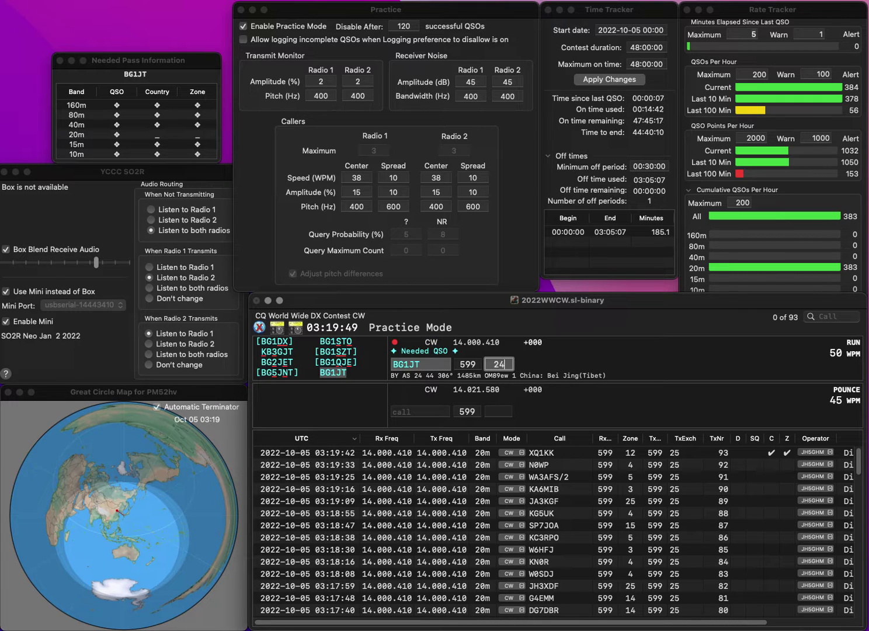
{"action": "key", "text": "Return"}
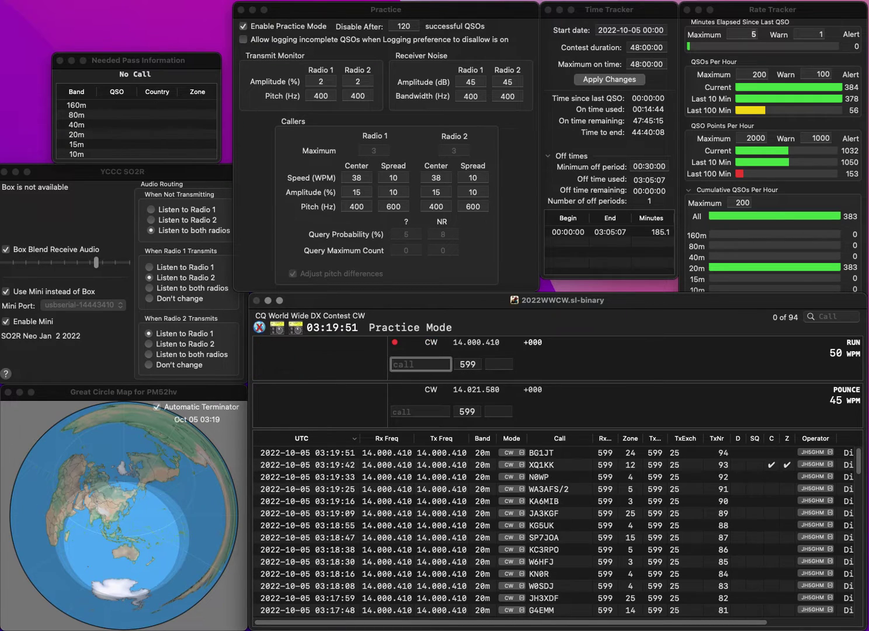
{"action": "type", "text": "K5LG"}
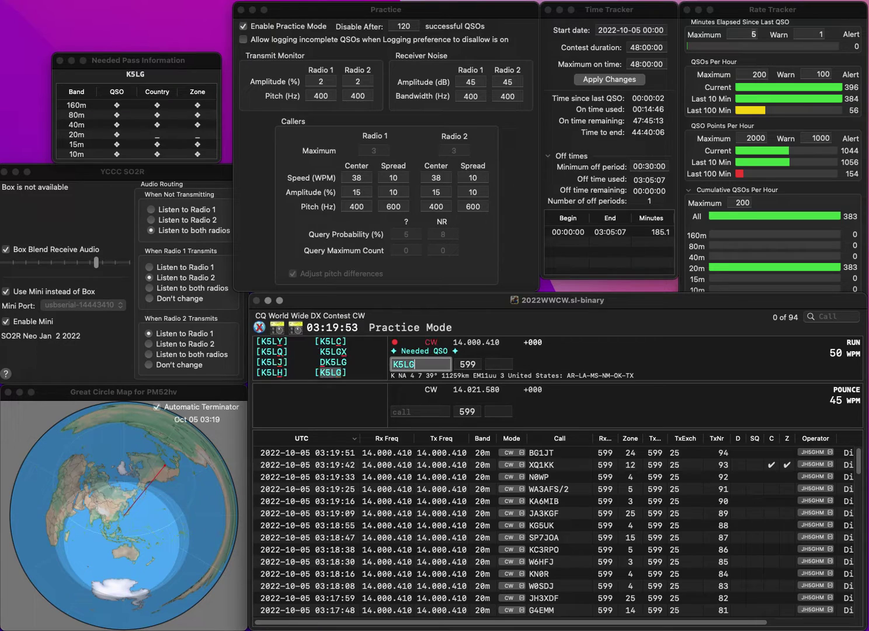
{"action": "key", "text": "Return"}
{"action": "type", "text": "4"}
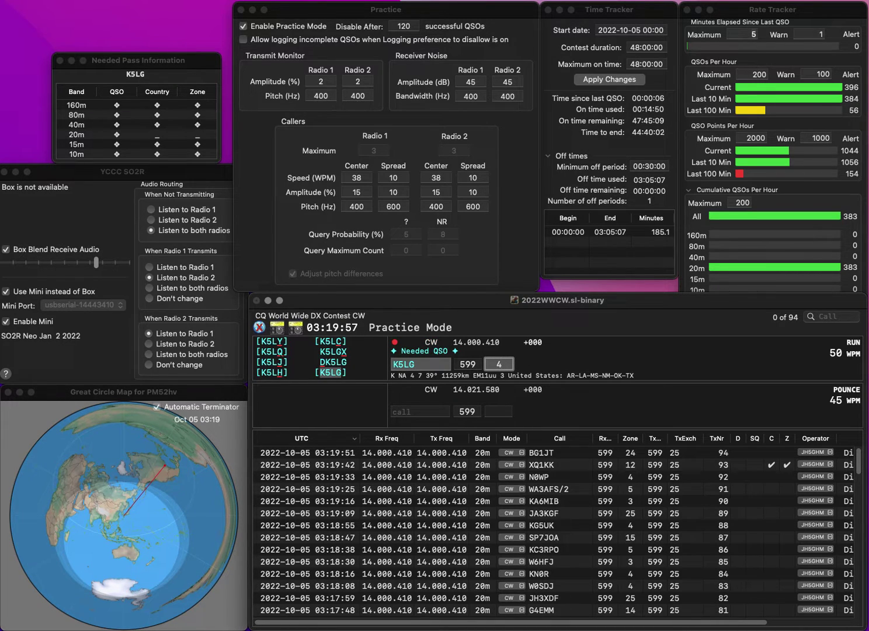
{"action": "key", "text": "Return"}
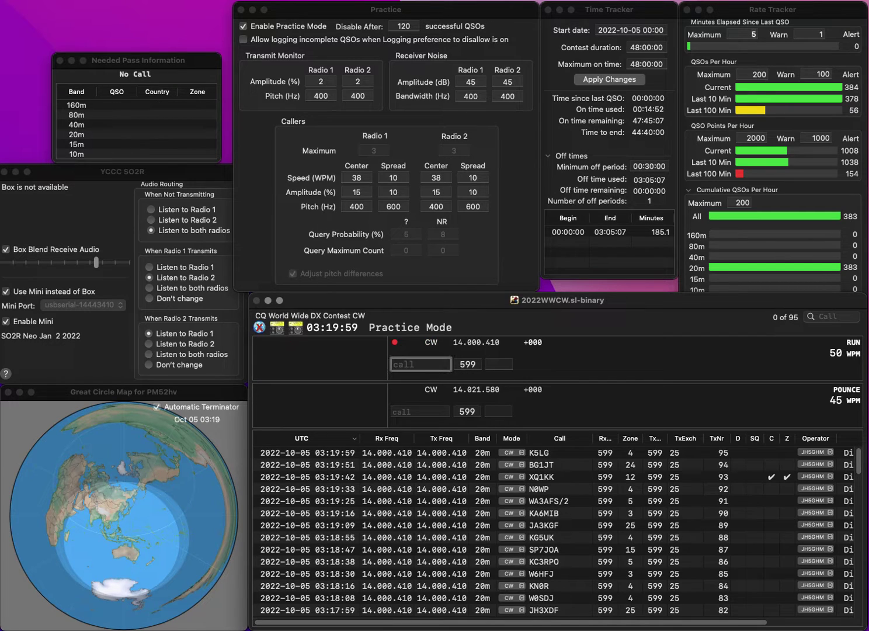
{"action": "type", "text": "VE3ATK"}
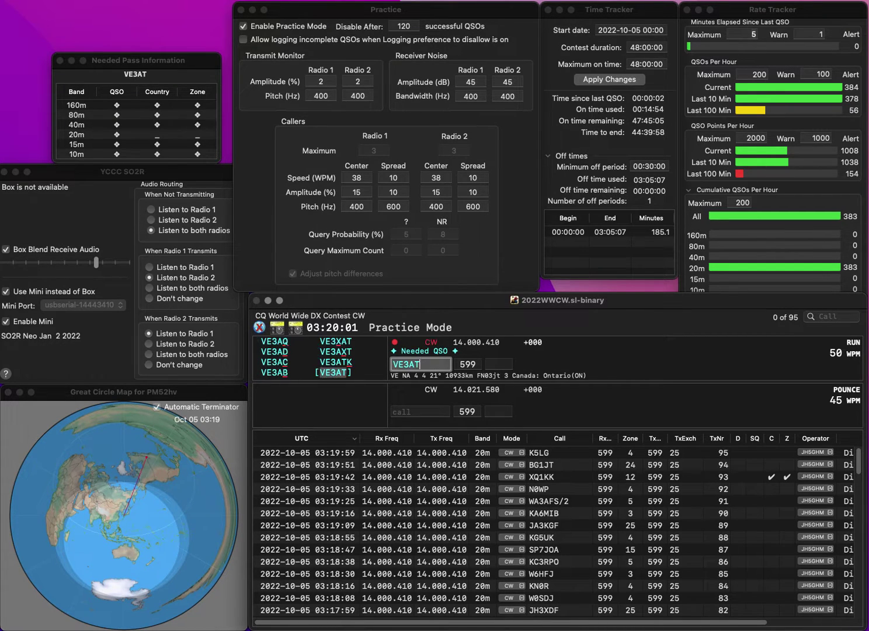
{"action": "key", "text": "Return"}
{"action": "type", "text": "4"}
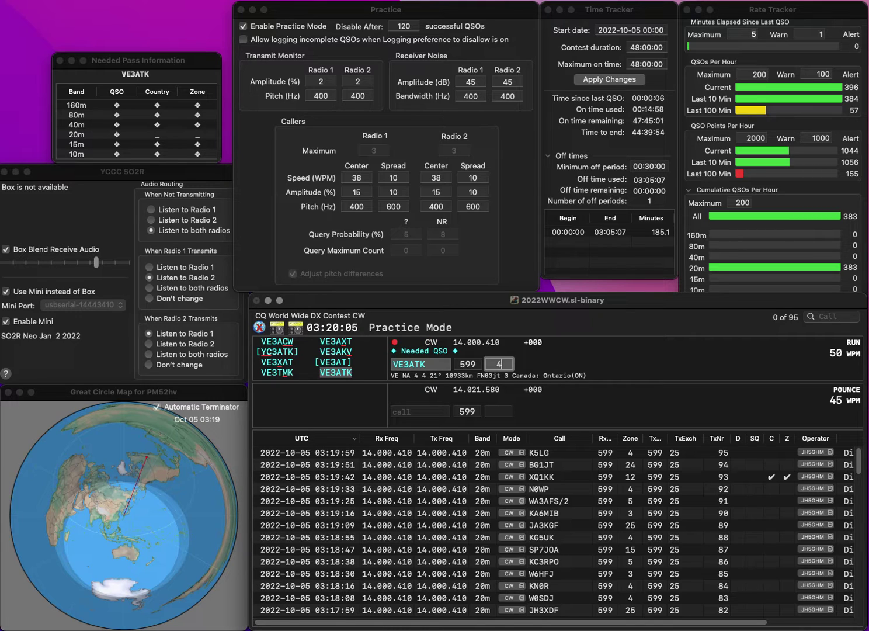
{"action": "key", "text": "Return"}
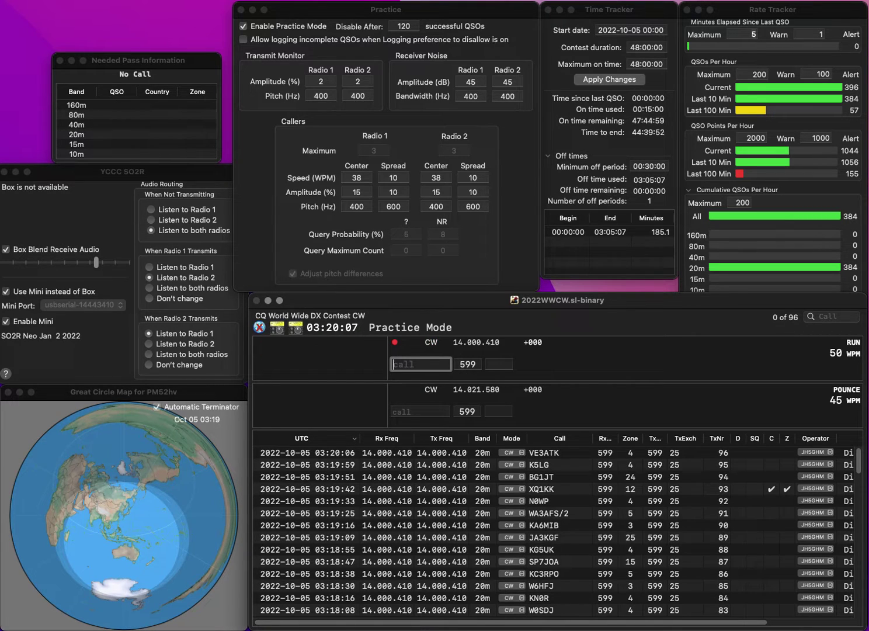
{"action": "type", "text": "RT5Z"}
{"action": "key", "text": "space"}
{"action": "type", "text": "16"}
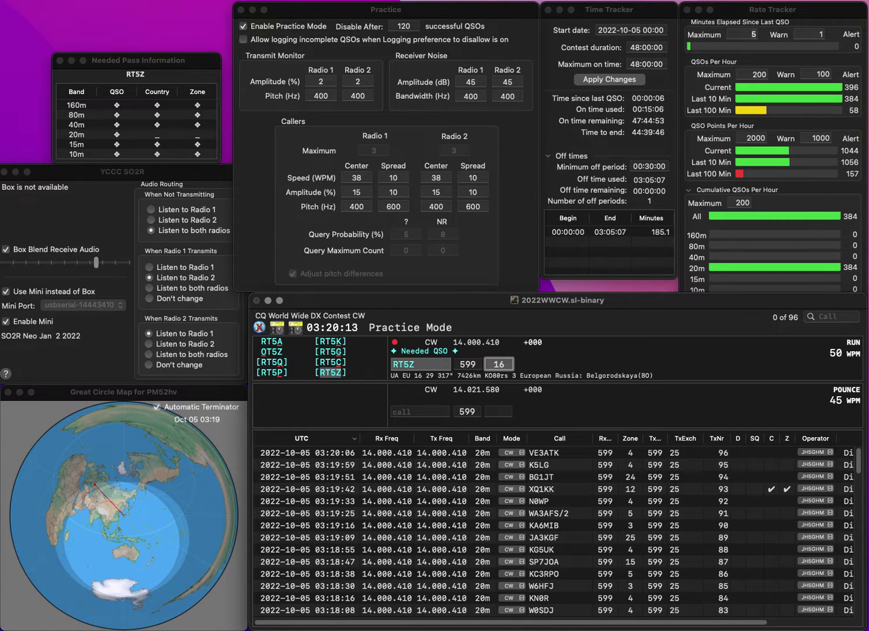
{"action": "key", "text": "Return"}
{"action": "type", "text": "K"}
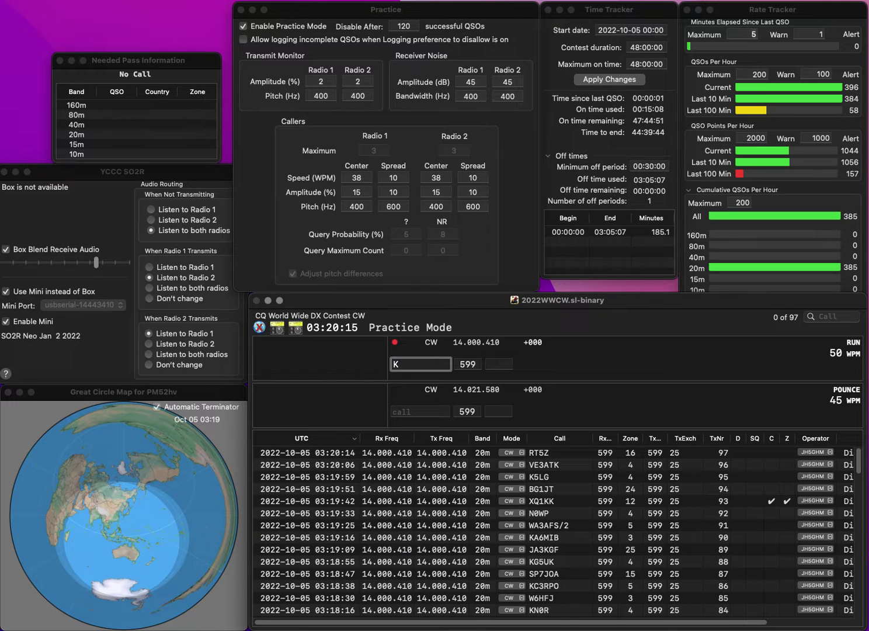
{"action": "type", "text": "1DZ"}
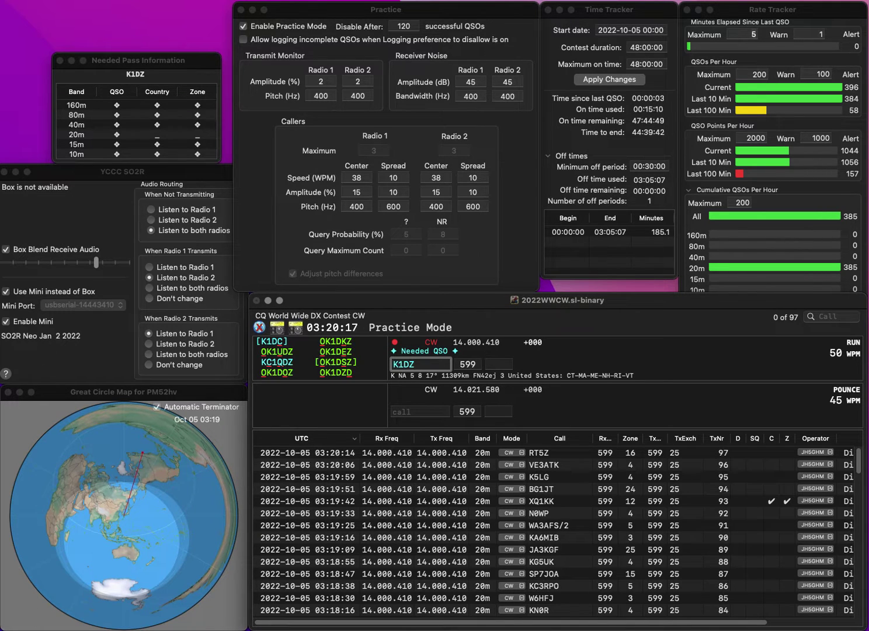
{"action": "key", "text": "Left"}
{"action": "key", "text": "BackSpace"}
{"action": "type", "text": "B"}
{"action": "key", "text": "Tab"}
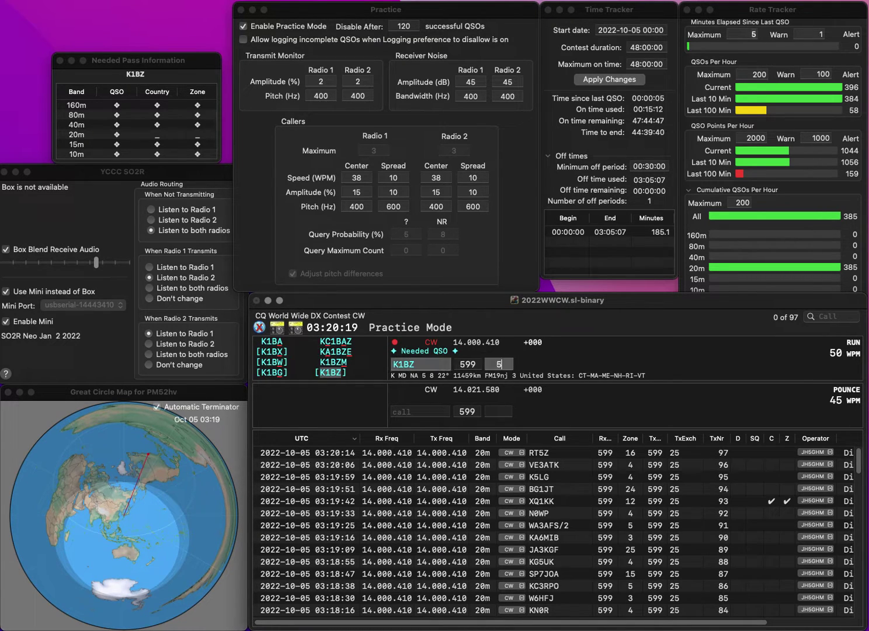
{"action": "type", "text": "5"}
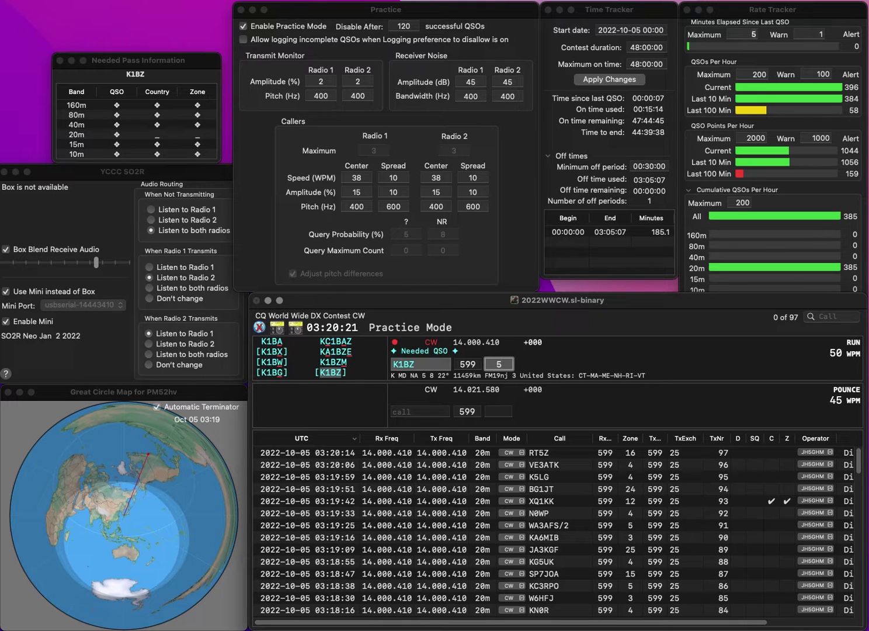
{"action": "key", "text": "Return"}
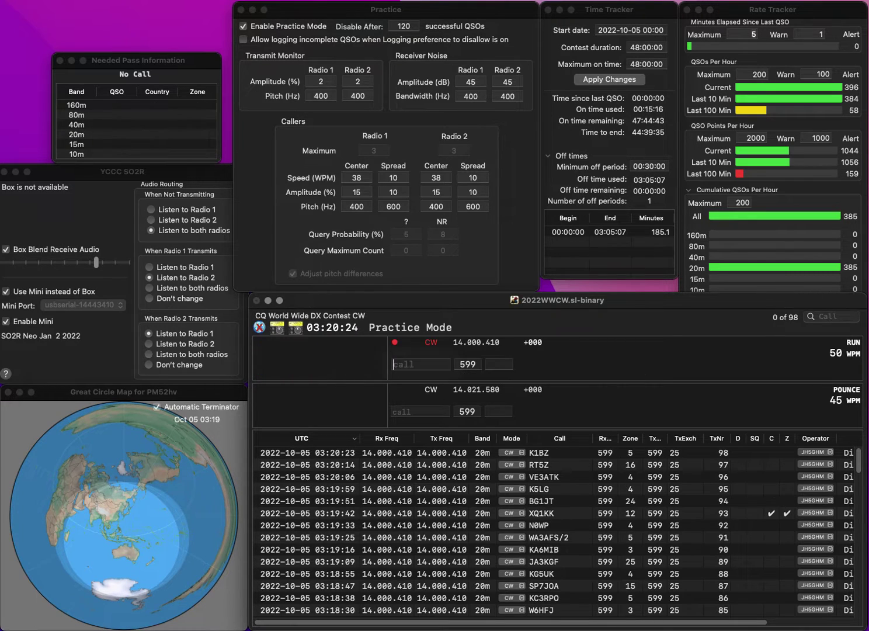
Log a run contact with K5MNZ on 20 m CW, received report 599 and zone 4.
{"action": "type", "text": "K5MNZ"}
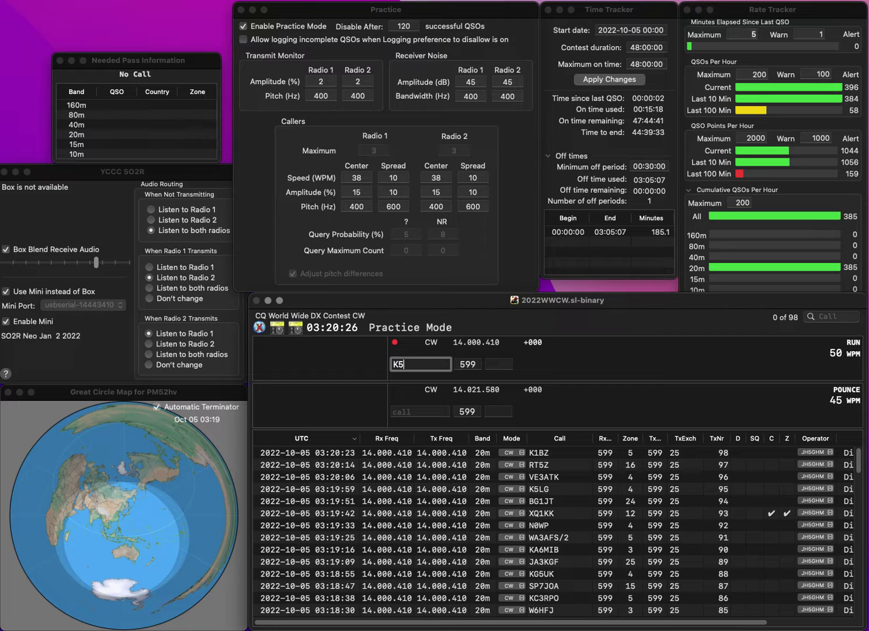
{"action": "key", "text": "space"}
{"action": "type", "text": "4"}
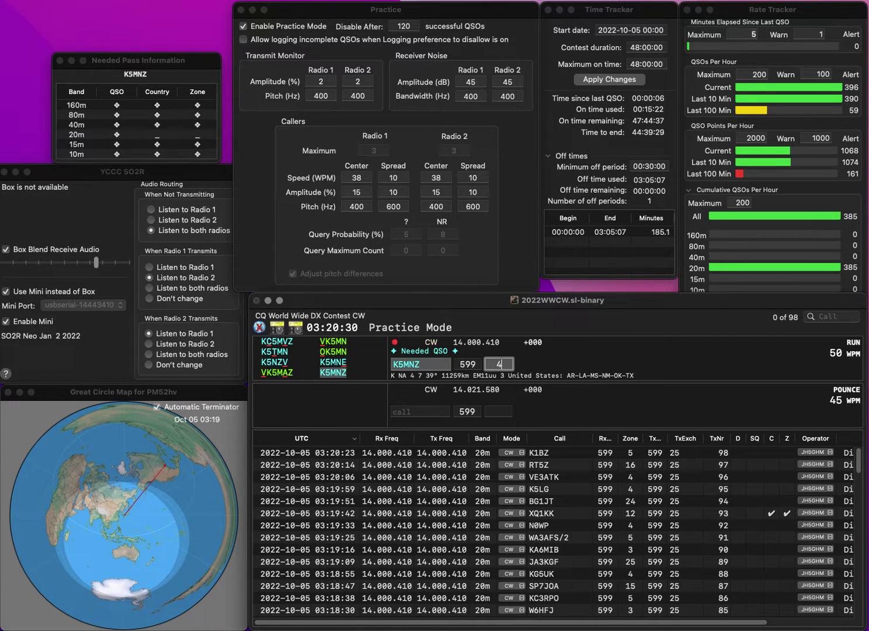
{"action": "key", "text": "Return"}
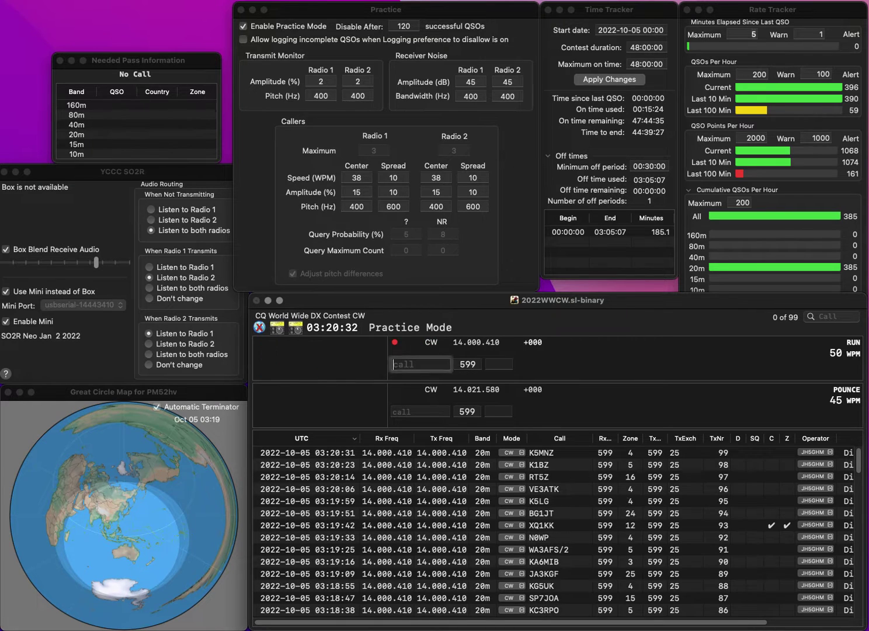
{"action": "type", "text": "GE1KPW"}
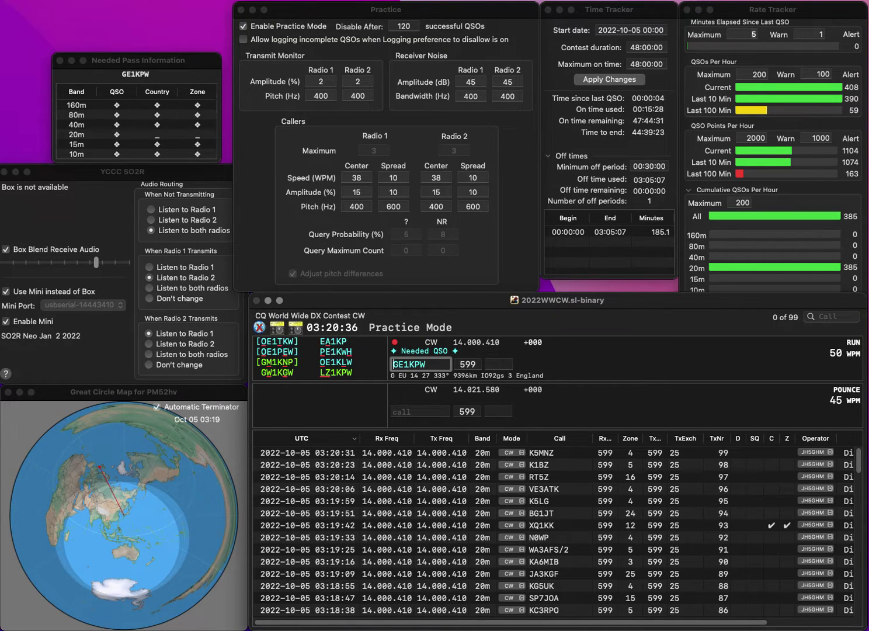
{"action": "key", "text": "Return"}
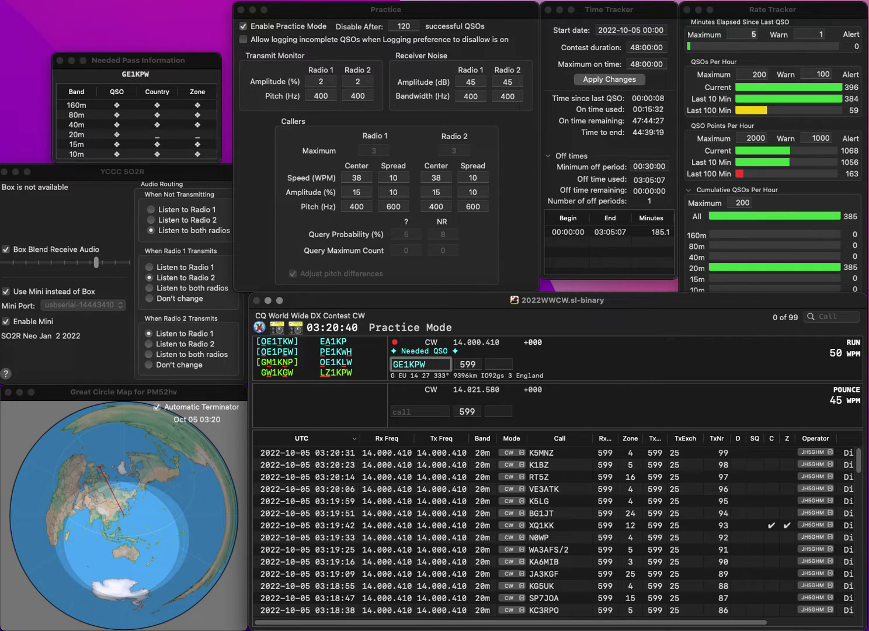
{"action": "type", "text": "O"}
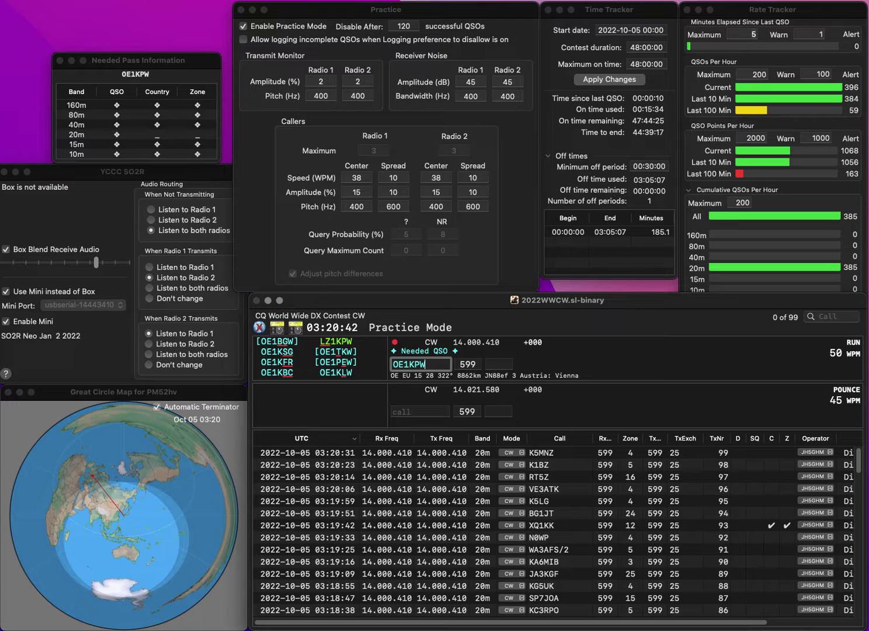
{"action": "key", "text": "Delete"}
{"action": "type", "text": "L"}
{"action": "key", "text": "Return"}
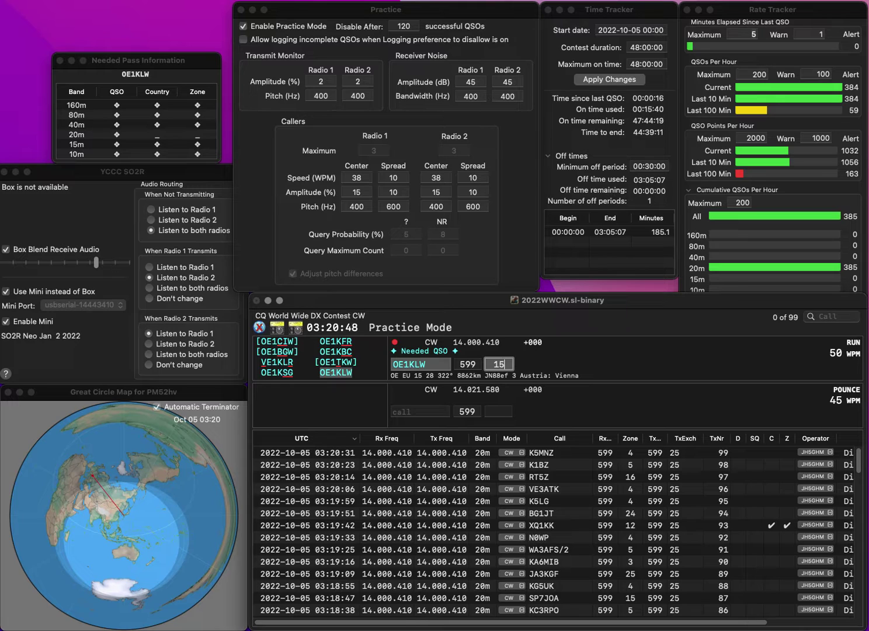
{"action": "key", "text": "Return"}
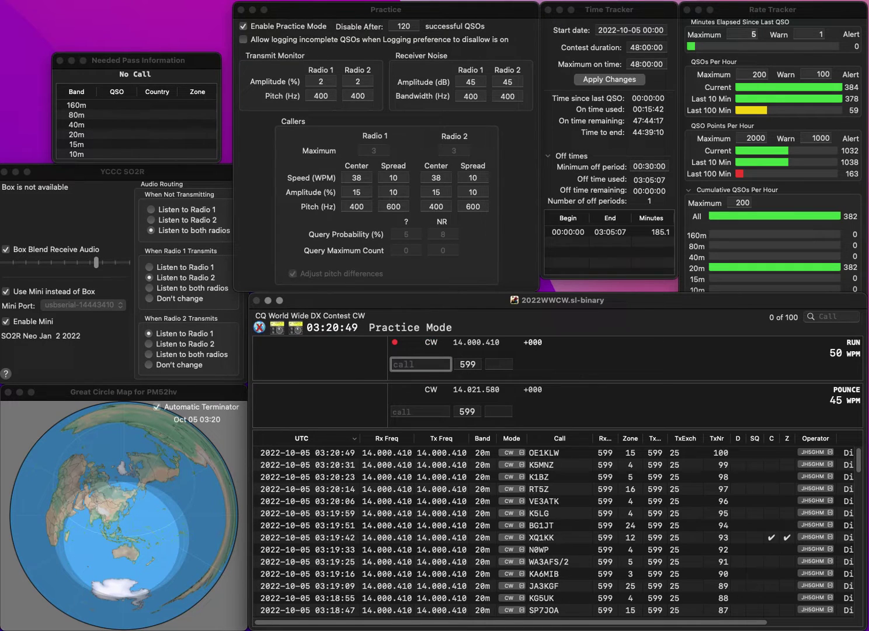
Log a run contact with AK4Z on 20 m CW, received report 599 and zone 5.
{"action": "type", "text": "AK4Z"}
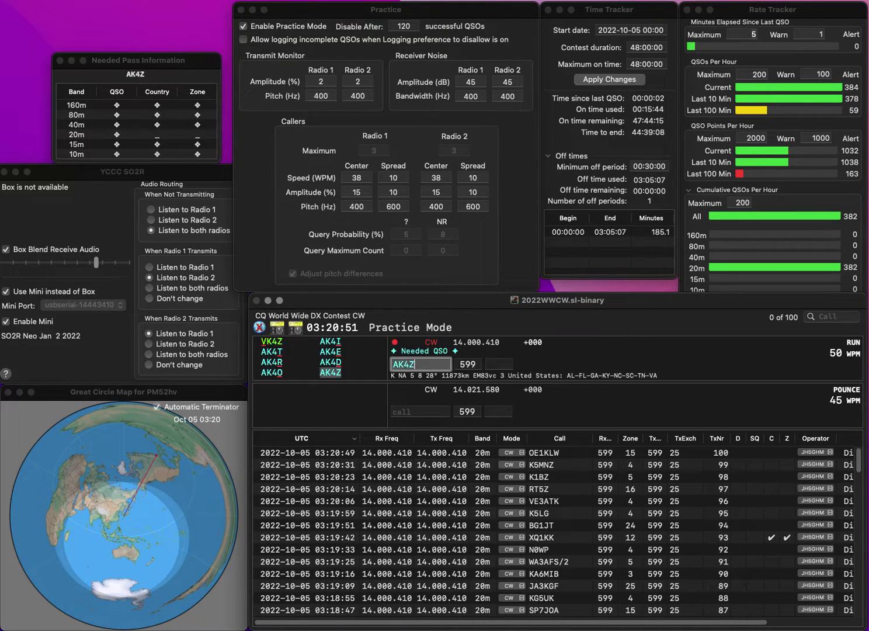
{"action": "key", "text": "Tab"}
{"action": "type", "text": "5"}
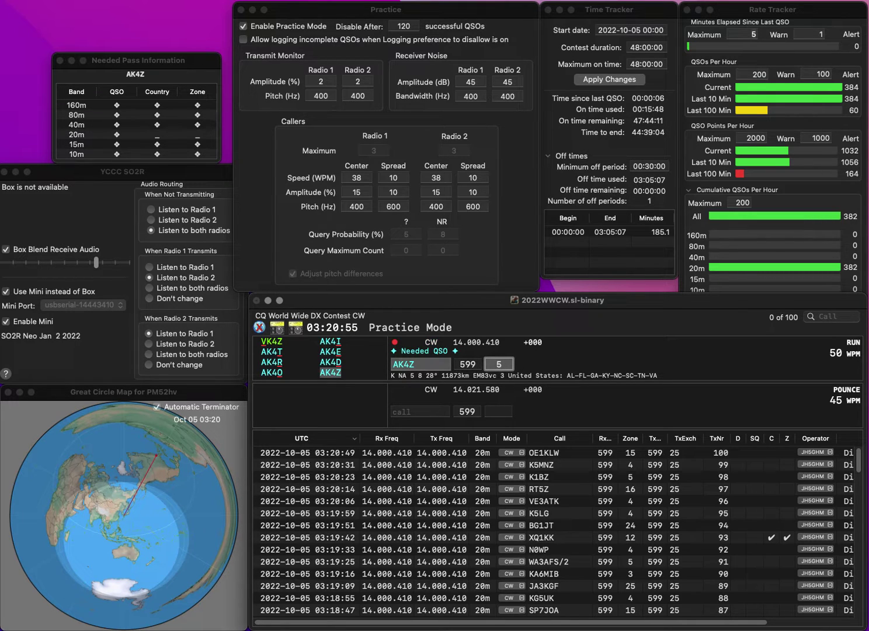
{"action": "key", "text": "Return"}
Log a run contact with CO7FR on 20 m CW, received report 599 and zone 8.
{"action": "type", "text": "C"}
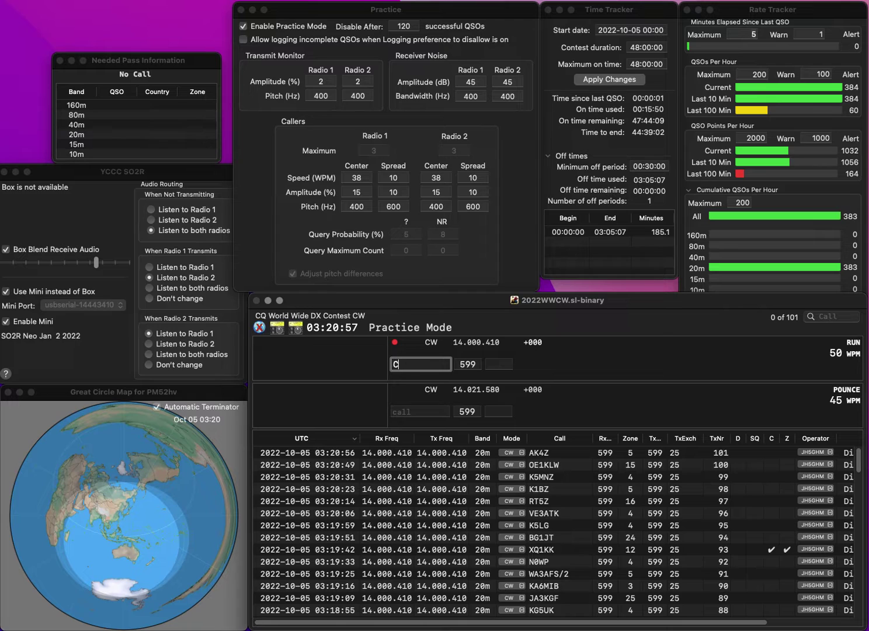
{"action": "type", "text": "O7FR"}
{"action": "key", "text": "Return"}
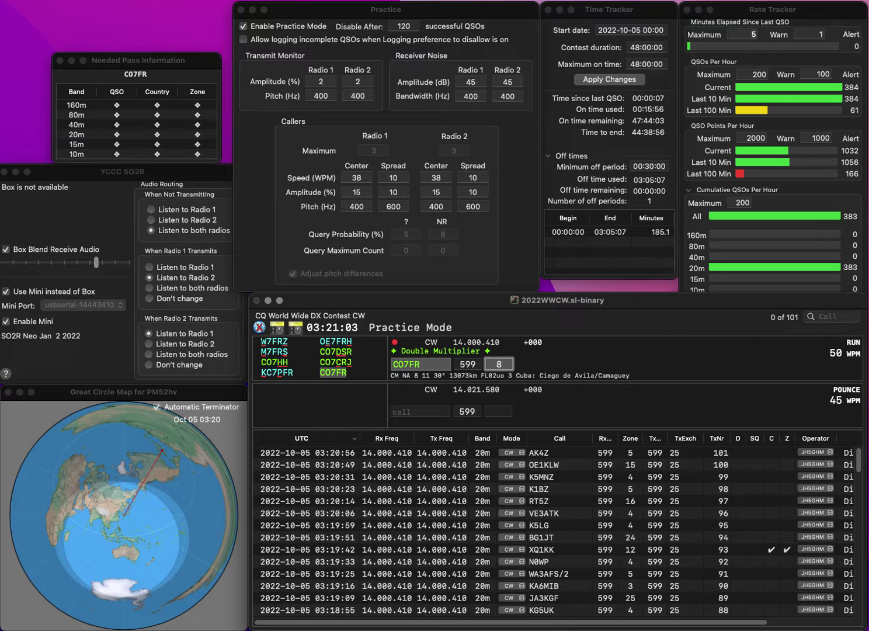
{"action": "key", "text": "Return"}
Log a run contact with DF2CK on 20 m CW, received report 599 and zone 14.
{"action": "type", "text": "D"}
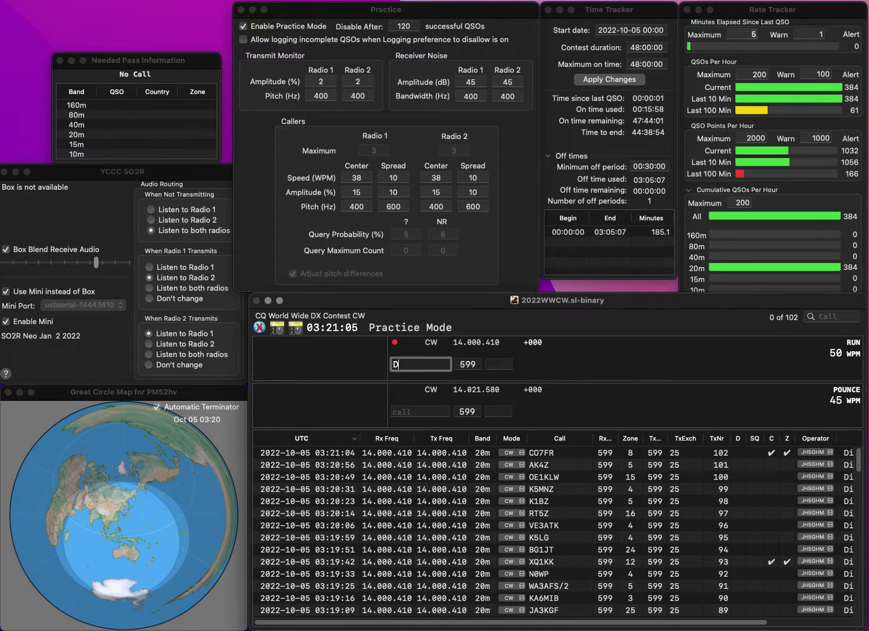
{"action": "type", "text": "F2CK"}
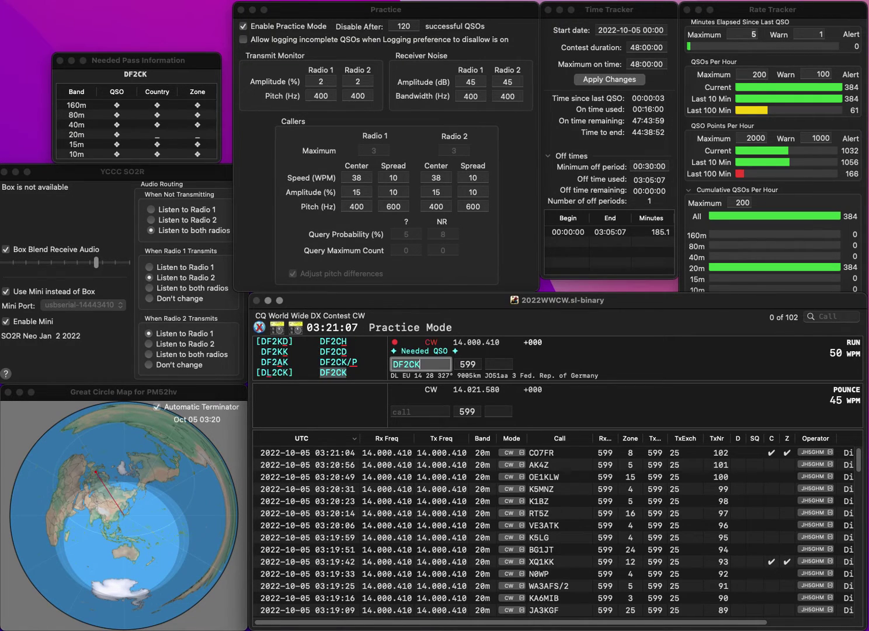
{"action": "key", "text": "space"}
{"action": "type", "text": "14"}
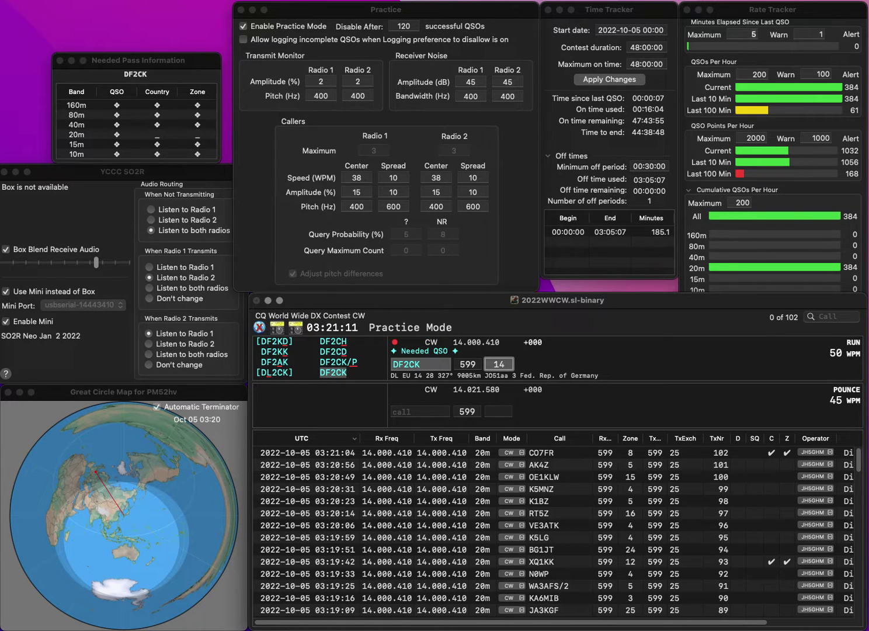
{"action": "key", "text": "Return"}
{"action": "type", "text": "K"}
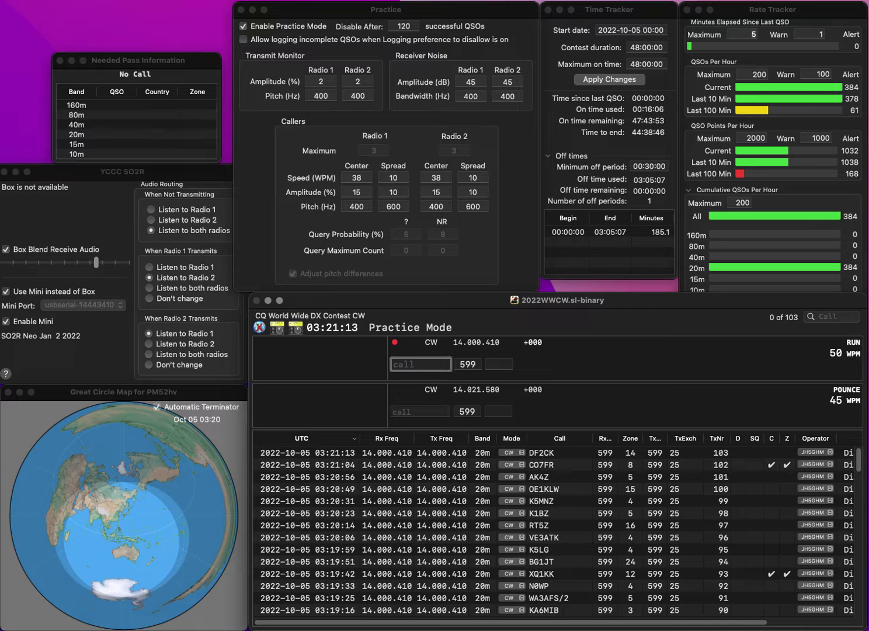
{"action": "type", "text": "G9EW"}
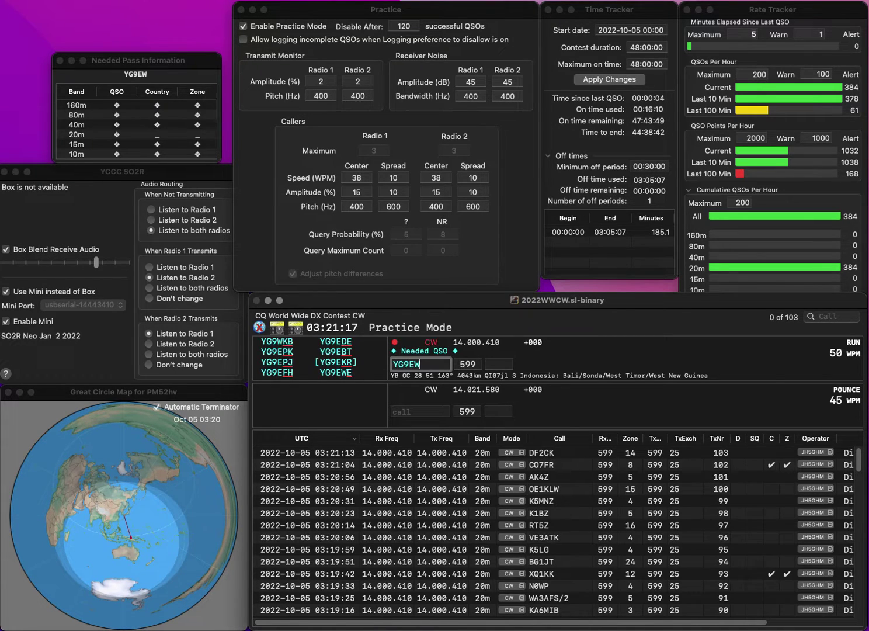
{"action": "type", "text": "E"}
{"action": "key", "text": "space"}
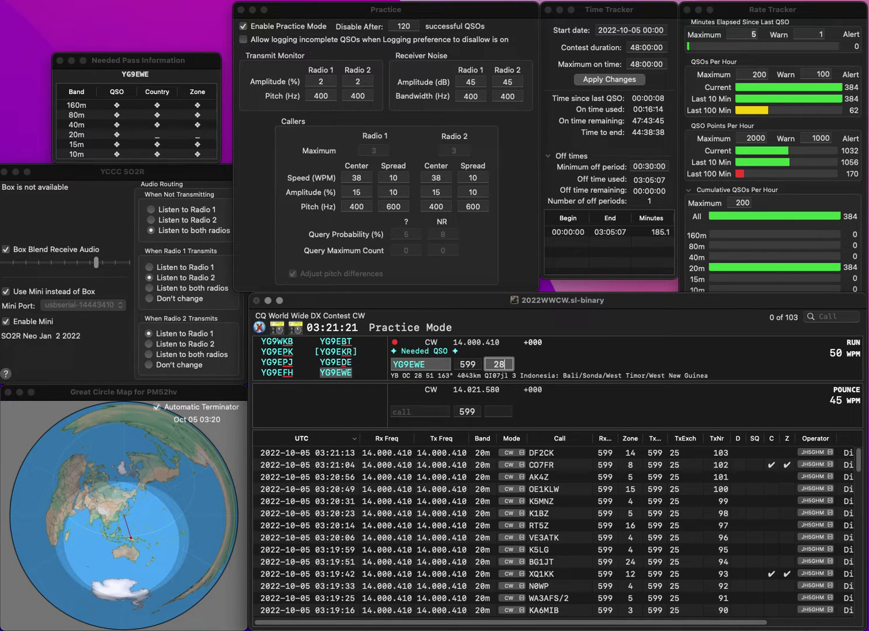
{"action": "key", "text": "Return"}
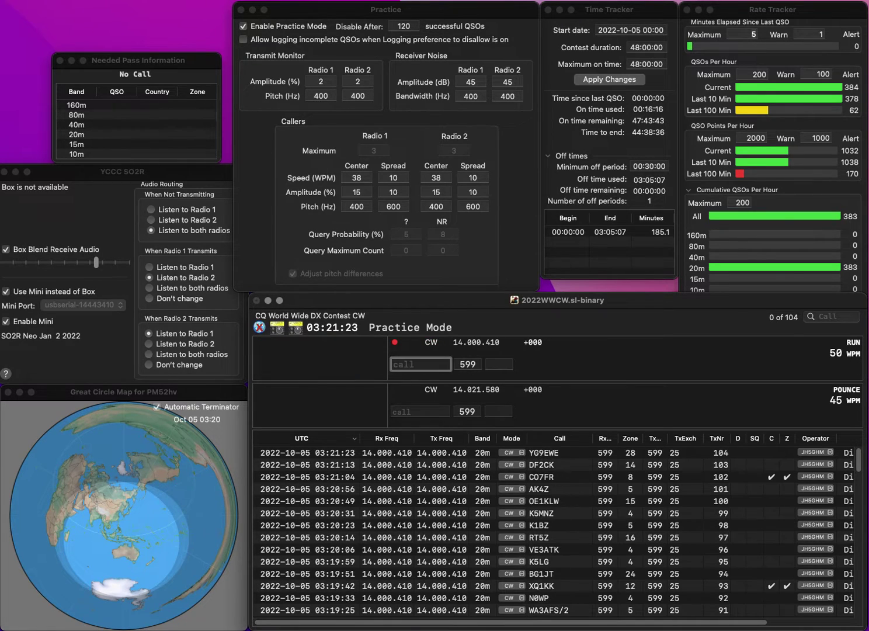
{"action": "type", "text": "YC9VIZ"}
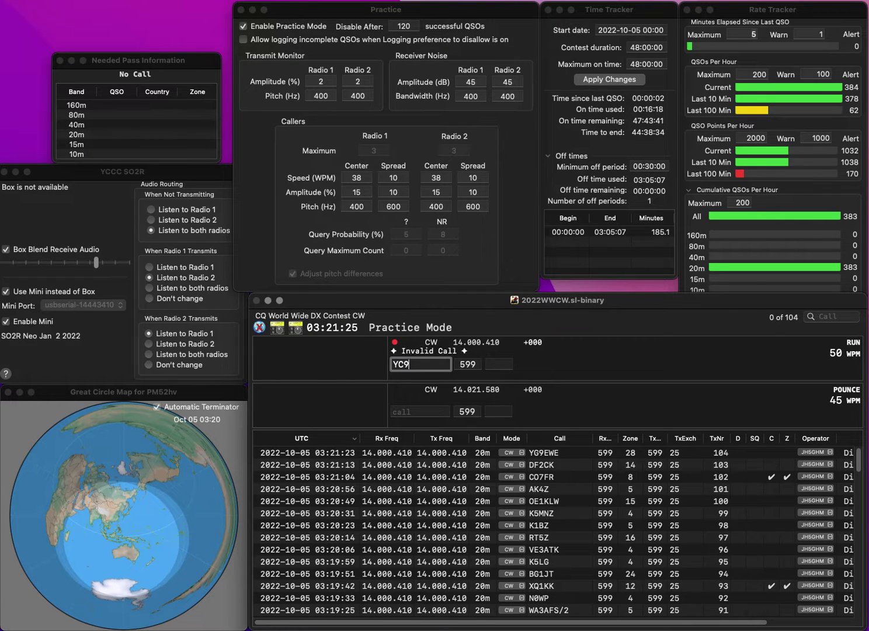
{"action": "key", "text": "space"}
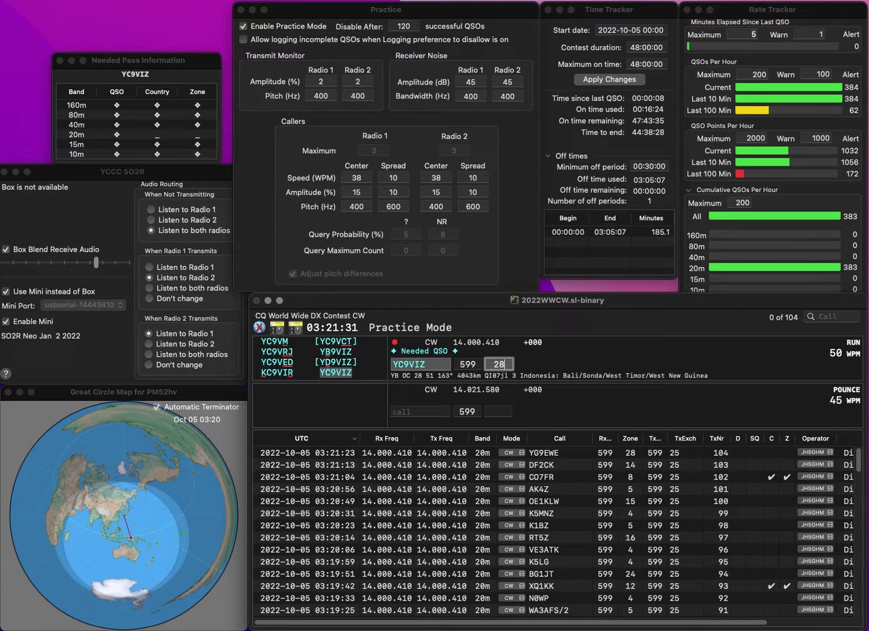
{"action": "key", "text": "Return"}
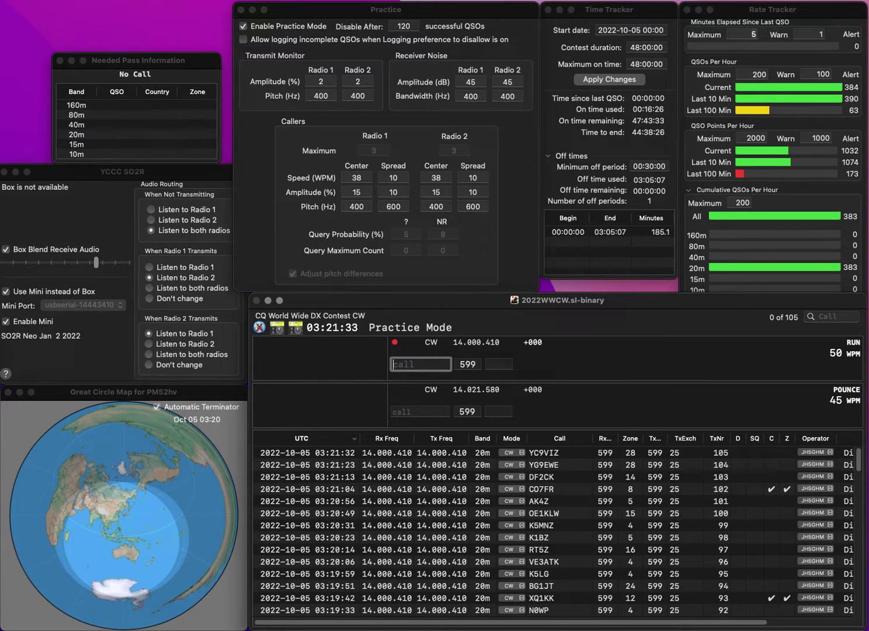
Log a run contact with YD1CHM on 20 m CW, received report 599 and zone 28.
{"action": "type", "text": "YD1CSM"}
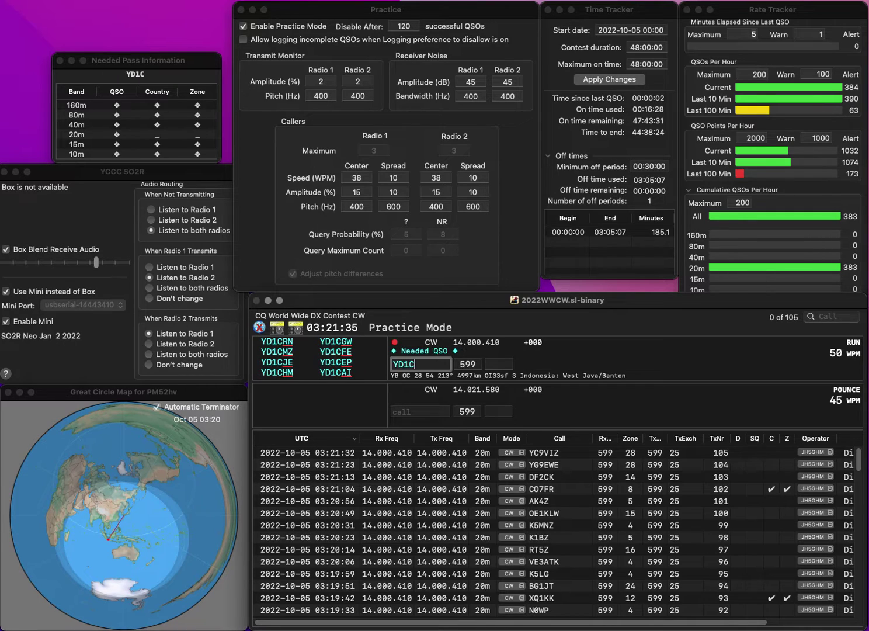
{"action": "key", "text": "Return"}
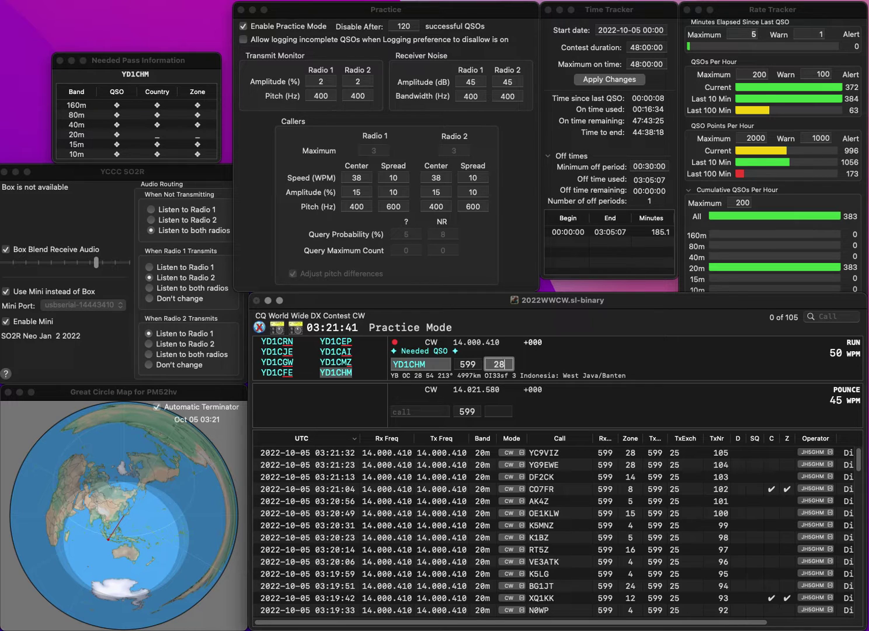
{"action": "key", "text": "Return"}
{"action": "type", "text": "RN"}
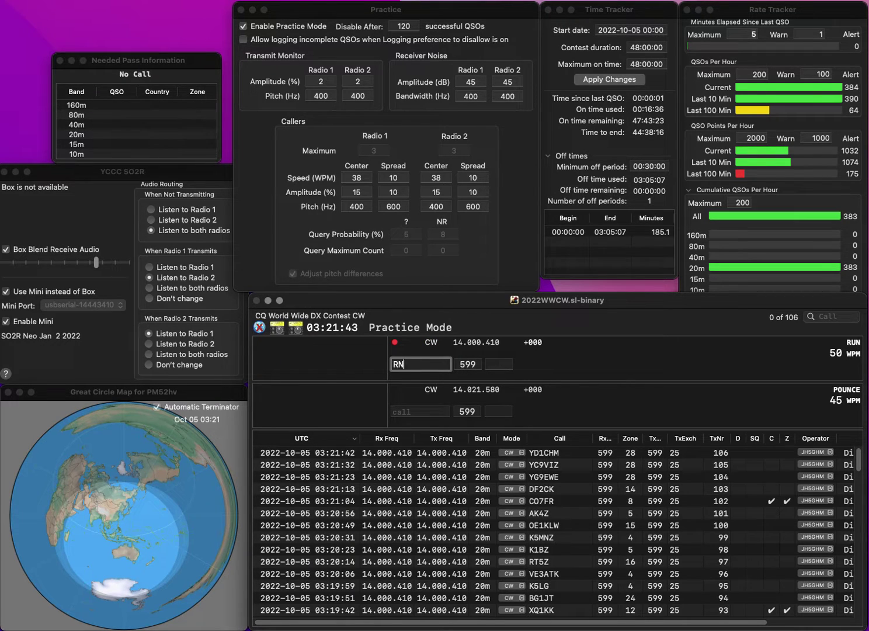
{"action": "type", "text": "4SW"}
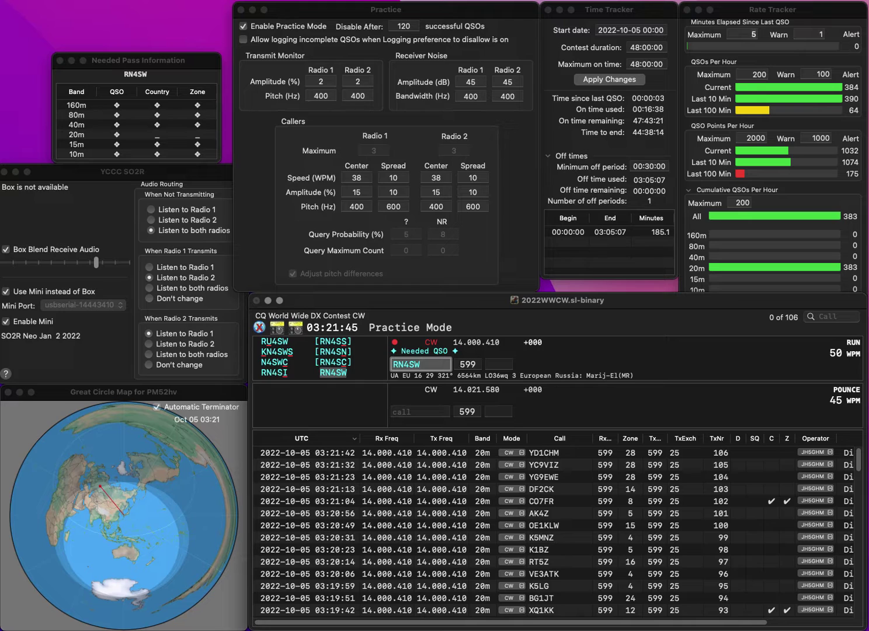
{"action": "key", "text": "space"}
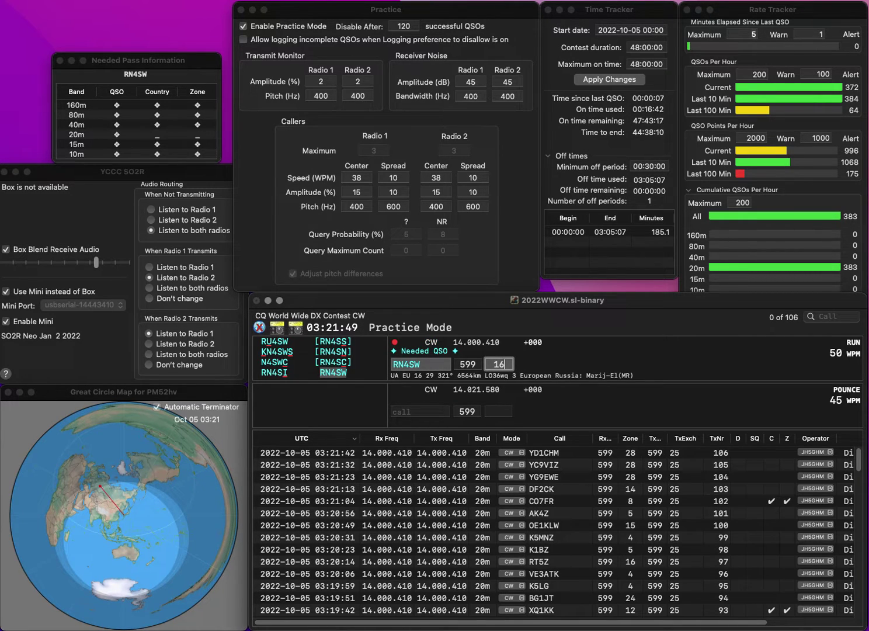
{"action": "key", "text": "Return"}
Log a run contact with VA3PC on 20 m CW, received report 599 and zone 4.
{"action": "type", "text": "VA3PC"}
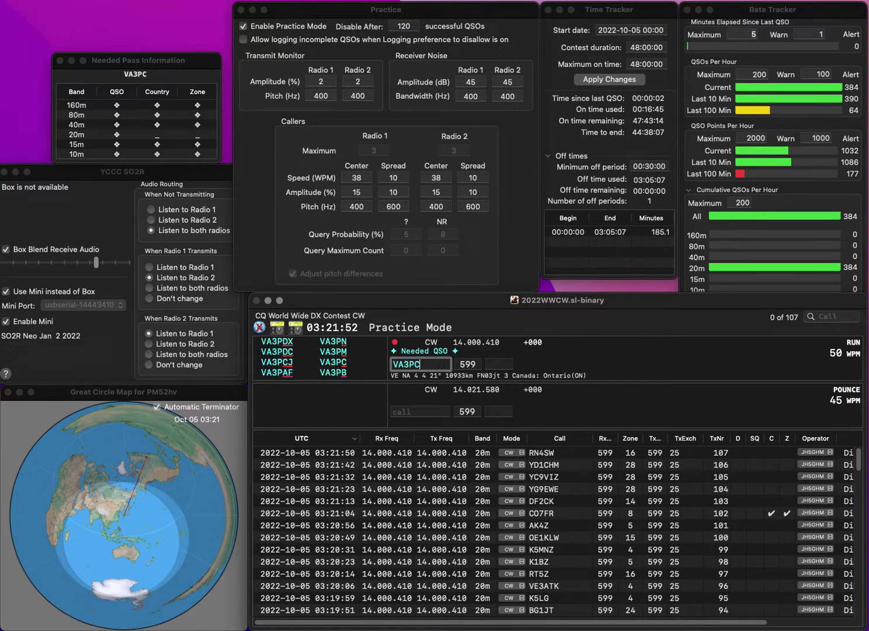
{"action": "key", "text": "Return"}
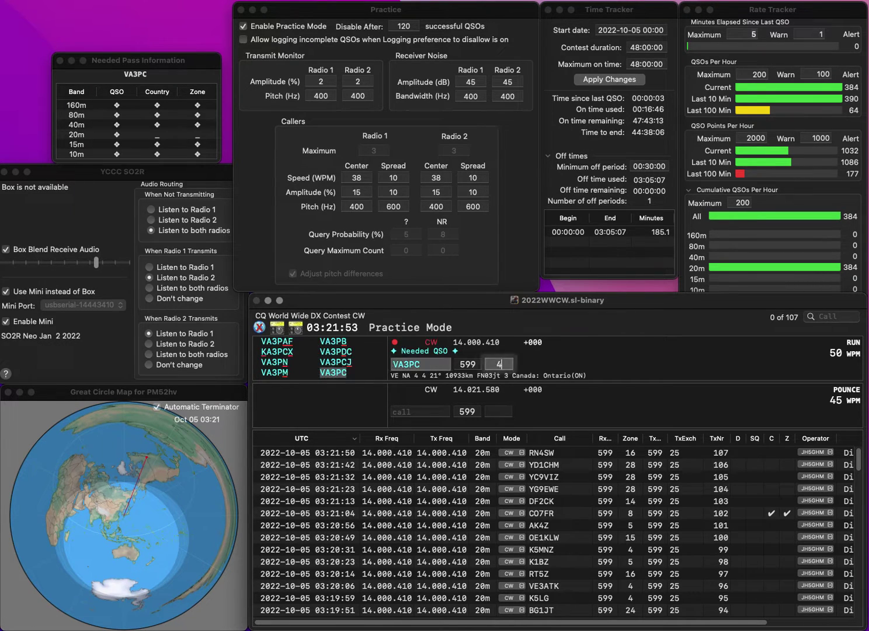
{"action": "type", "text": "4"}
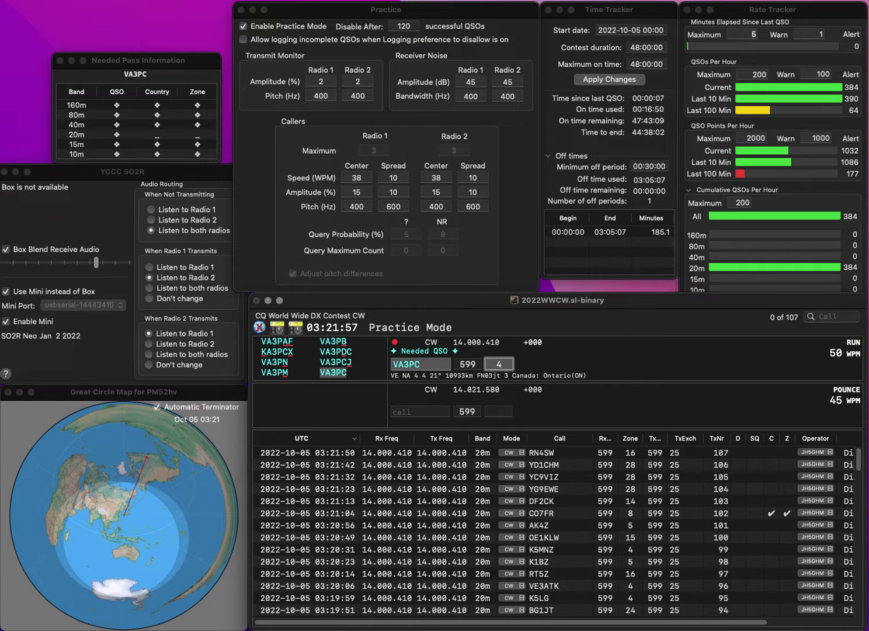
{"action": "key", "text": "Return"}
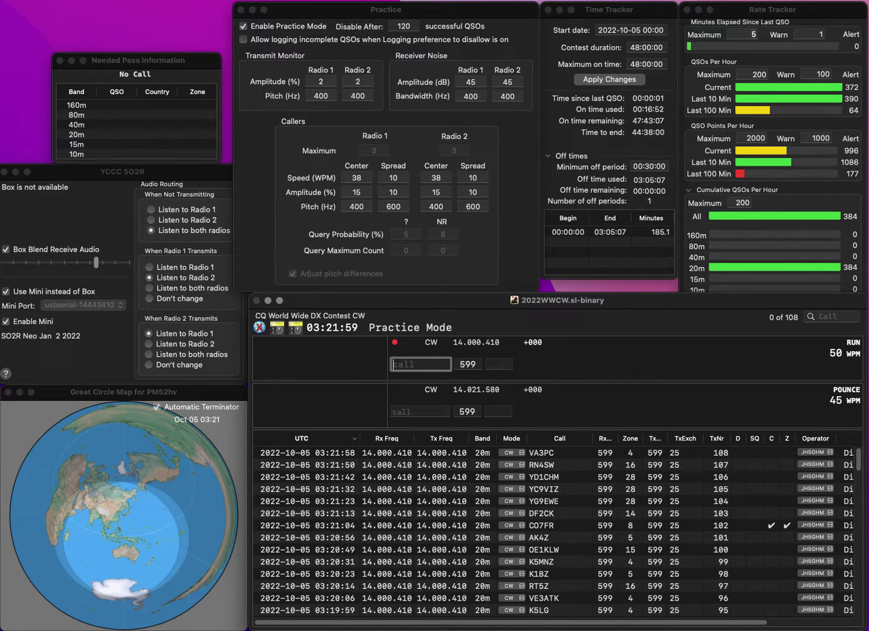
Log a run contact with AJ4YX on 20 m CW, received report 599 and zone 5.
{"action": "type", "text": "AJ4YX"}
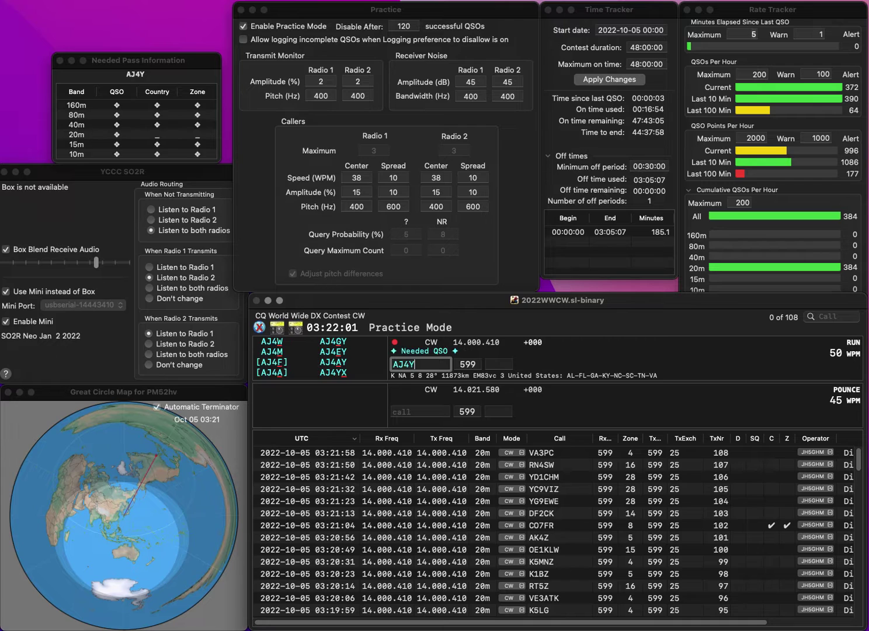
{"action": "key", "text": "Return"}
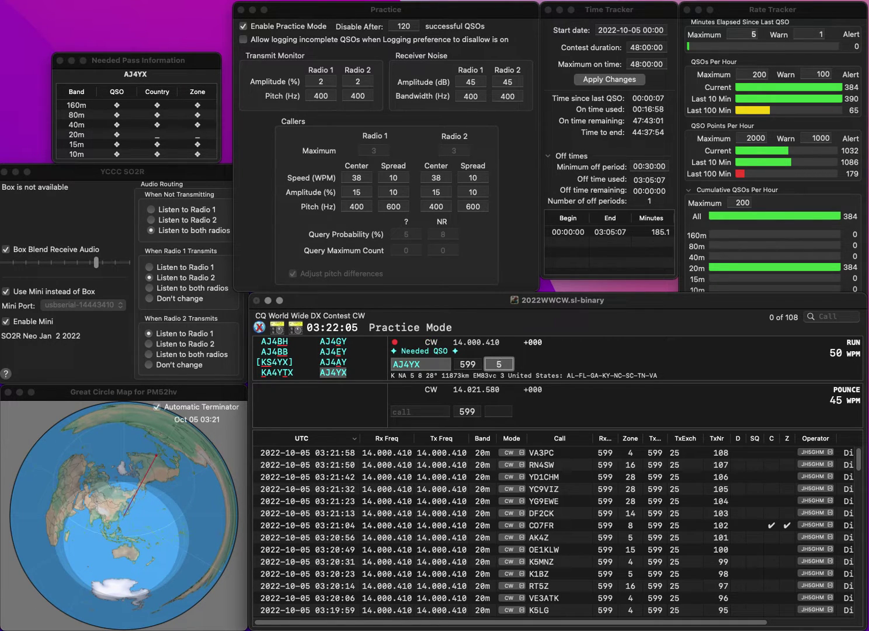
{"action": "key", "text": "Return"}
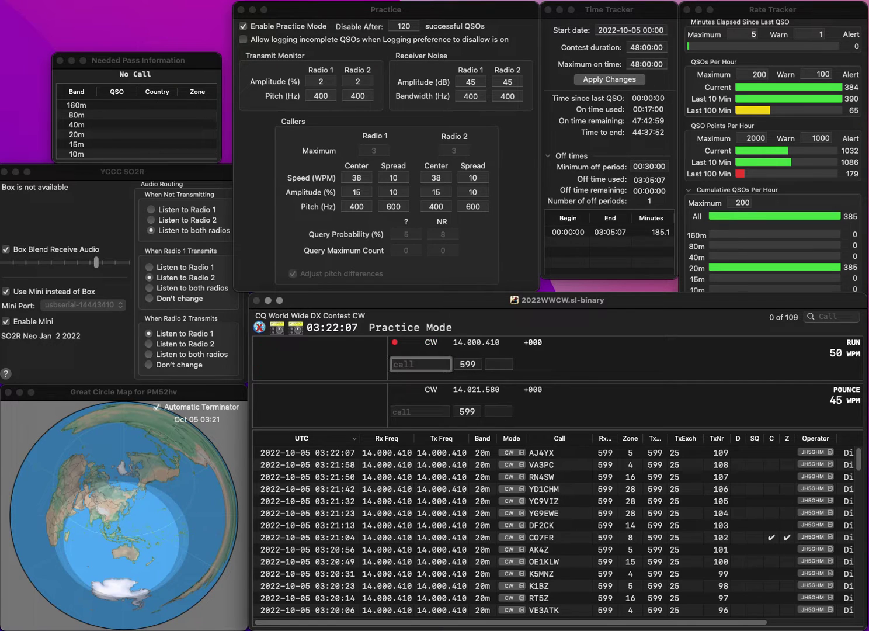
{"action": "type", "text": "GU4"}
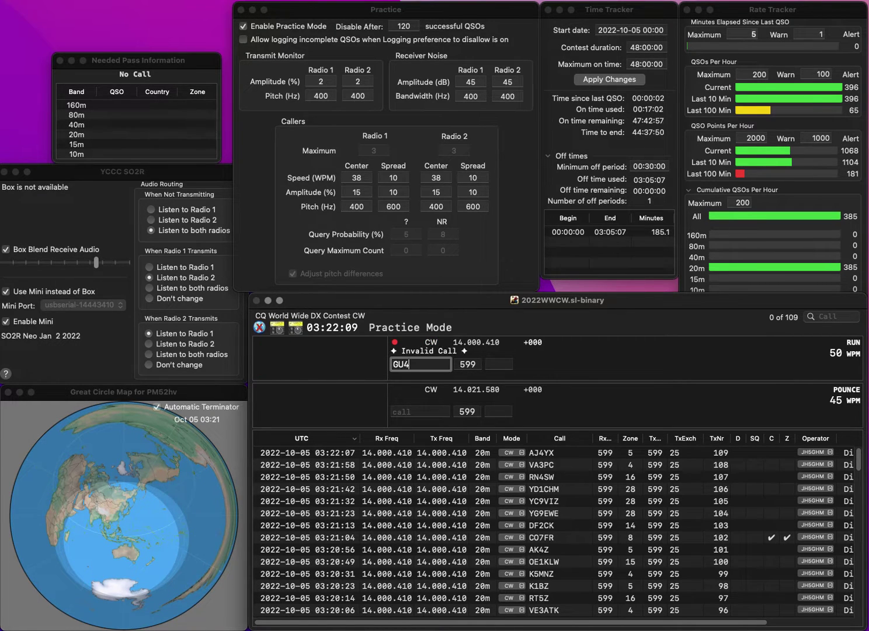
{"action": "type", "text": "EON"}
{"action": "key", "text": "Return"}
{"action": "type", "text": "14"}
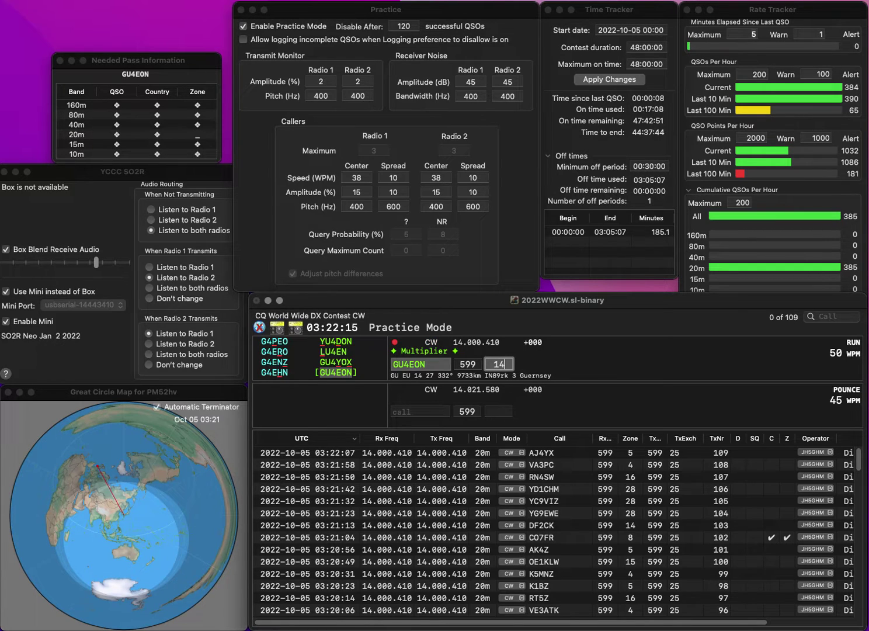
{"action": "key", "text": "Return"}
{"action": "type", "text": "JH3AIU"}
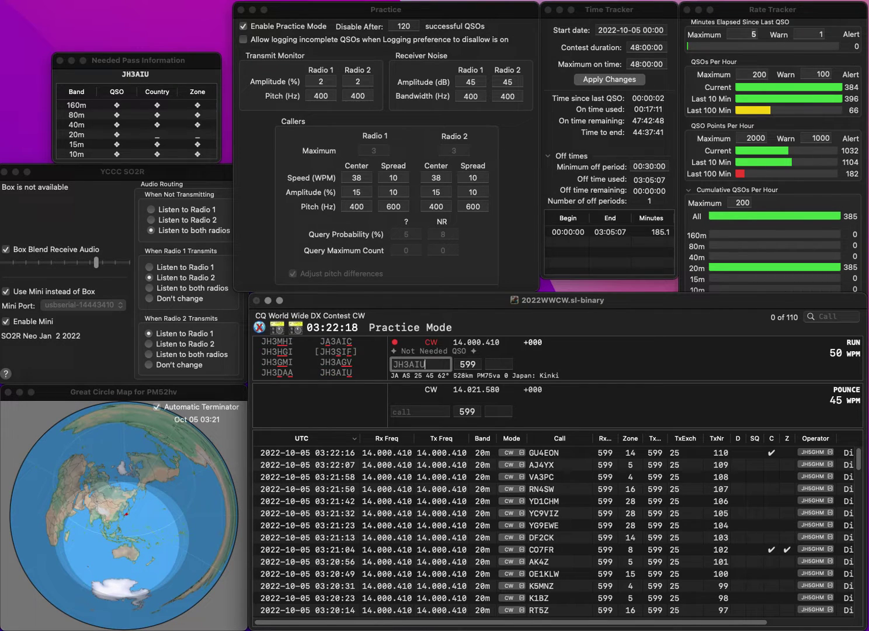
{"action": "key", "text": "space"}
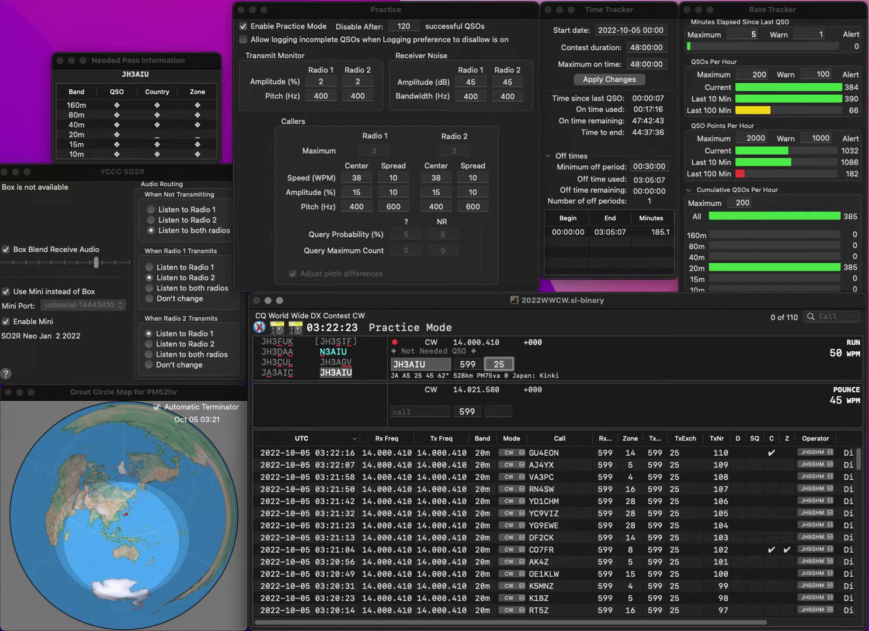
{"action": "key", "text": "Return"}
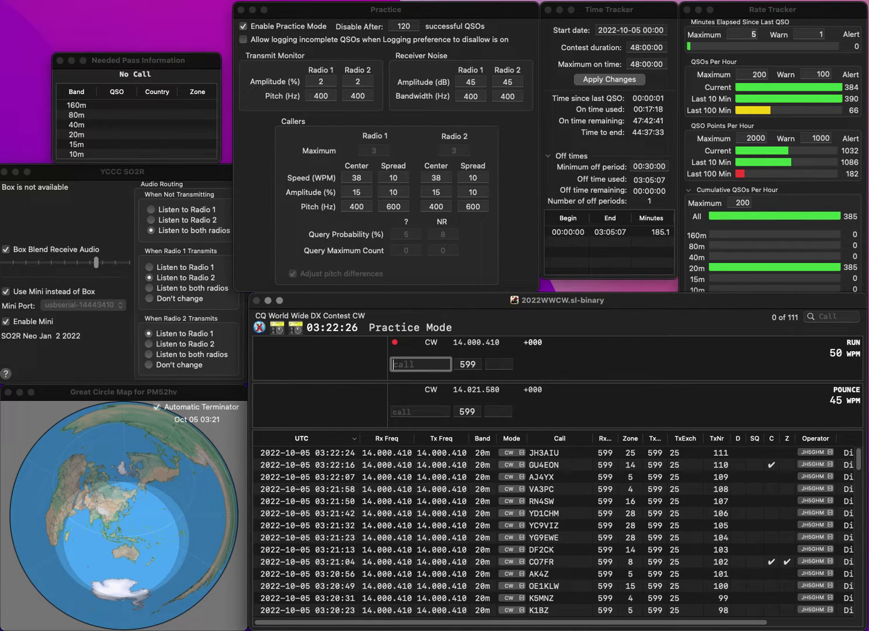
Log a run contact with N3XL on 20 m CW, received report 599 and zone 5.
{"action": "type", "text": "N3XL"}
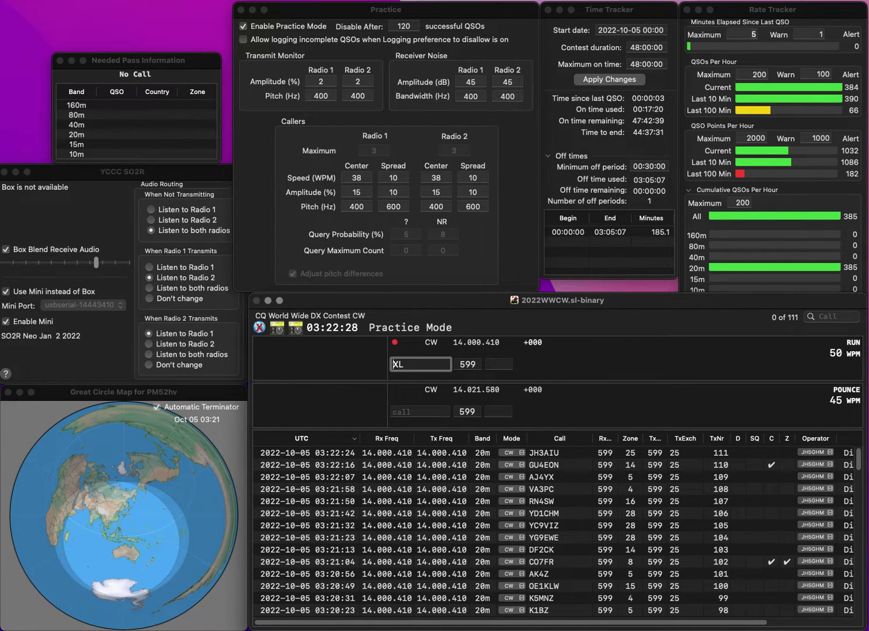
{"action": "key", "text": "Return"}
{"action": "key", "text": "space"}
{"action": "type", "text": "5"}
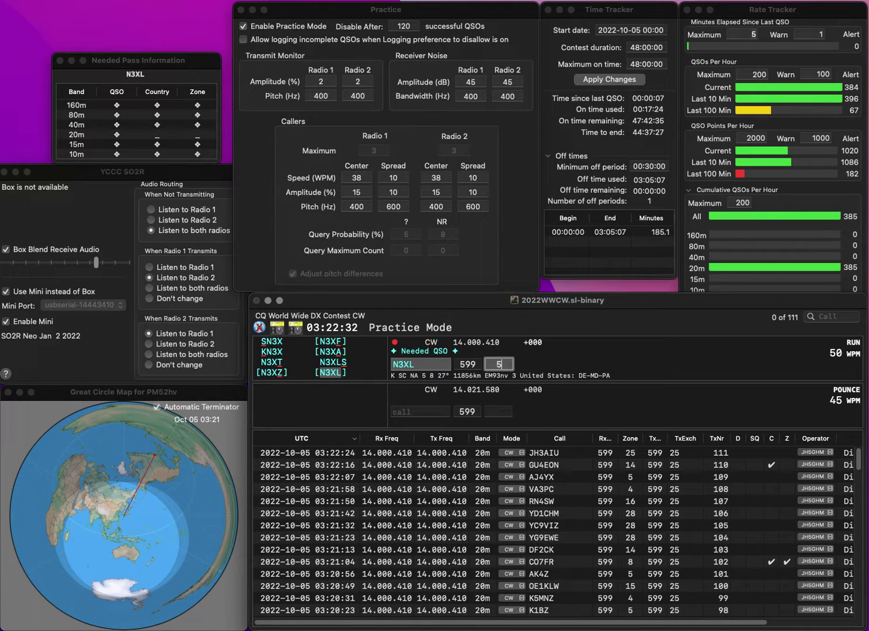
{"action": "key", "text": "Return"}
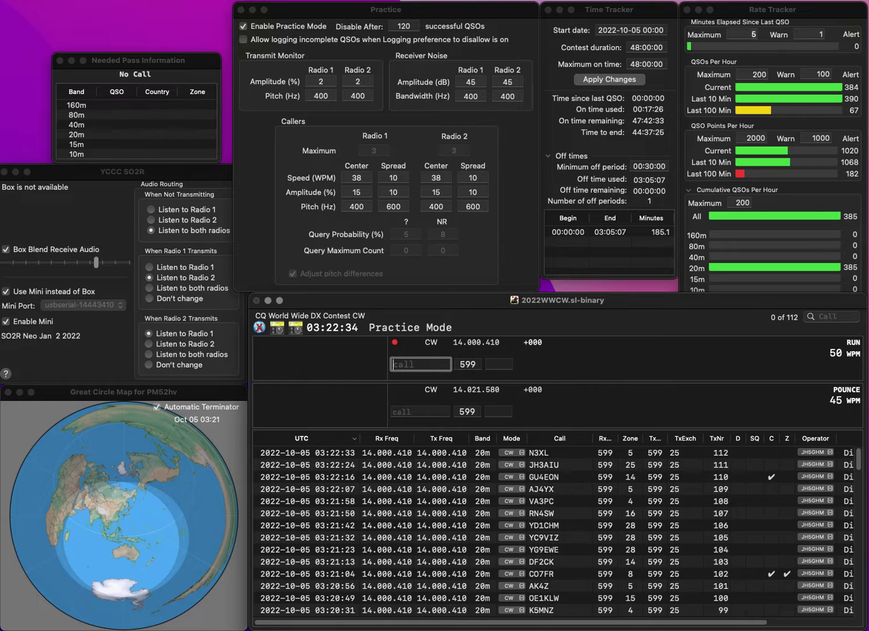
{"action": "type", "text": "EA3HCC"}
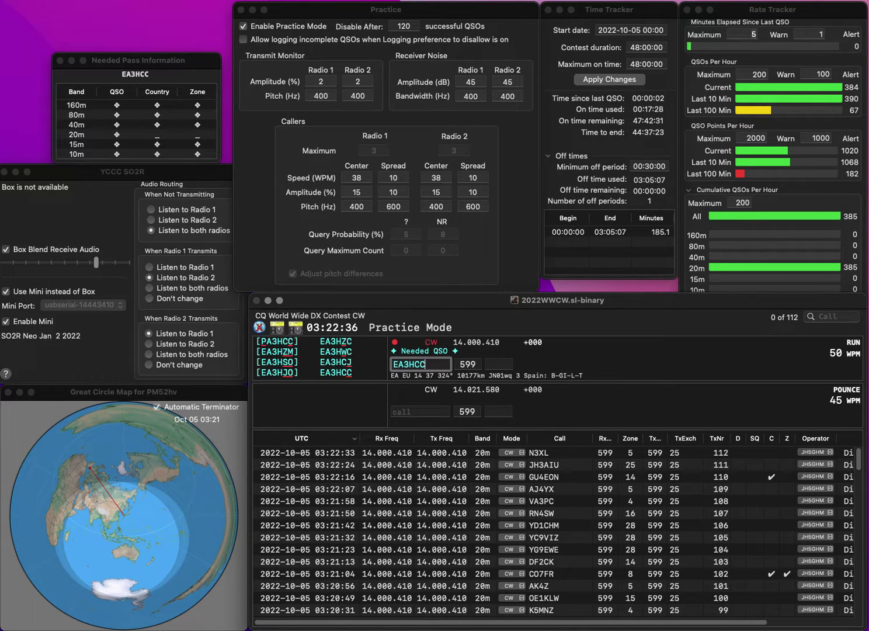
{"action": "key", "text": "Return"}
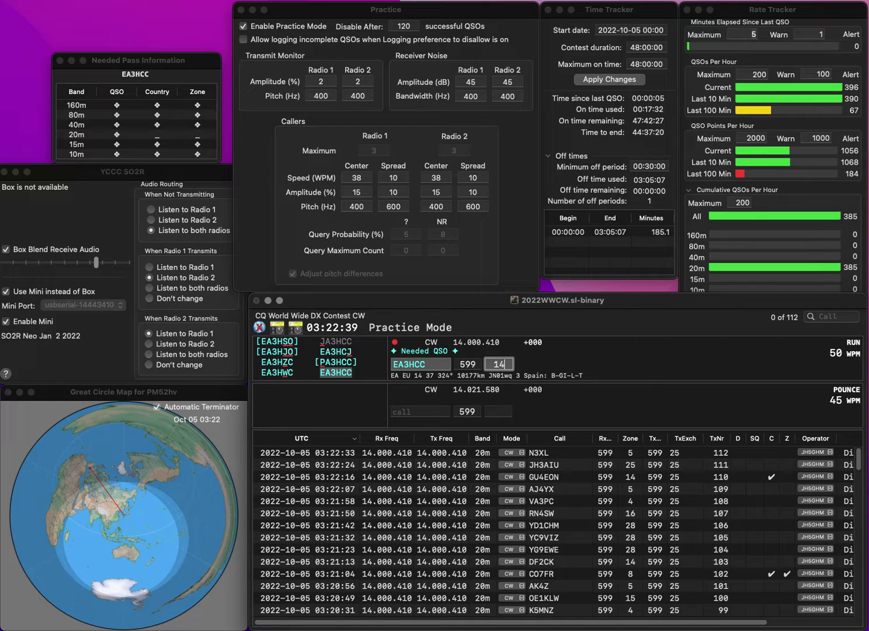
{"action": "key", "text": "Return"}
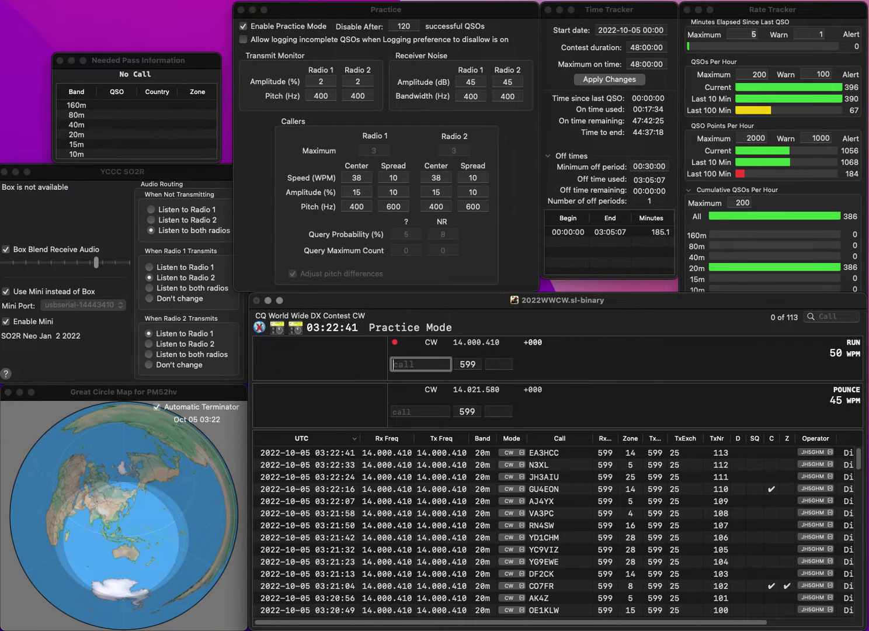
{"action": "type", "text": "IZ8FQO"}
{"action": "key", "text": "space"}
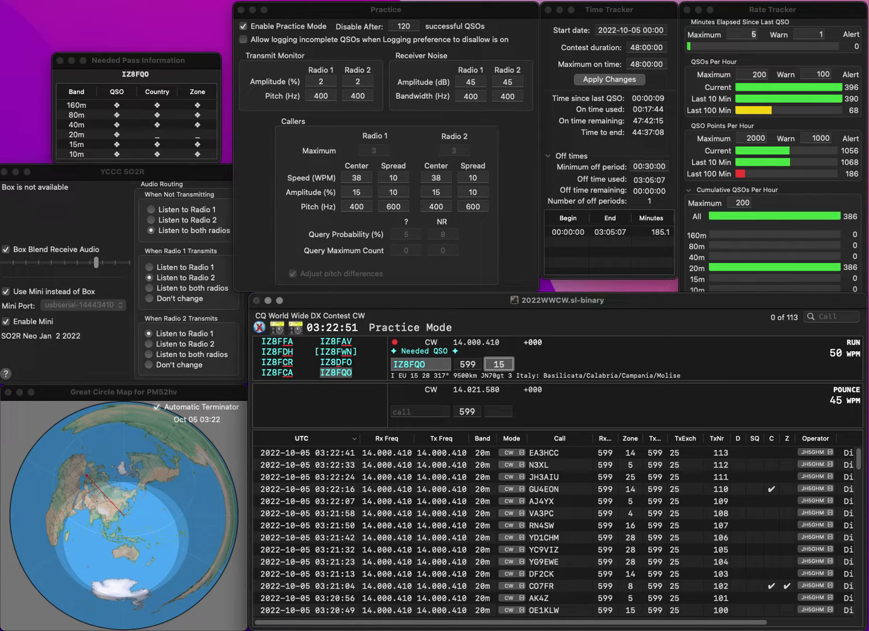
{"action": "key", "text": "Return"}
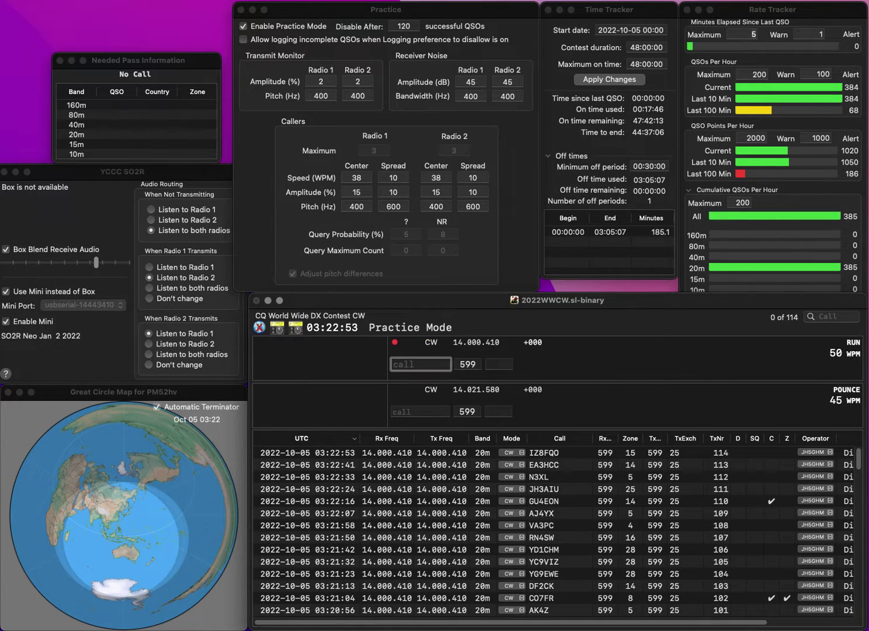
{"action": "type", "text": "DL5KSE"}
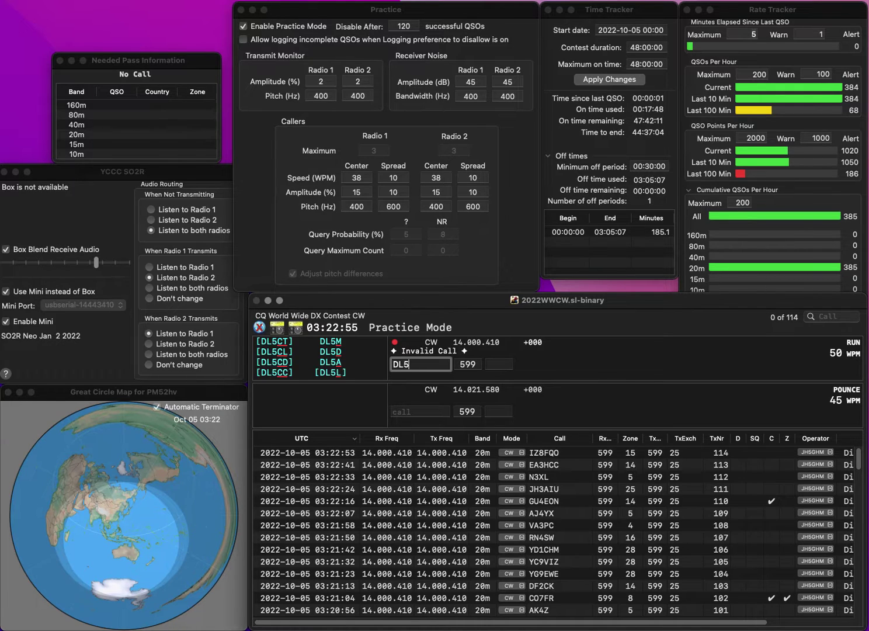
{"action": "key", "text": "BackSpace"}
{"action": "key", "text": "BackSpace"}
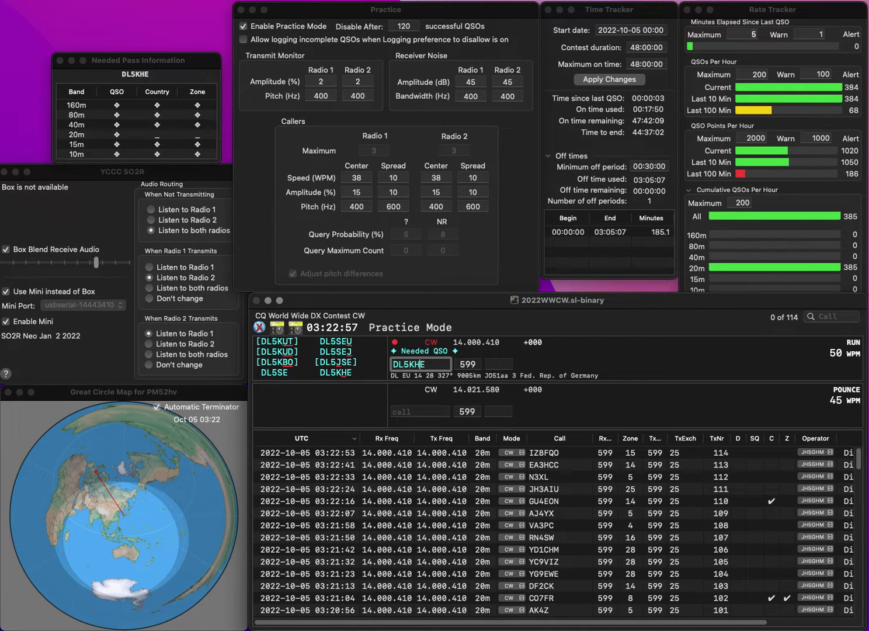
{"action": "type", "text": "HE"}
{"action": "key", "text": "Return"}
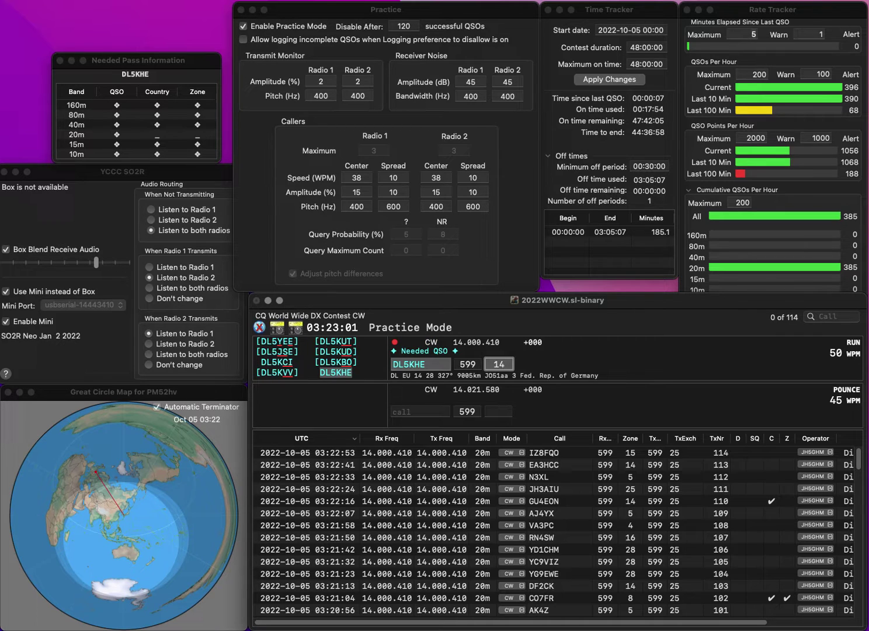
{"action": "key", "text": "Return"}
{"action": "type", "text": "J"}
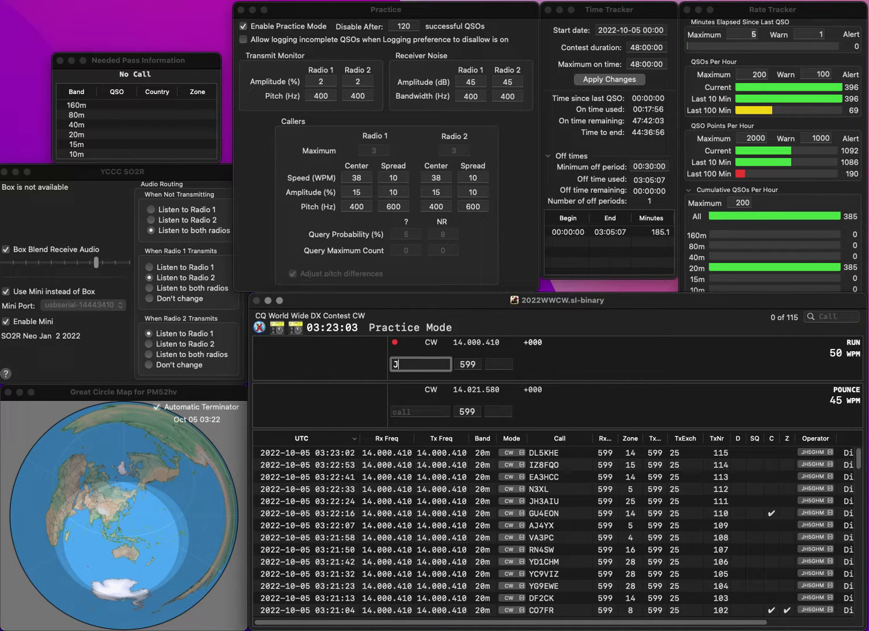
{"action": "type", "text": "1KDA"}
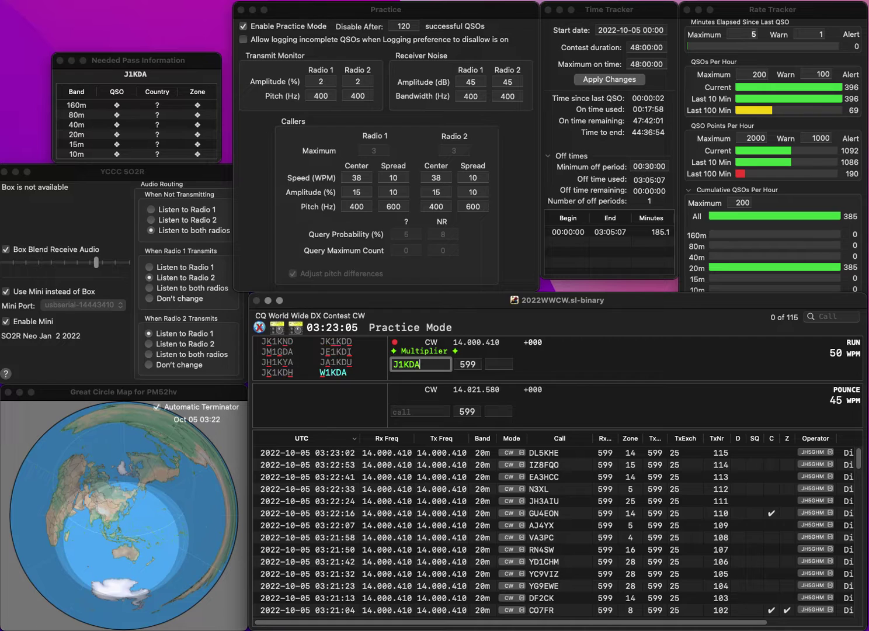
{"action": "key", "text": "Up"}
{"action": "key", "text": "space"}
{"action": "type", "text": "5"}
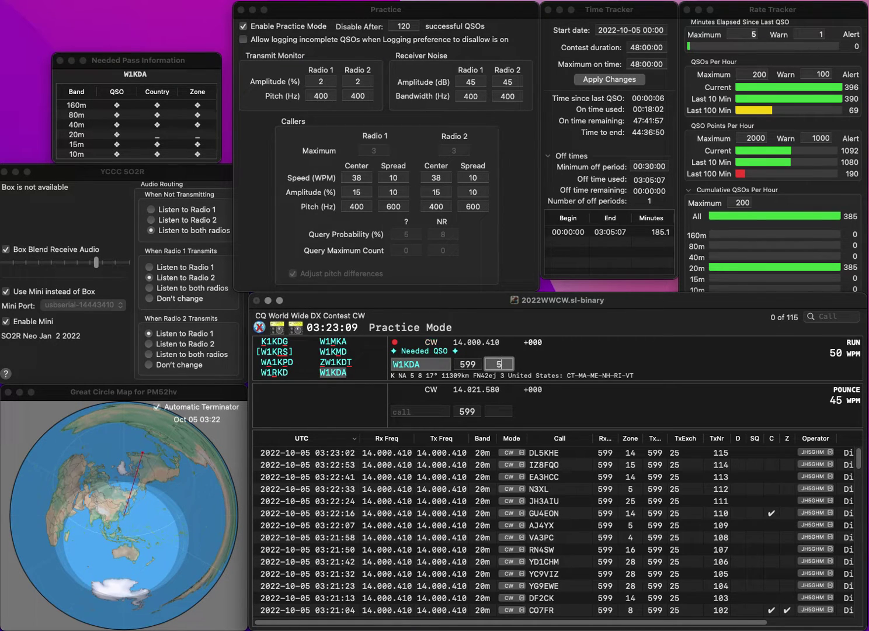
{"action": "key", "text": "Return"}
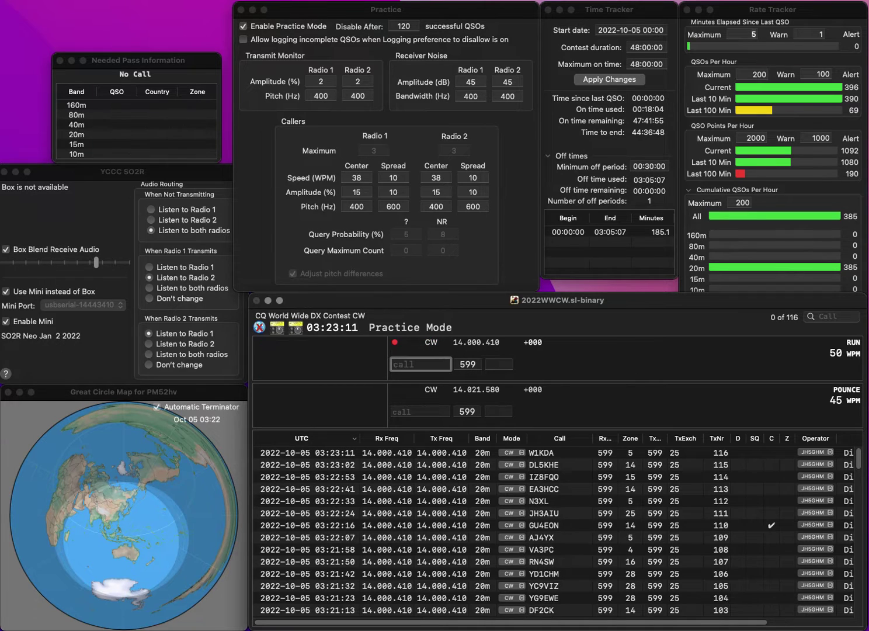
{"action": "type", "text": "PA7RW"}
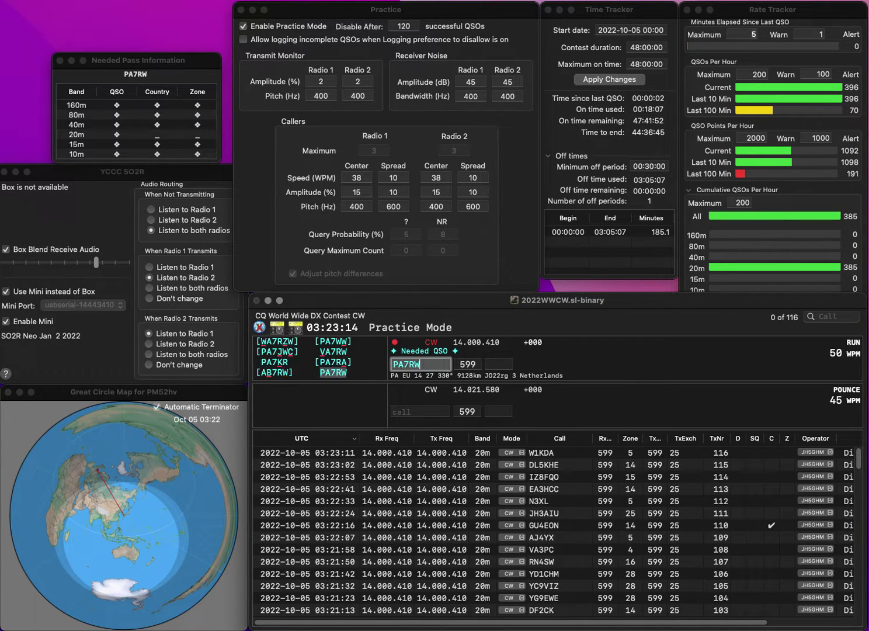
{"action": "key", "text": "Return"}
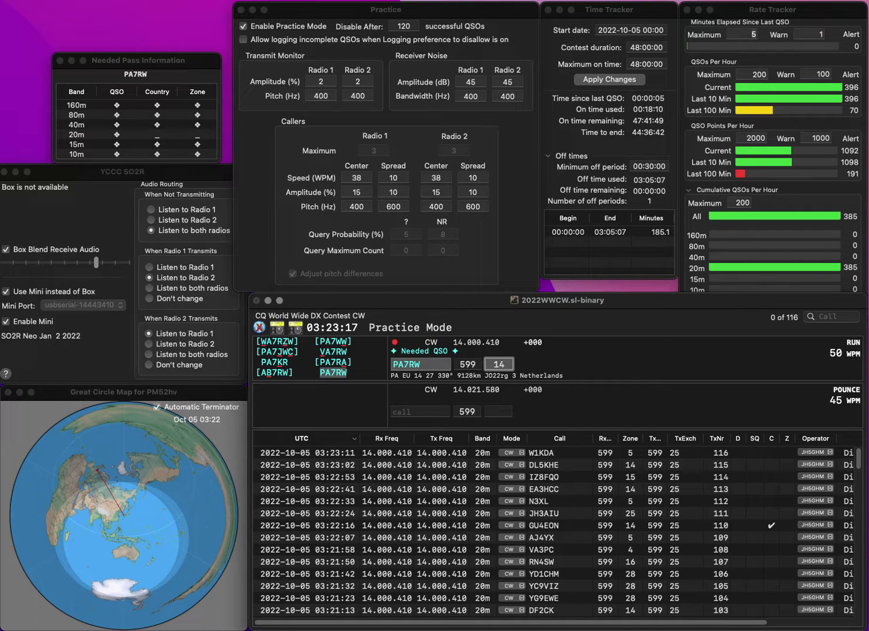
{"action": "key", "text": "Return"}
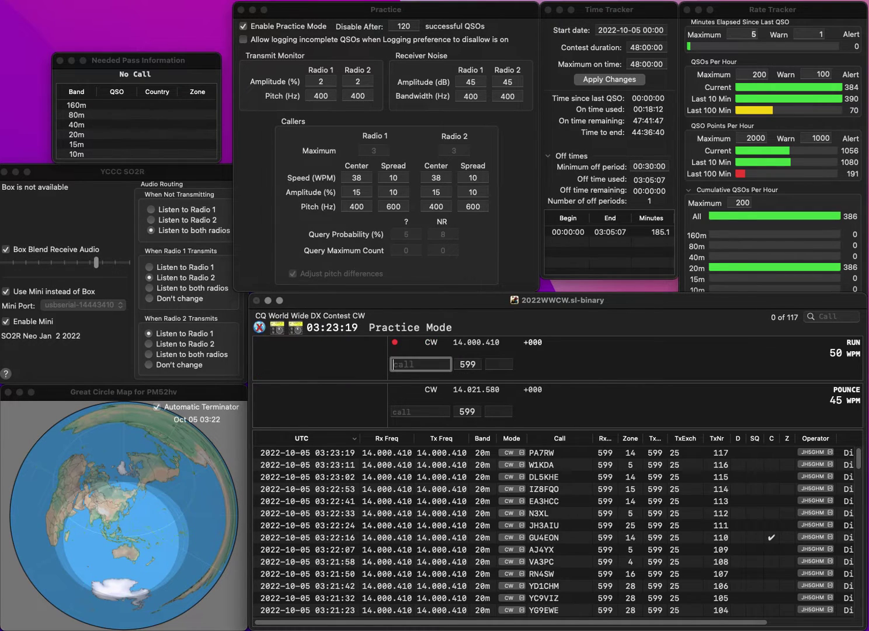
{"action": "type", "text": "N0E"}
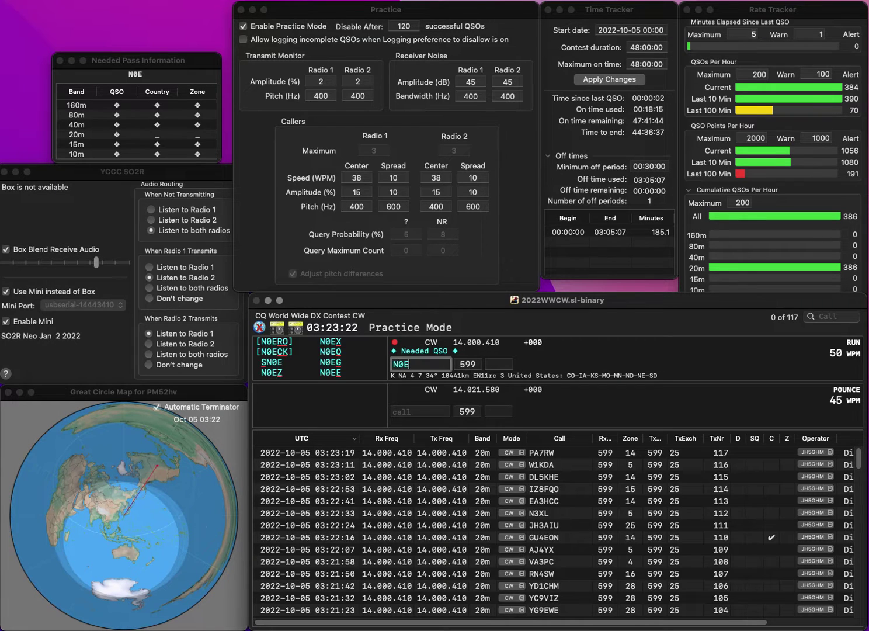
{"action": "key", "text": "Return"}
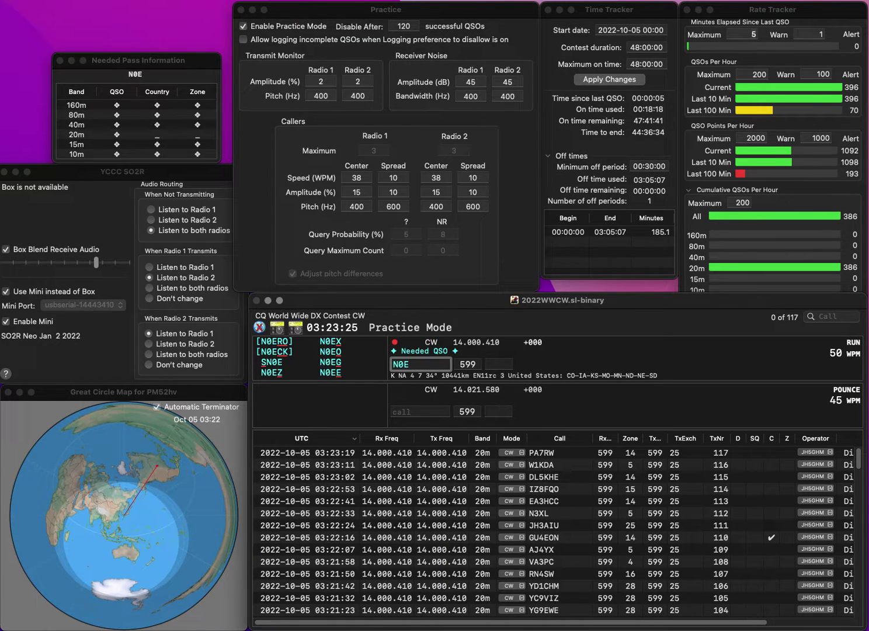
{"action": "type", "text": "IC"}
{"action": "key", "text": "Return"}
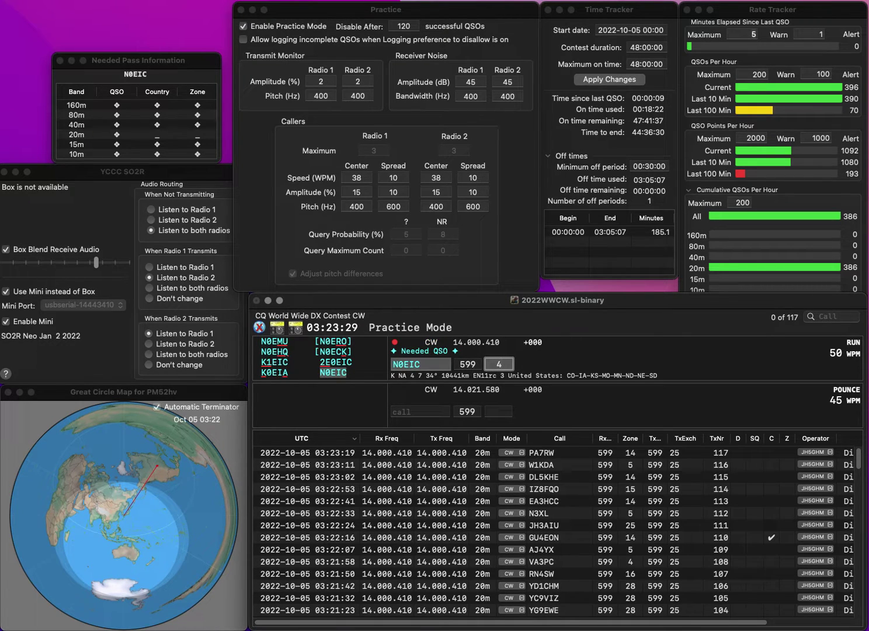
{"action": "key", "text": "Return"}
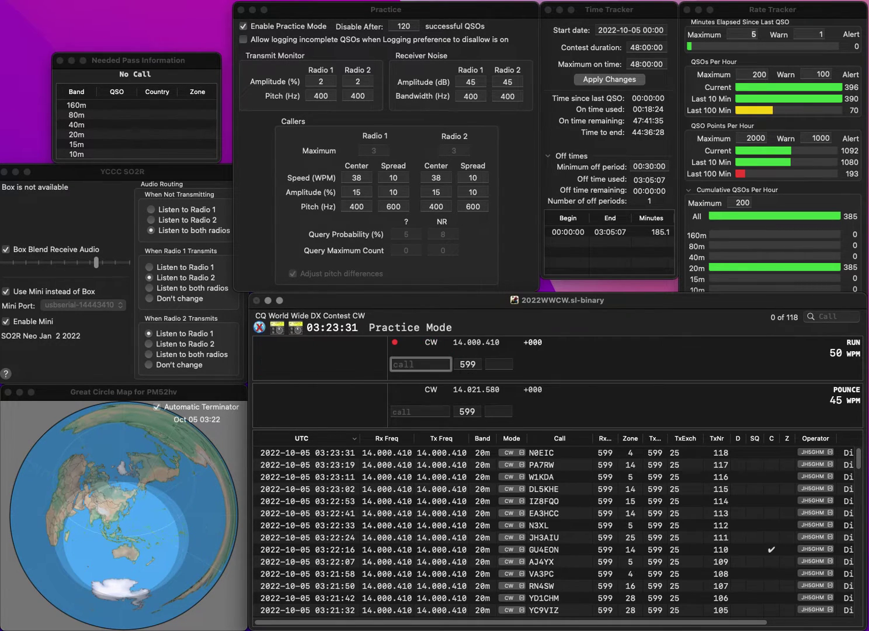
{"action": "type", "text": "DGX"}
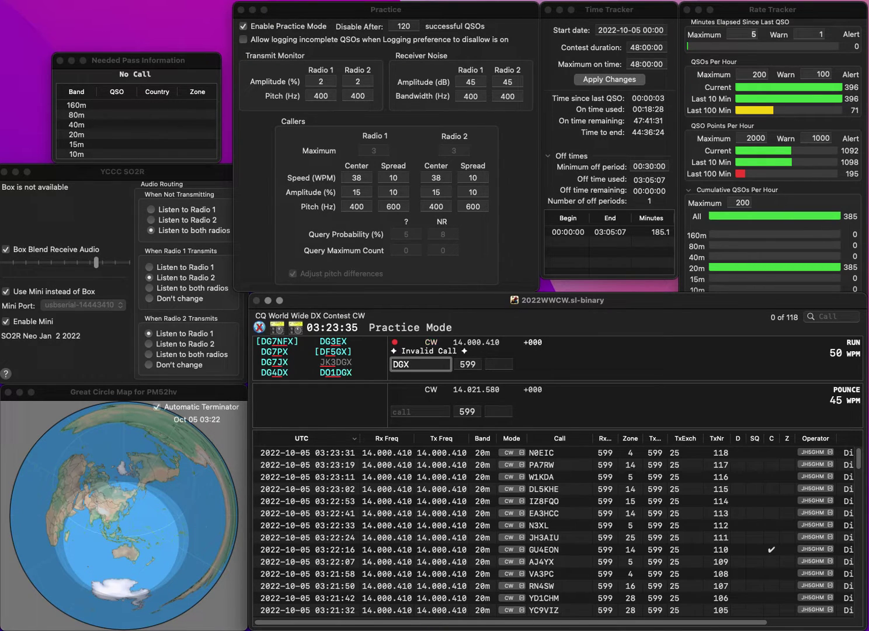
{"action": "key", "text": "Home"}
{"action": "type", "text": "JK3"}
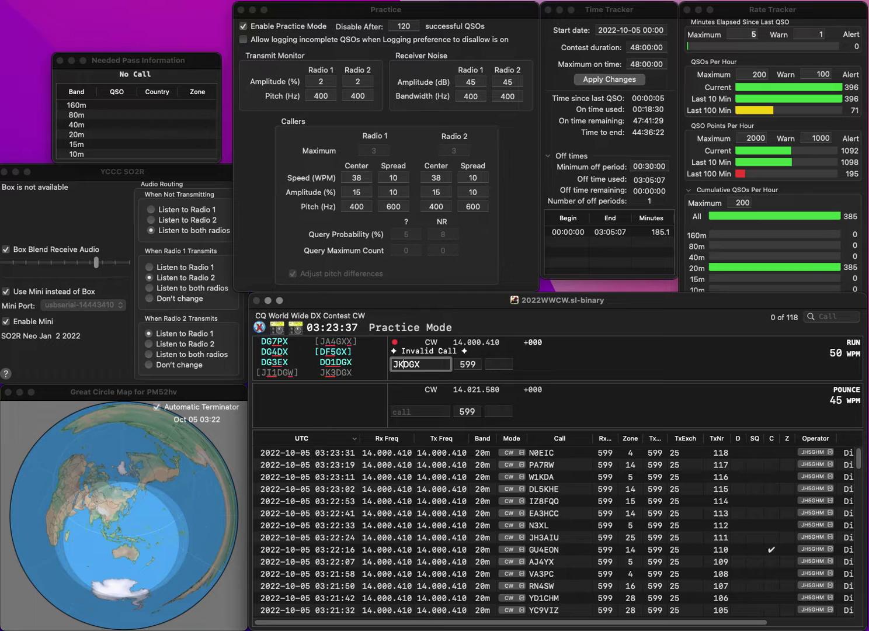
{"action": "key", "text": "Return"}
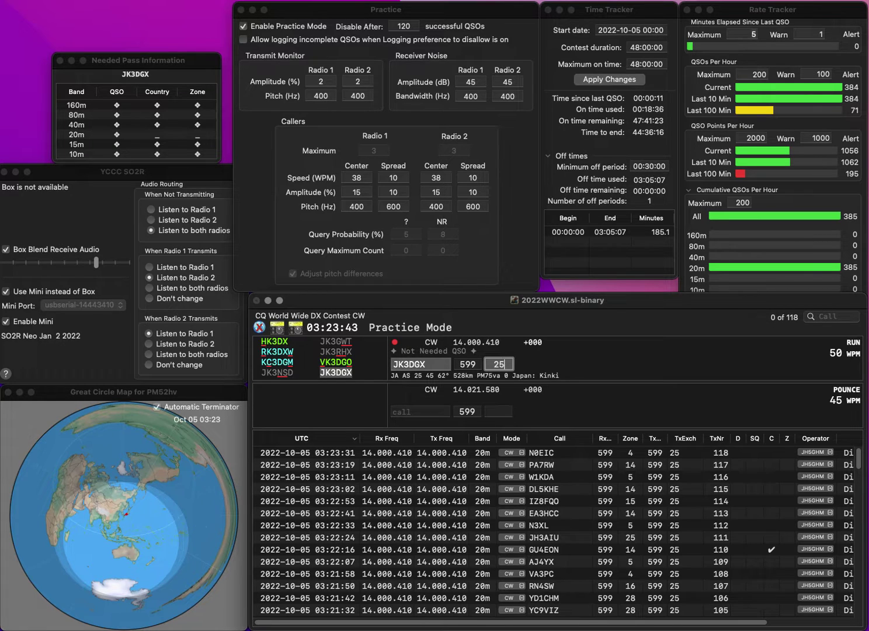
{"action": "key", "text": "Return"}
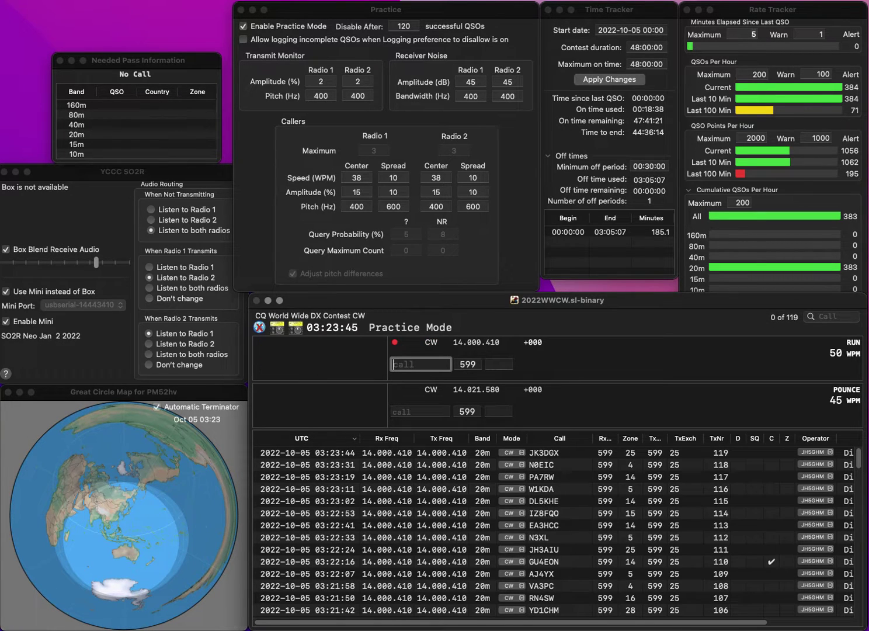
{"action": "type", "text": "W8KR"}
{"action": "key", "text": "space"}
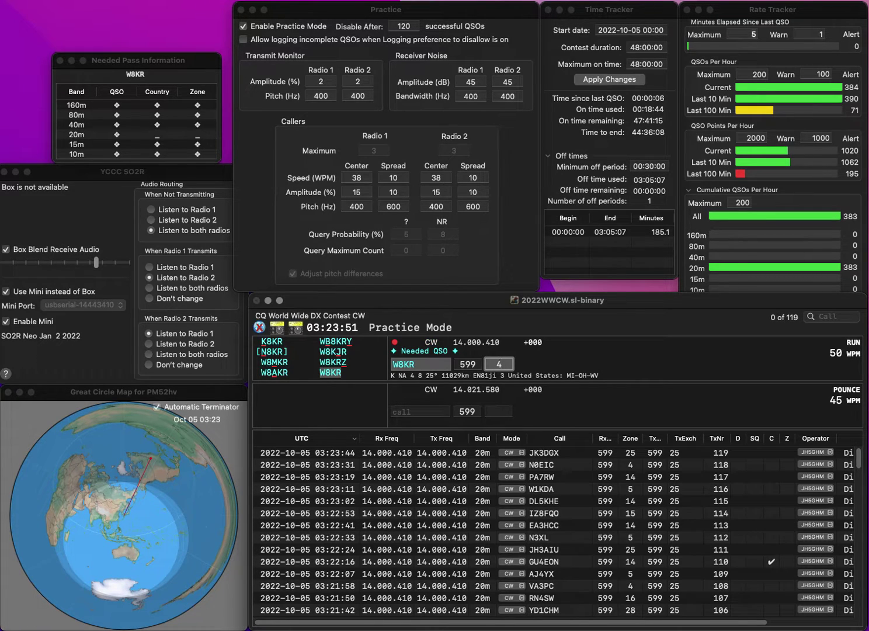
{"action": "key", "text": "Return"}
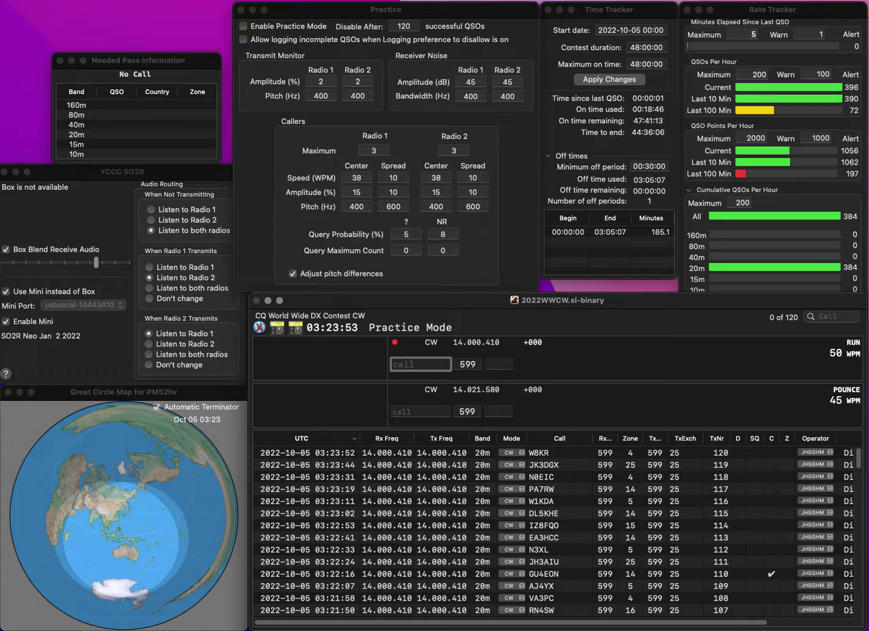